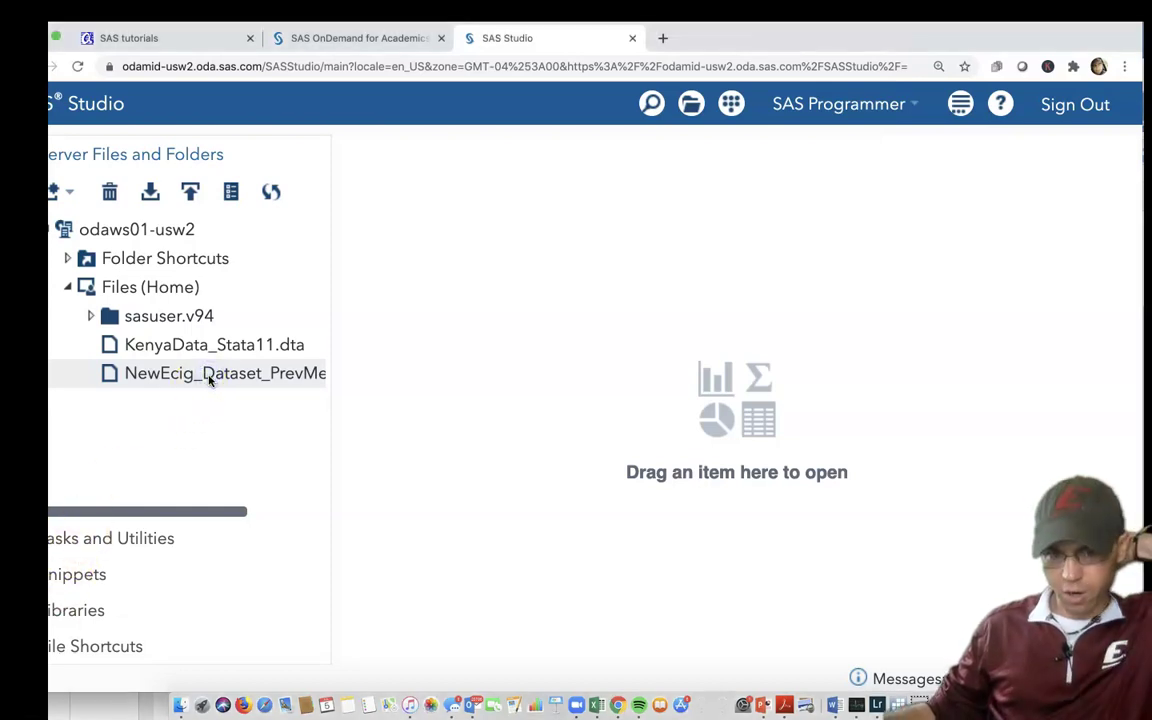
Step: Run the NewEcig and KenyaData_Stata11.dta imports, creating WORK.IMPORT1 (1046 obs) and WORK.IMPORT2 (1267 obs)
double_click(207, 380)
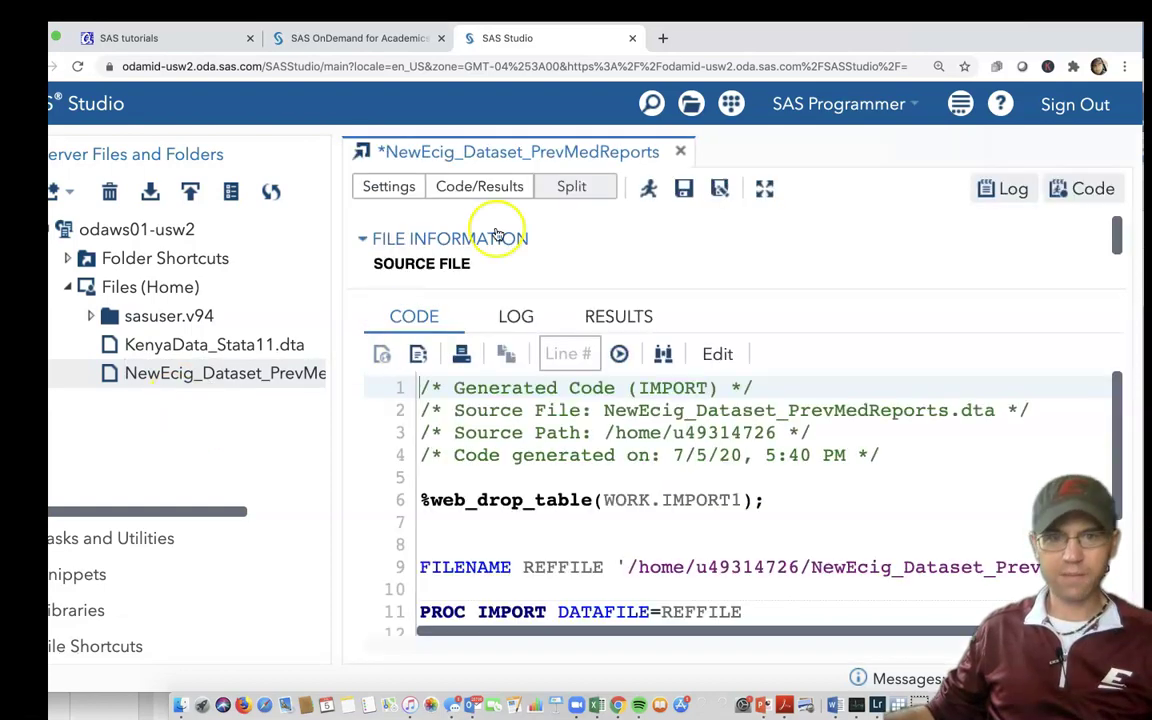
click(646, 188)
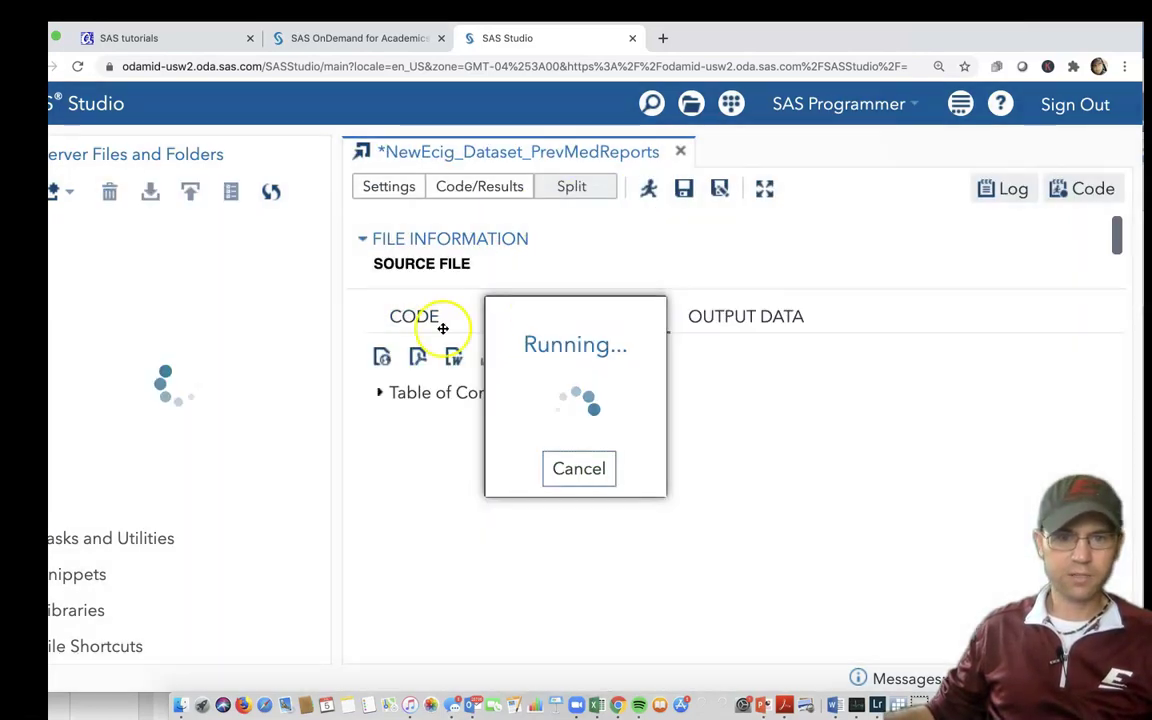
click(265, 343)
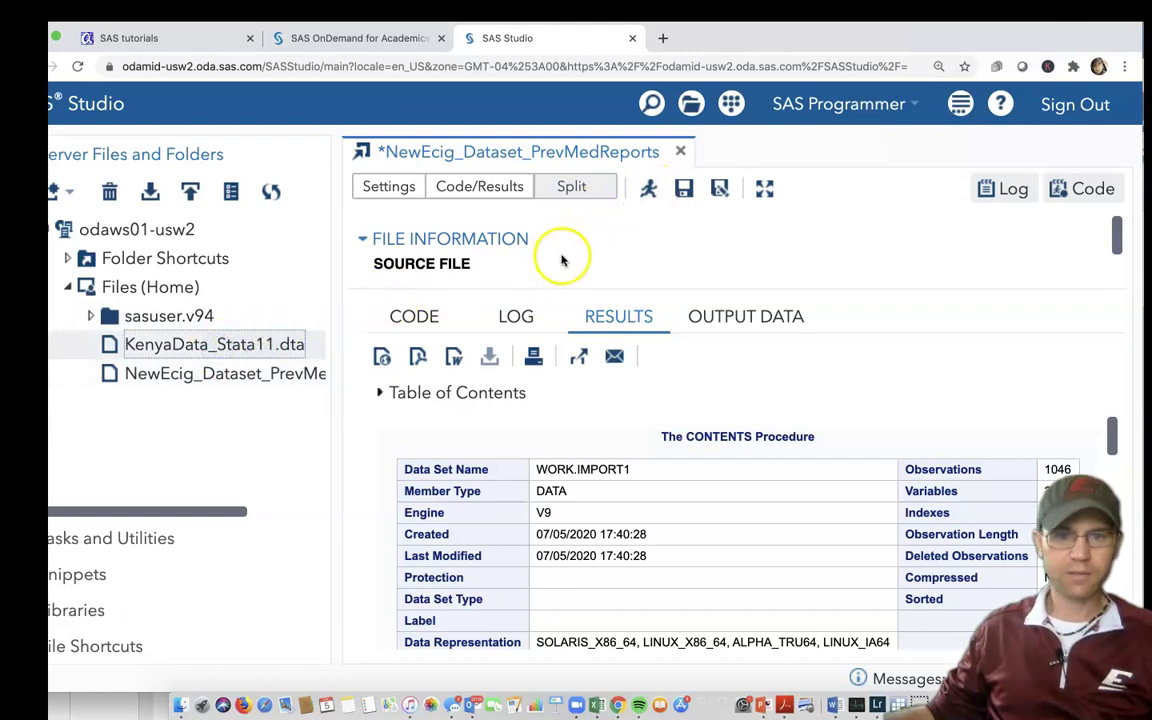
double_click(203, 362)
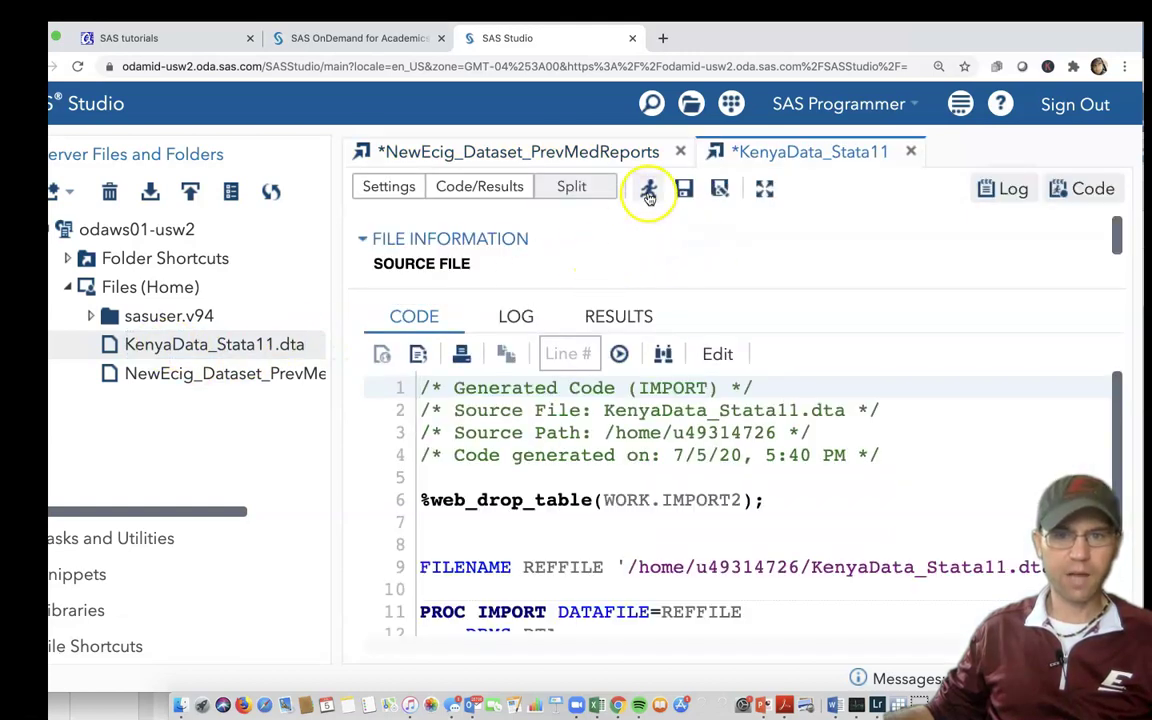
click(648, 192)
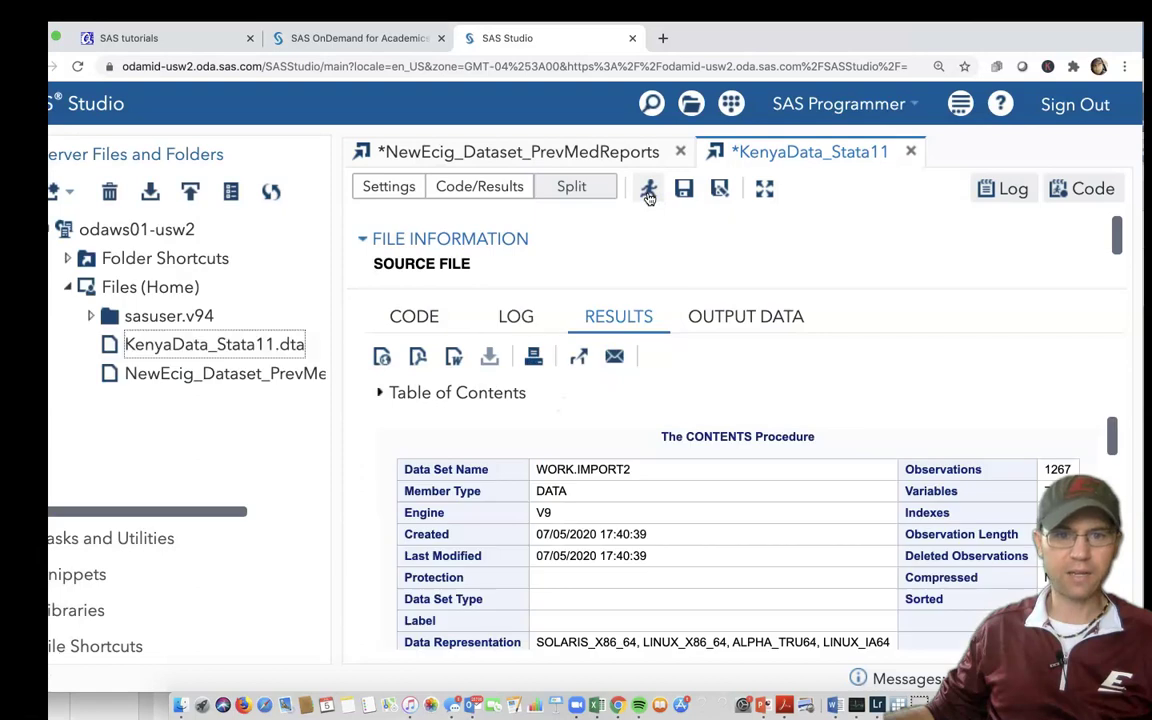
click(275, 377)
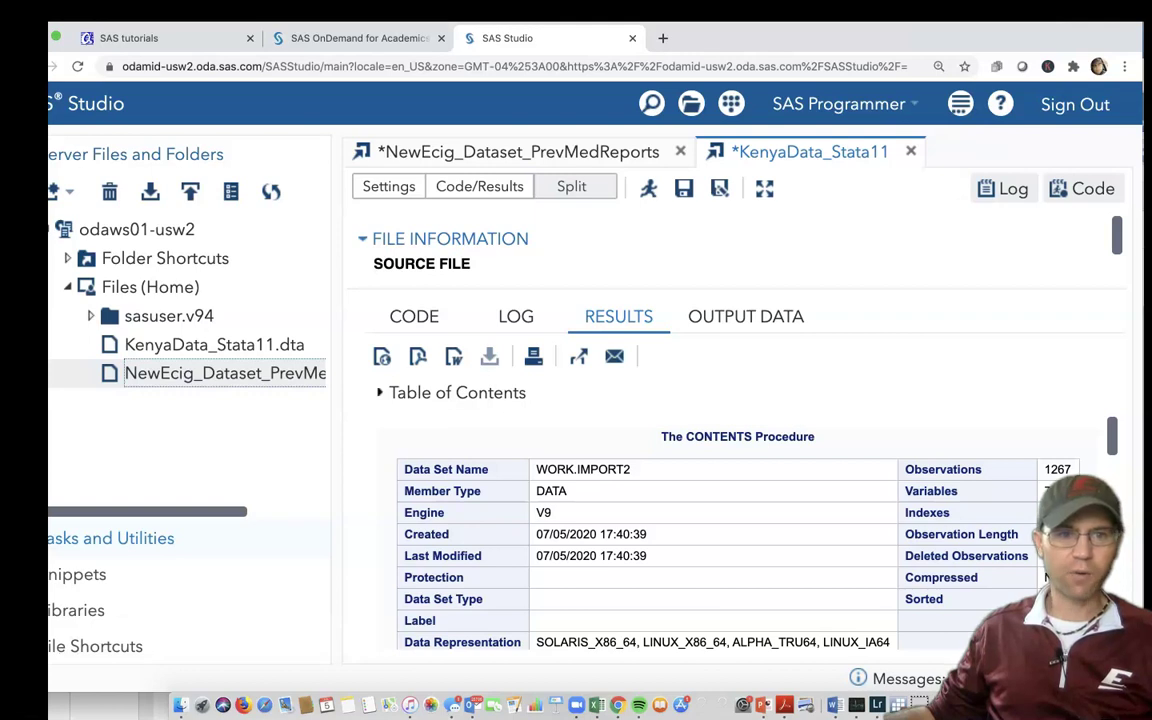
Step: Show the Tasks and Utilities pane and expand the Tasks group to list its categories
click(110, 538)
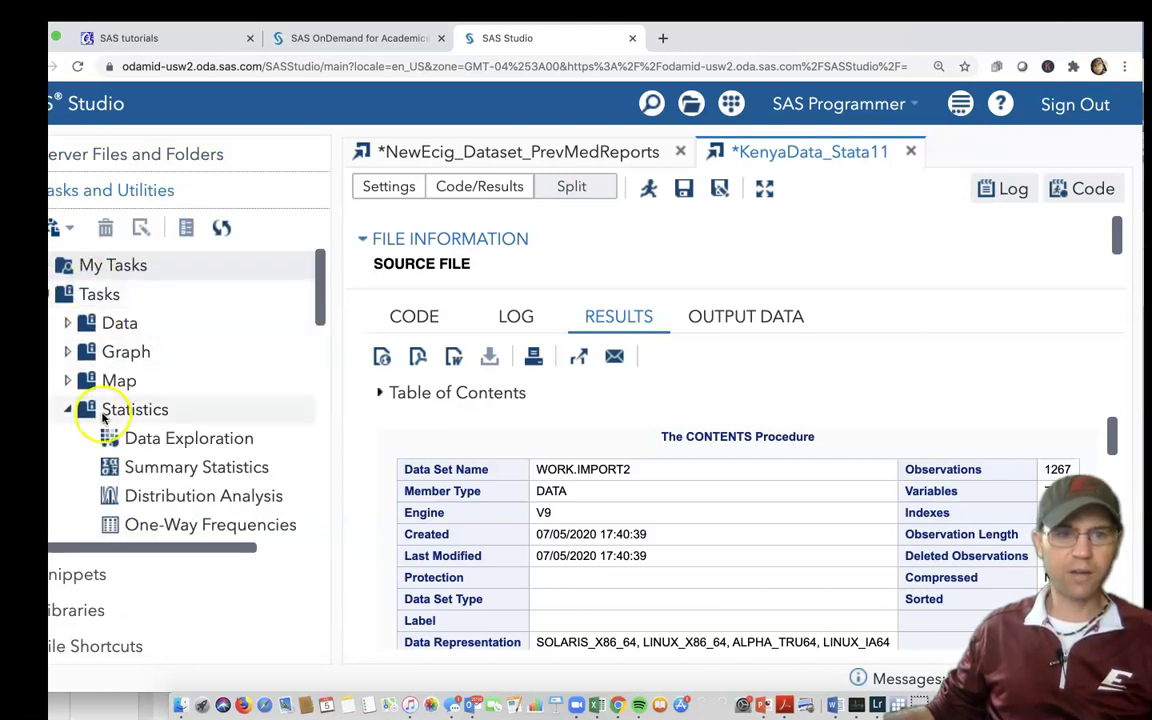
click(48, 297)
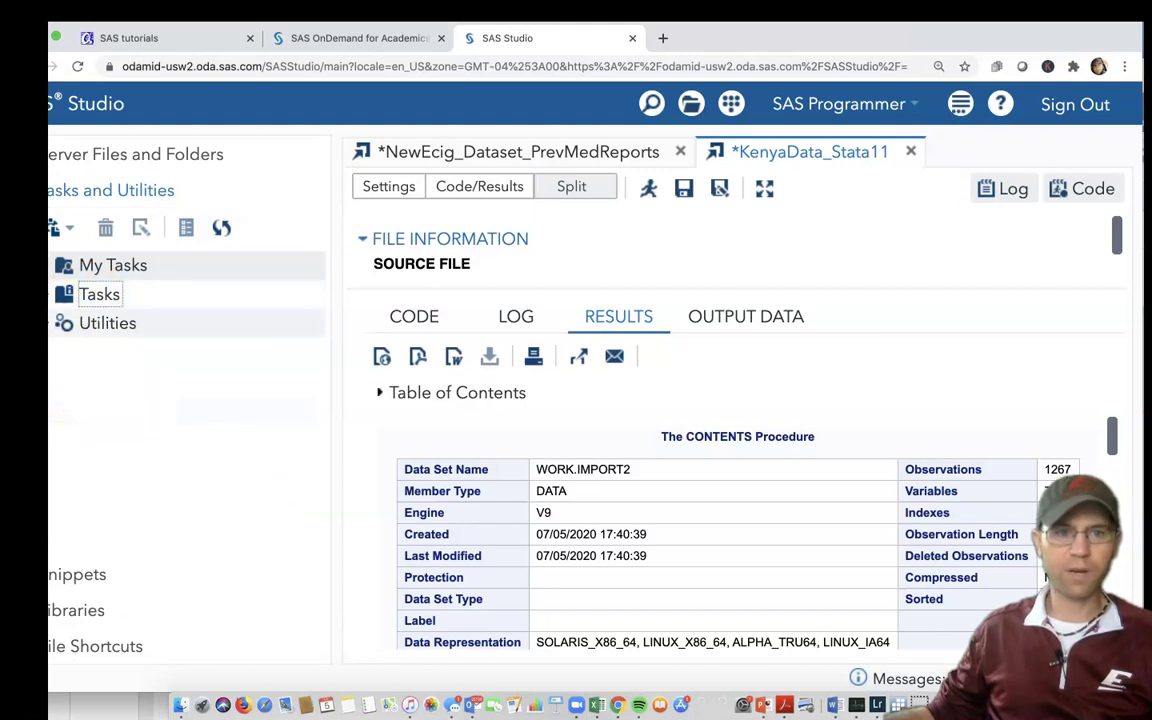
click(49, 323)
click(49, 323)
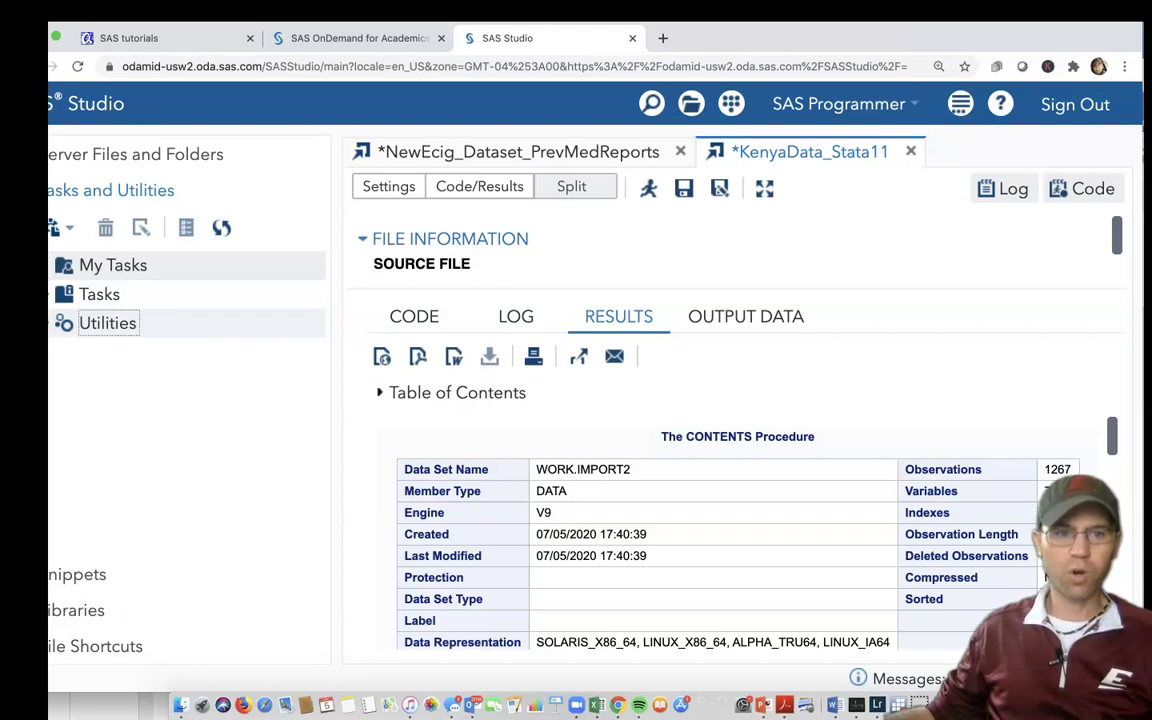
click(49, 323)
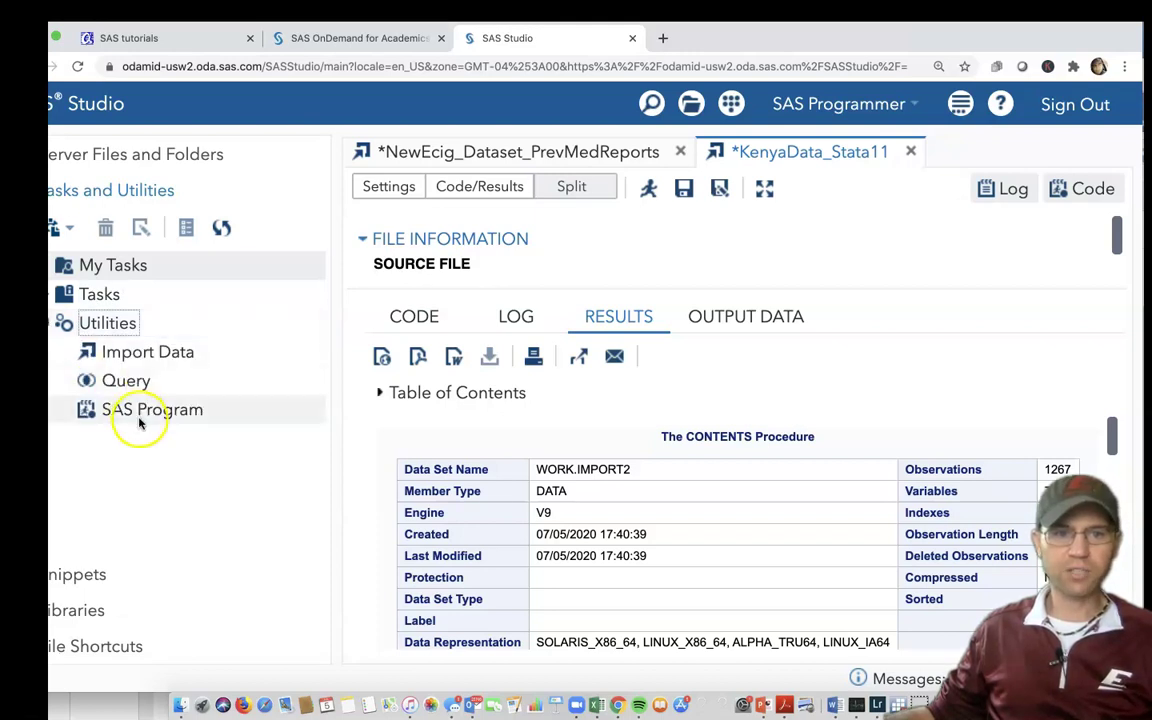
click(49, 323)
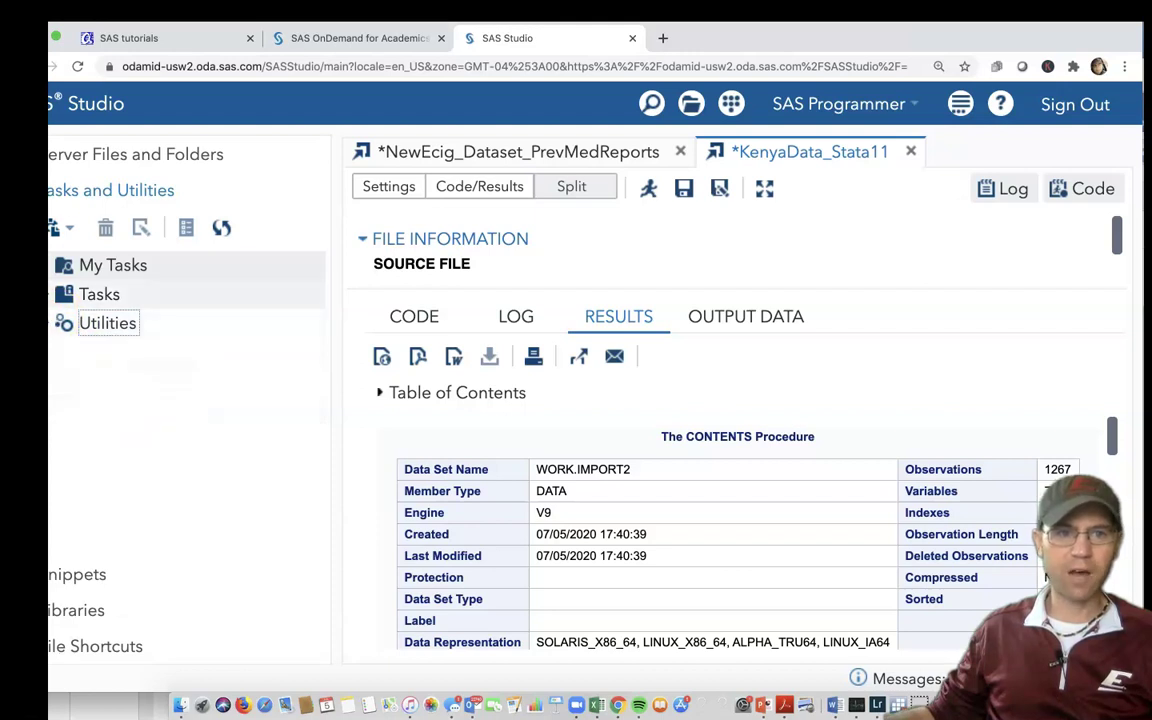
click(49, 294)
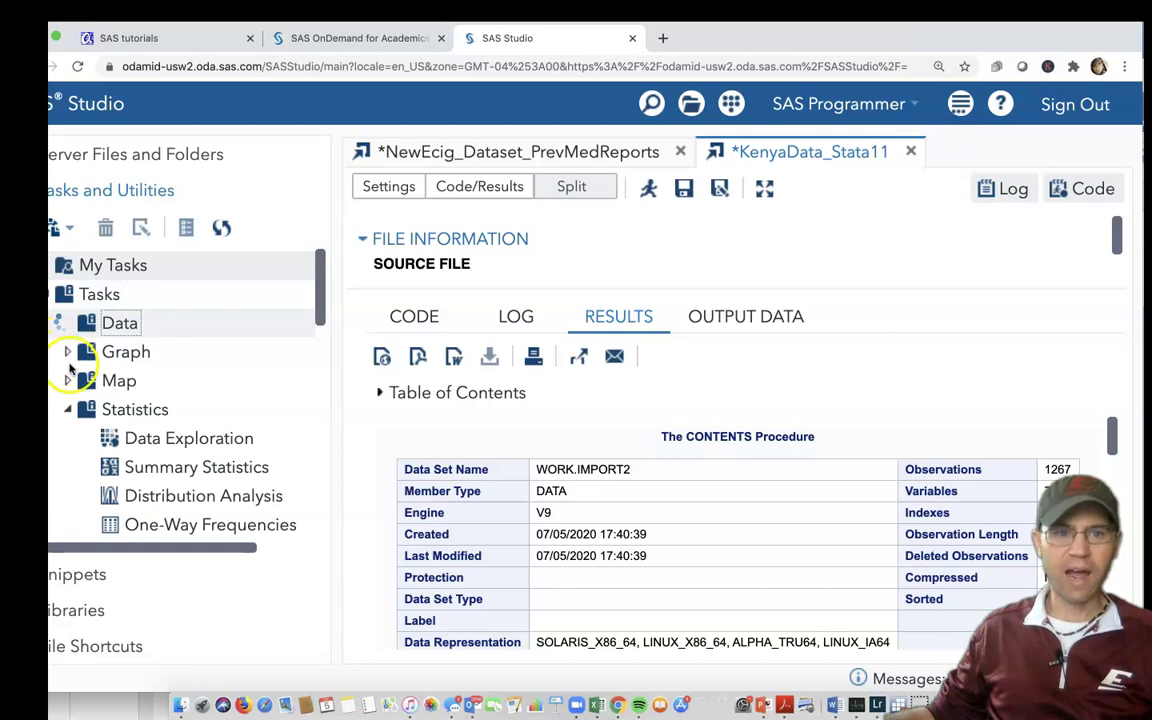
Step: Browse the Data task group, then collapse it and scroll to the Statistics tasks
click(66, 324)
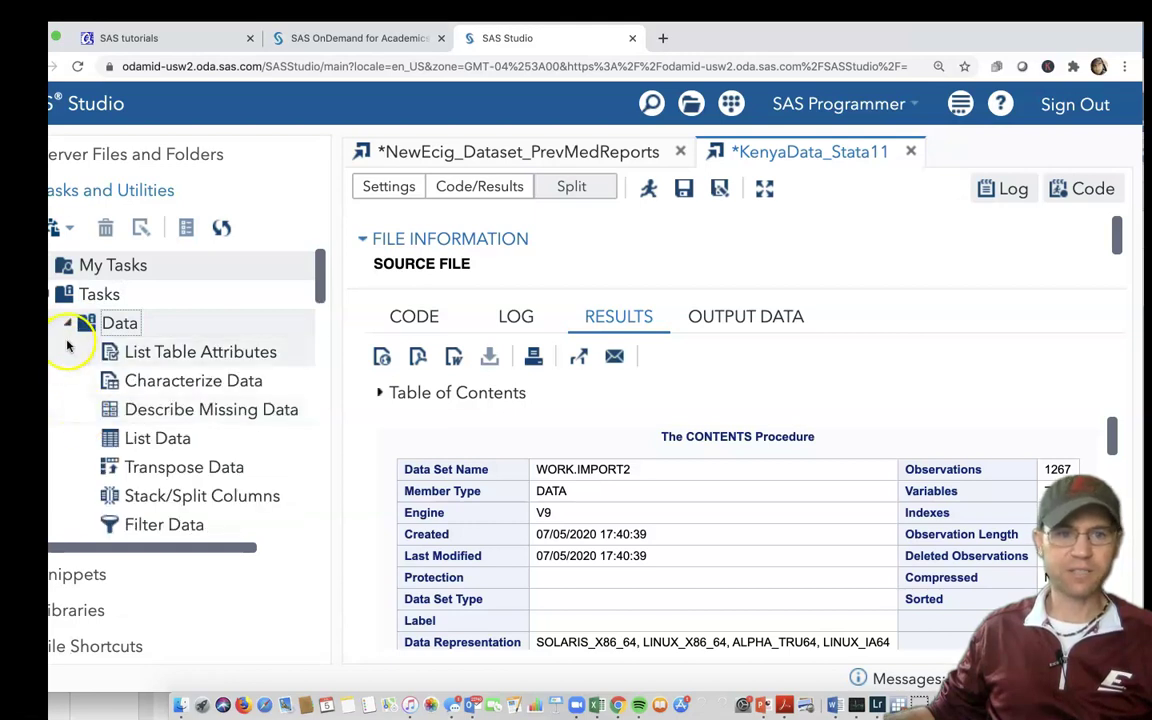
scroll(253, 441, down, 1)
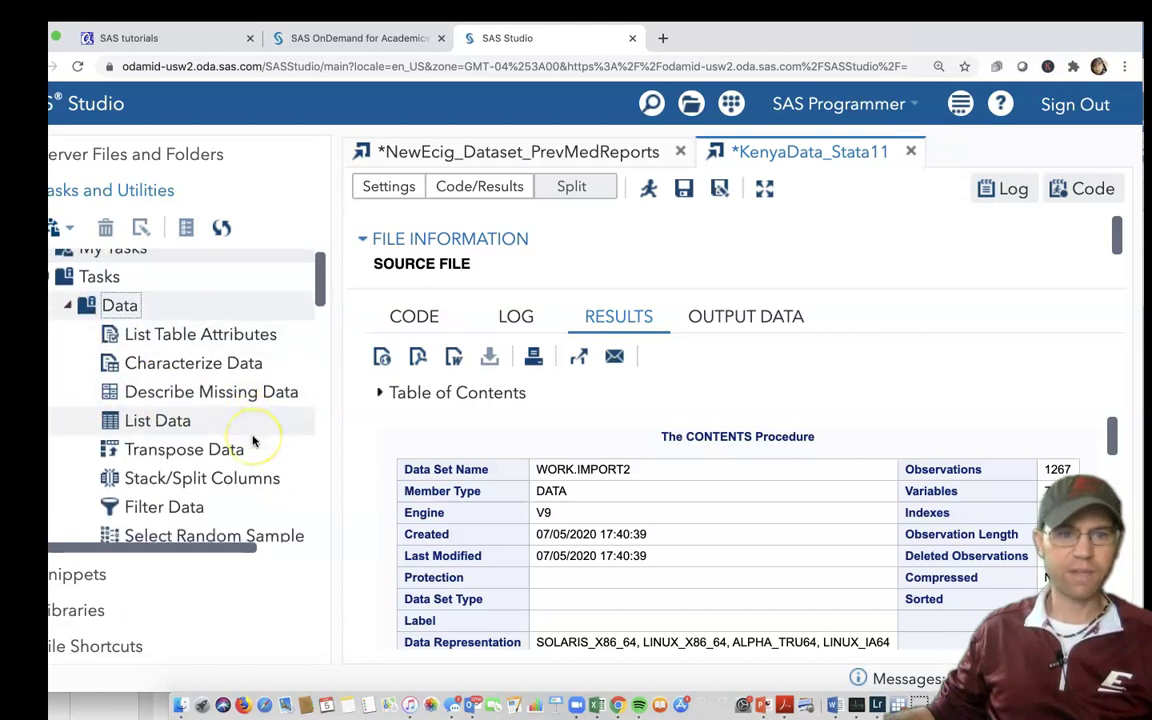
scroll(253, 441, down, 6)
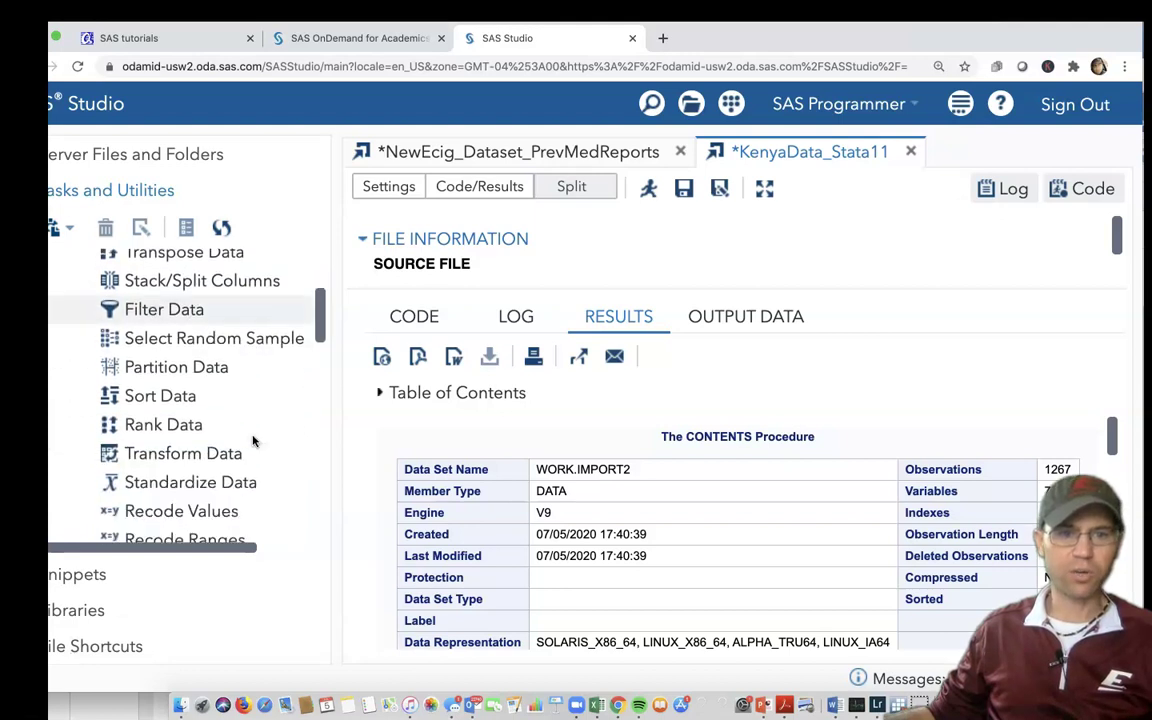
scroll(253, 441, down, 2)
scroll(175, 419, down, 1)
scroll(175, 418, up, 6)
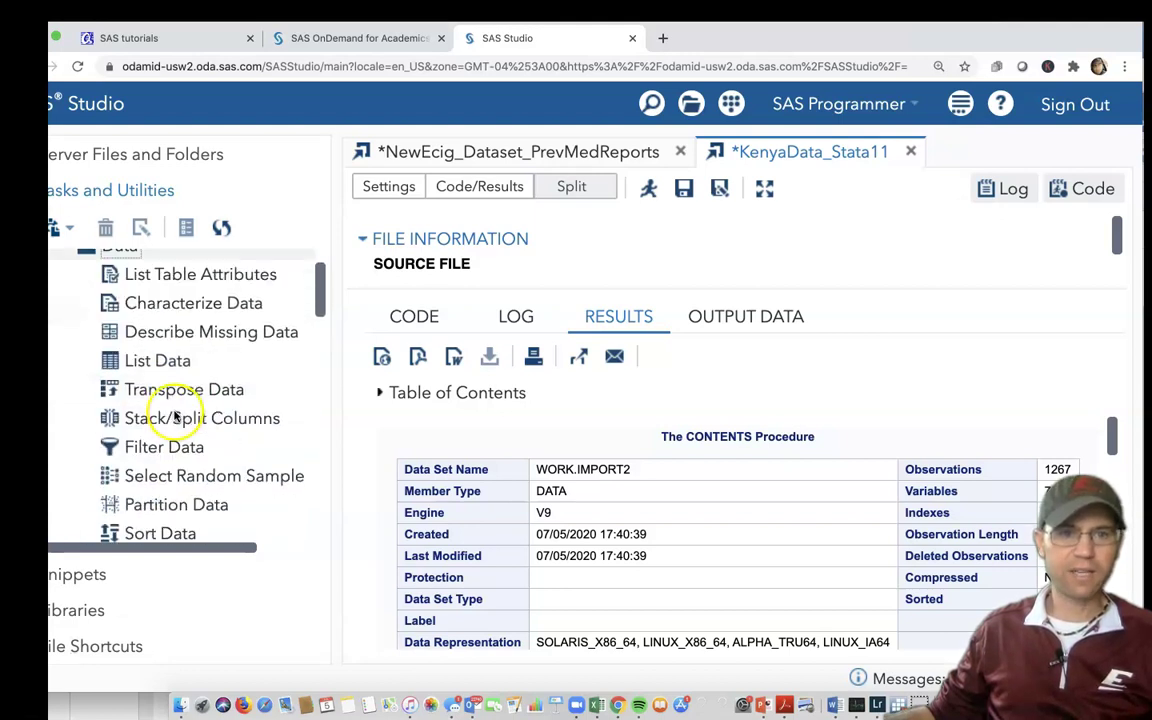
scroll(175, 418, up, 4)
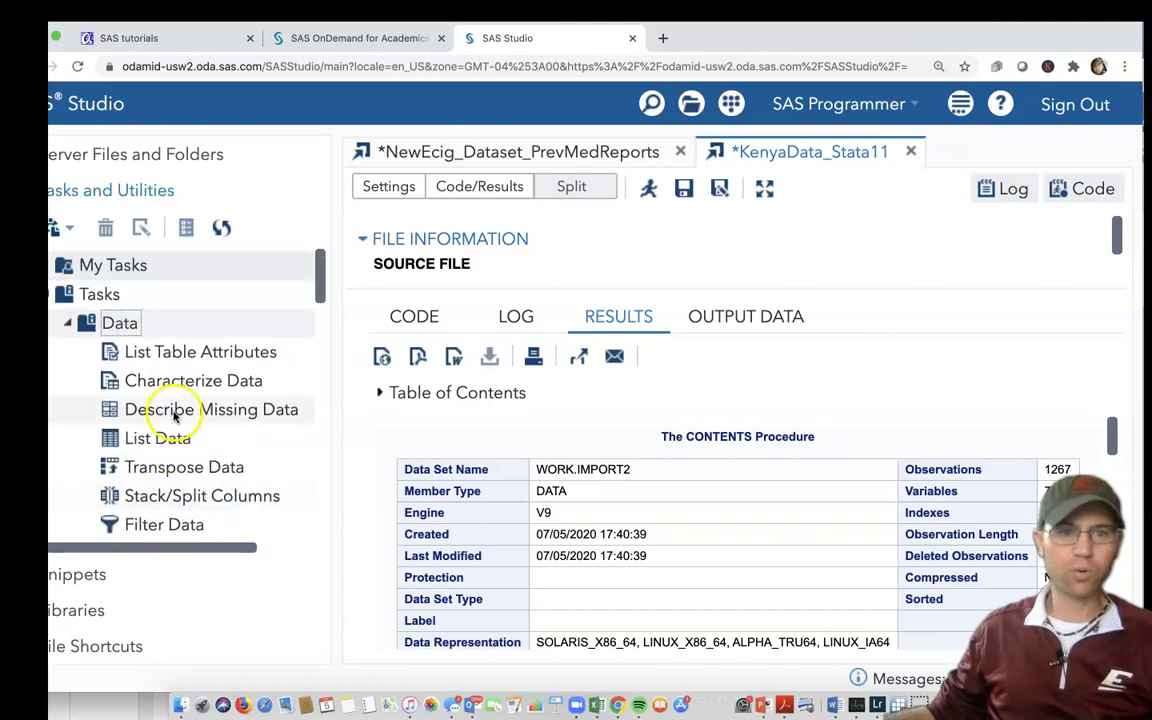
click(68, 324)
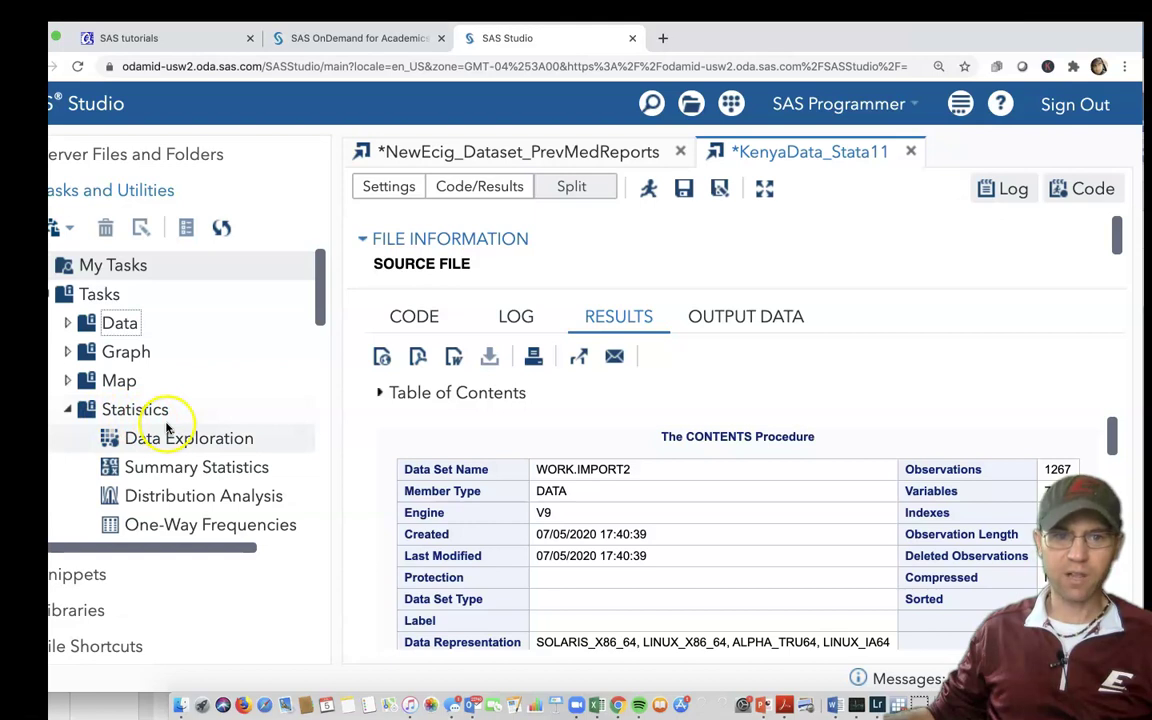
scroll(160, 437, down, 2)
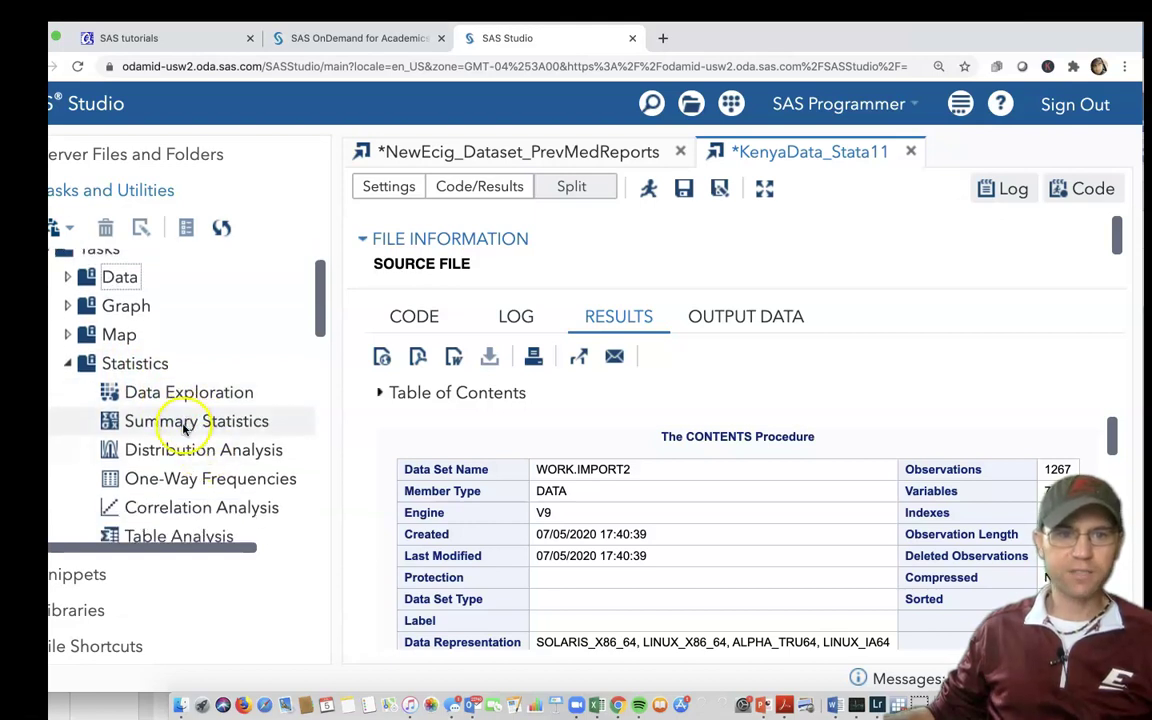
Step: Open the Summary Statistics task and zoom the browser page out two steps
double_click(184, 428)
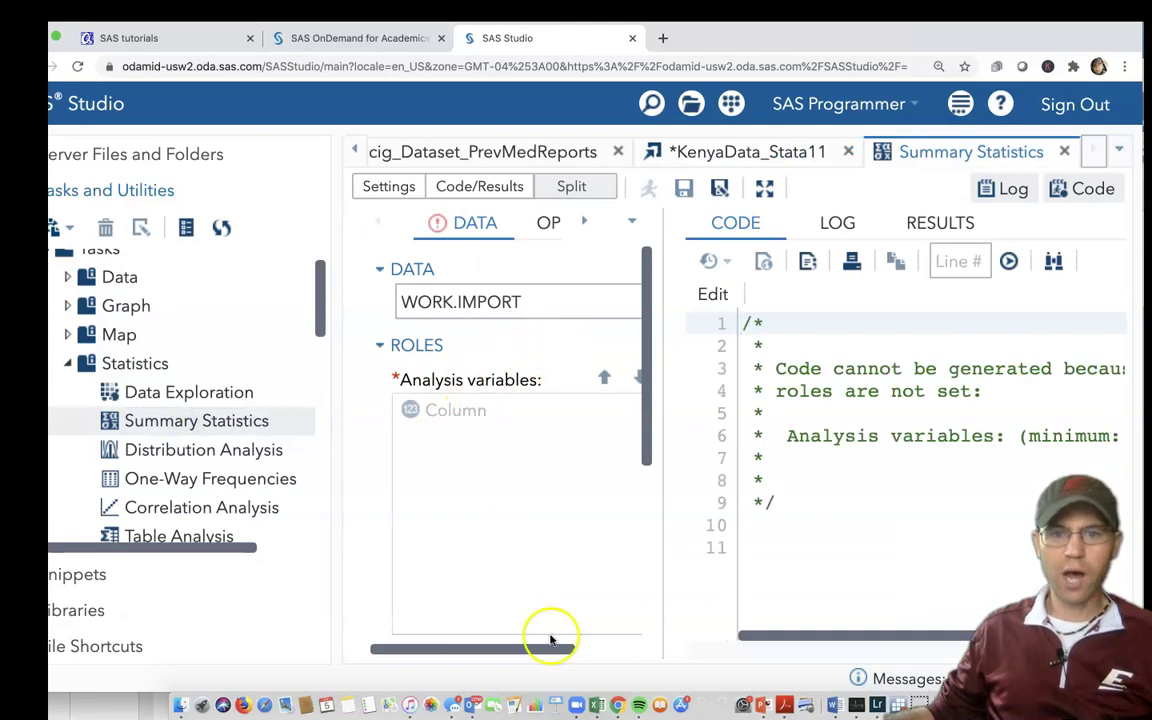
drag(548, 646, 580, 644)
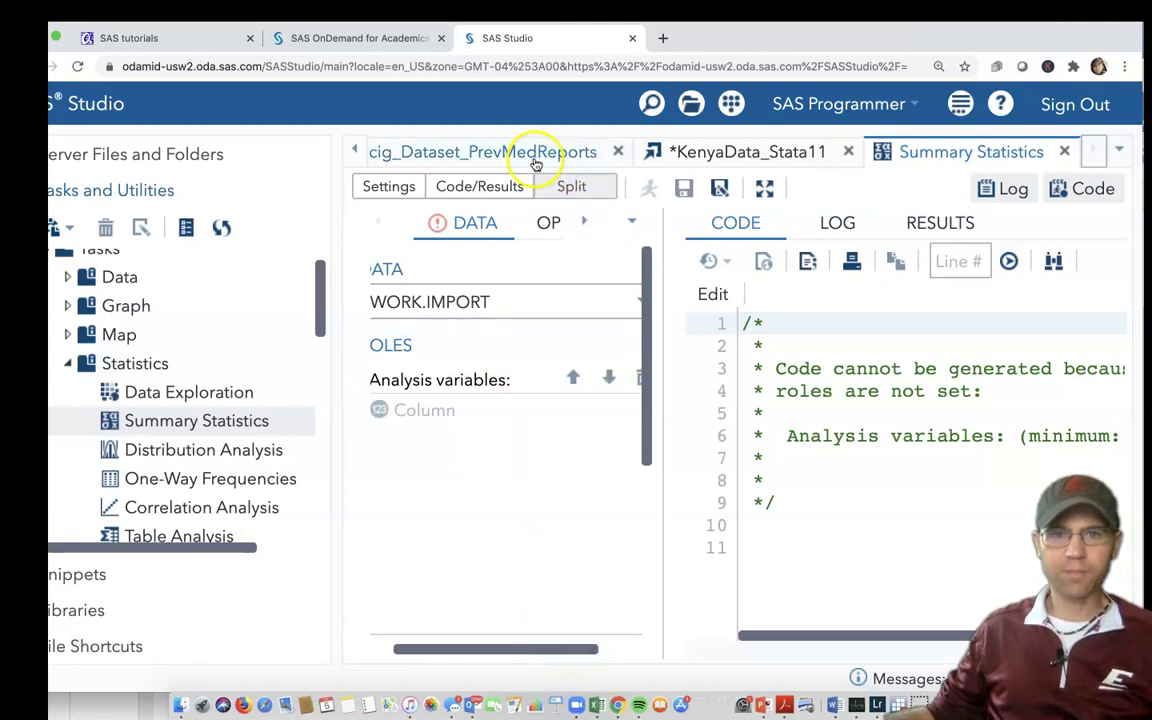
drag(692, 37, 589, 37)
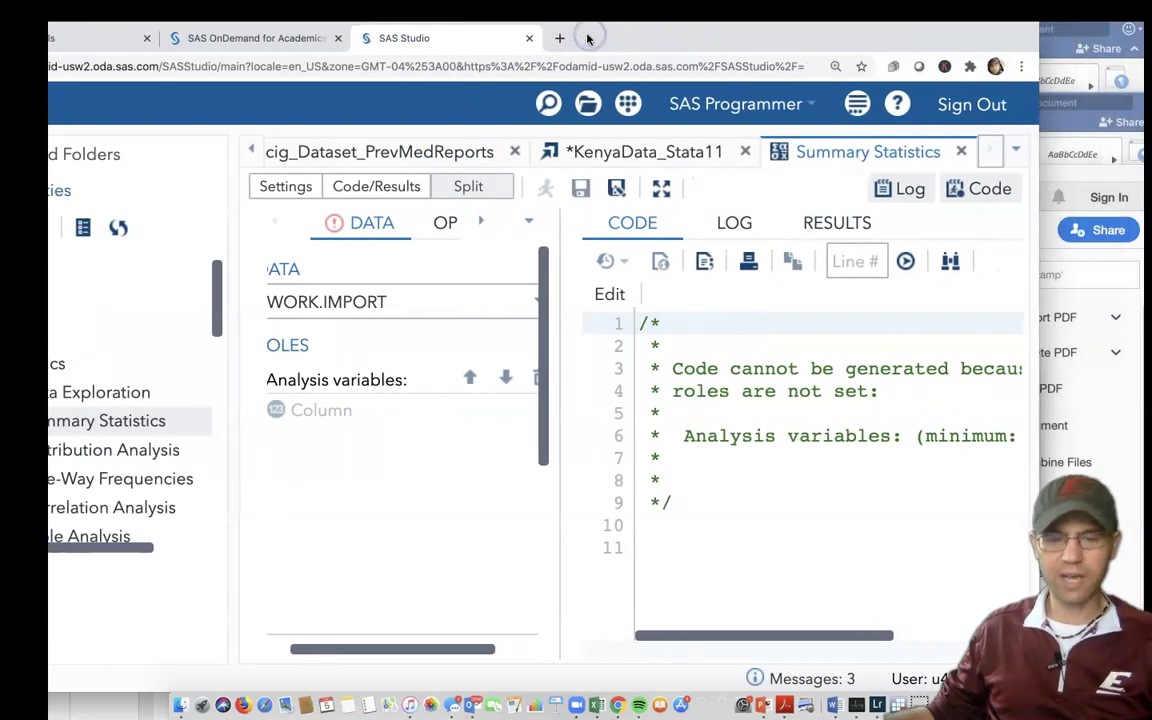
key(super+minus)
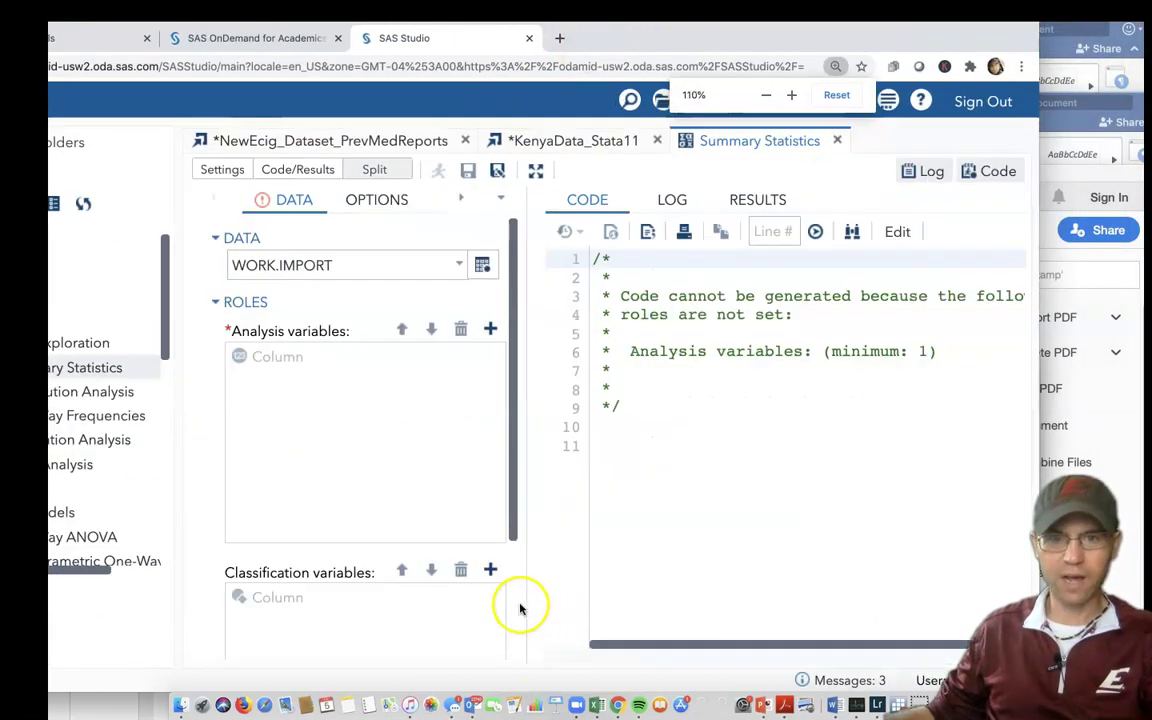
key(super+minus)
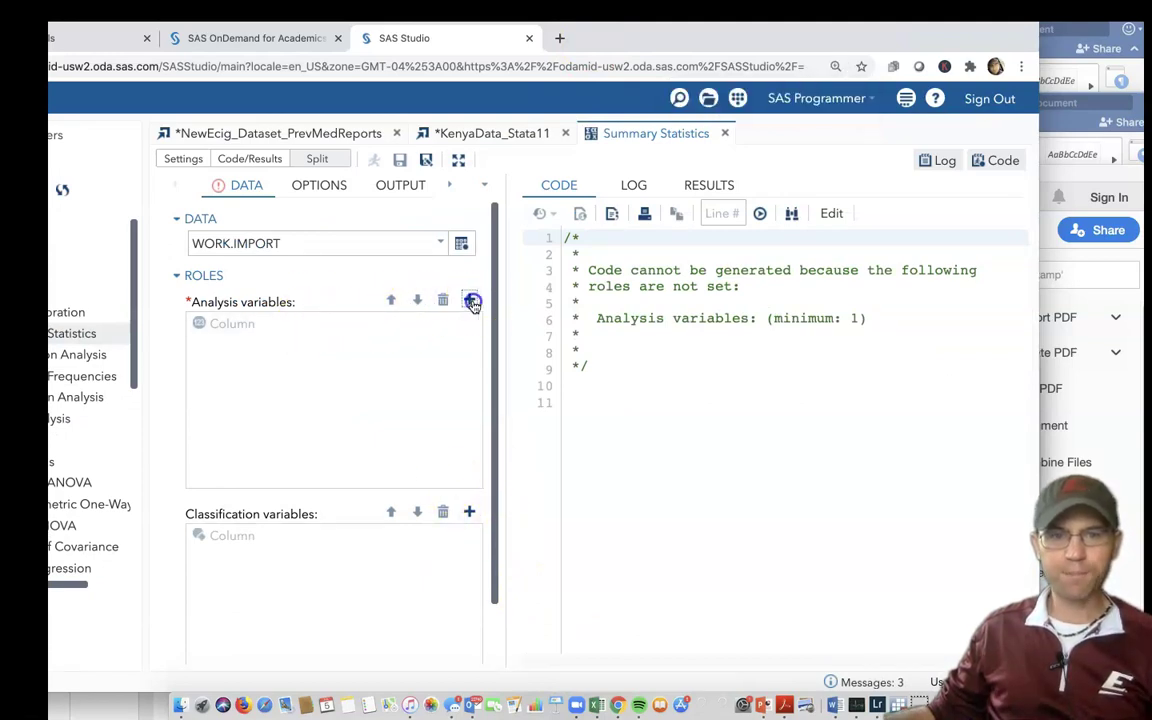
Step: Add age from the Columns list as the analysis variable, generating PROC MEANS code
click(472, 302)
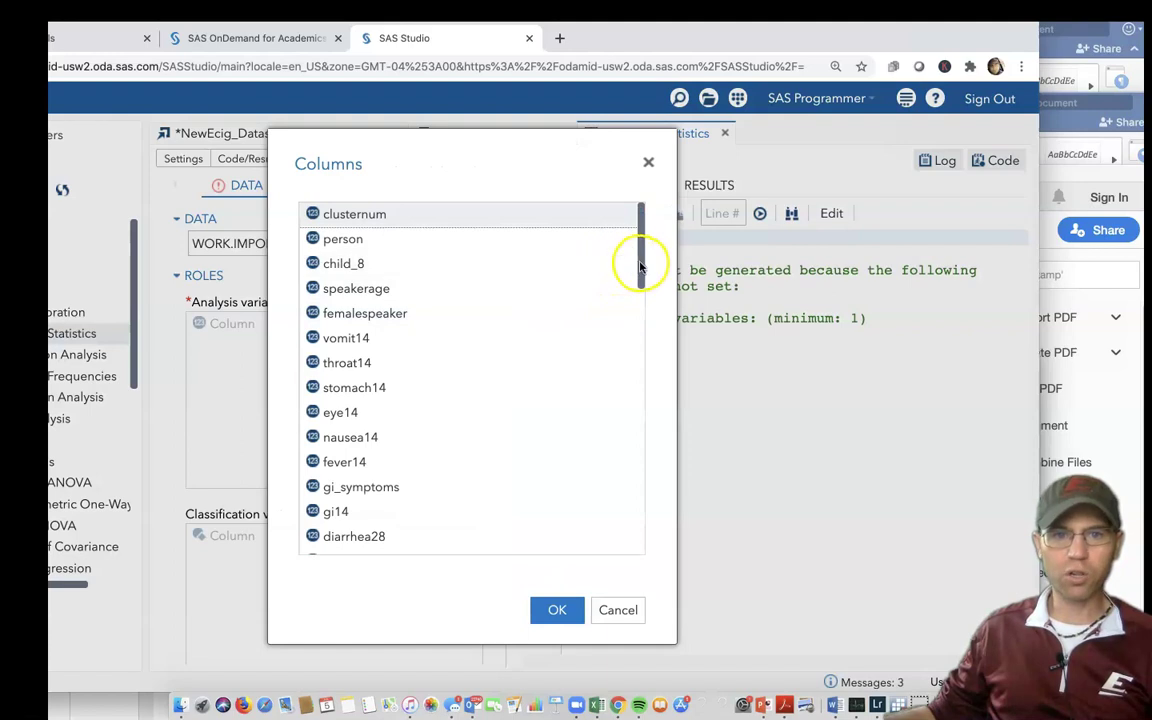
drag(641, 265, 632, 502)
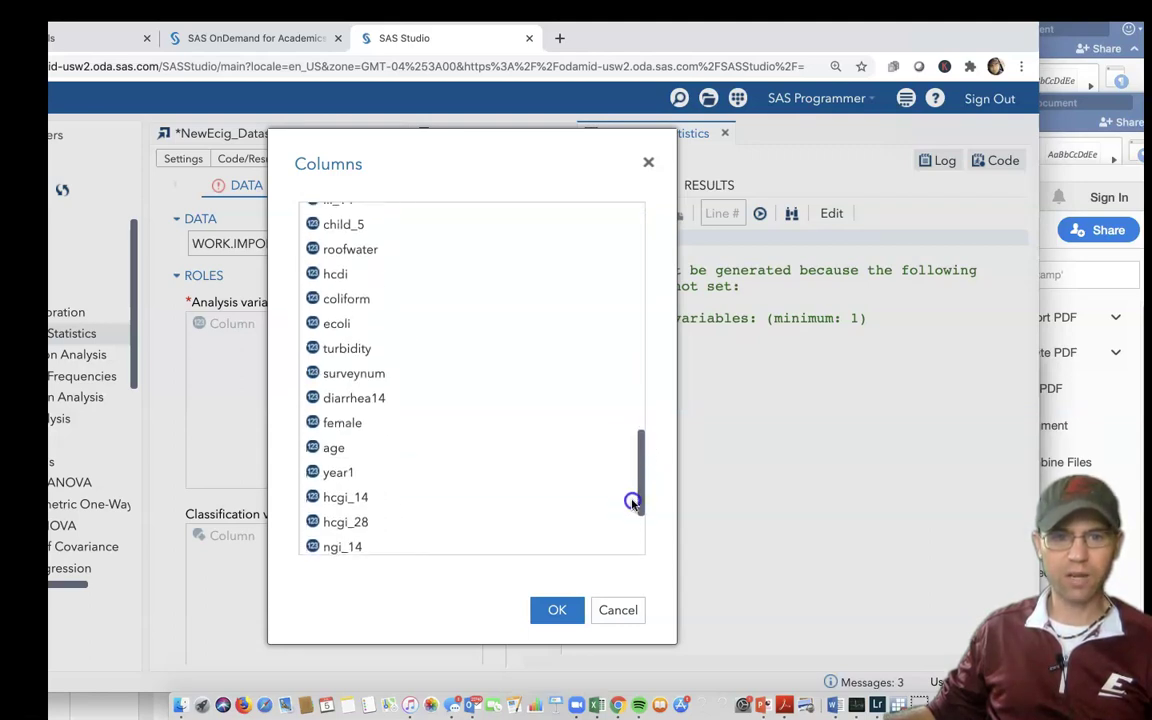
click(403, 450)
double_click(336, 452)
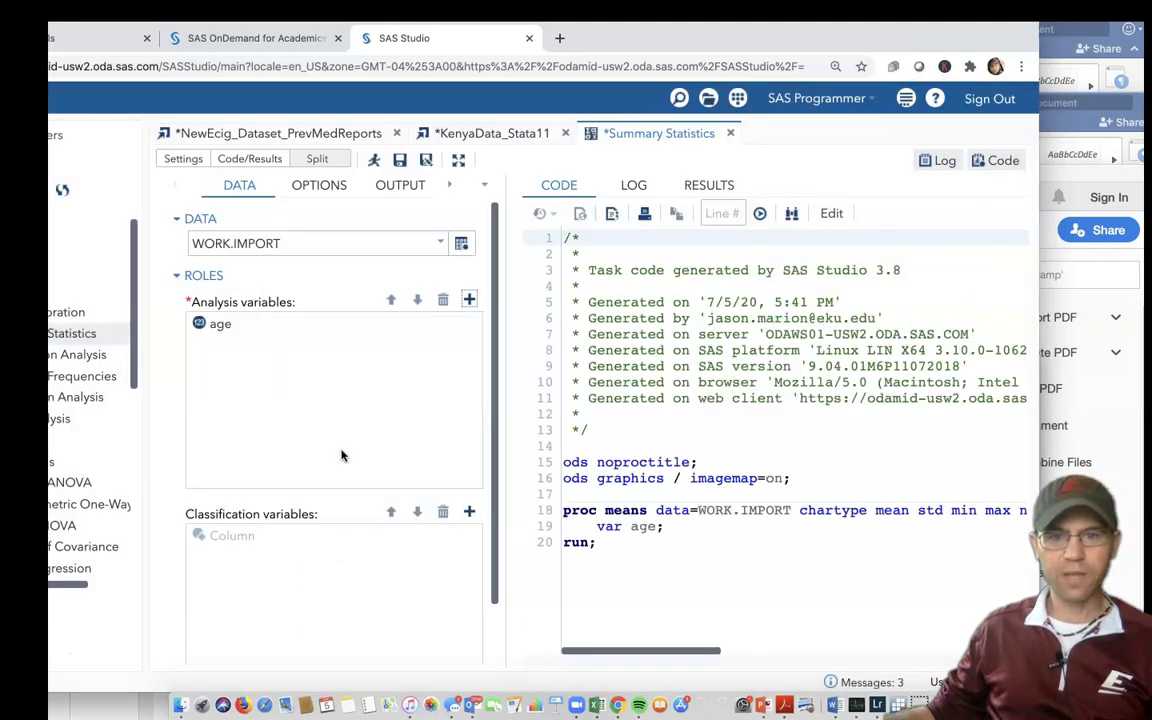
click(415, 472)
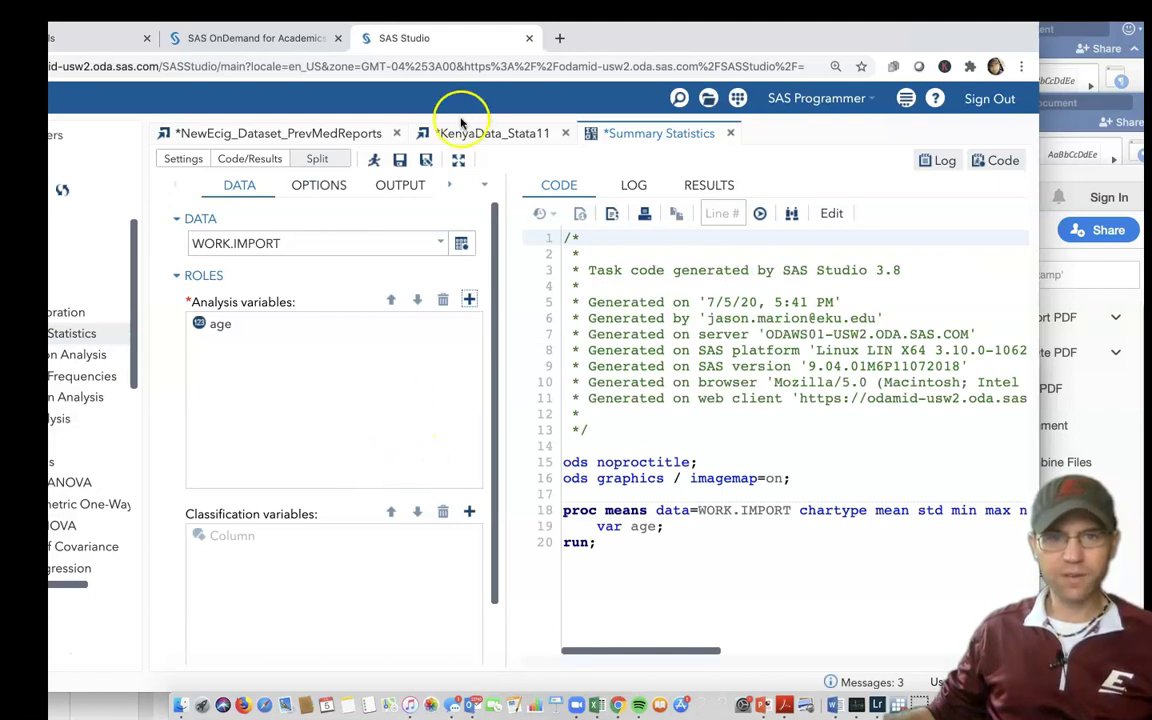
click(441, 243)
click(441, 243)
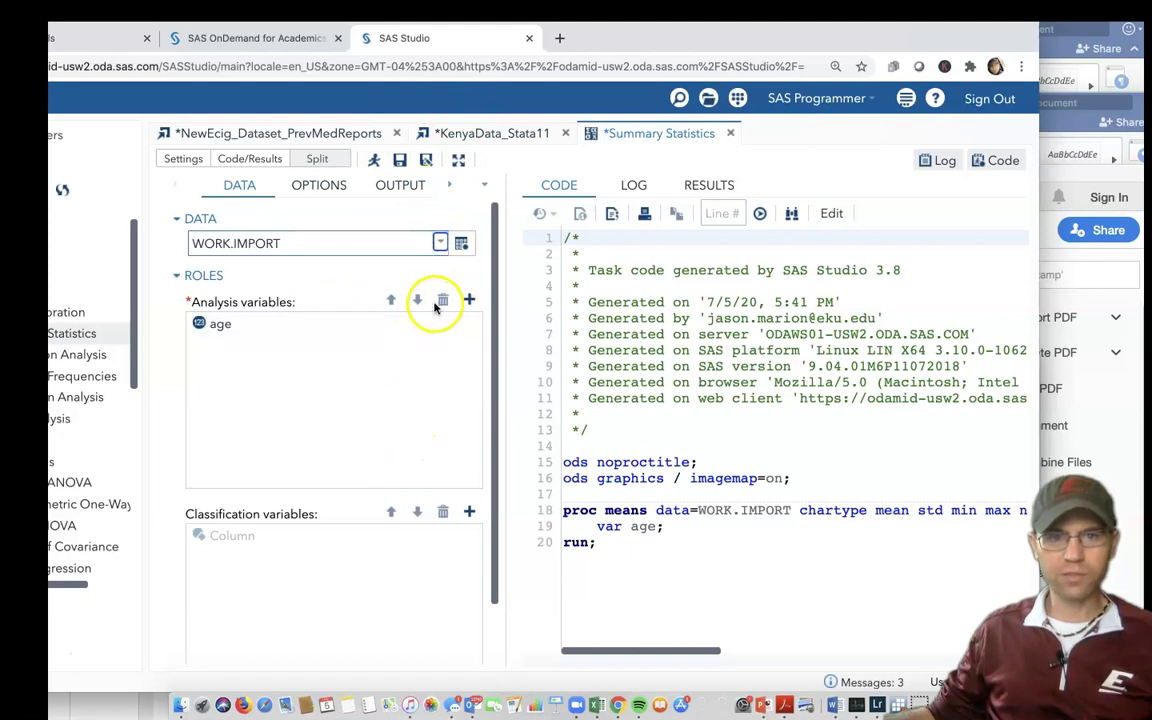
click(469, 300)
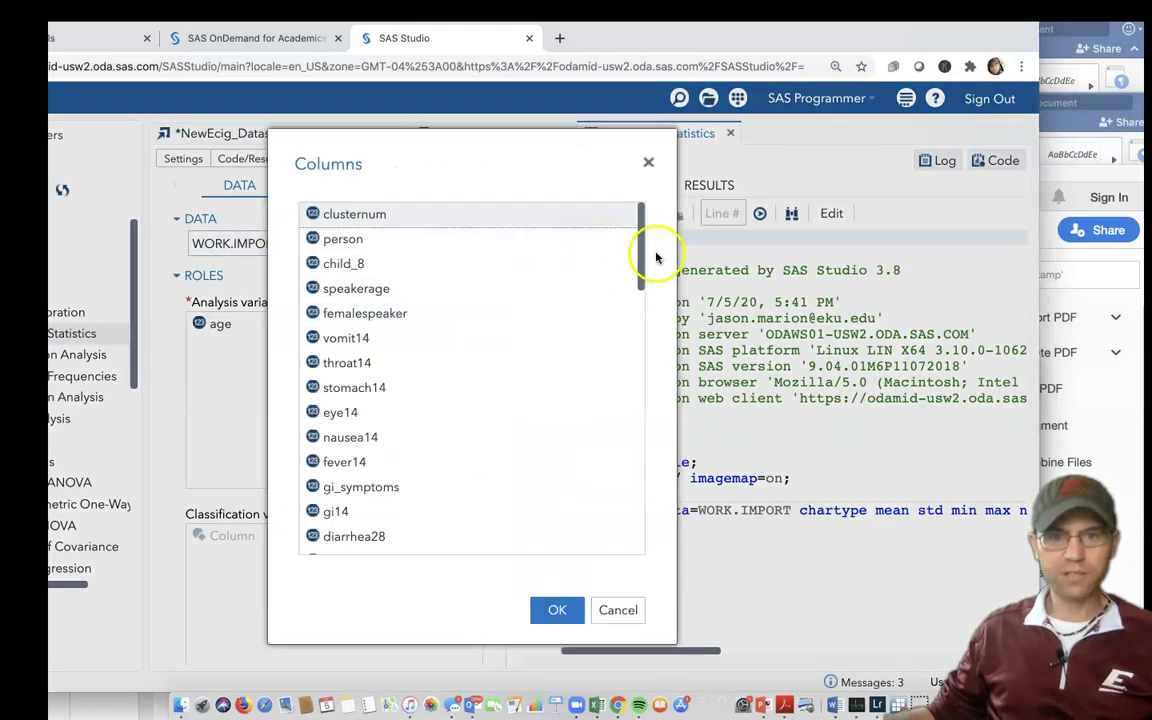
mouse_move(648, 257)
mouse_down()
mouse_move(643, 558)
mouse_move(635, 244)
mouse_up()
click(607, 611)
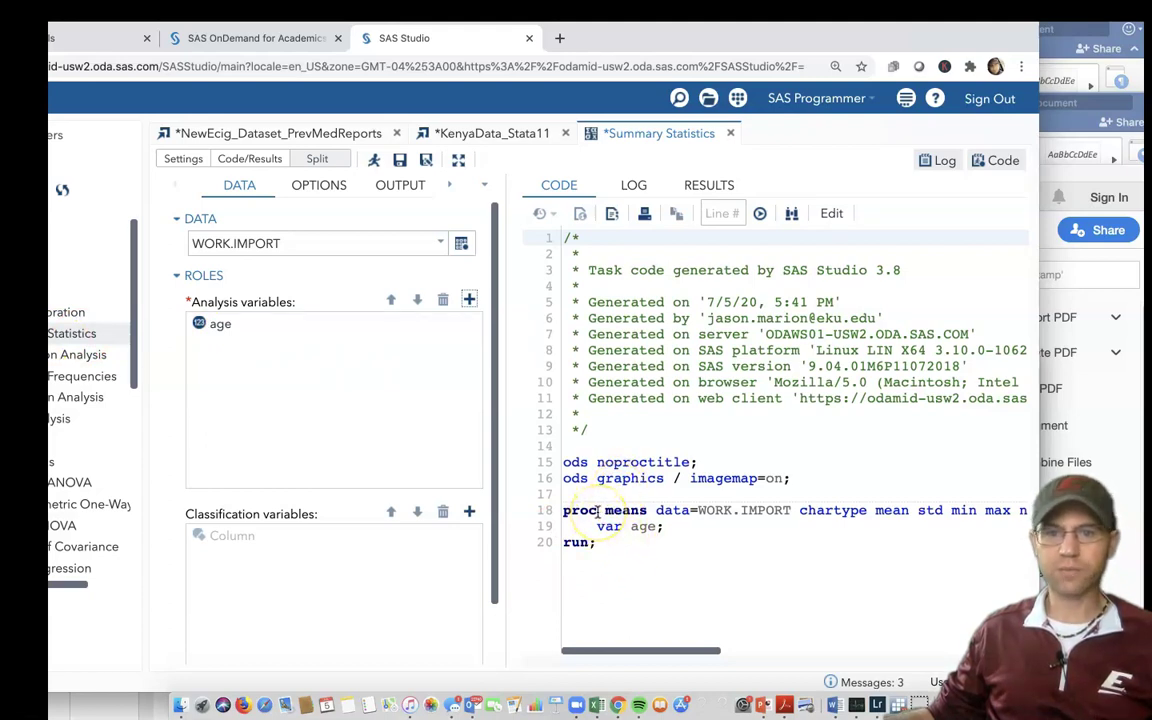
drag(656, 512, 762, 514)
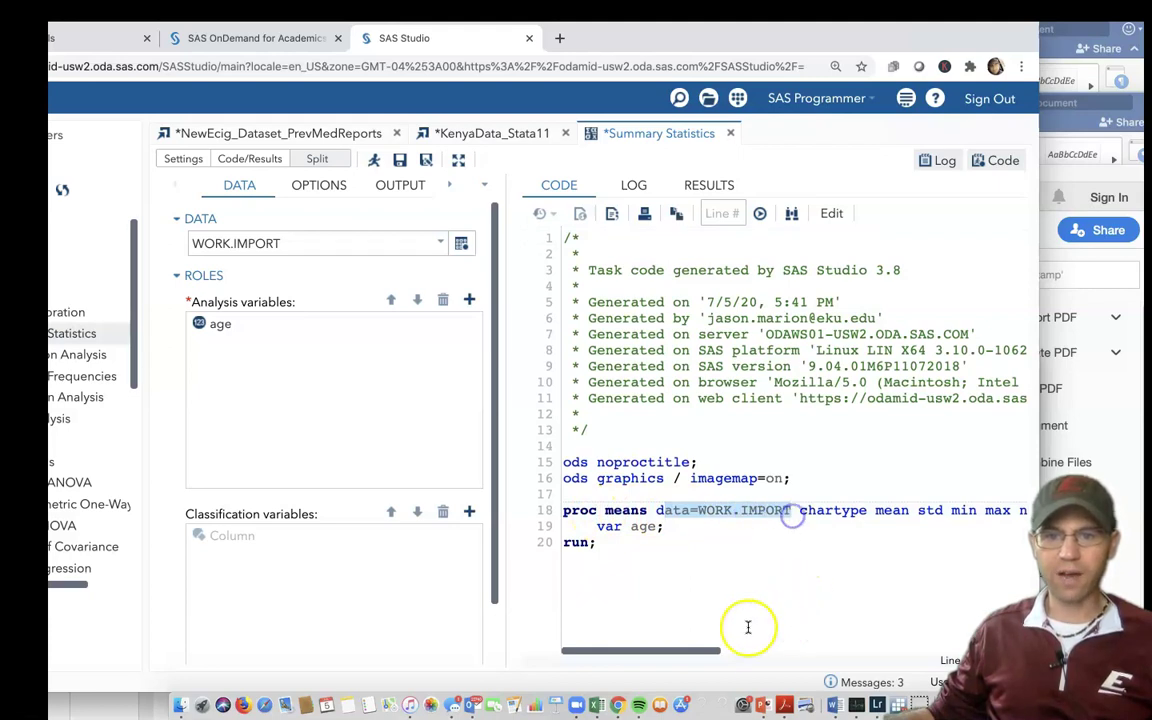
drag(699, 650, 764, 648)
drag(694, 651, 629, 657)
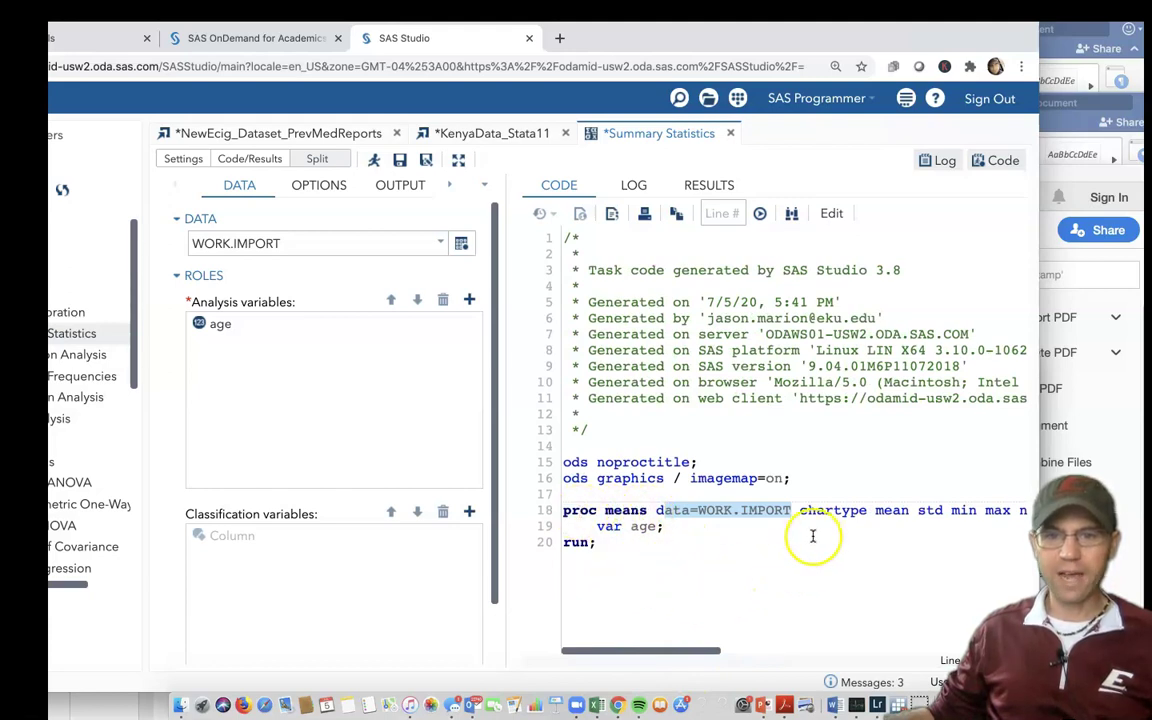
drag(720, 650, 648, 654)
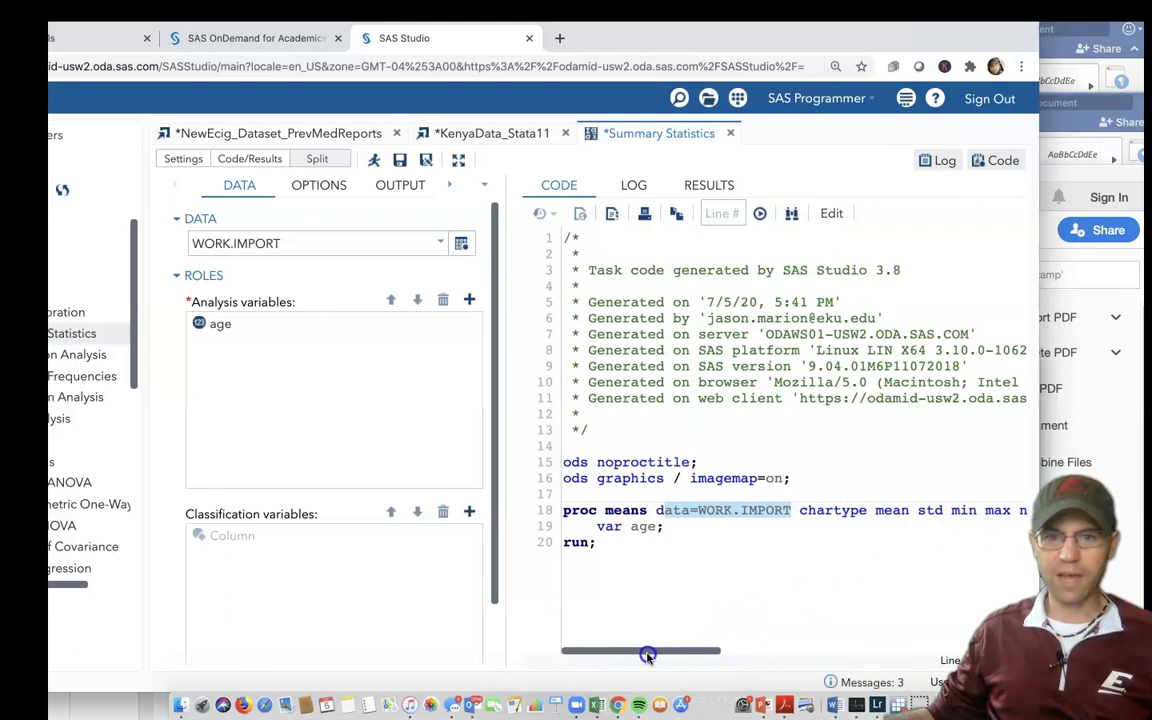
drag(630, 527, 660, 528)
click(660, 528)
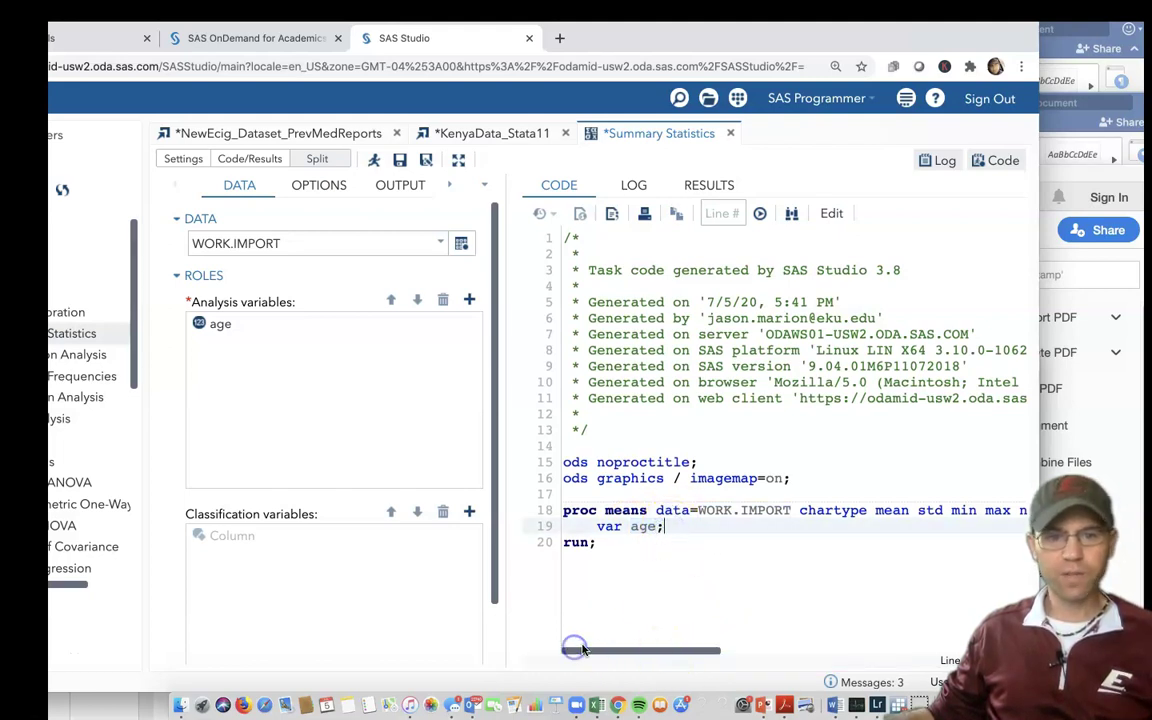
Step: Run the Summary Statistics task and read age results: mean 22.96, SD 17.55, min 0.4, max 120, N 1249
drag(590, 41, 681, 41)
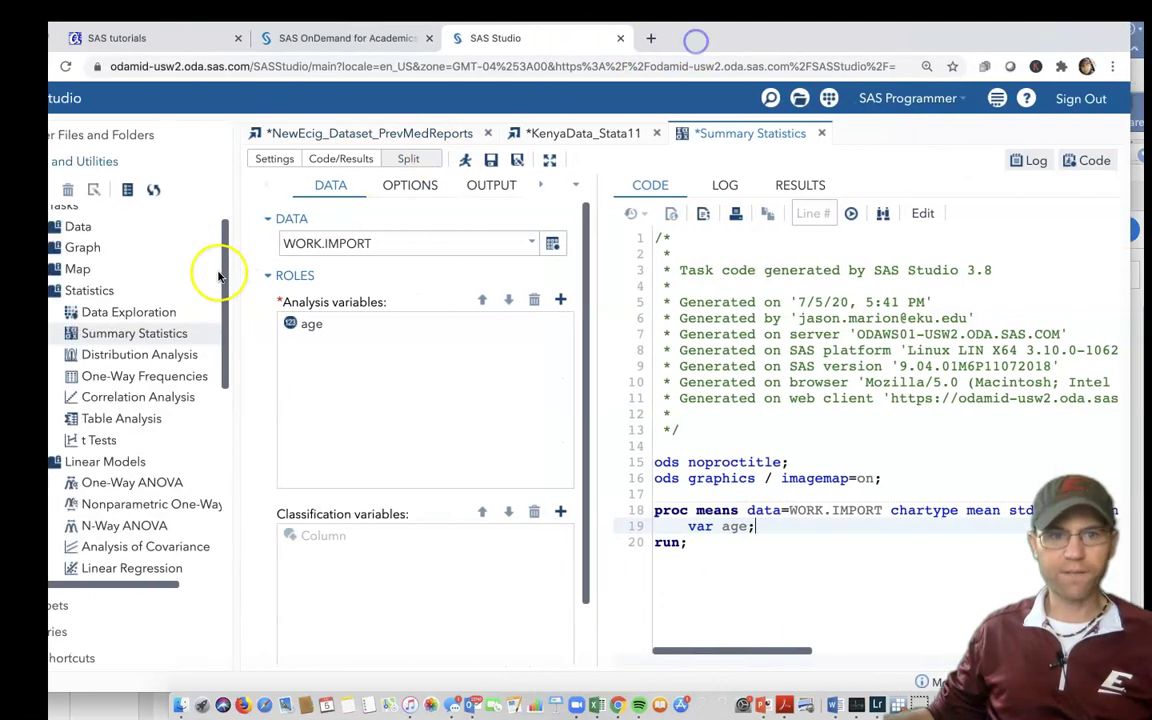
click(136, 338)
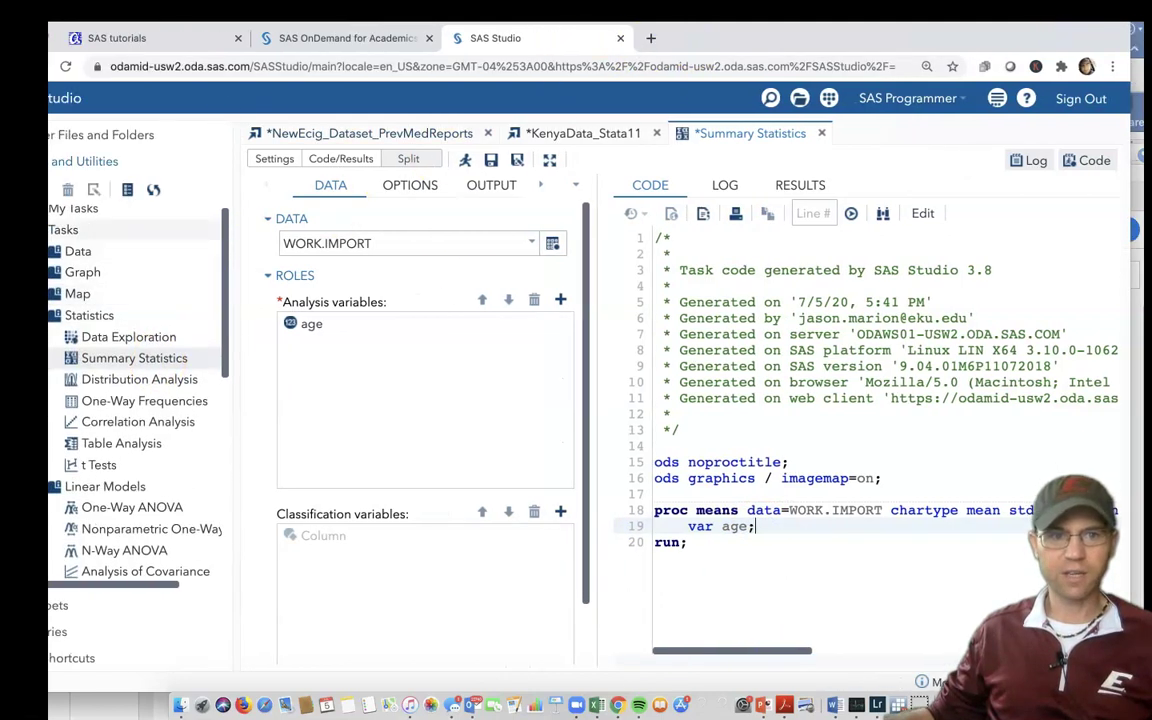
drag(733, 645, 702, 643)
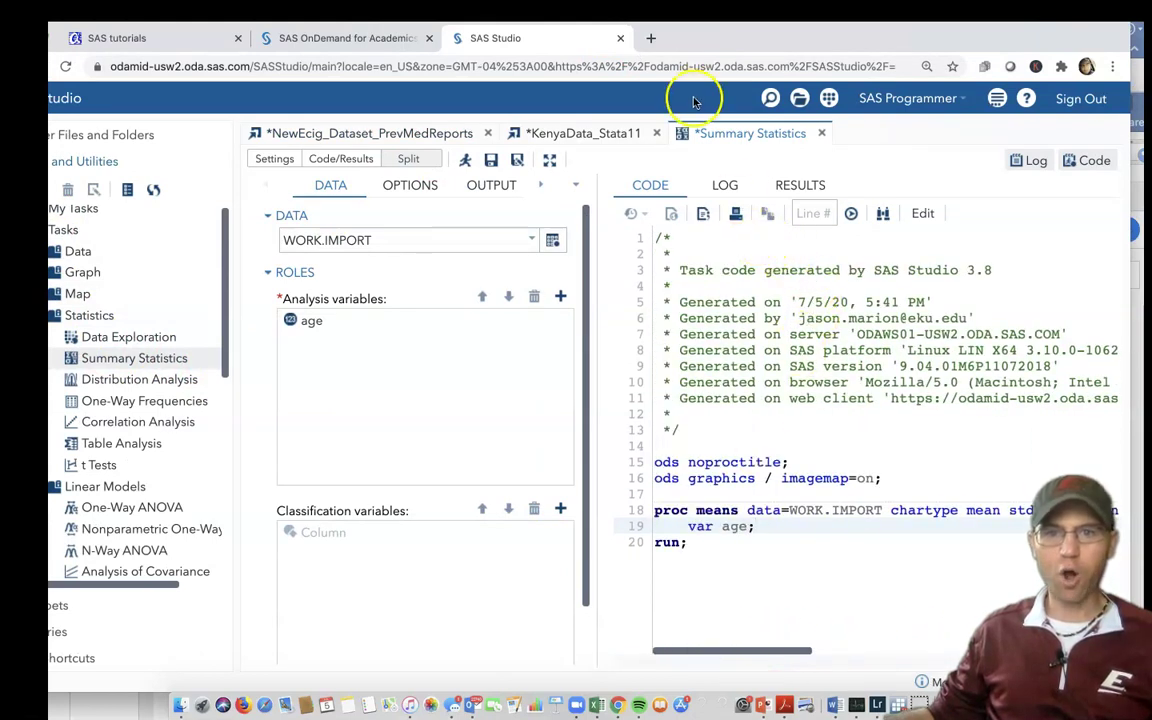
drag(715, 45, 678, 40)
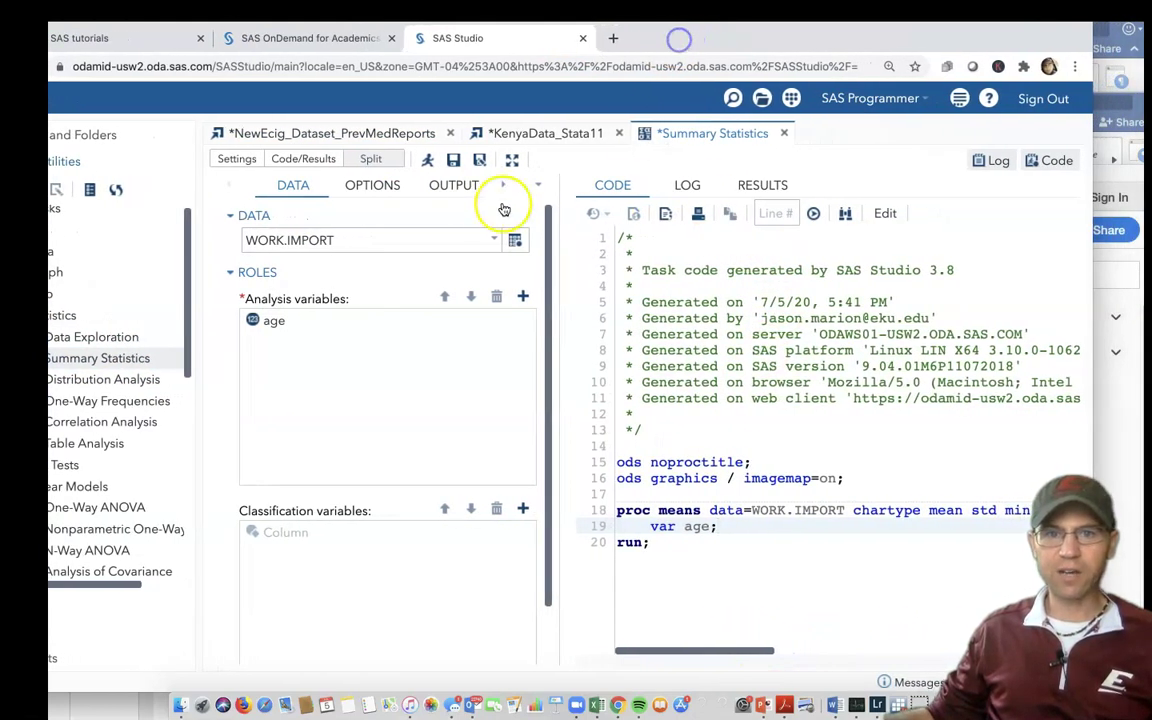
click(427, 162)
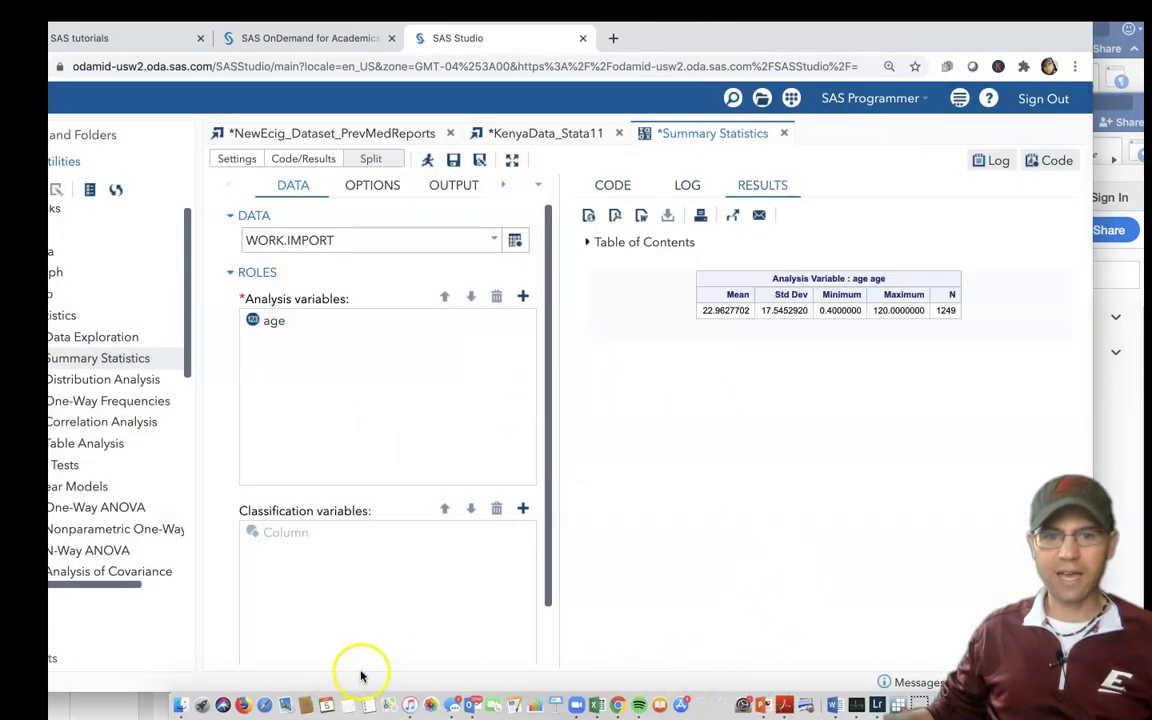
key(super+equal)
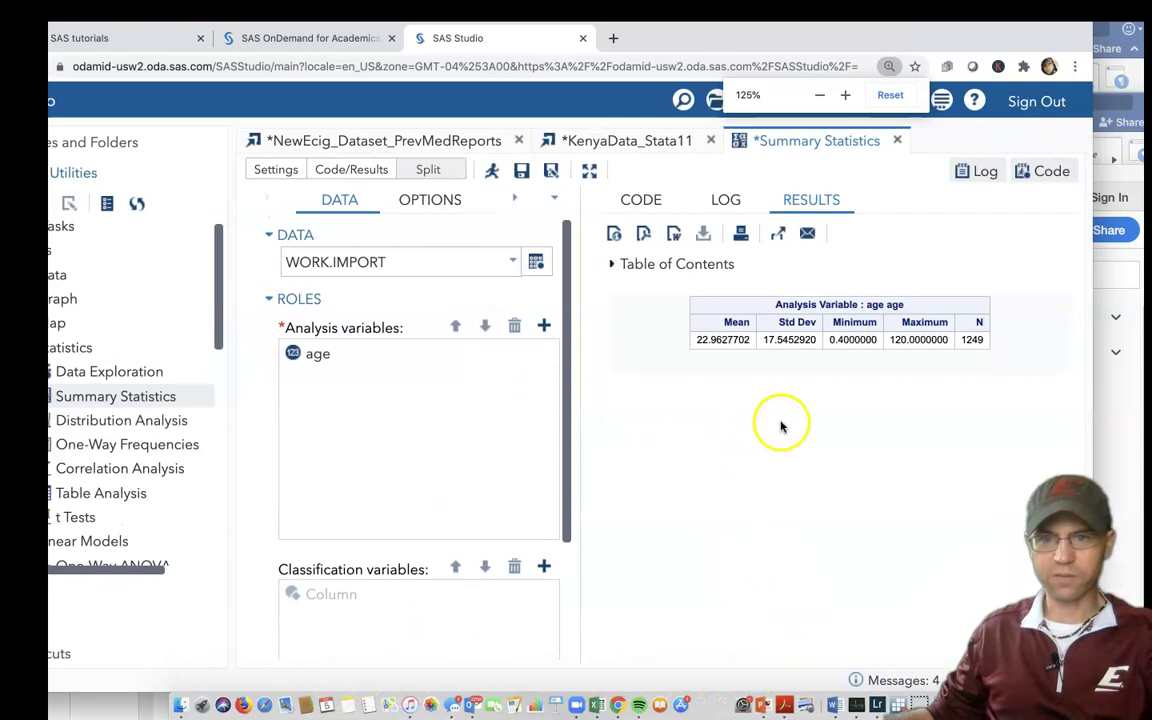
key(super+equal)
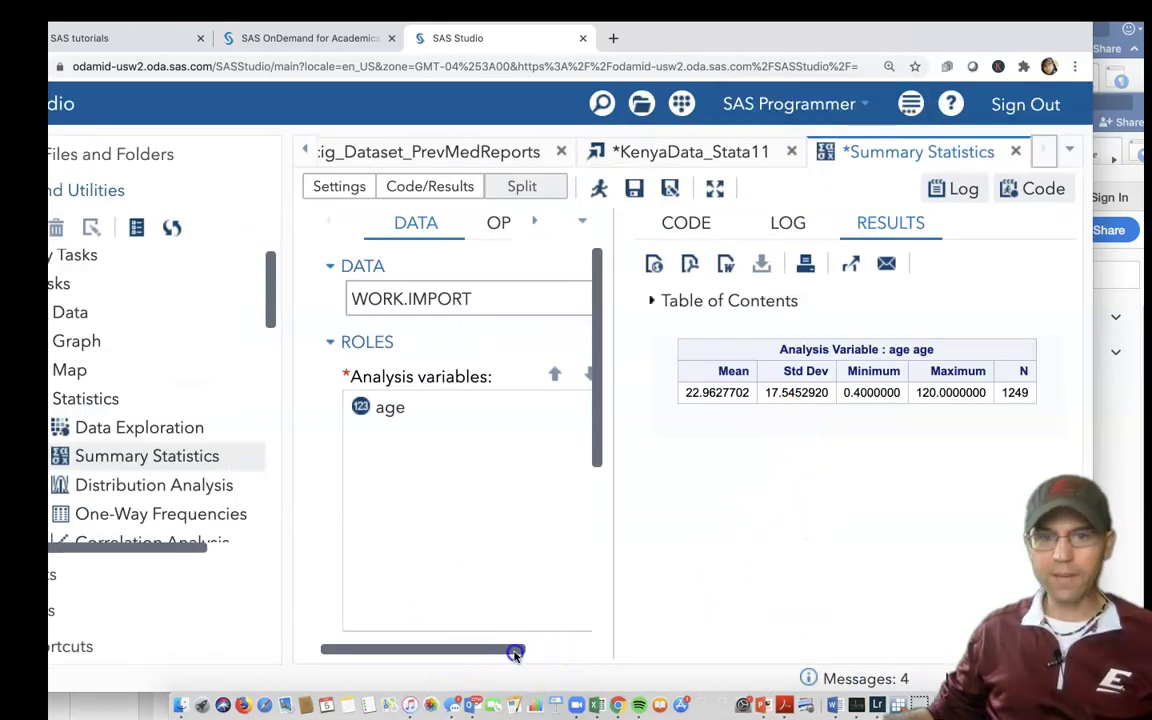
drag(516, 652, 517, 543)
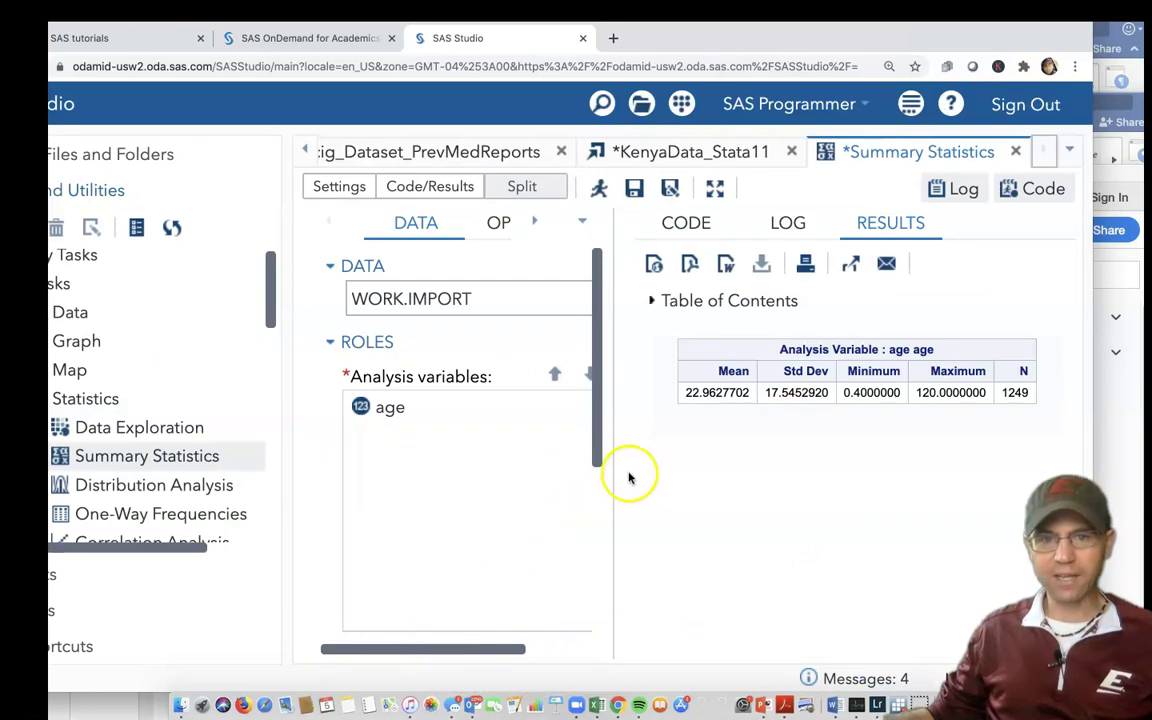
key(super+minus)
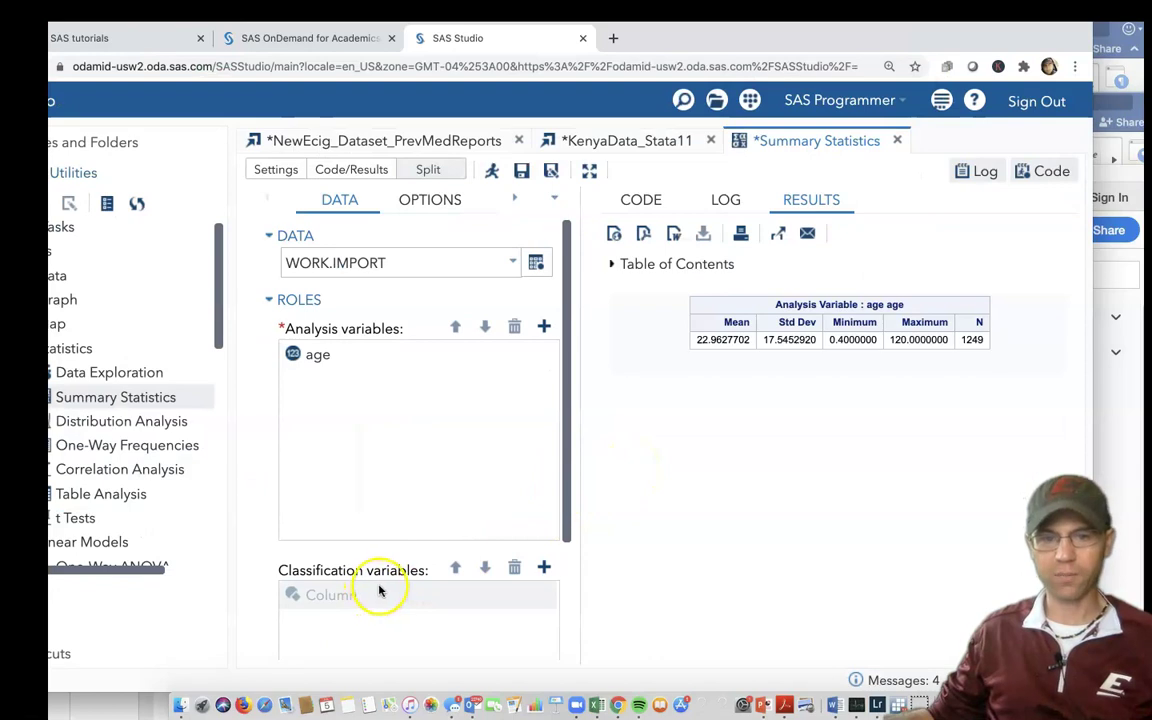
scroll(395, 588, down, 1)
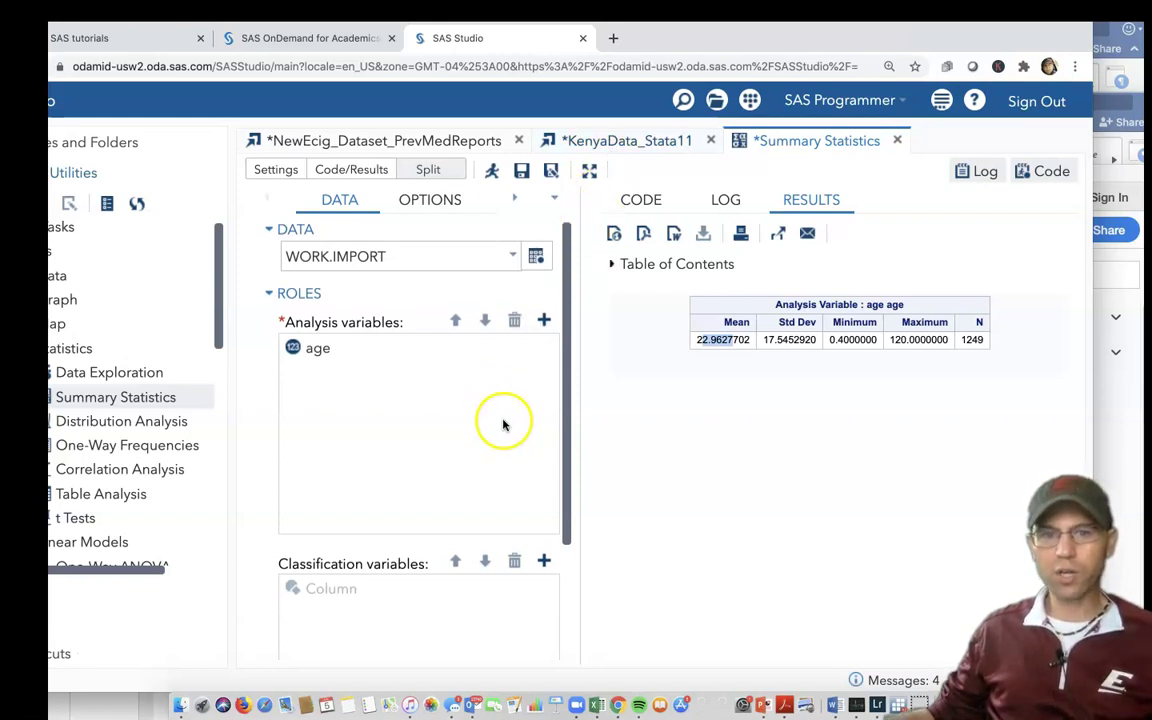
Step: Choose diarrhea28 from the Columns list as the classification variable, keeping age as the analysis variable
scroll(503, 419, down, 1)
scroll(503, 419, up, 1)
click(544, 561)
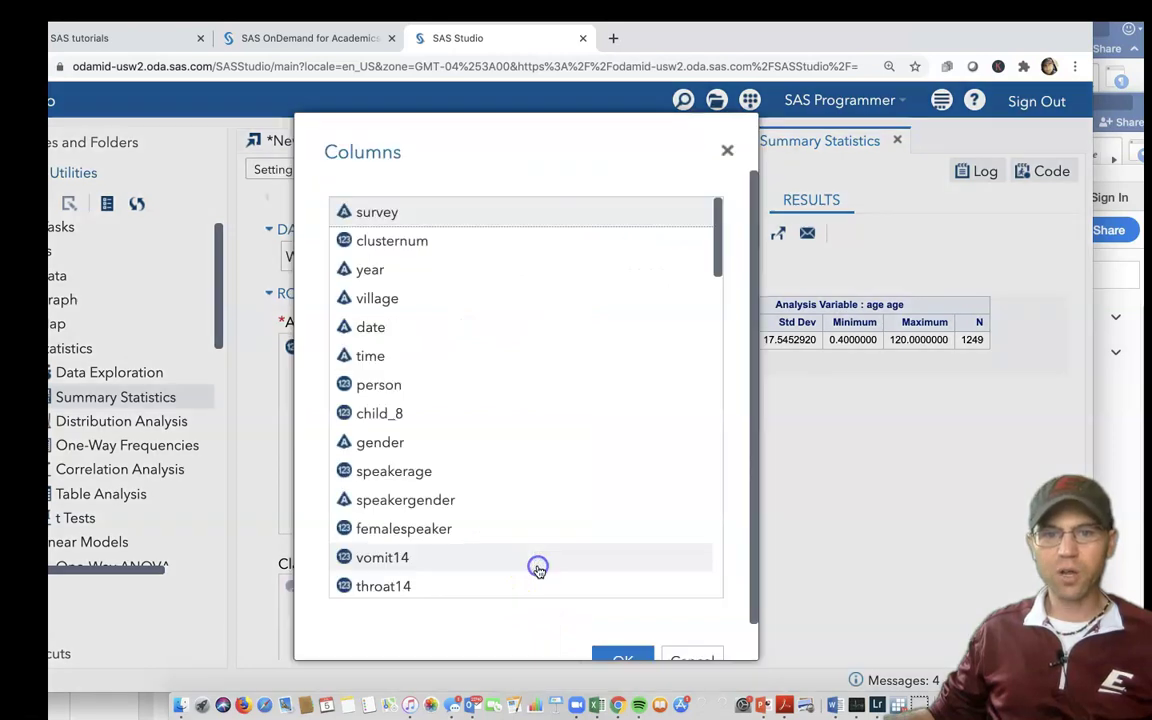
drag(715, 247, 717, 325)
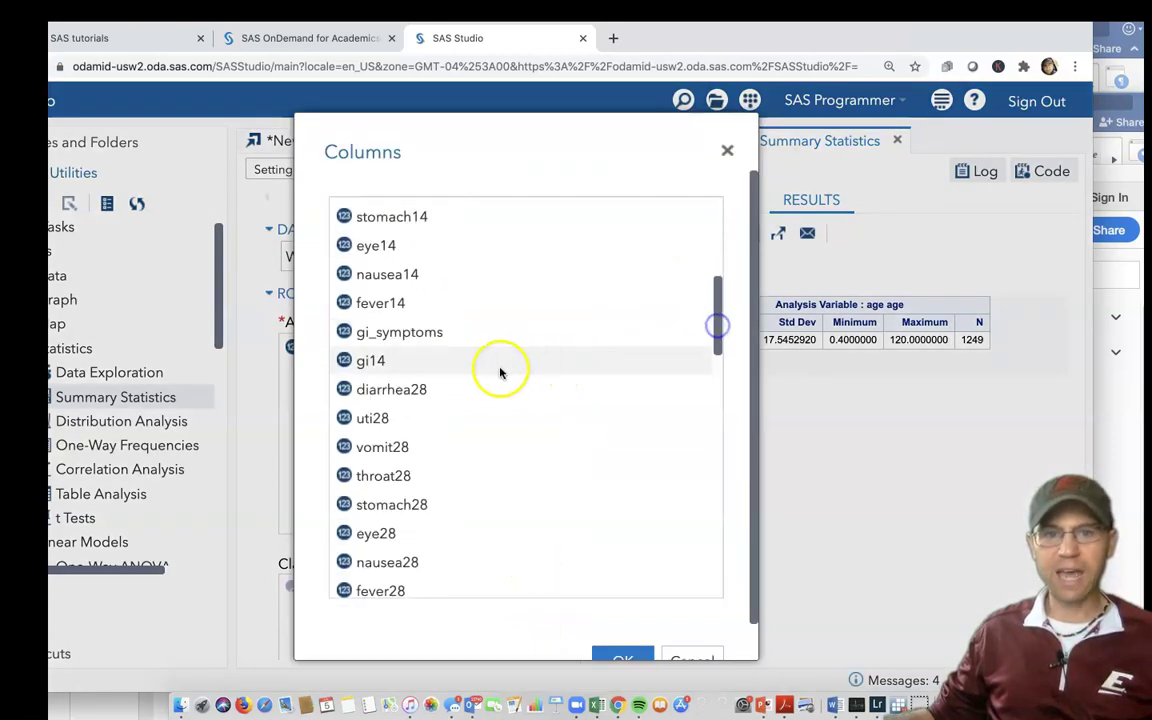
click(413, 390)
scroll(632, 650, down, 1)
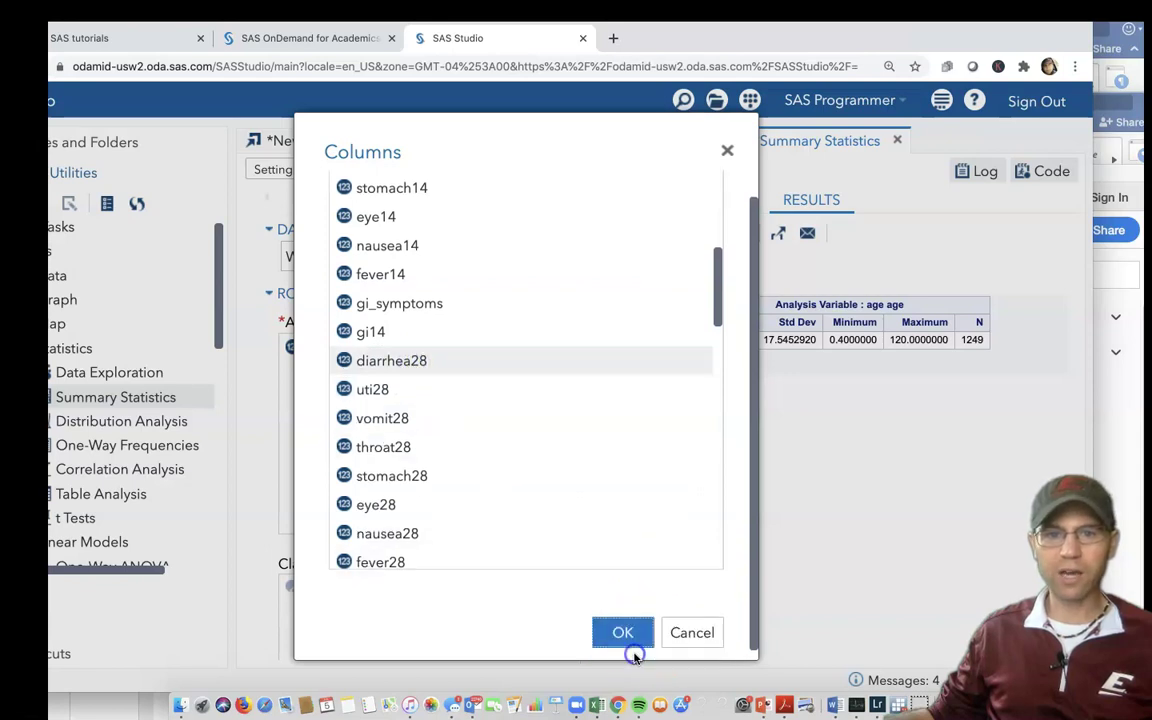
click(626, 640)
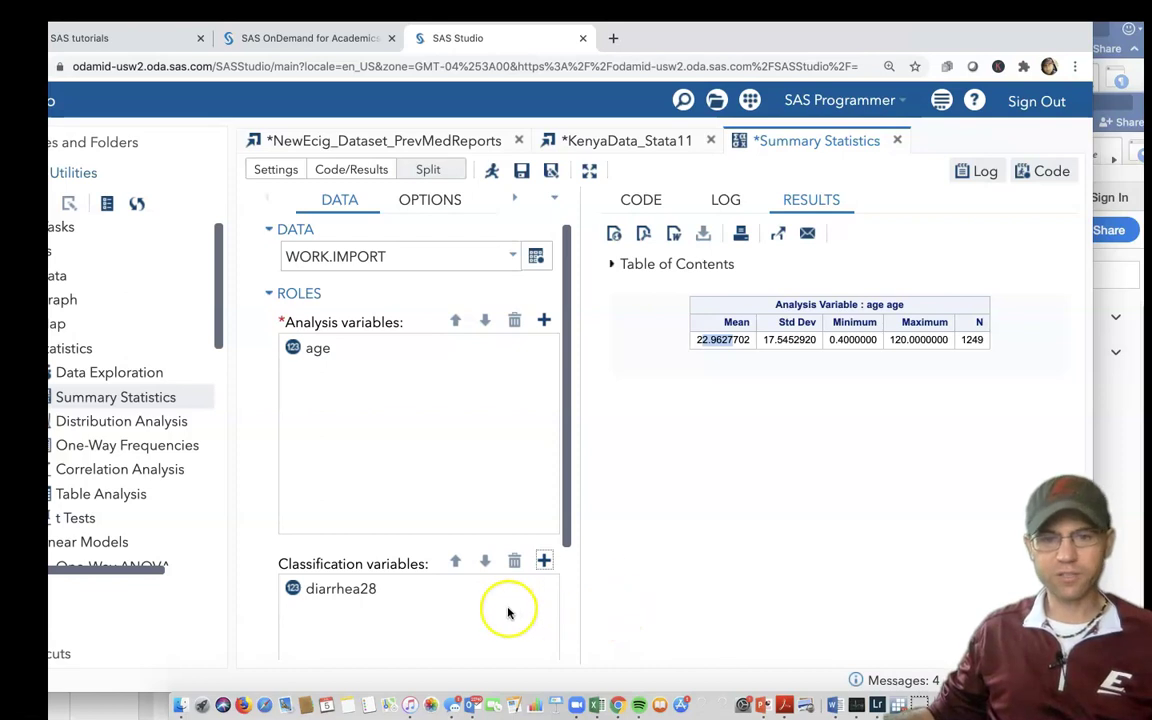
click(350, 601)
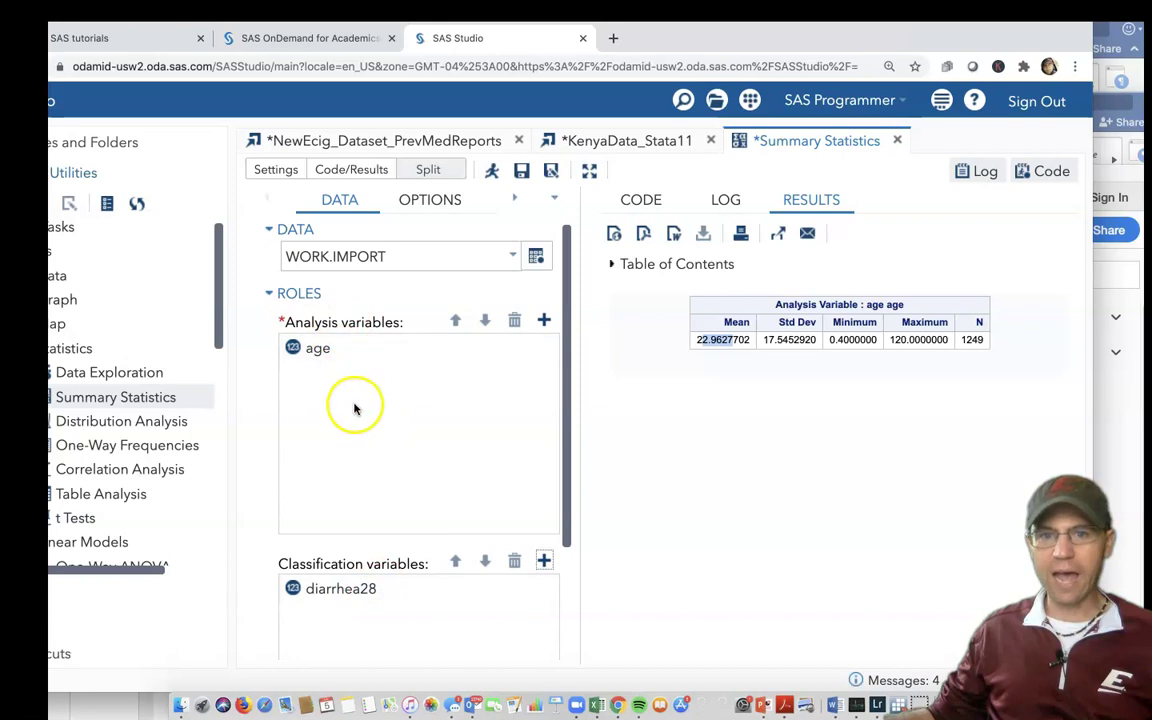
Step: Check the generated class line, then remove and re-add diarrhea28 as the classification variable
click(634, 204)
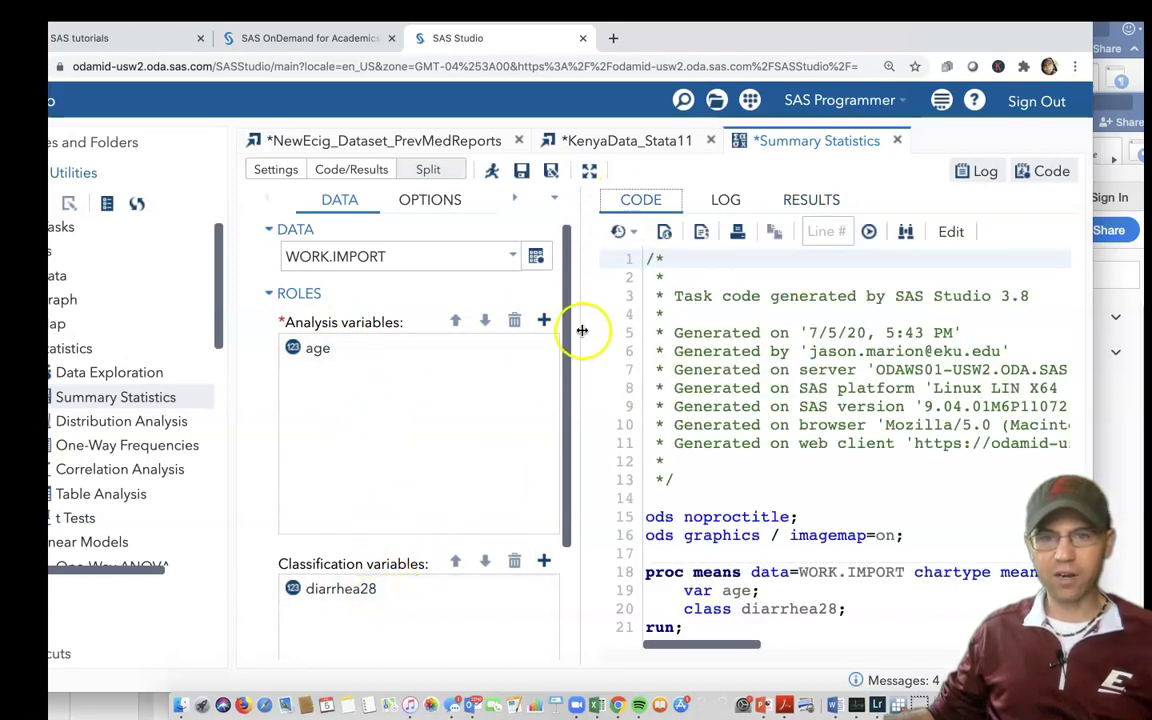
click(776, 199)
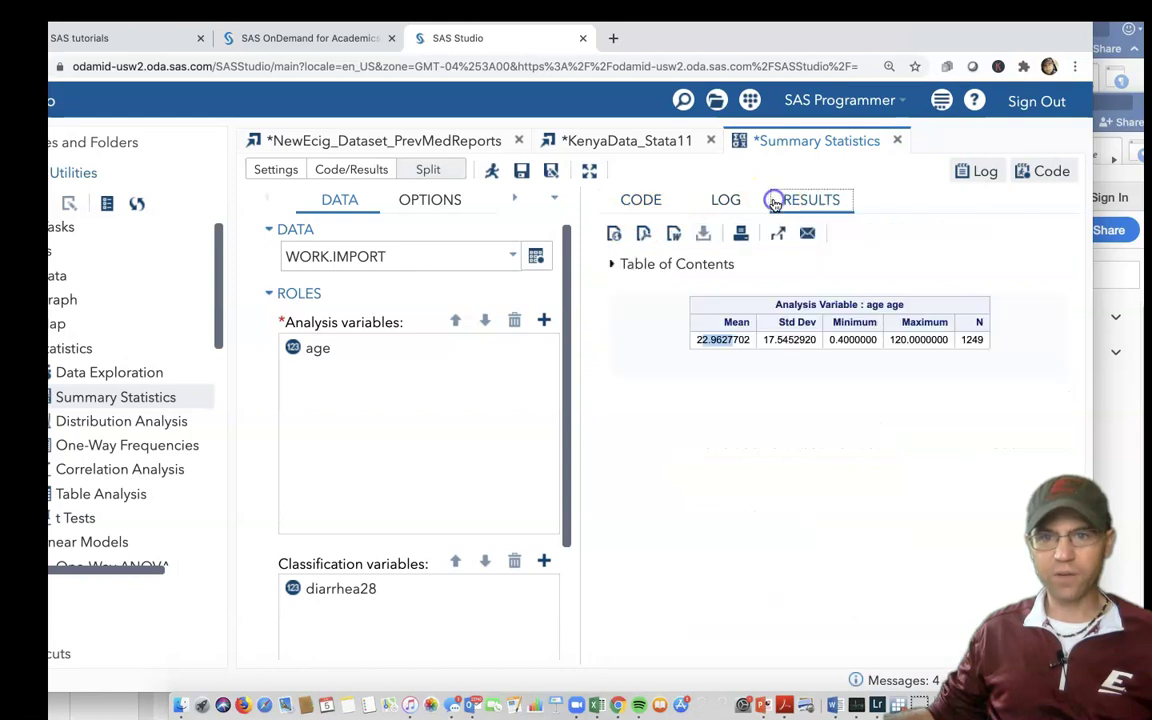
click(657, 202)
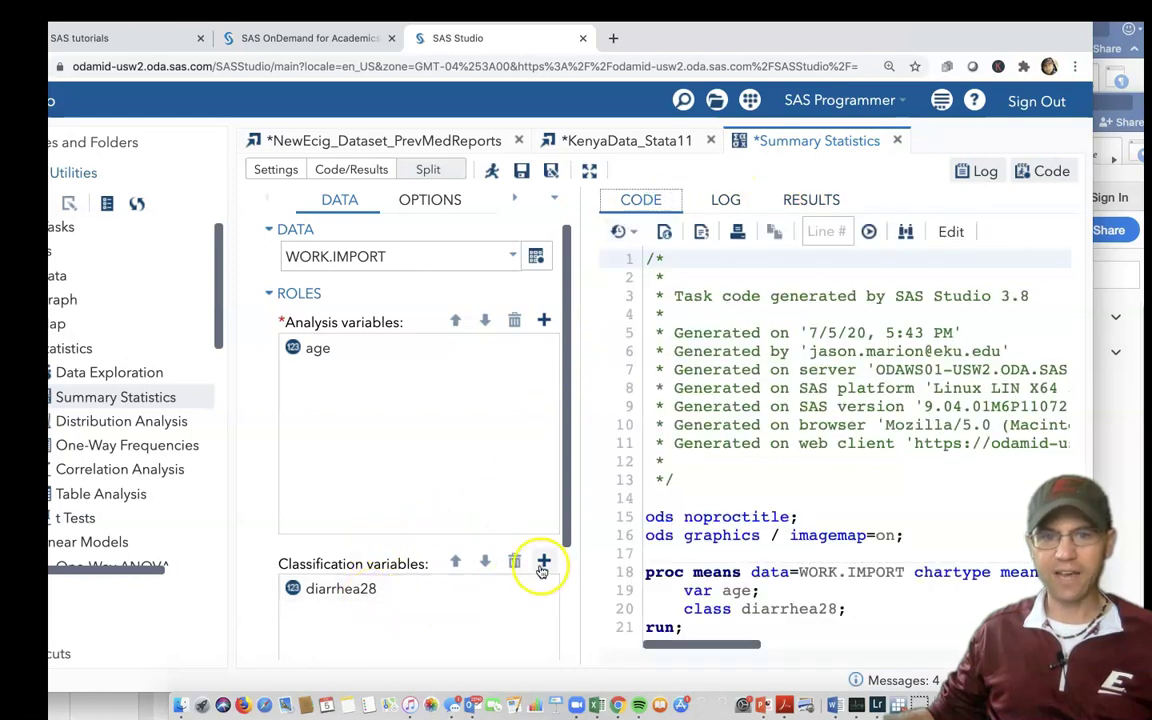
click(505, 592)
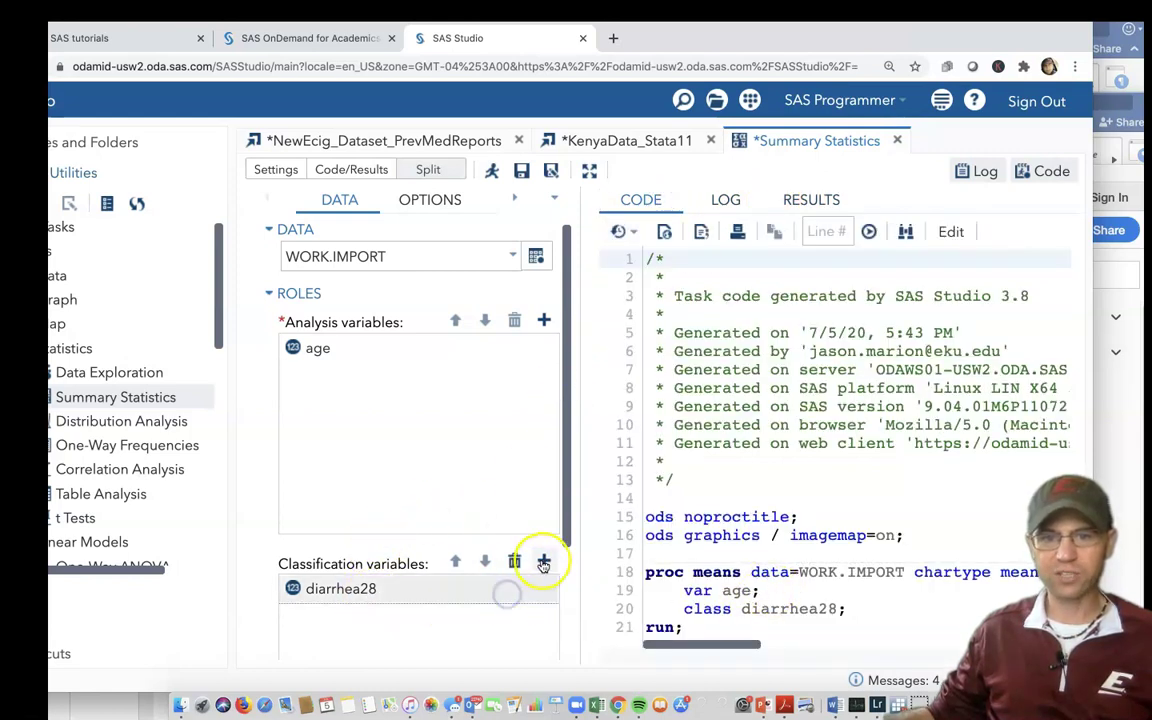
click(514, 561)
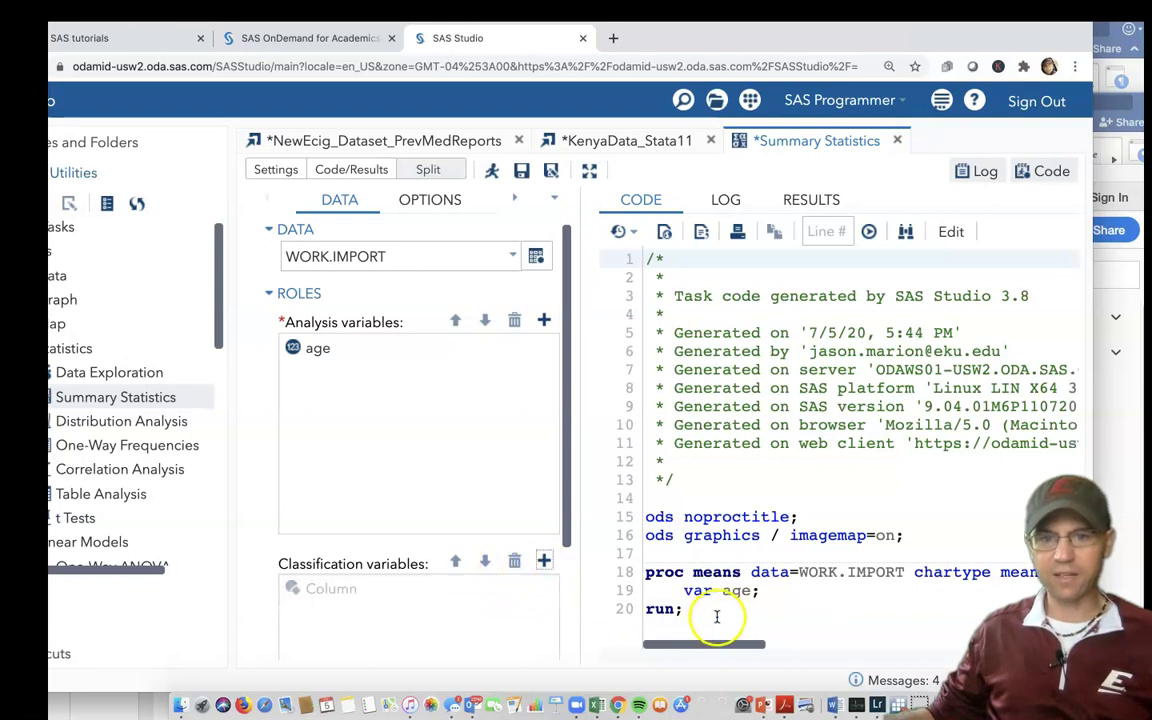
click(544, 560)
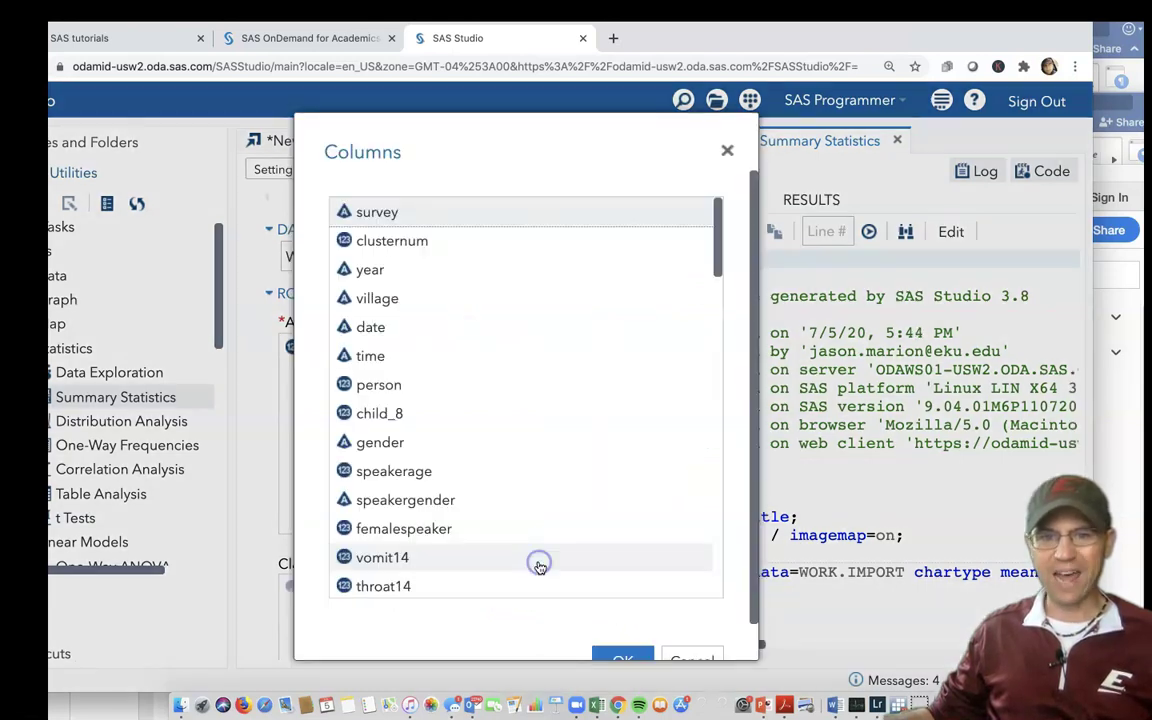
scroll(499, 571, down, 5)
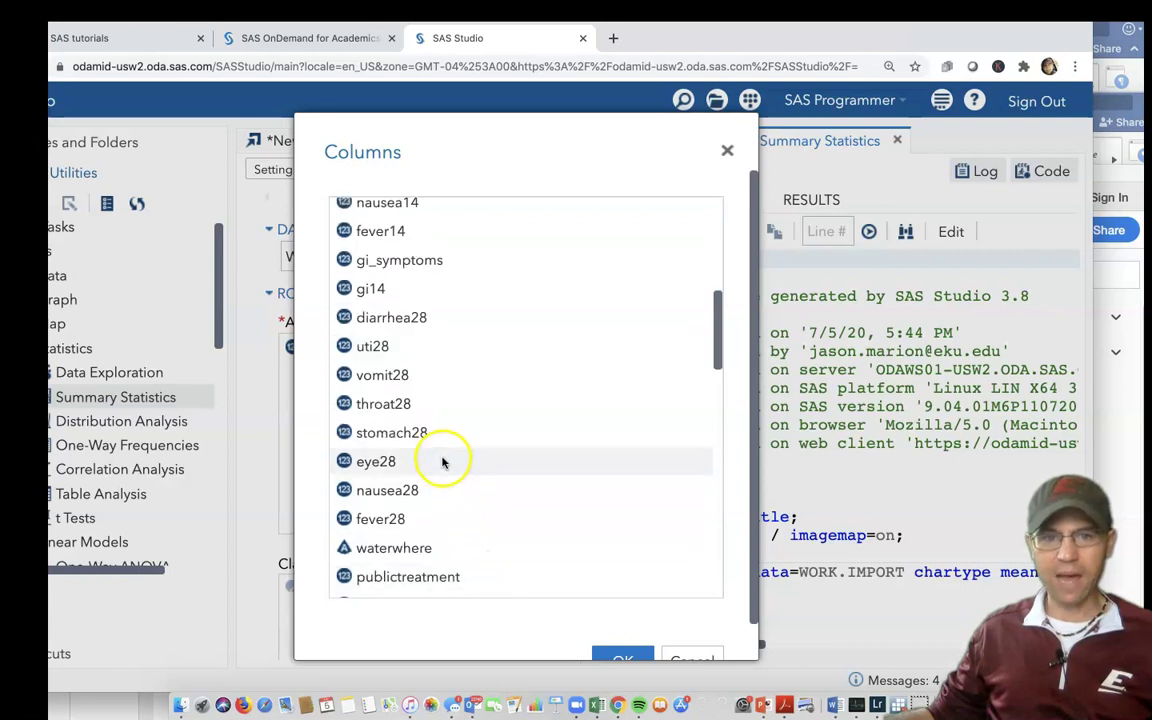
click(424, 318)
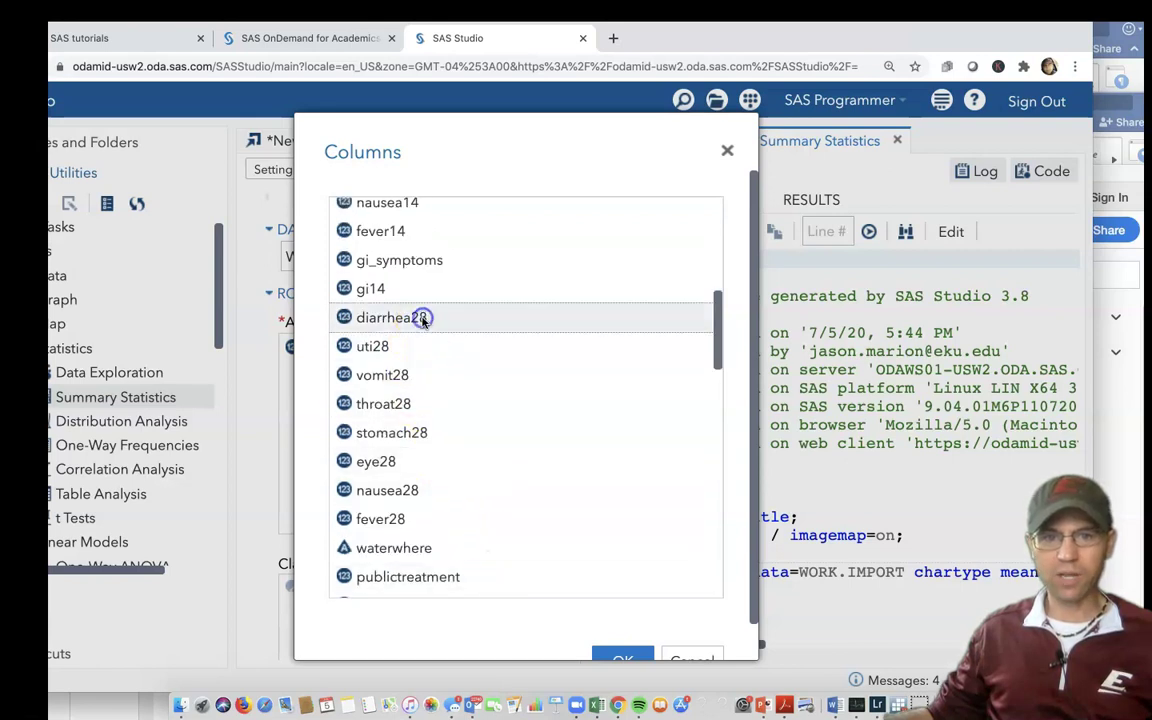
click(636, 642)
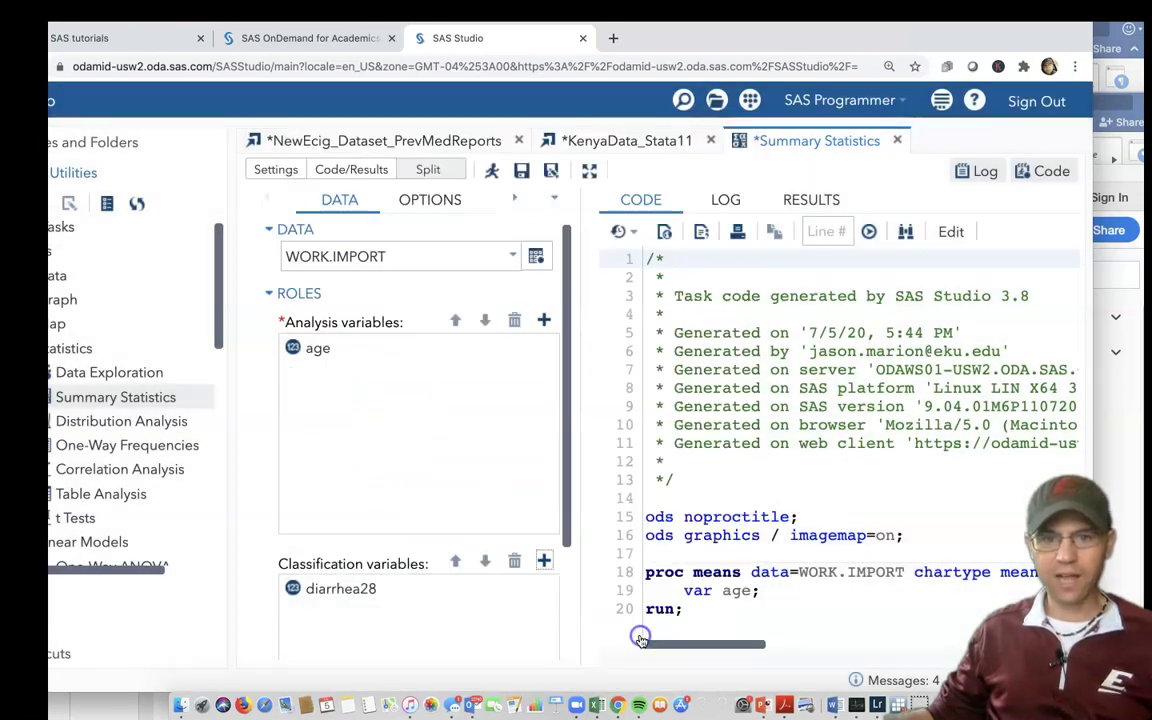
Step: Copy the PROC MEANS code on lines 18–21 and run the age summary by diarrhea28
scroll(440, 578, down, 1)
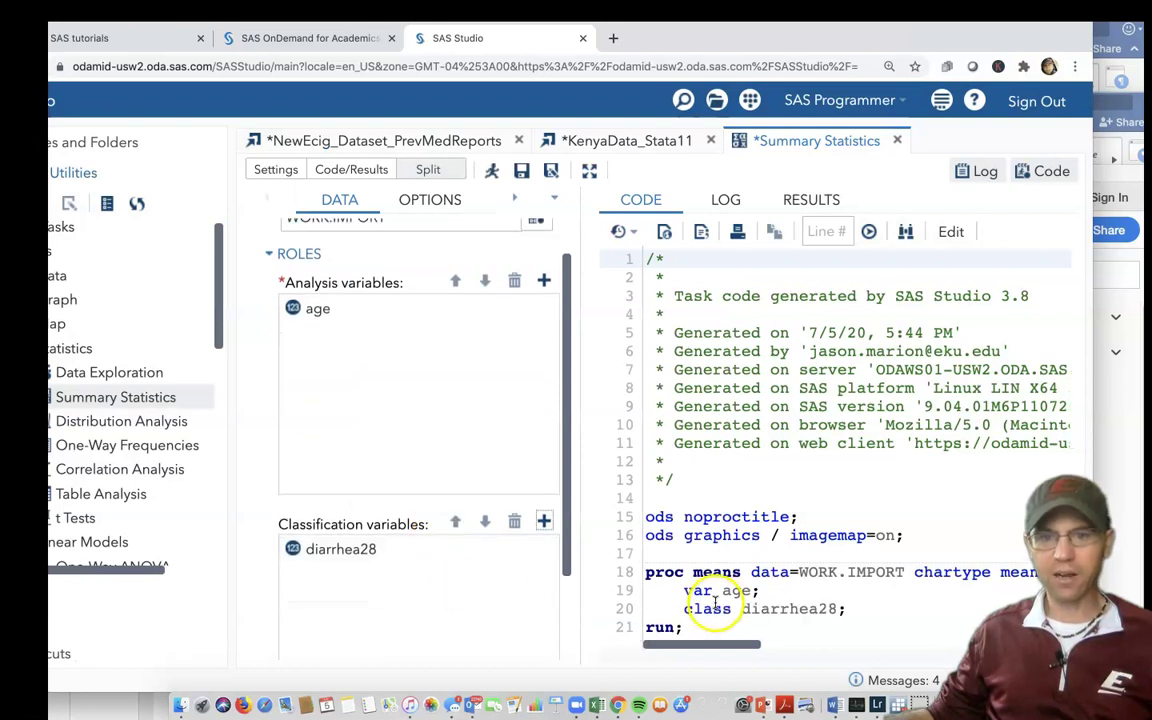
drag(708, 622, 645, 580)
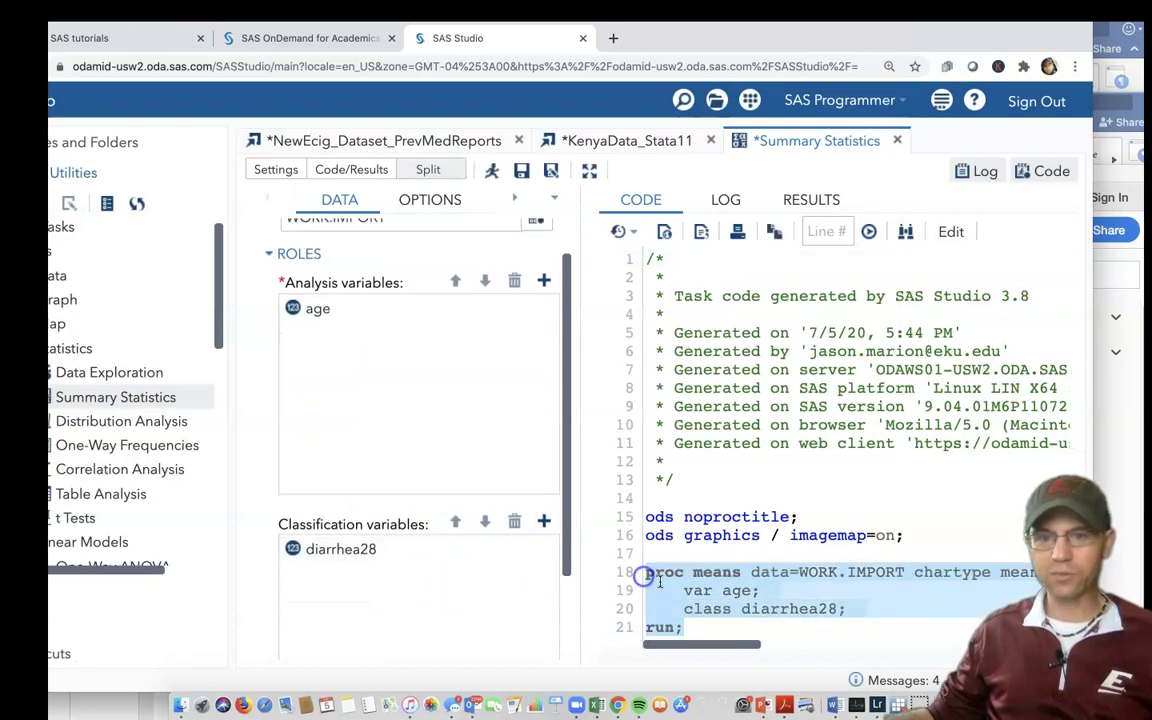
right_click(660, 580)
click(697, 388)
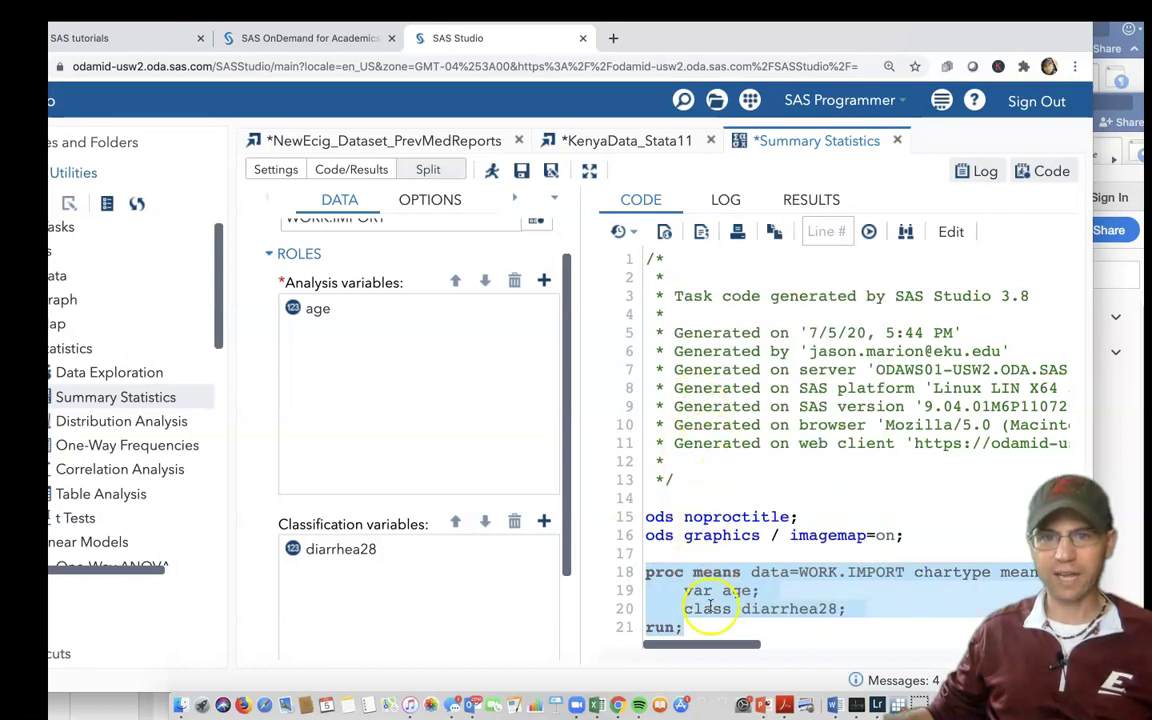
click(491, 170)
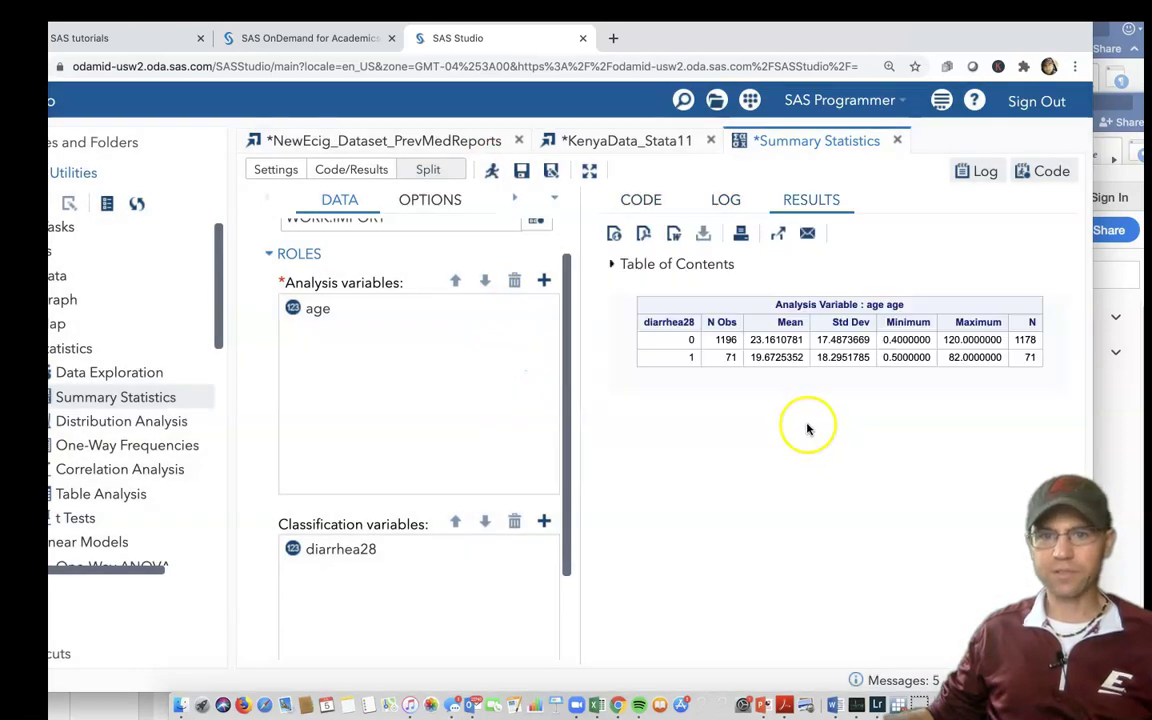
key(super+plus)
key(super+plus)
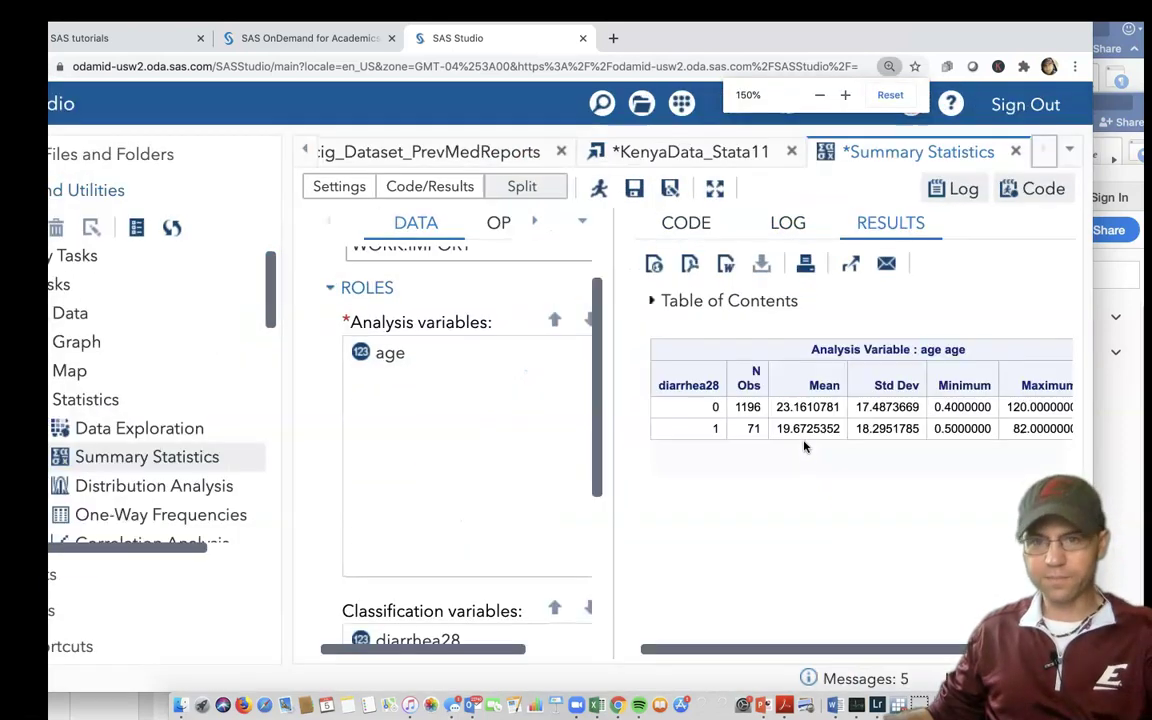
mouse_move(820, 645)
mouse_down()
mouse_move(880, 645)
mouse_move(805, 637)
mouse_up()
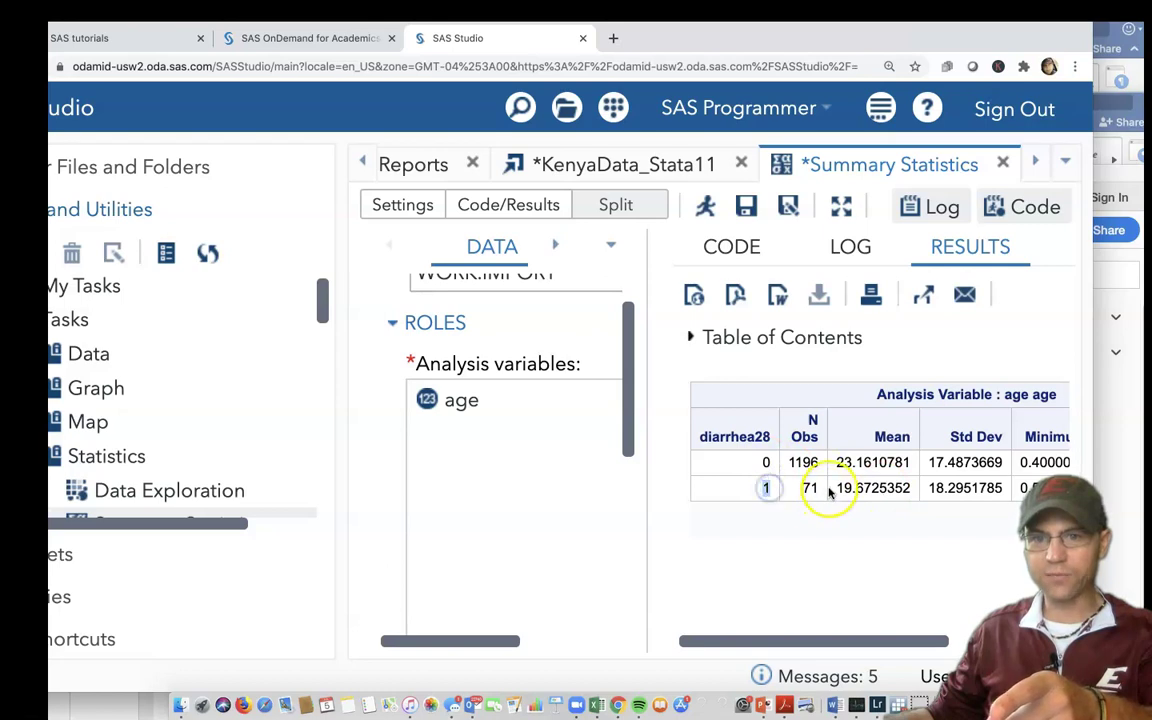
drag(833, 488, 1040, 638)
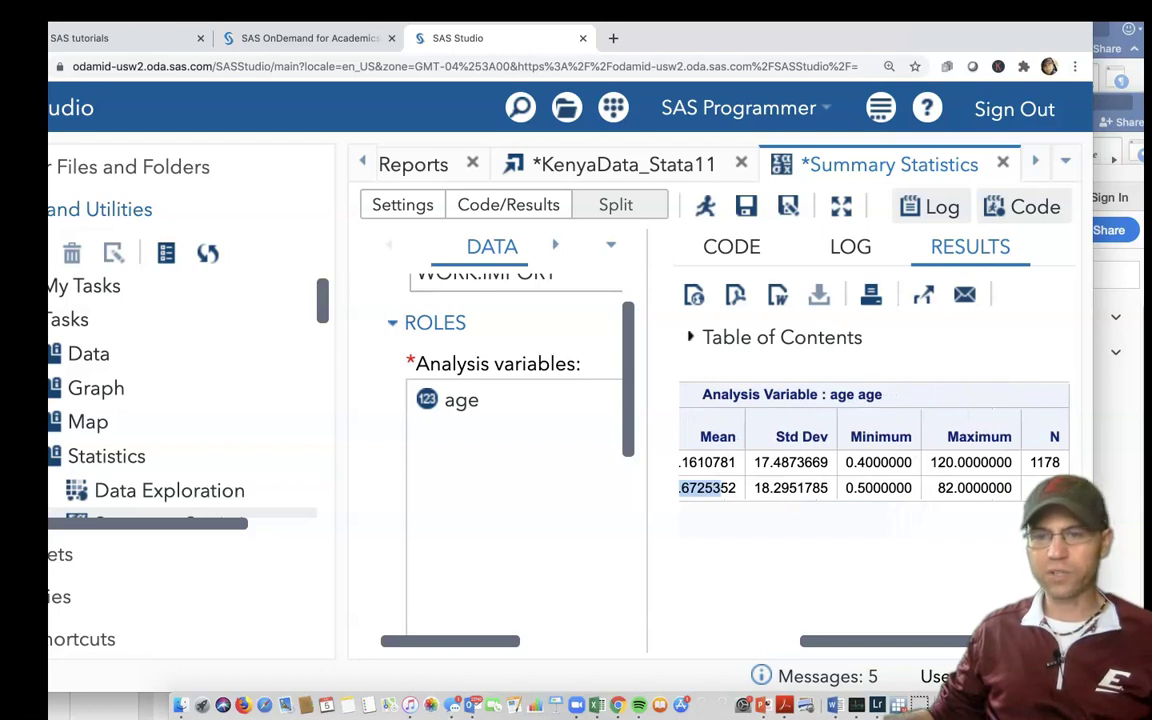
drag(1040, 638, 1008, 638)
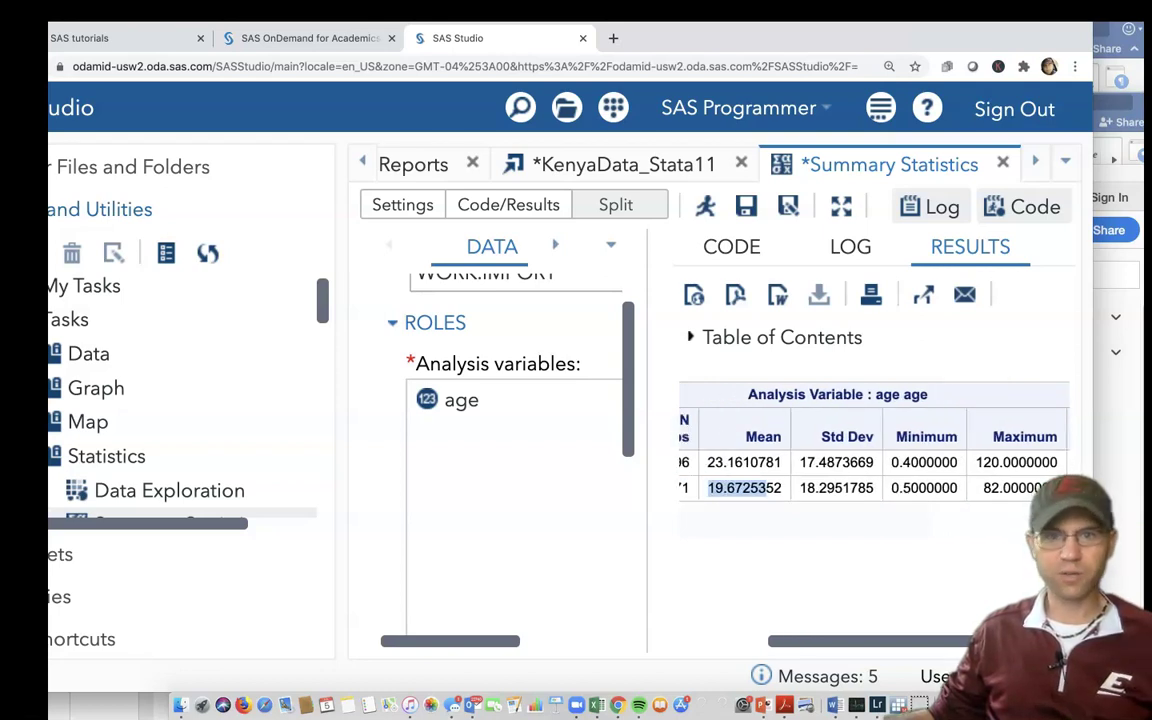
drag(1008, 638, 843, 625)
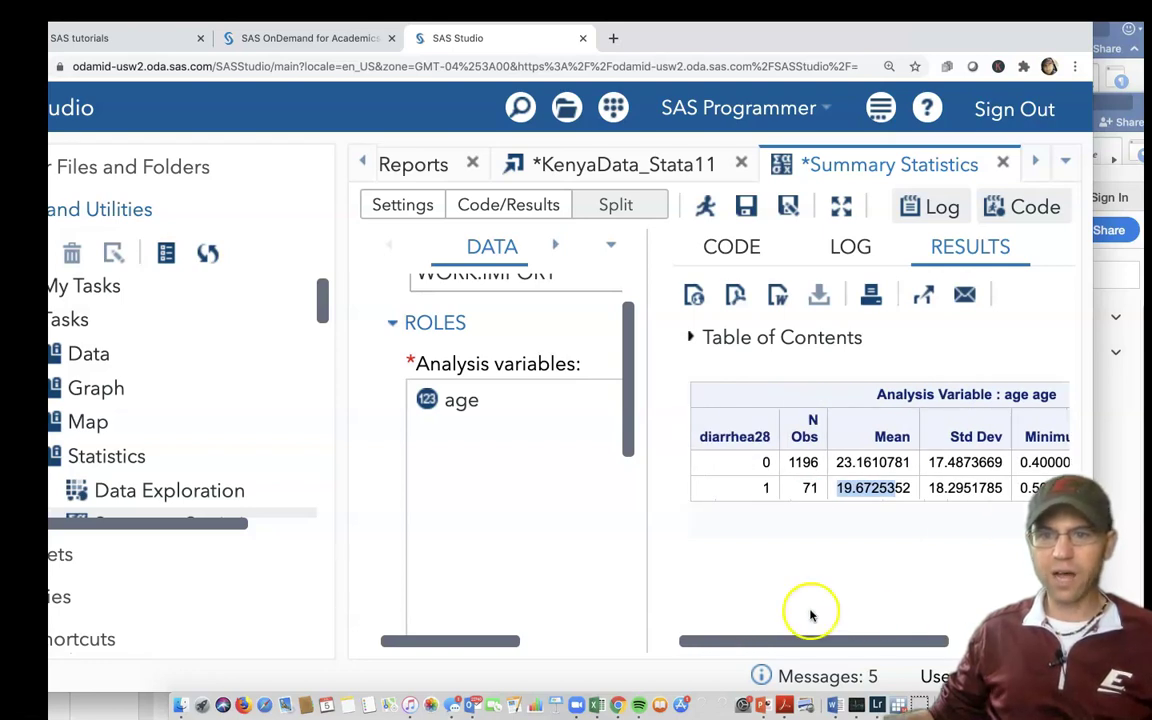
click(808, 612)
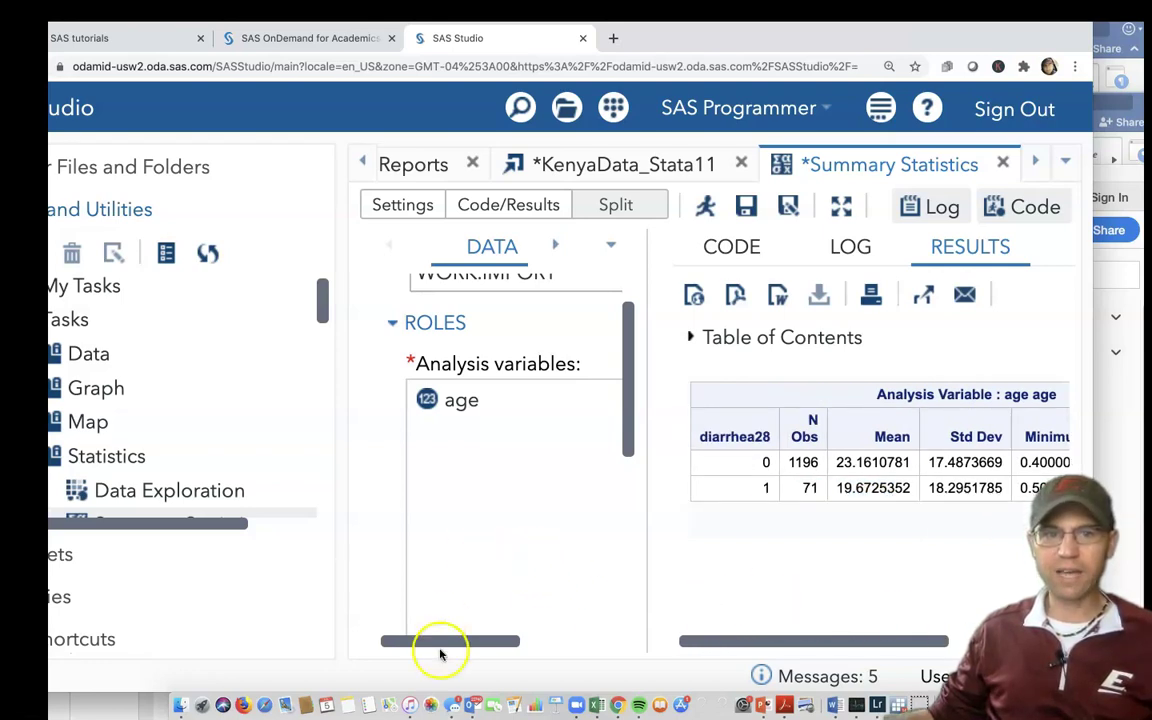
key(super+minus)
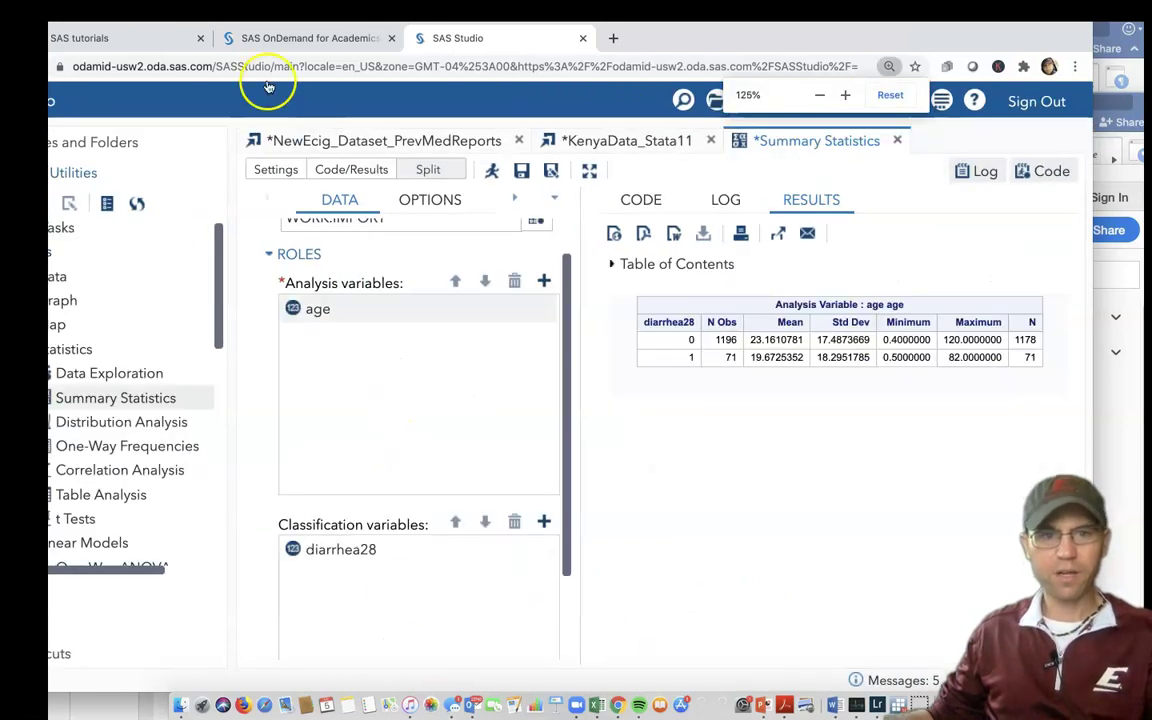
drag(650, 40, 689, 39)
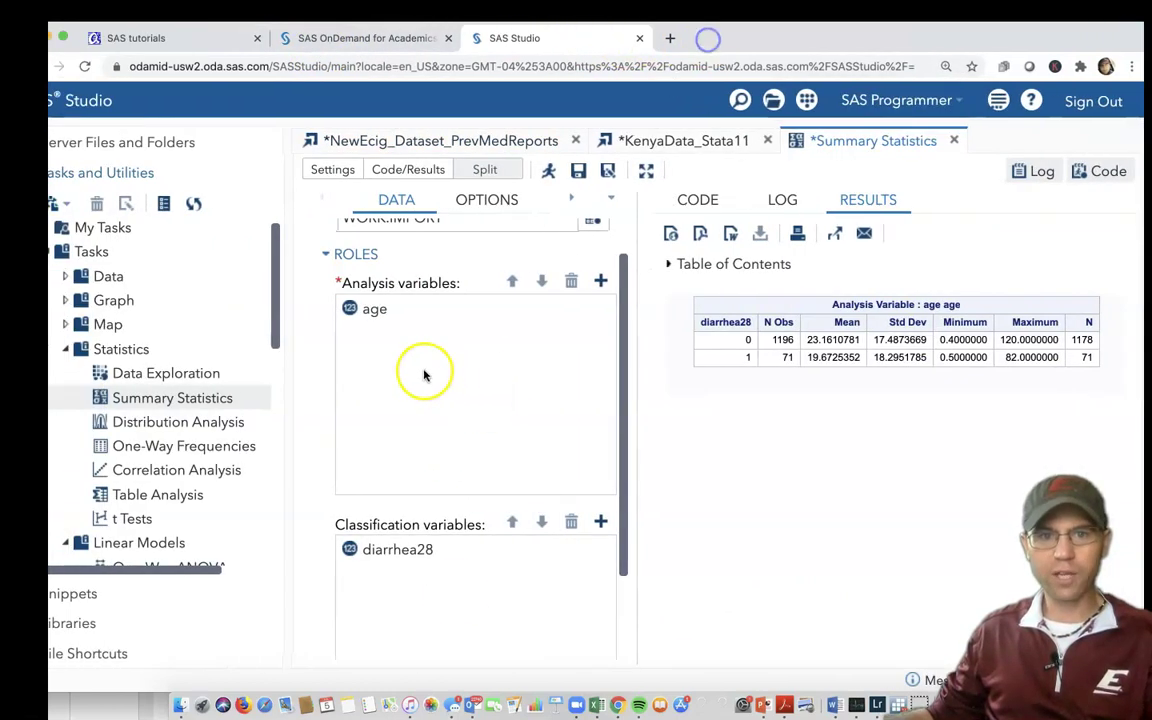
scroll(419, 373, up, 2)
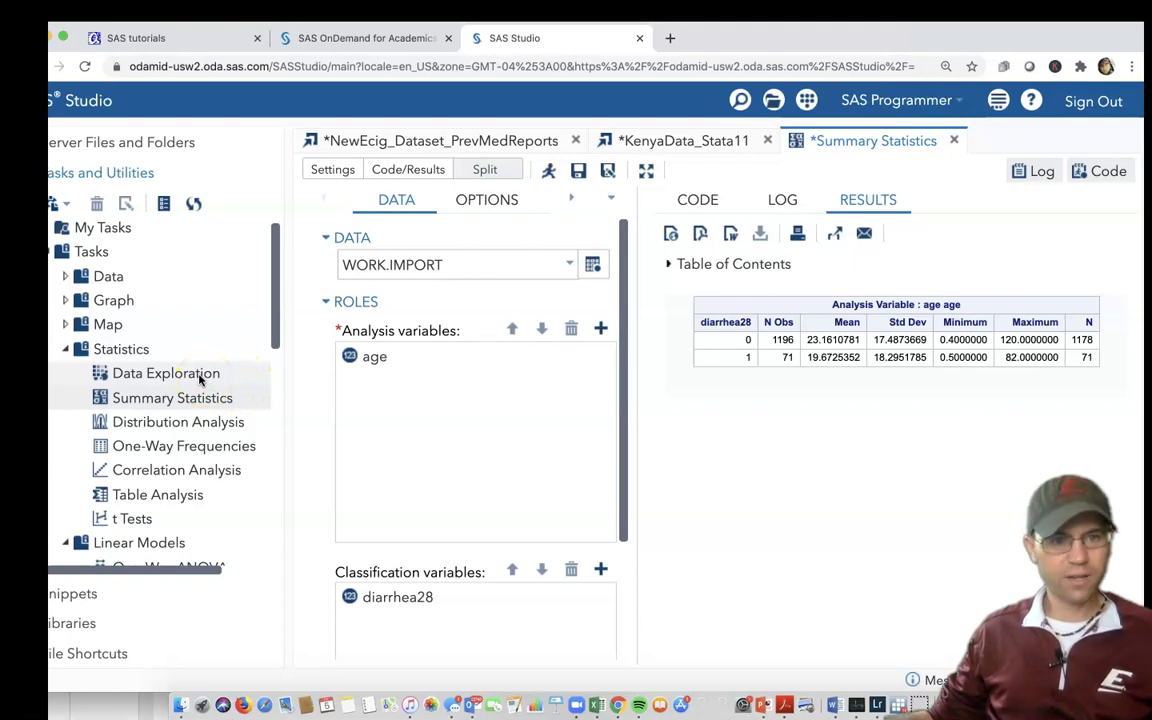
Step: Start a new empty SAS Program from the Utilities group
click(52, 251)
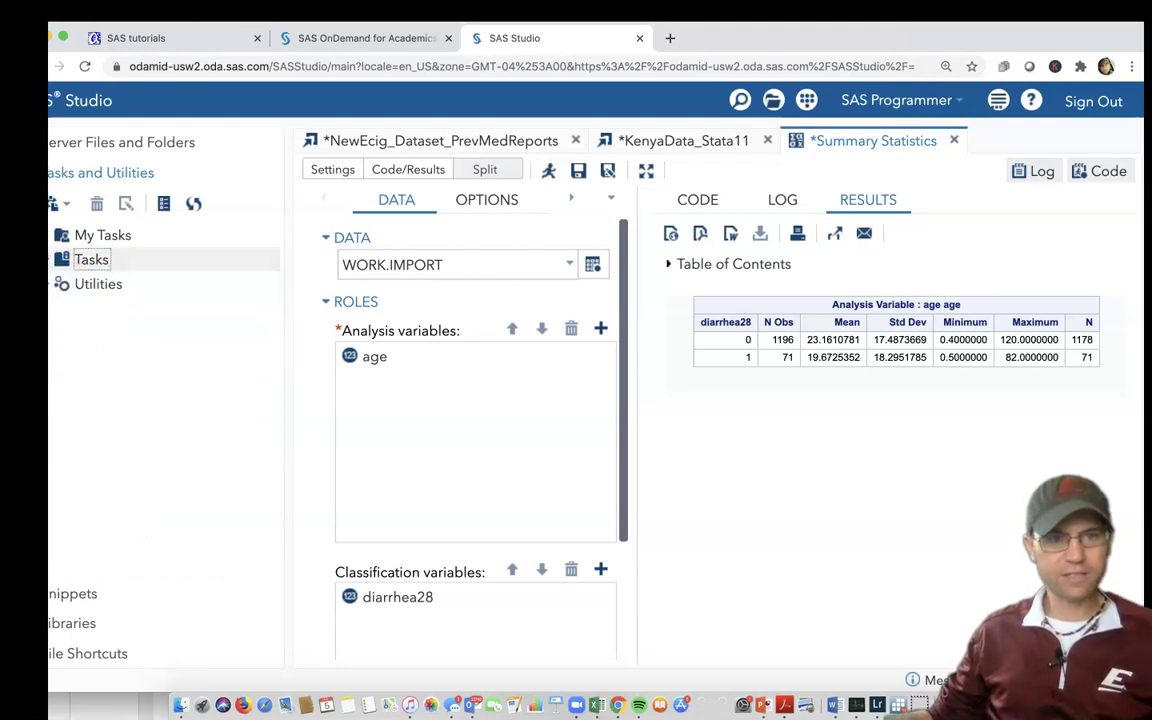
click(52, 284)
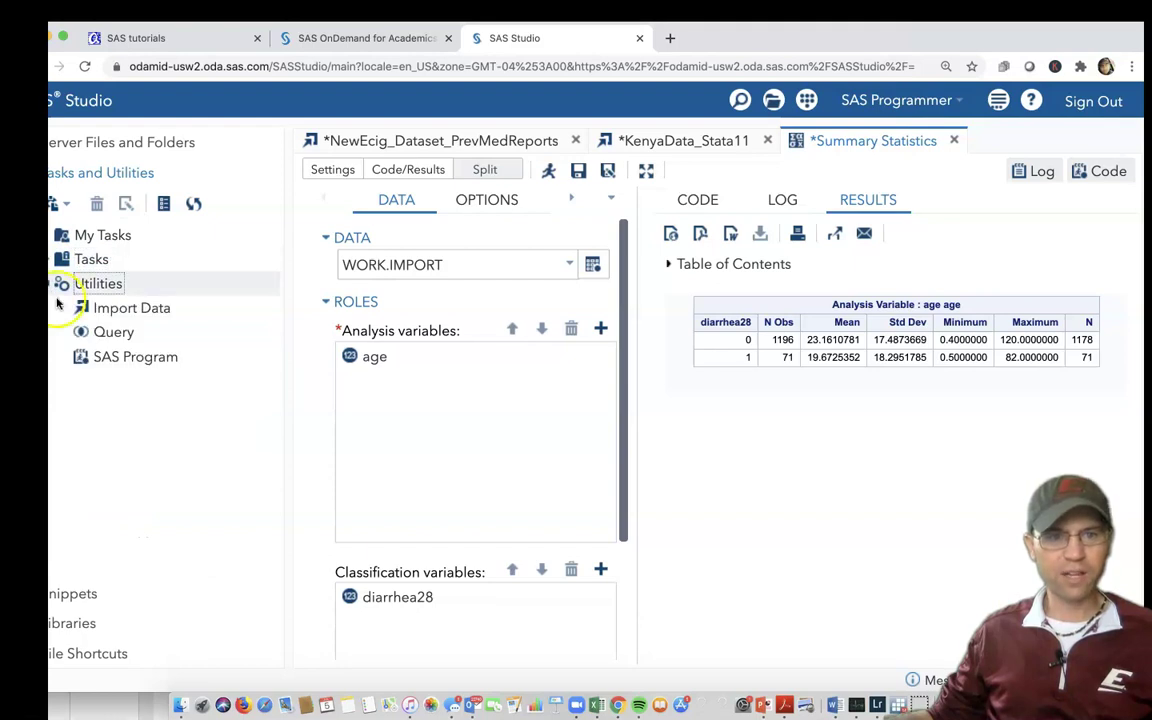
click(138, 359)
click(138, 359)
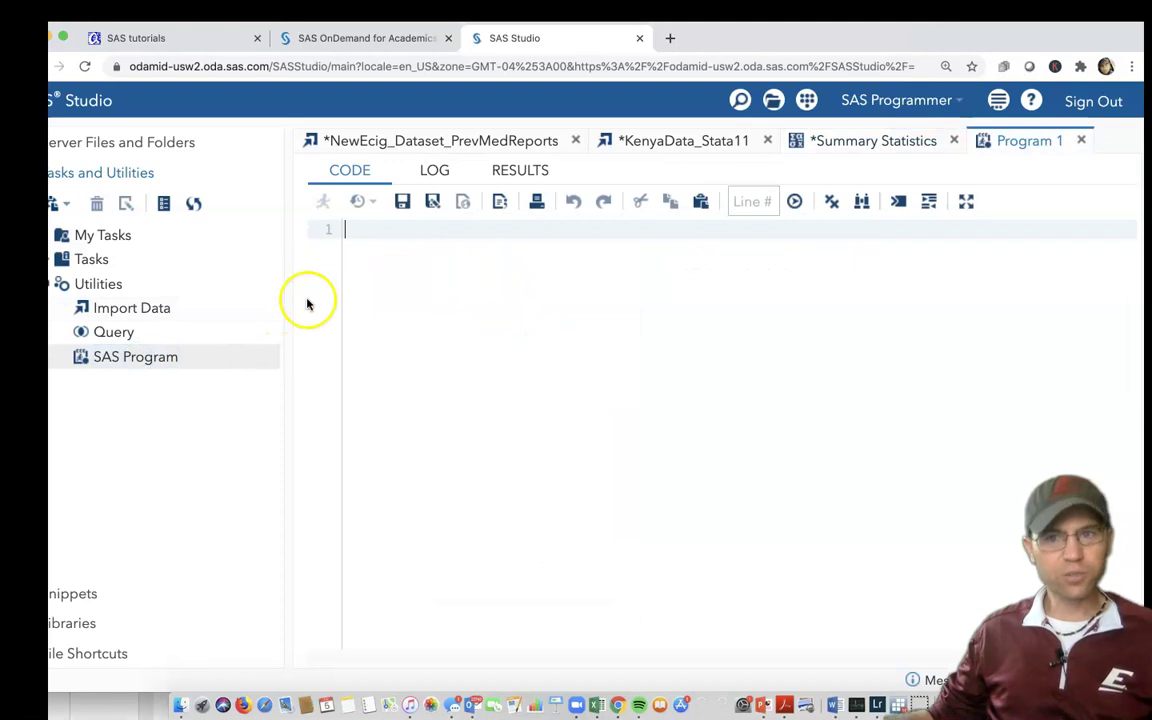
Step: Paste the PROC MEANS code into Program 1, add a blank line after run;, and run it
right_click(380, 233)
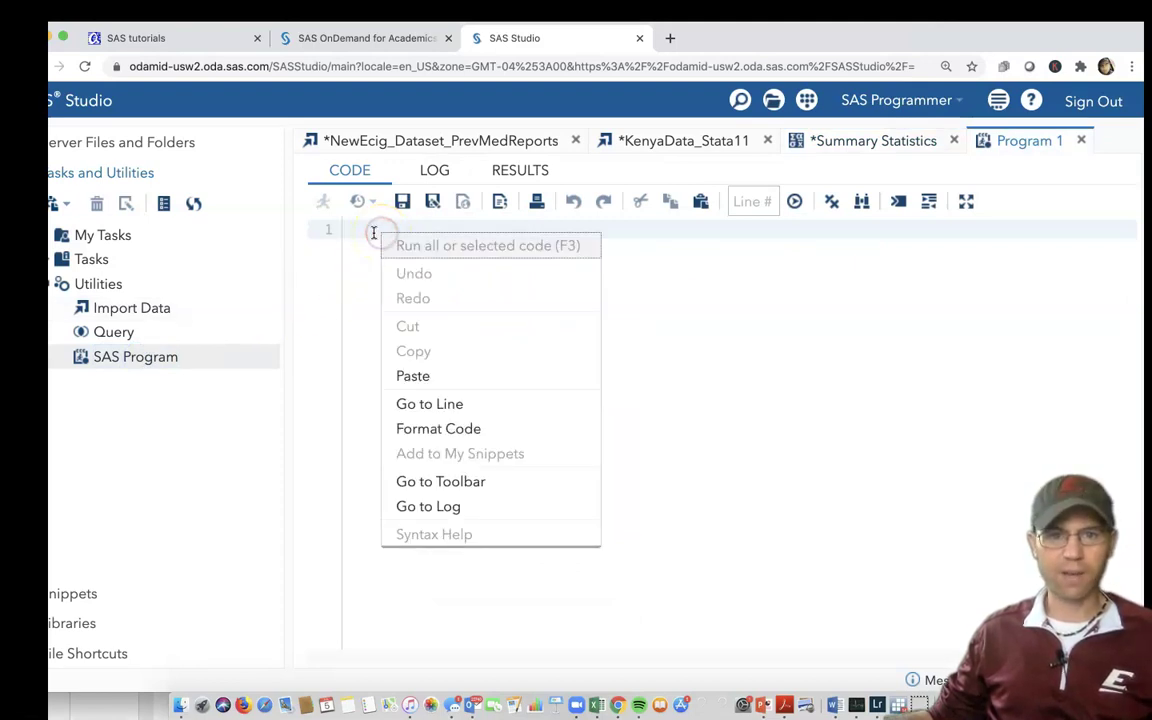
click(400, 376)
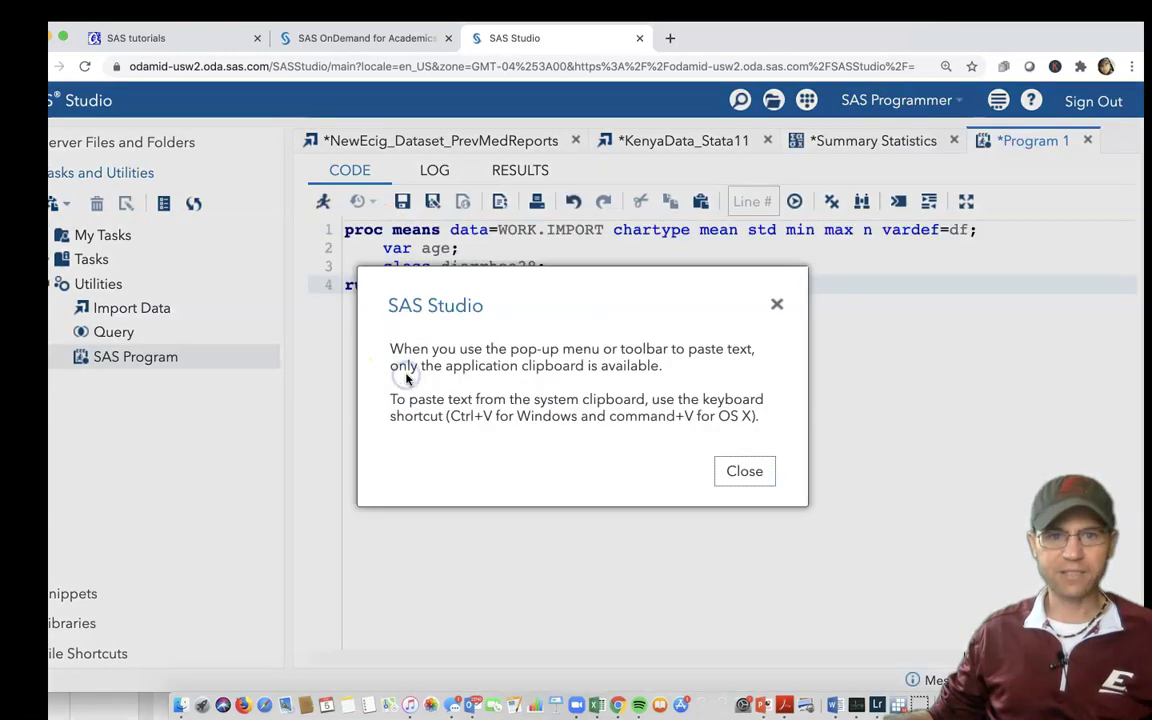
click(744, 471)
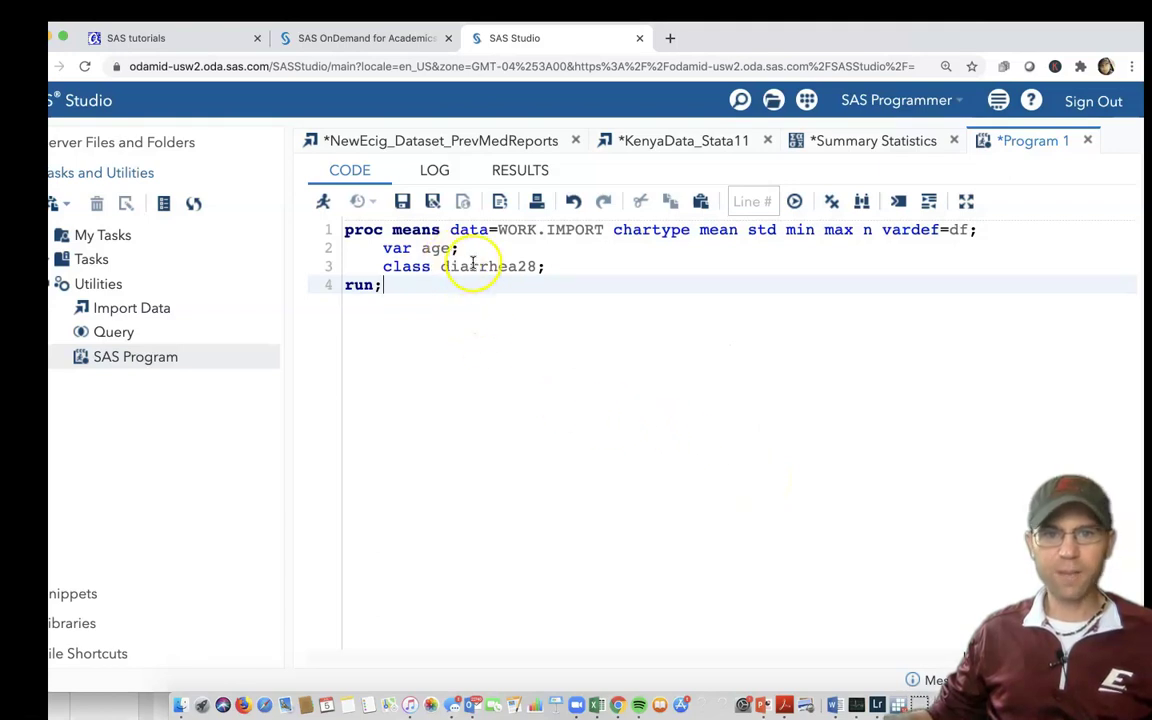
drag(348, 286, 327, 231)
click(400, 230)
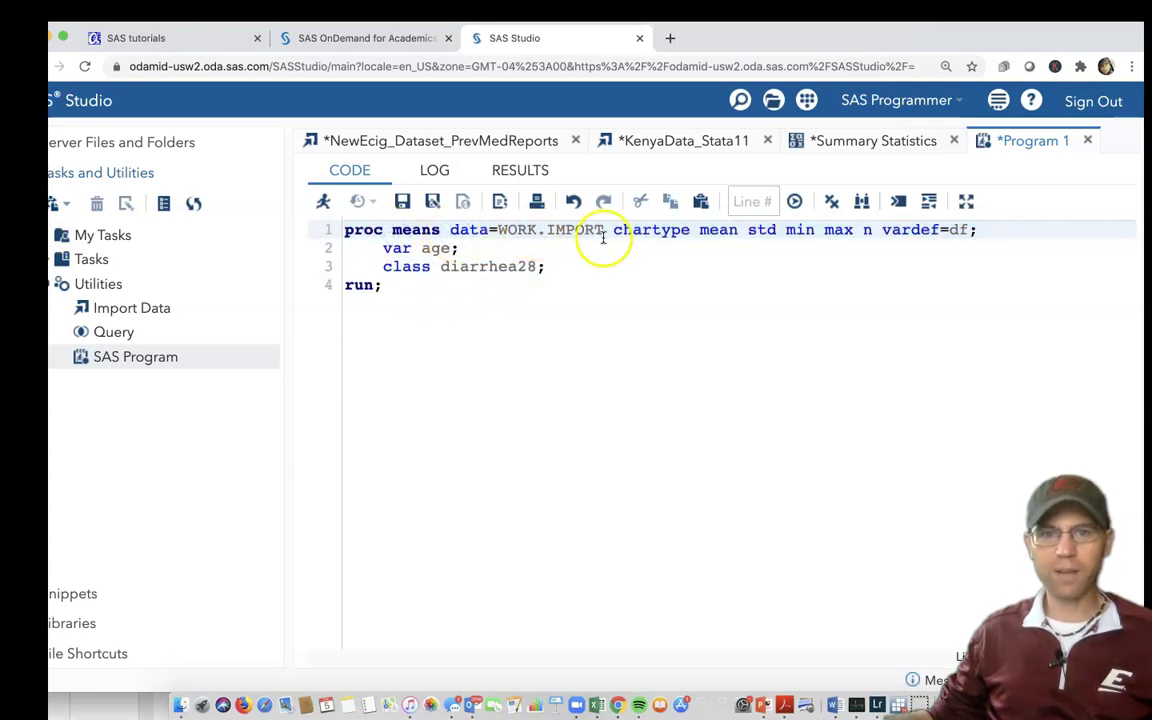
click(417, 285)
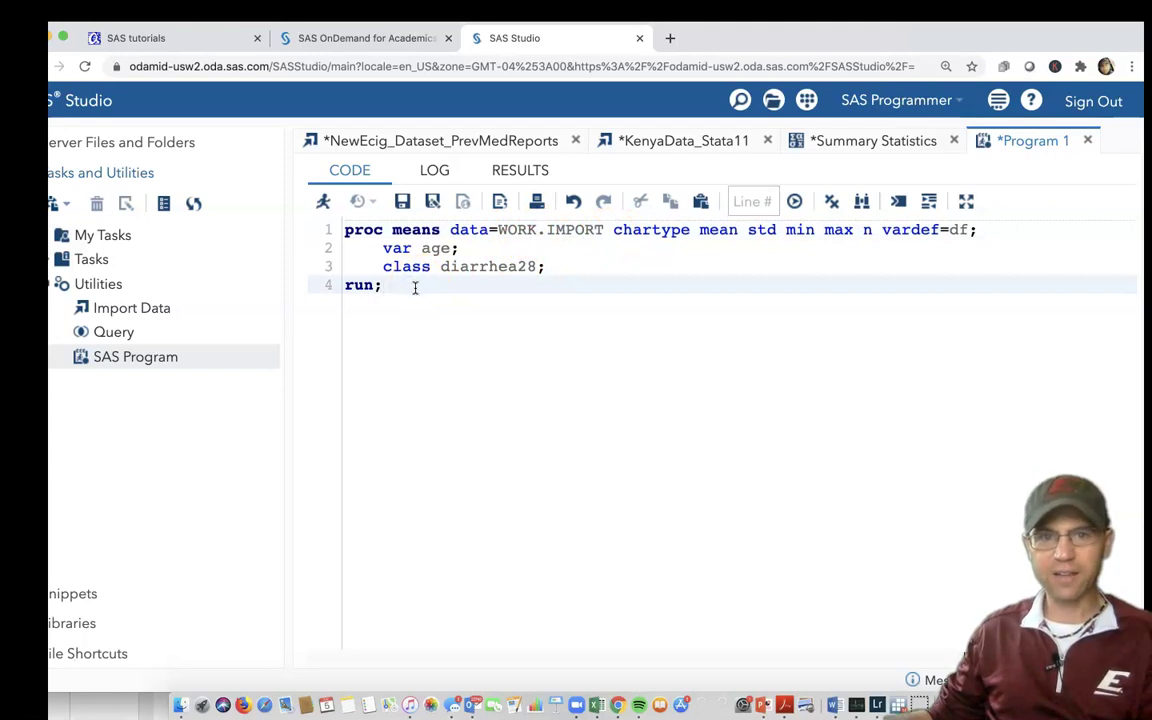
key(Return)
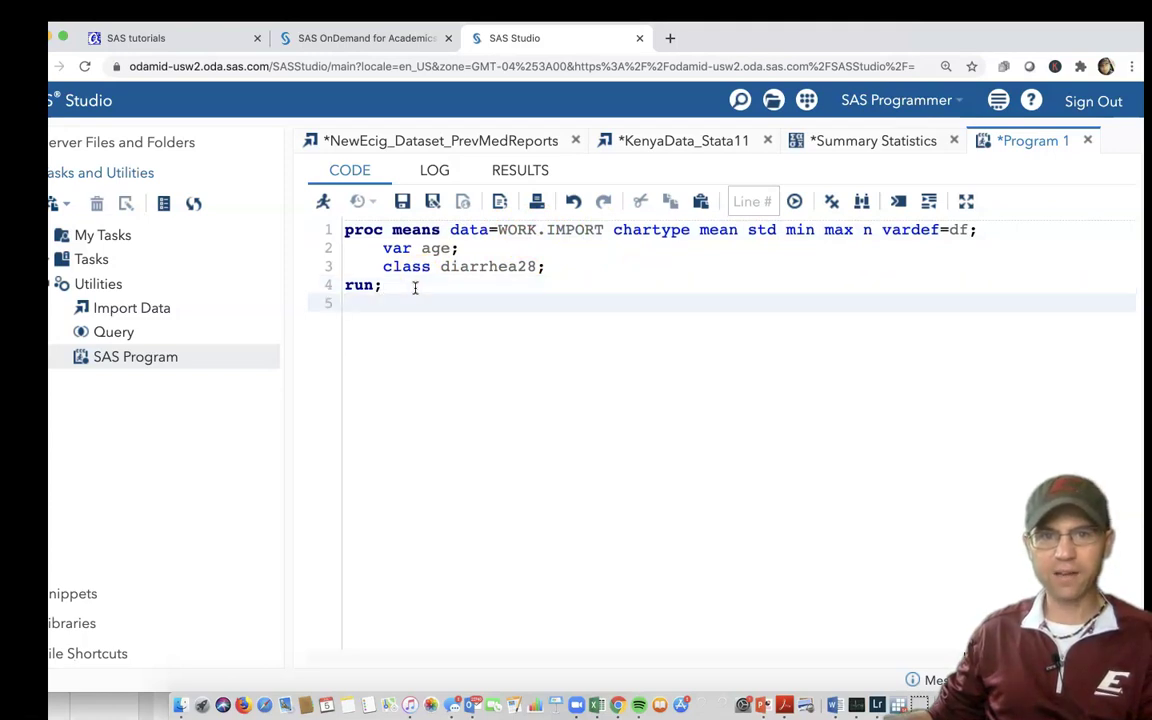
click(323, 201)
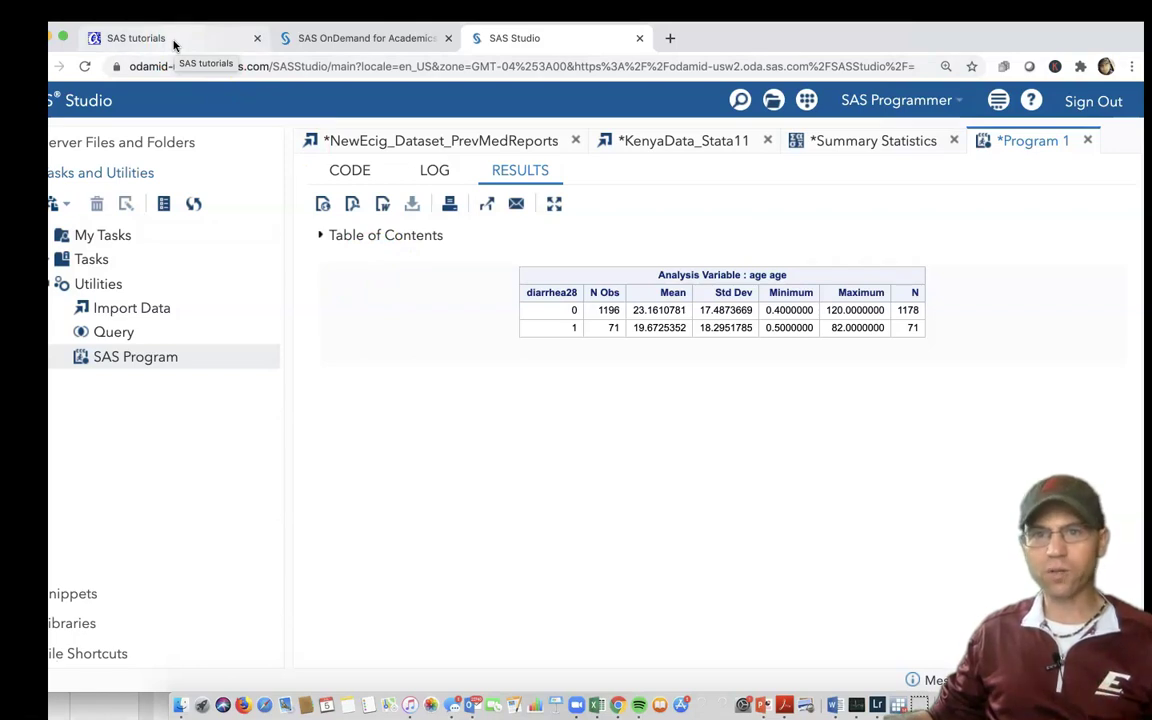
Step: Copy the PROC UNIVARIATE example lines from the STATtutorials page, then go back to SAS Studio
click(172, 40)
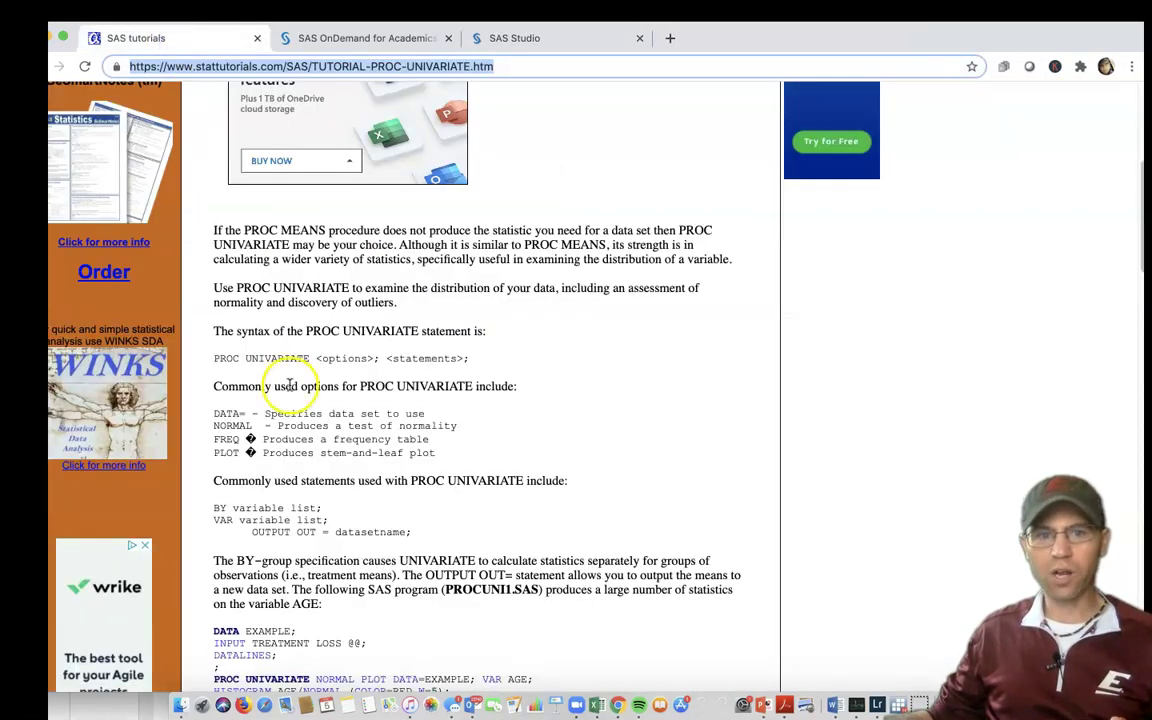
scroll(533, 566, down, 3)
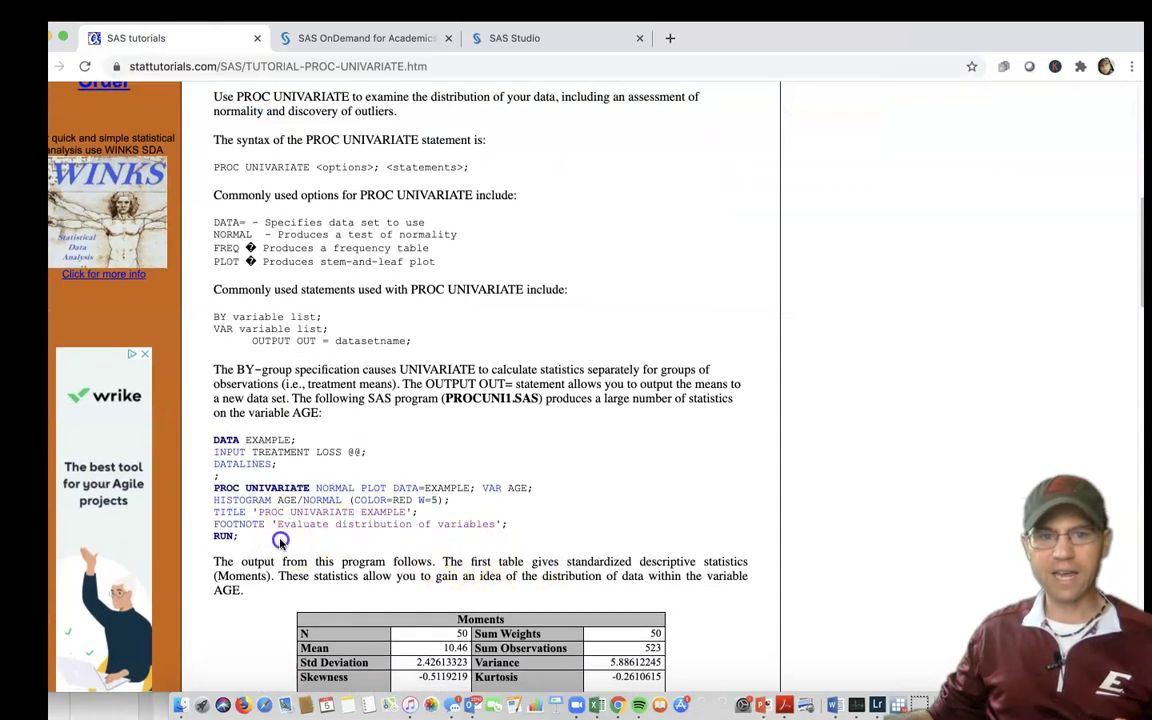
drag(229, 548, 211, 487)
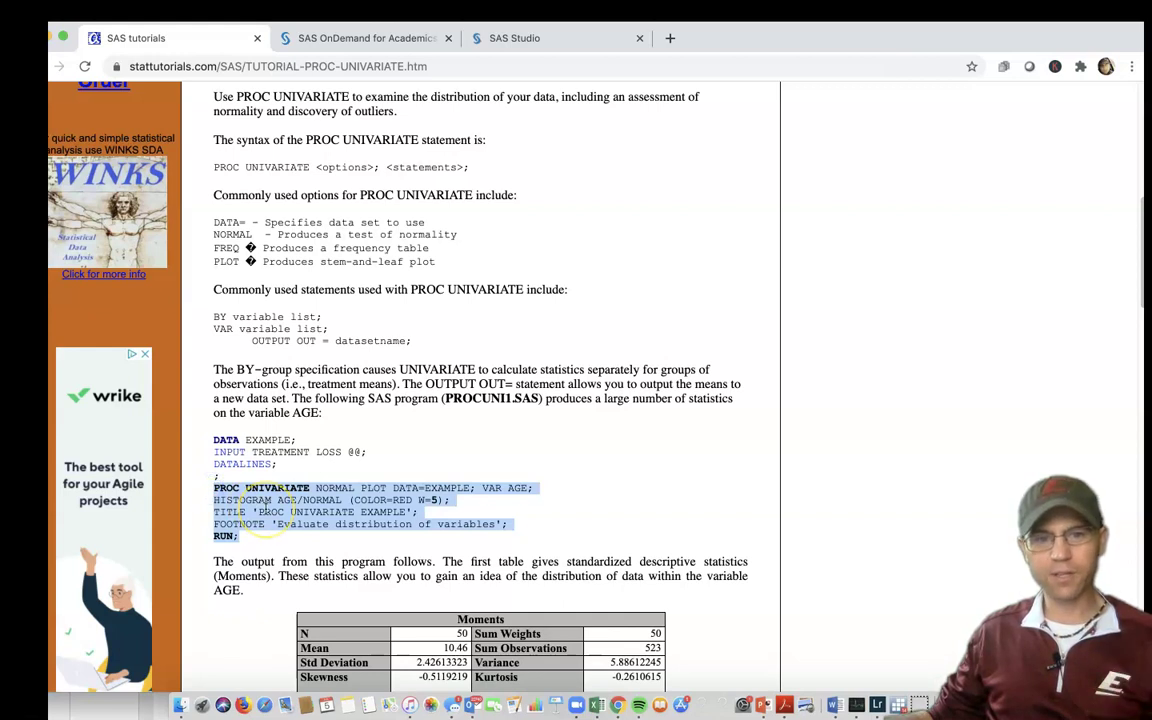
right_click(265, 505)
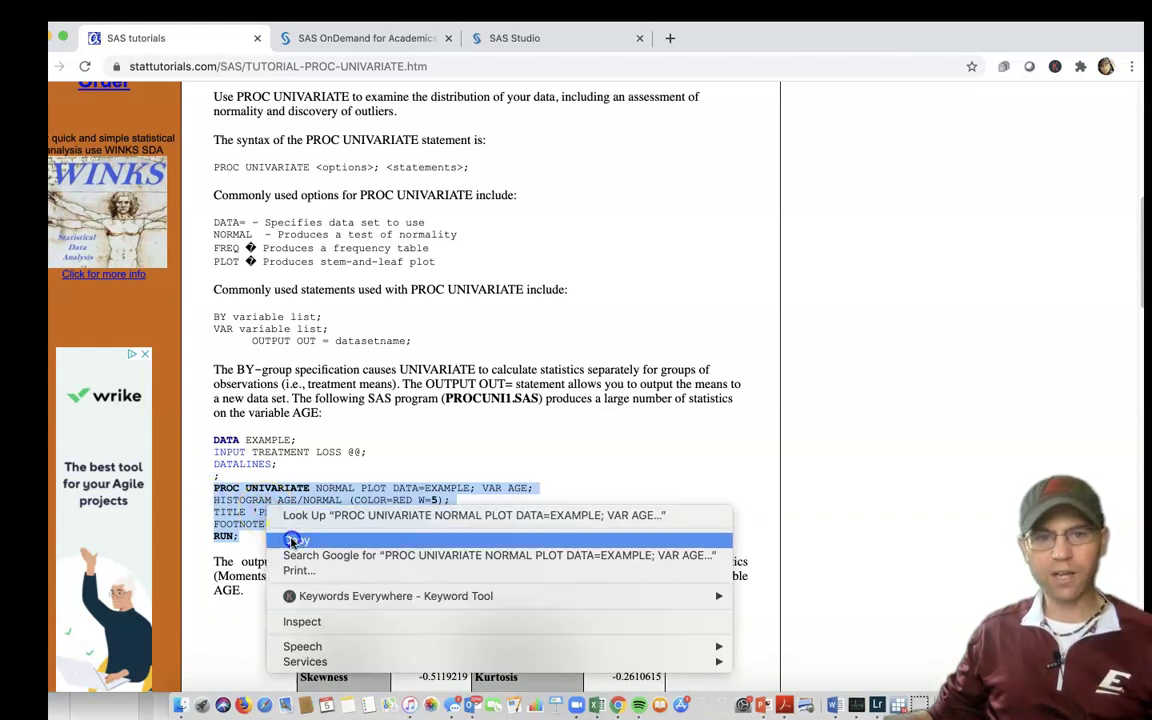
click(296, 542)
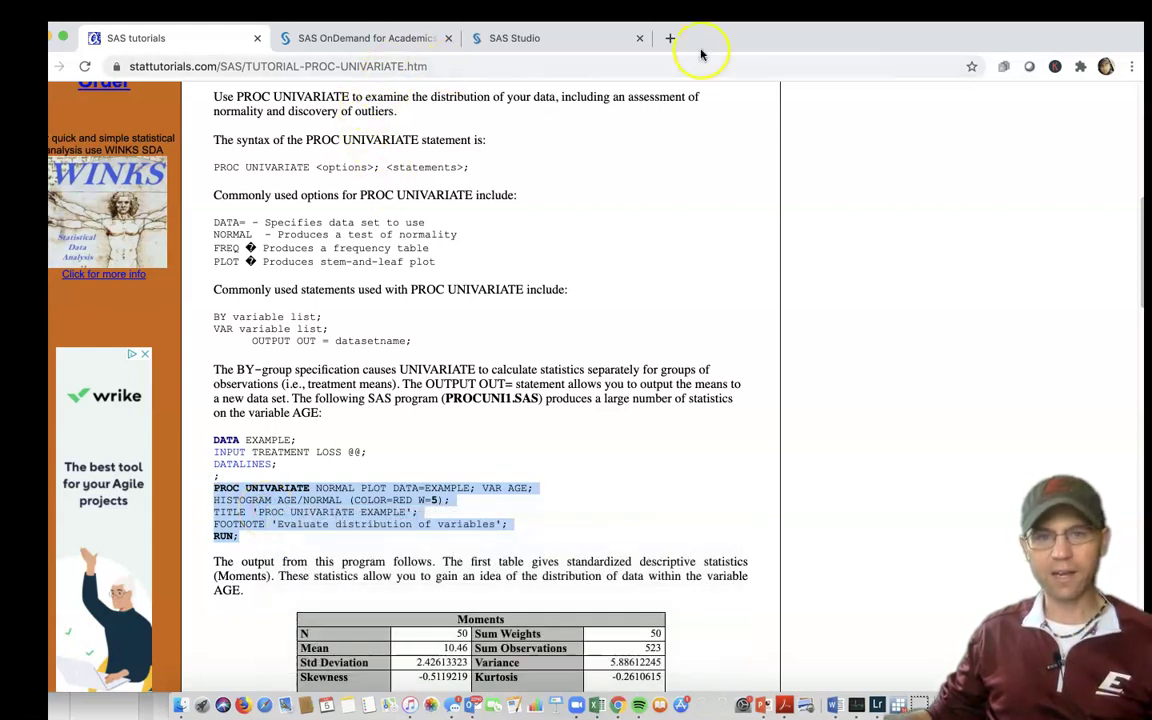
click(508, 38)
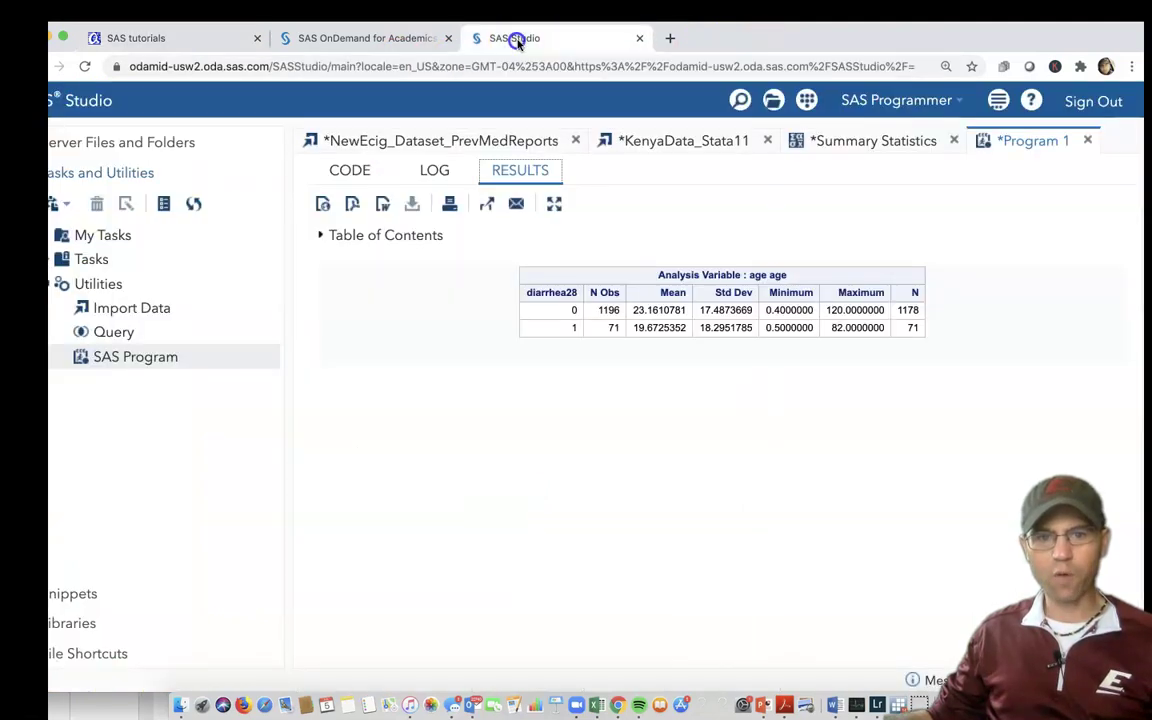
Step: Paste the PROC UNIVARIATE example into Program 1, replacing the old PROC MEANS code
click(355, 175)
click(404, 305)
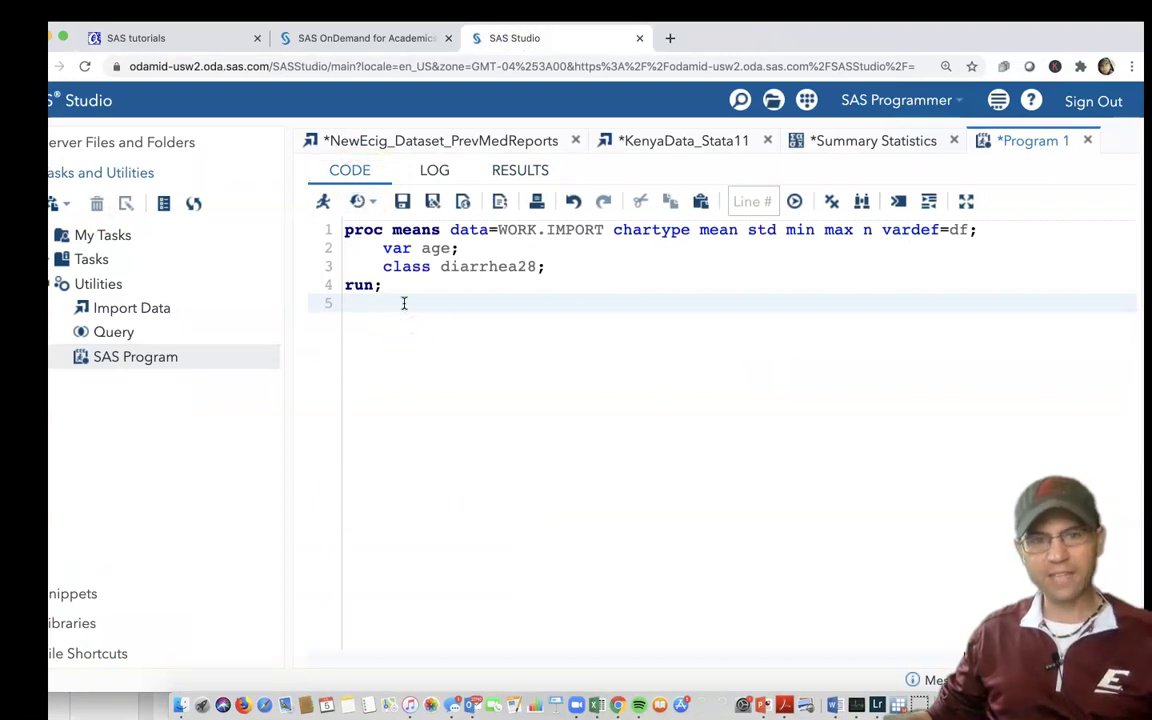
click(406, 306)
key(super+v)
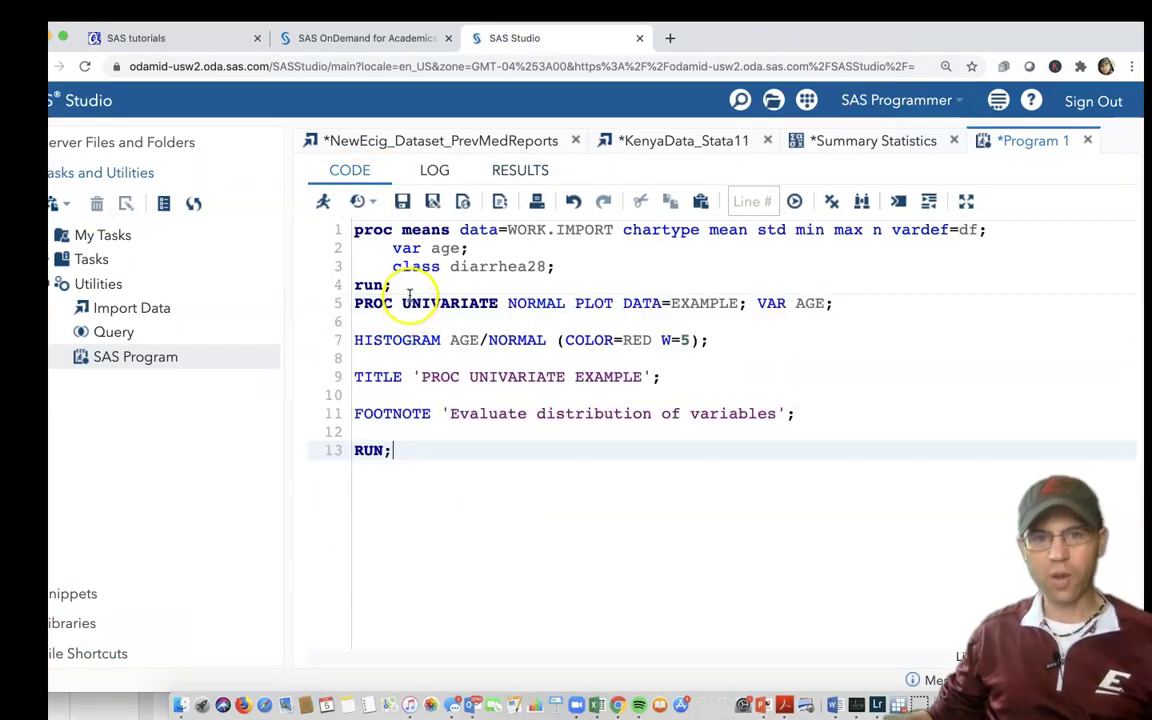
drag(409, 288, 337, 238)
key(Delete)
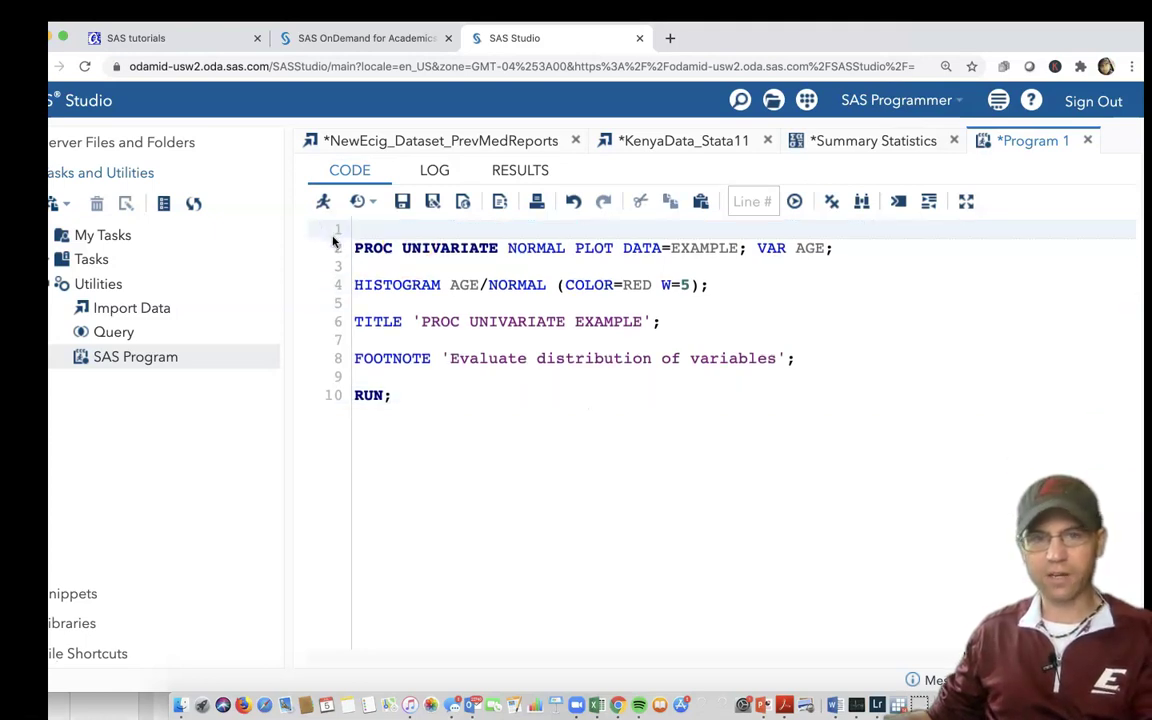
key(Delete)
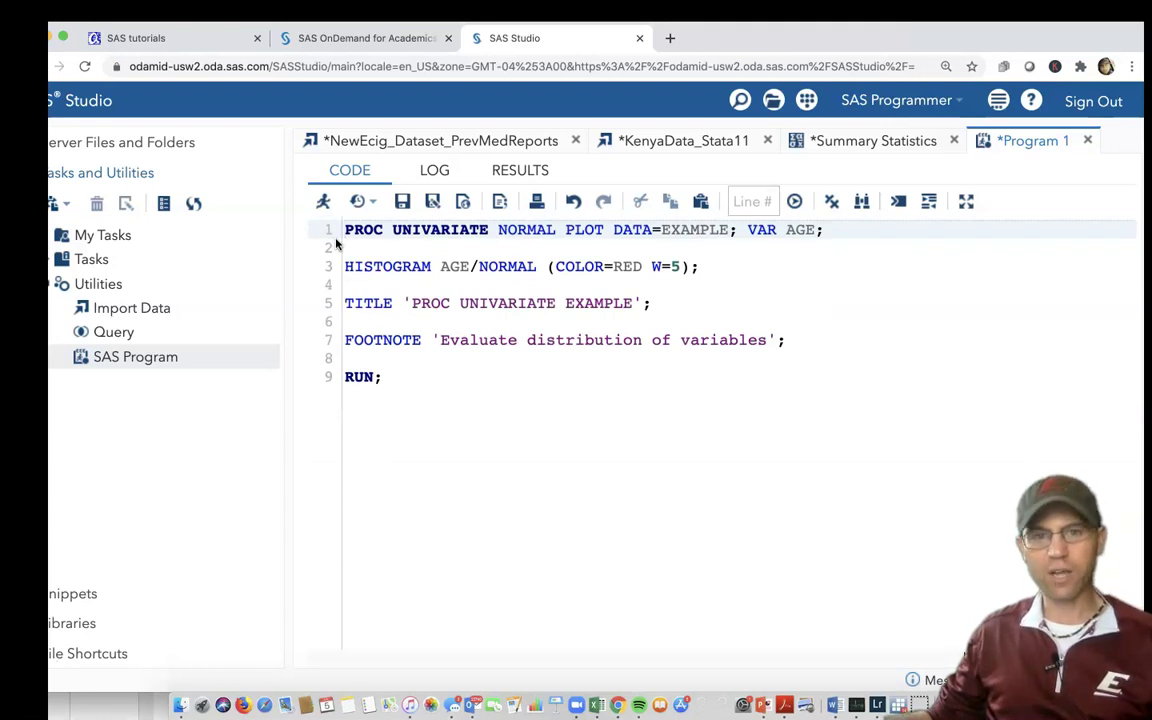
key(Return)
key(Up)
key(Delete)
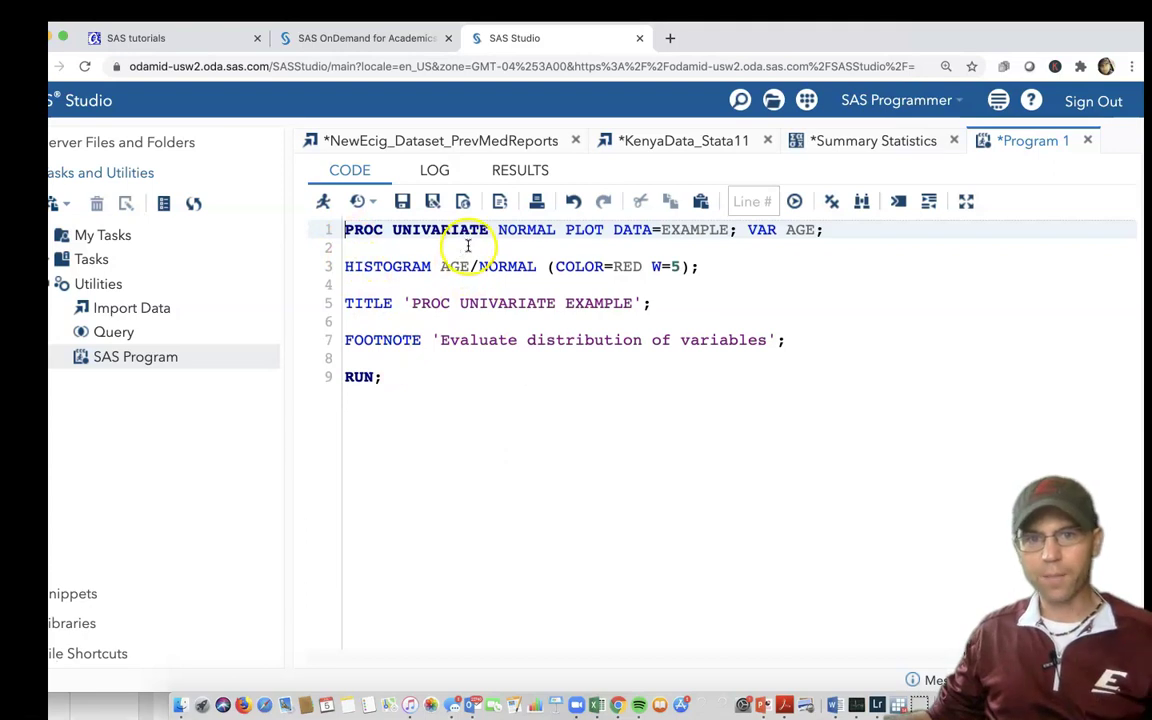
Step: Inspect line 1's options, ending with DATA=EXAMPLE selected
drag(488, 229, 343, 230)
click(540, 229)
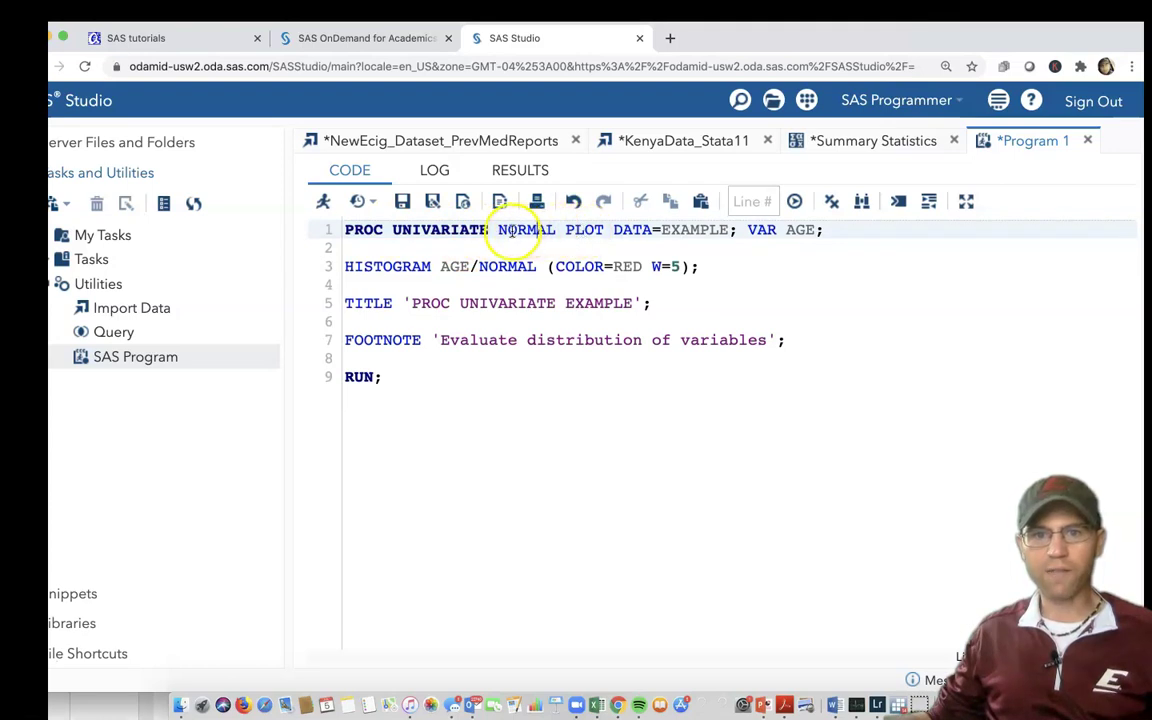
drag(500, 230, 603, 232)
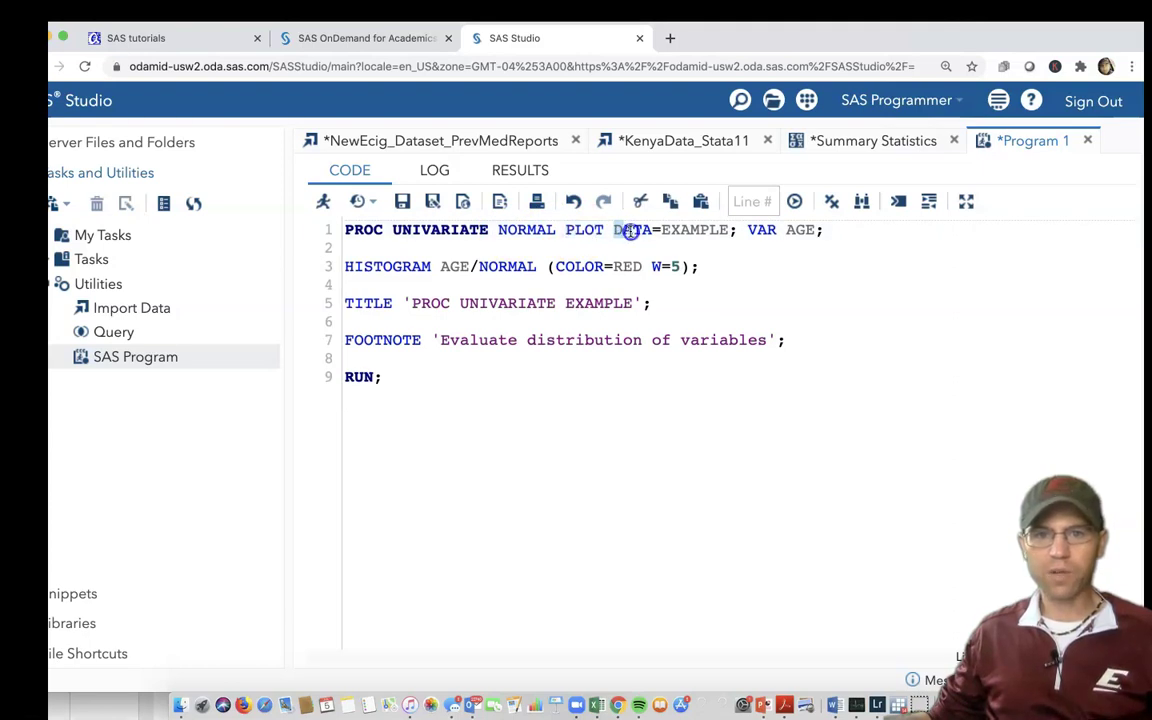
click(607, 231)
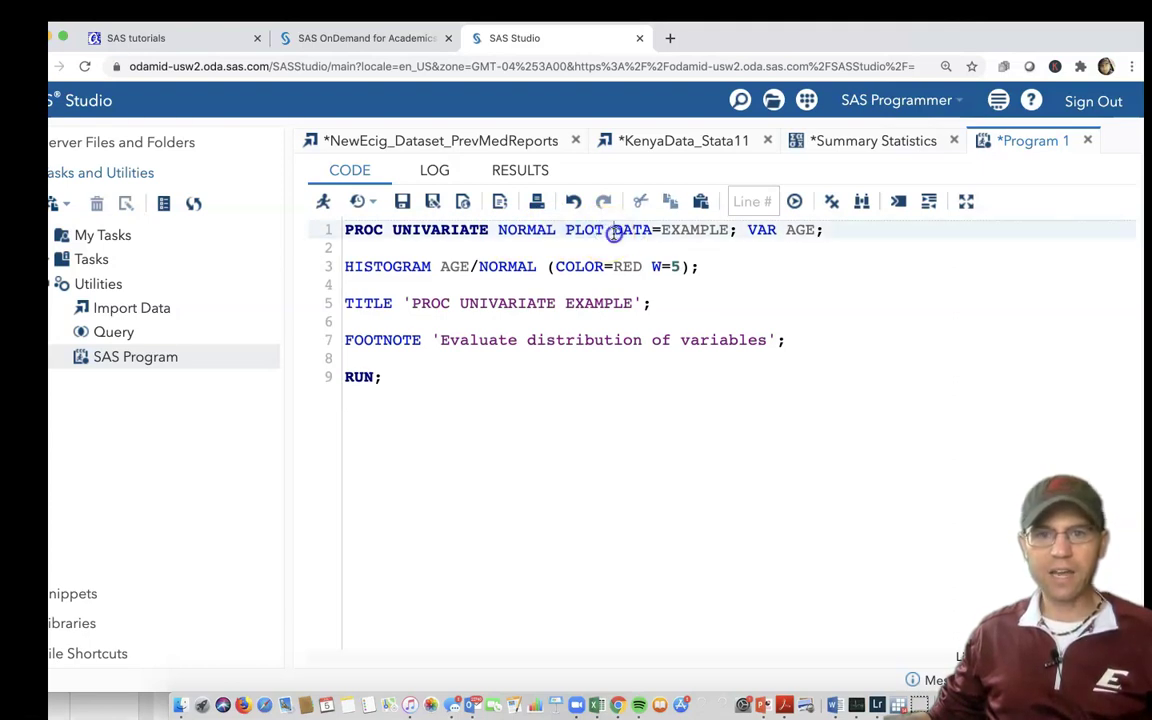
drag(614, 232, 703, 231)
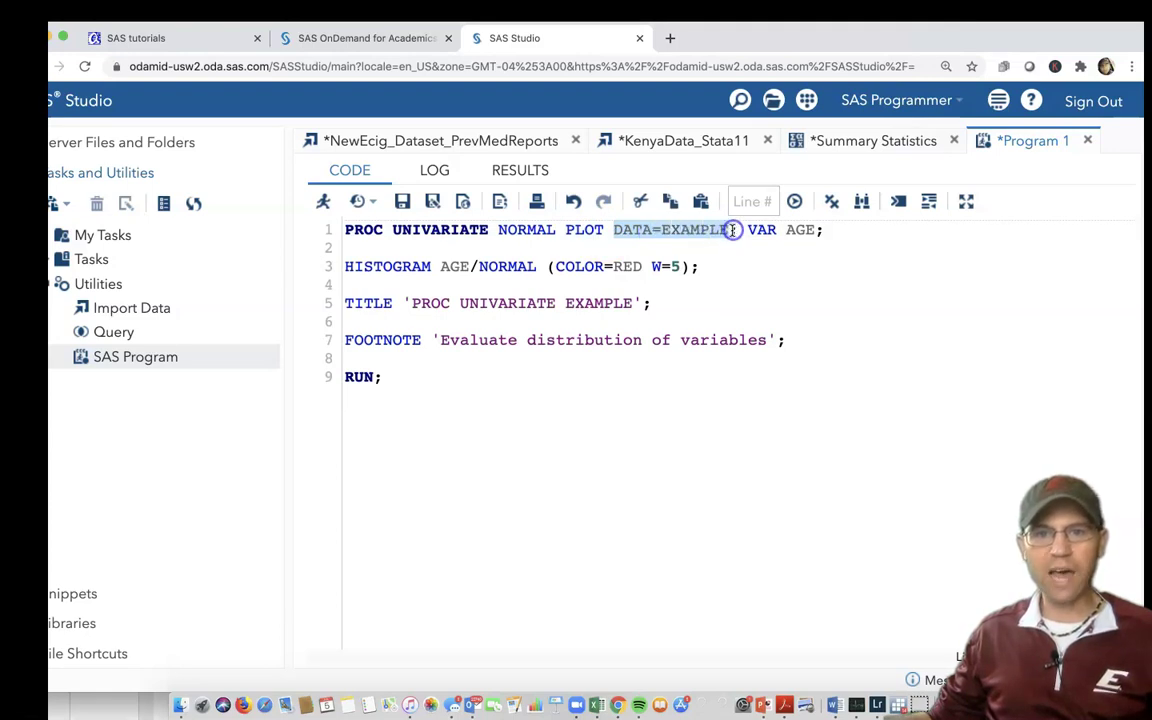
Step: Replace EXAMPLE with WORK.import on line 1 using the autocomplete suggestions
click(713, 232)
drag(726, 231, 681, 232)
text(WORK)
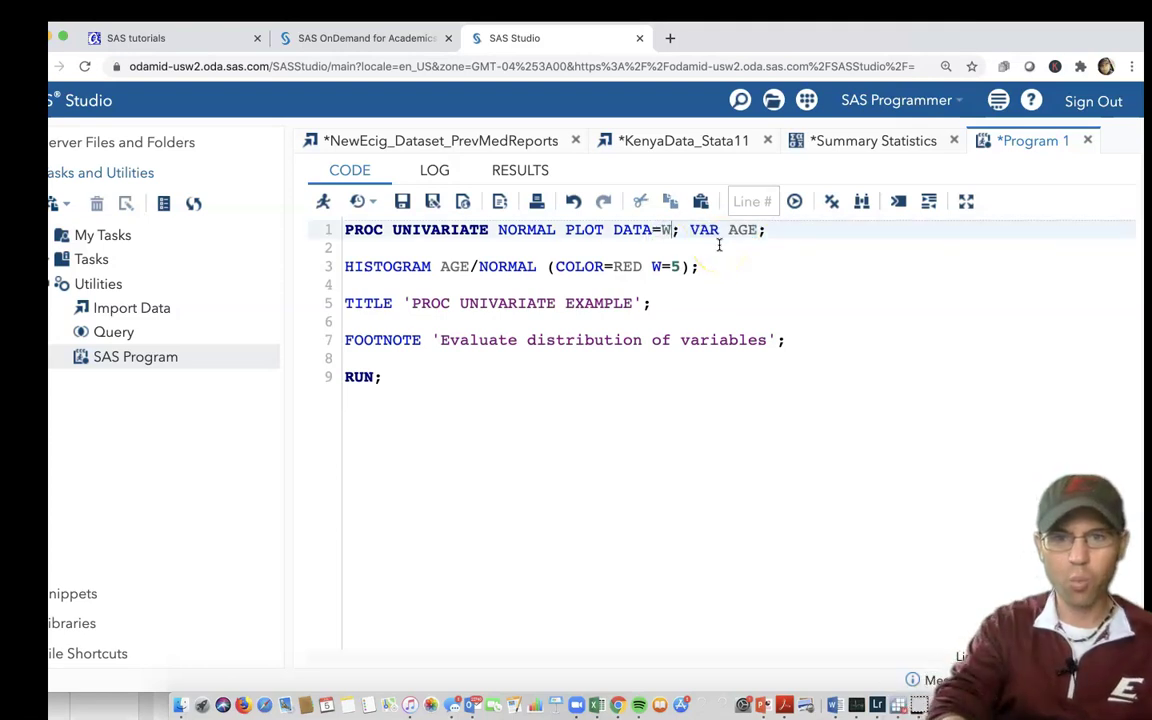
text(.)
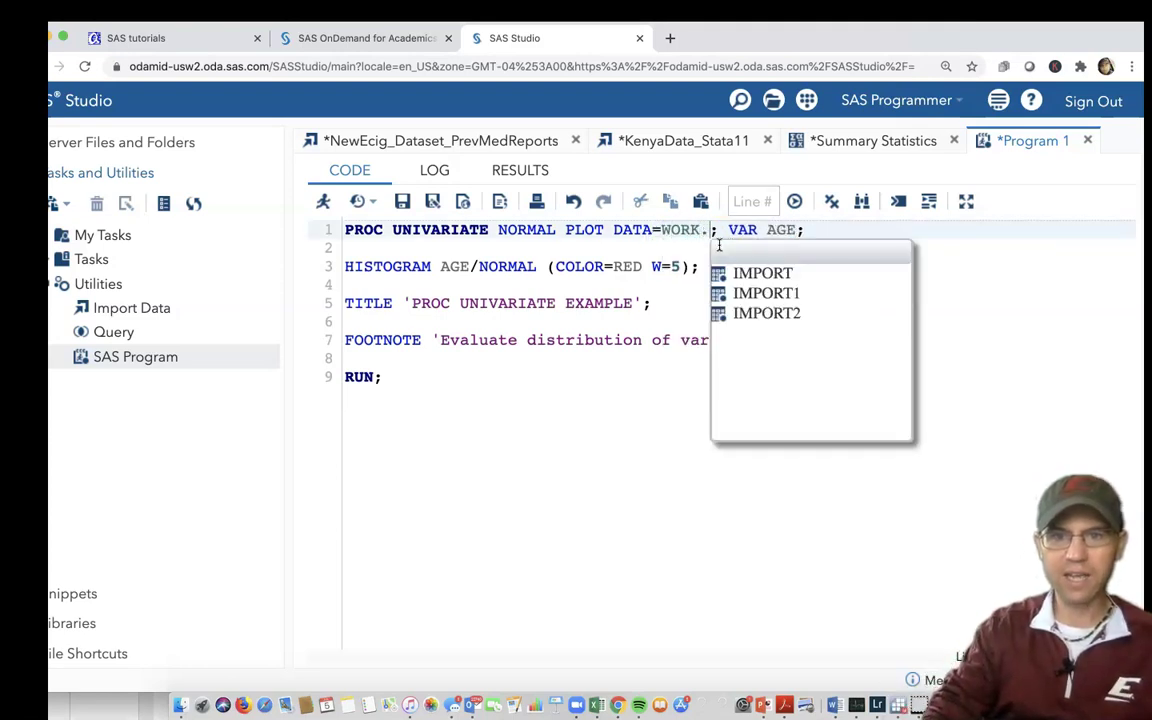
key(Down)
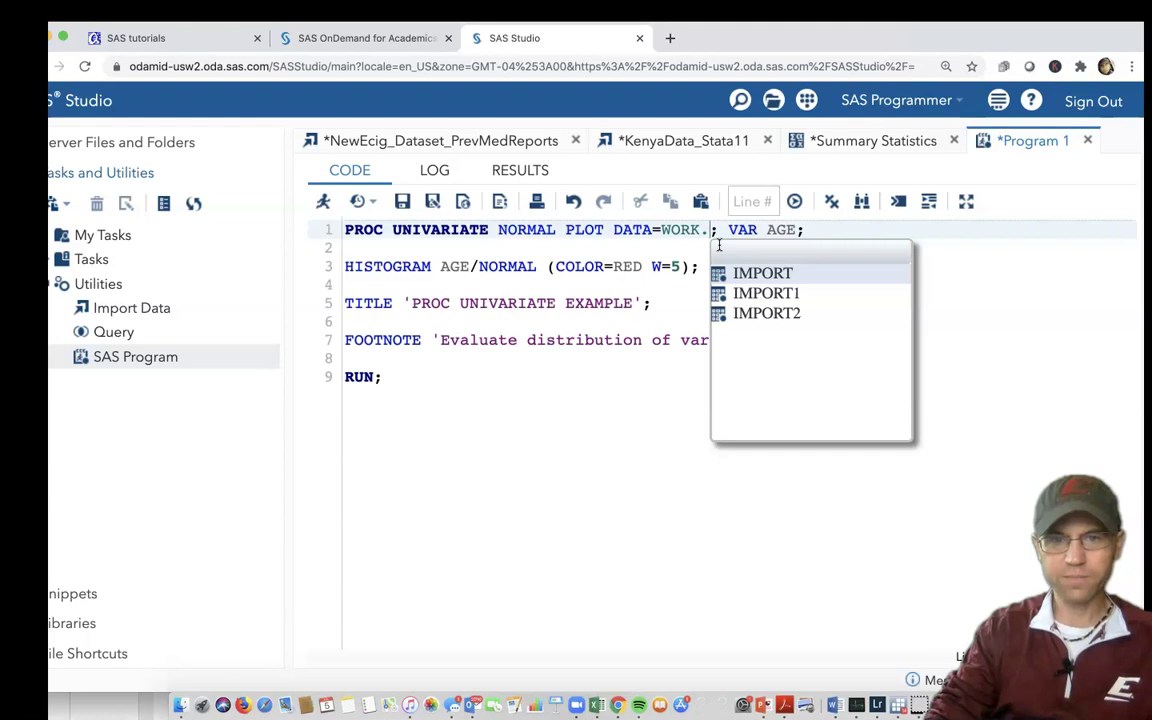
key(Down)
key(Down)
key(Up)
key(Up)
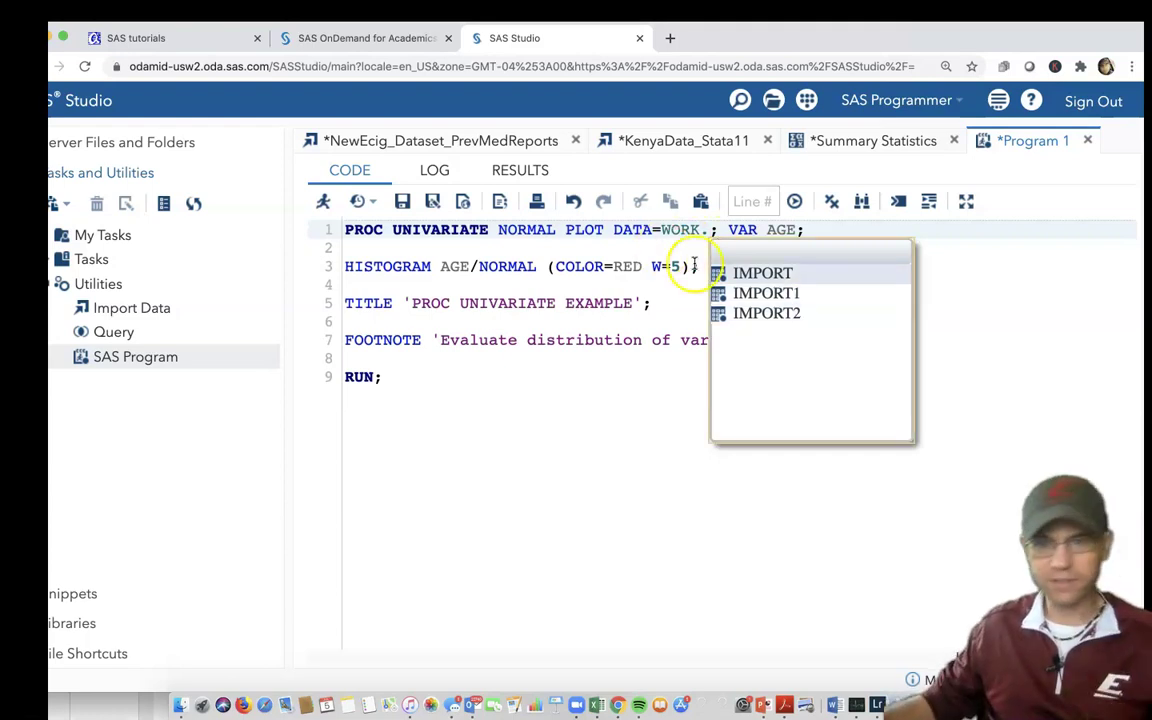
click(738, 276)
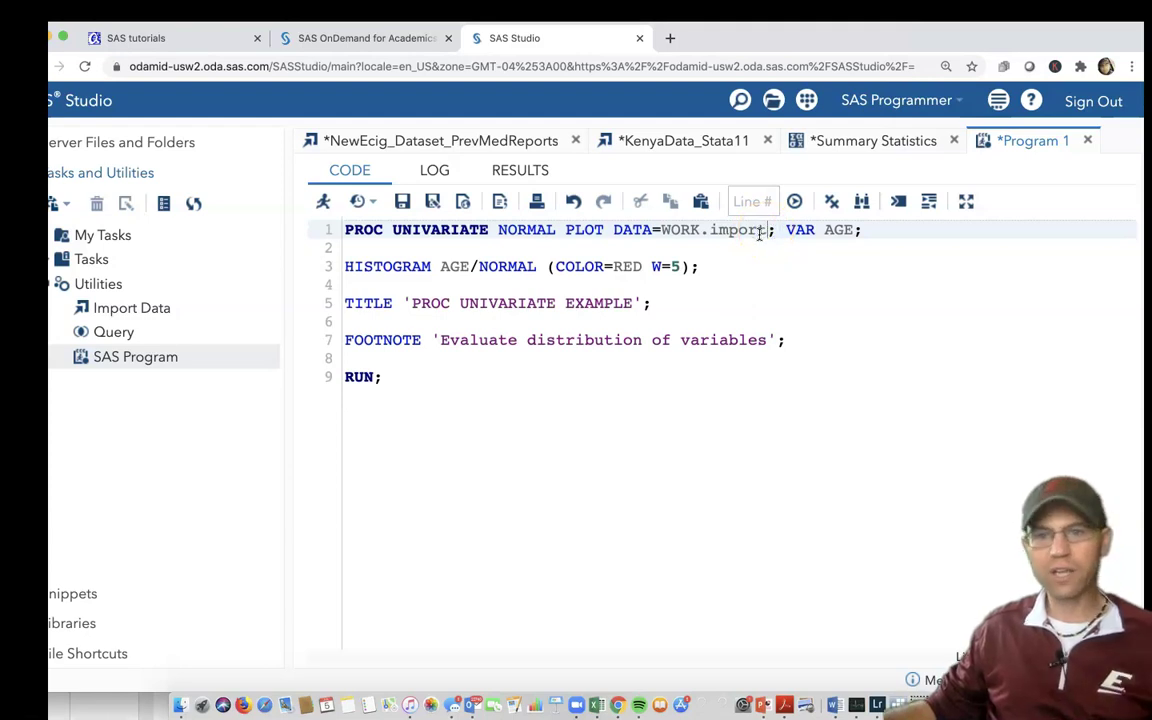
Step: Review the AGE references in the VAR and HISTOGRAM statements, then run the PROC UNIVARIATE program
double_click(838, 231)
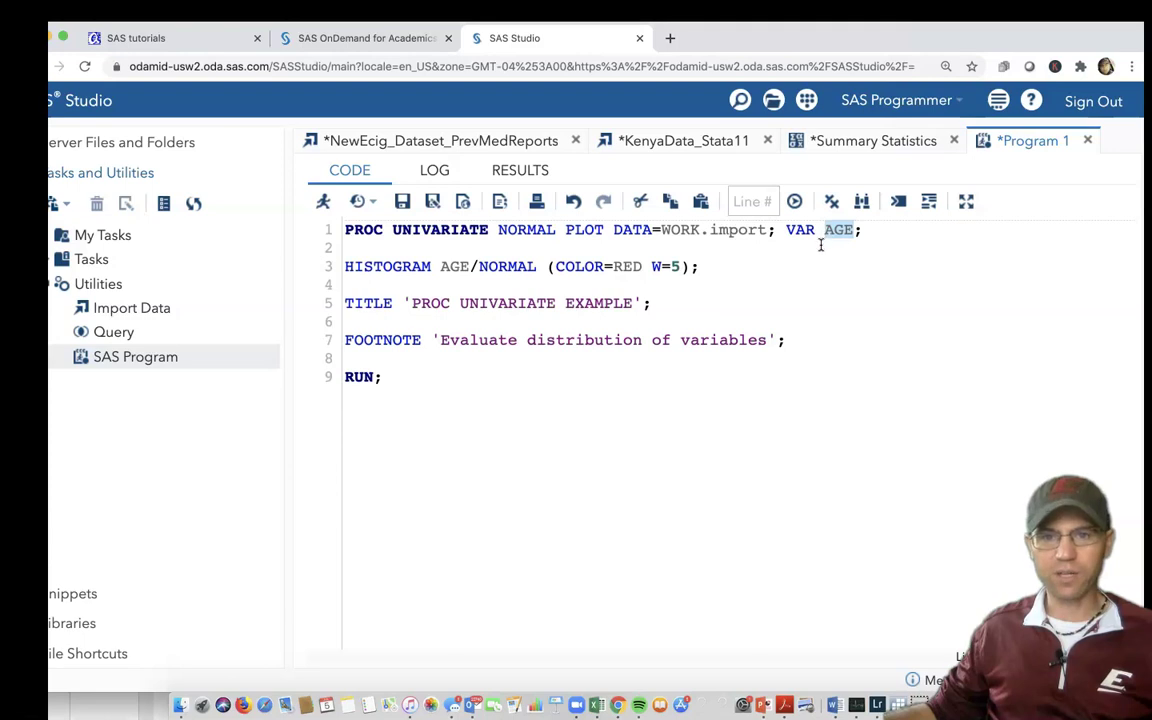
click(823, 245)
key(Down)
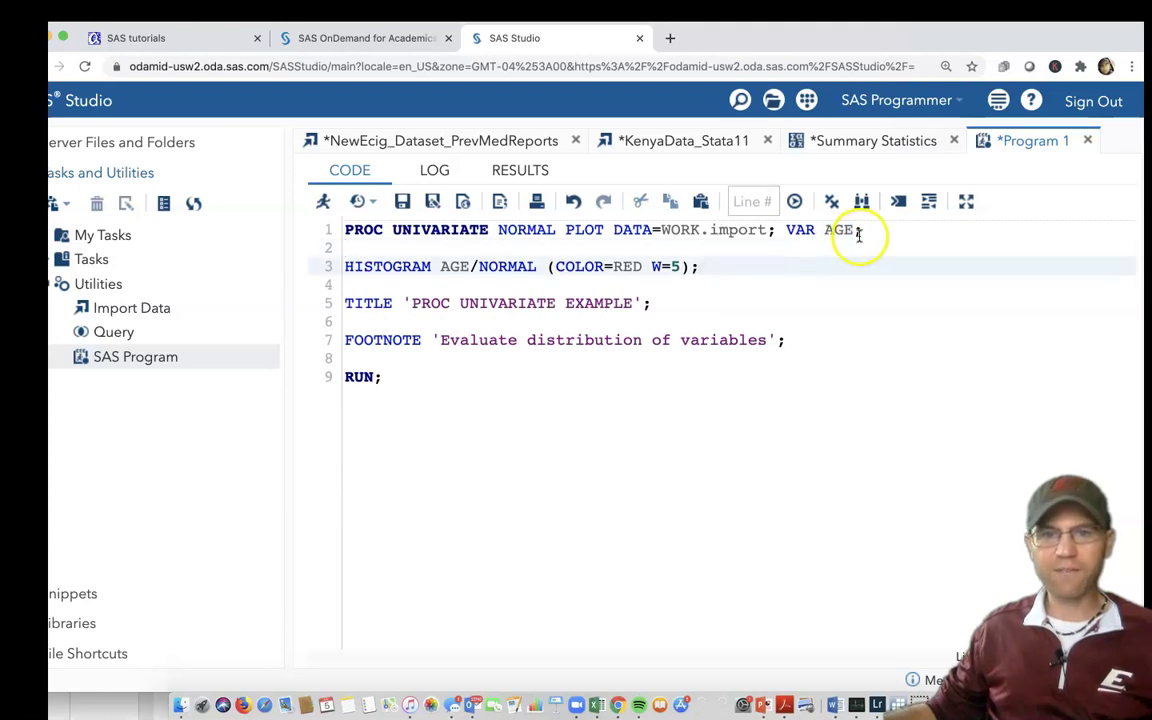
double_click(836, 231)
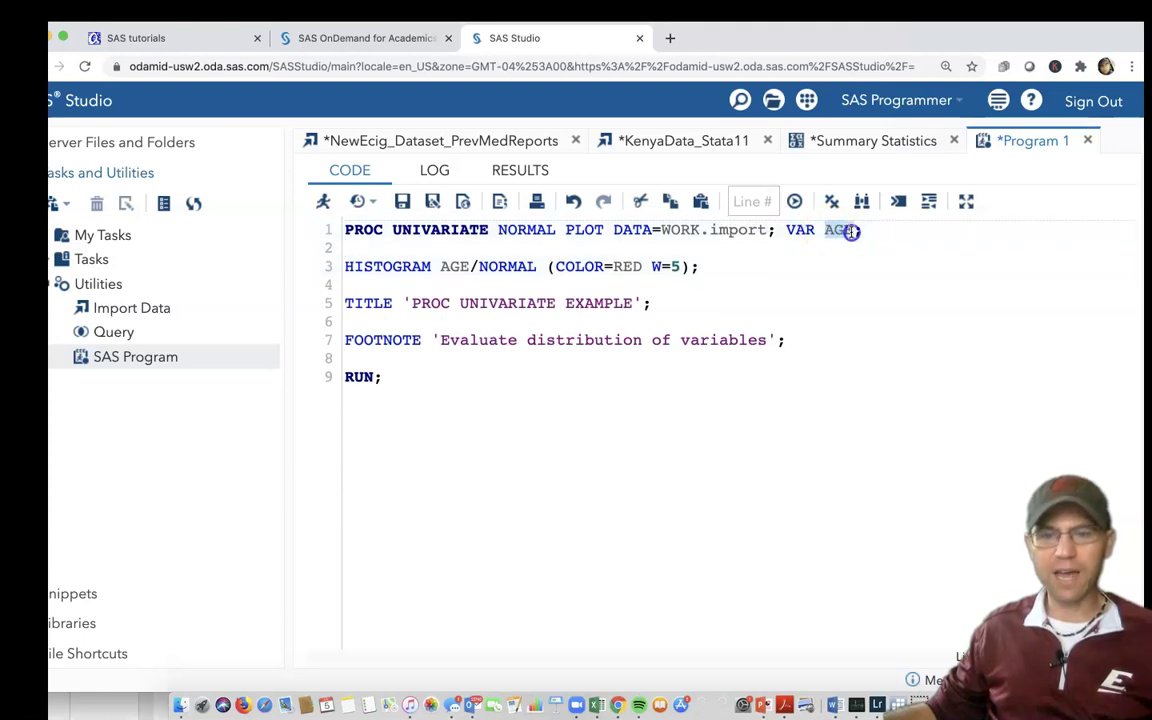
click(822, 284)
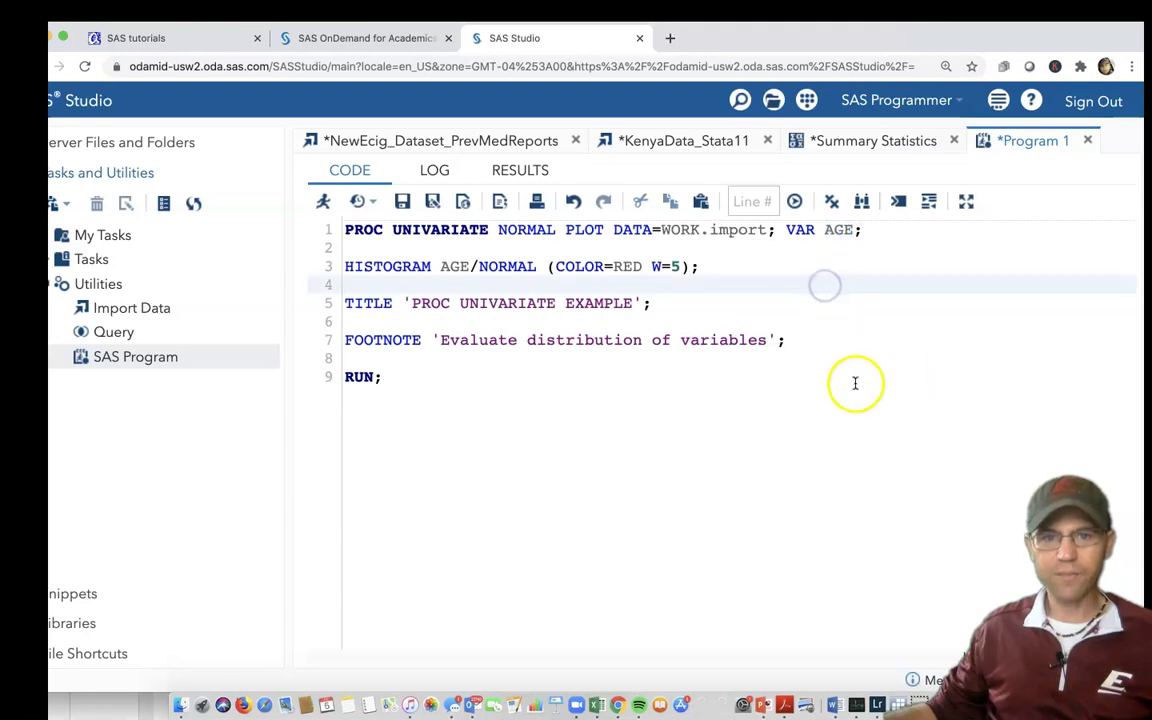
double_click(455, 266)
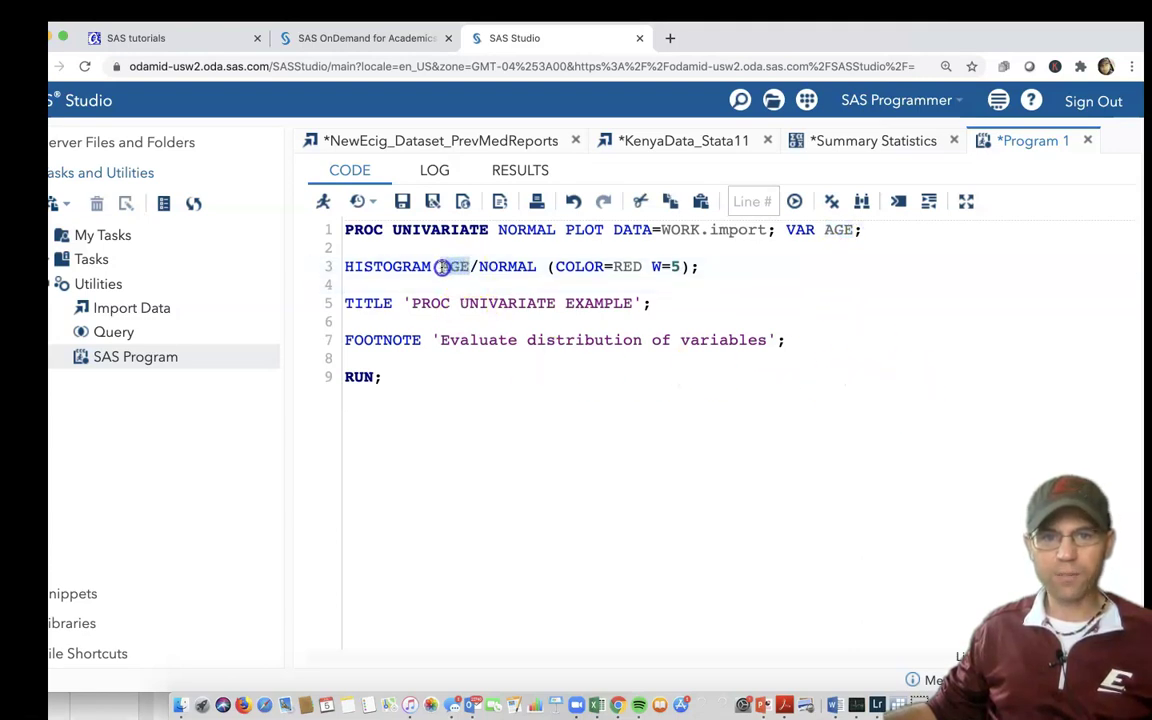
click(473, 393)
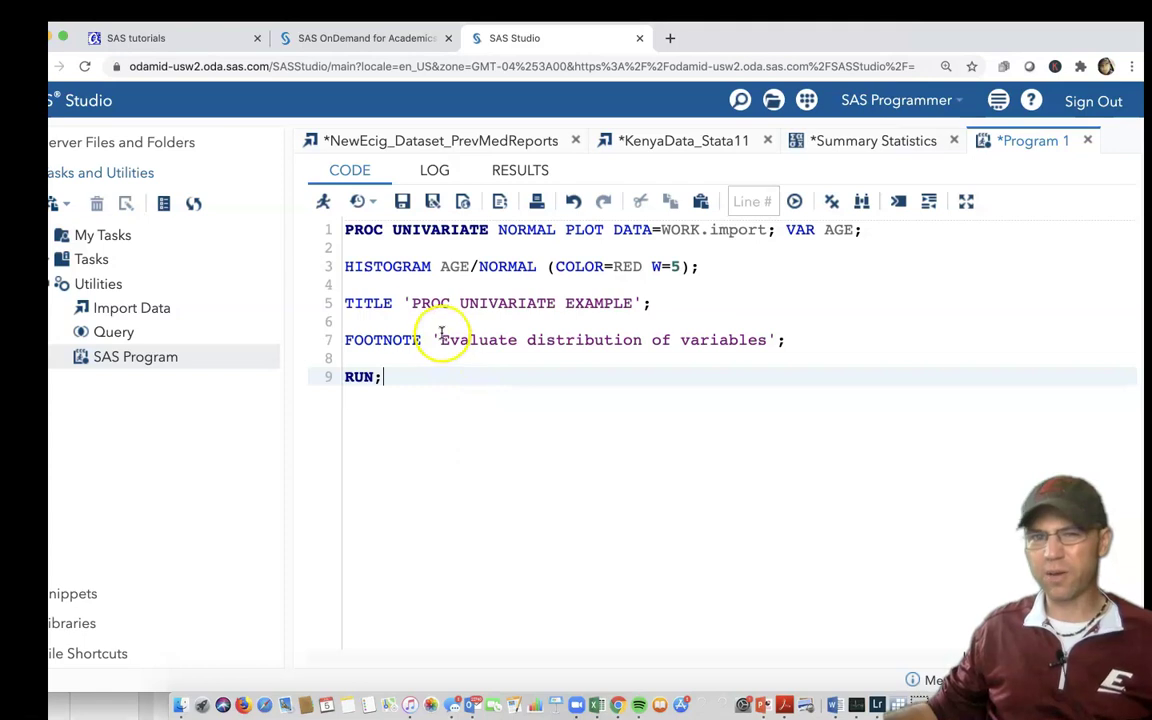
click(323, 201)
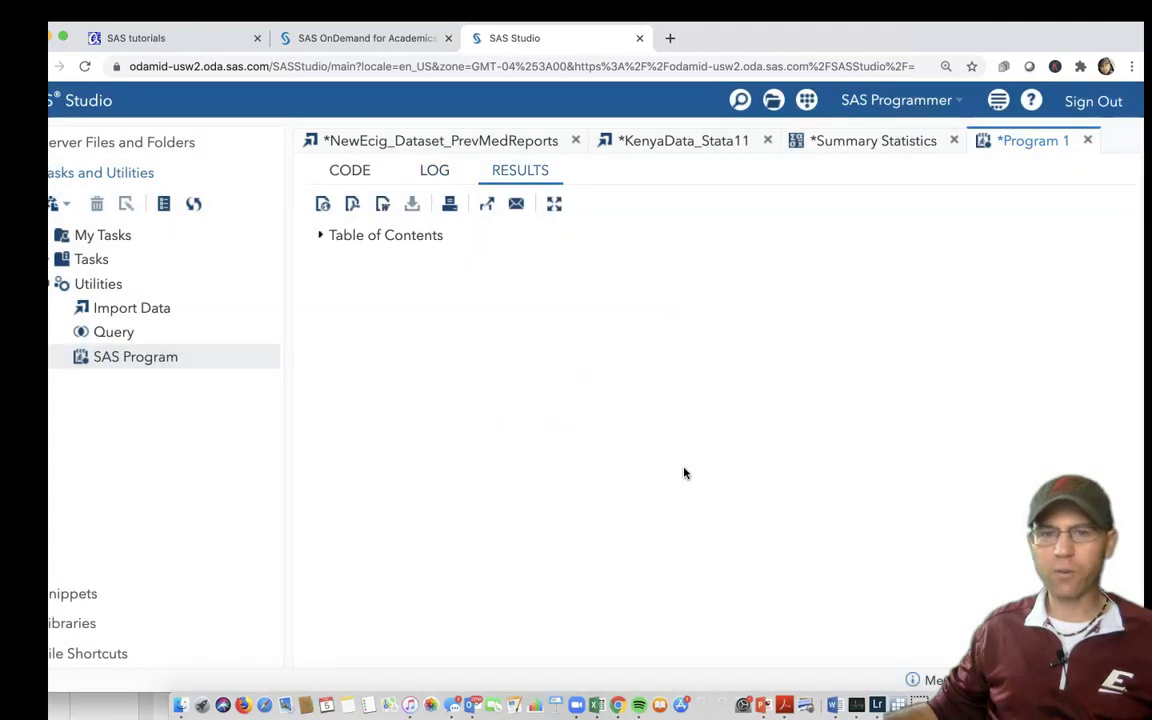
Step: Scroll through the age results: moments, normality tests, quantiles and the histogram (Mu=22.963, Sigma=17.545)
click(561, 450)
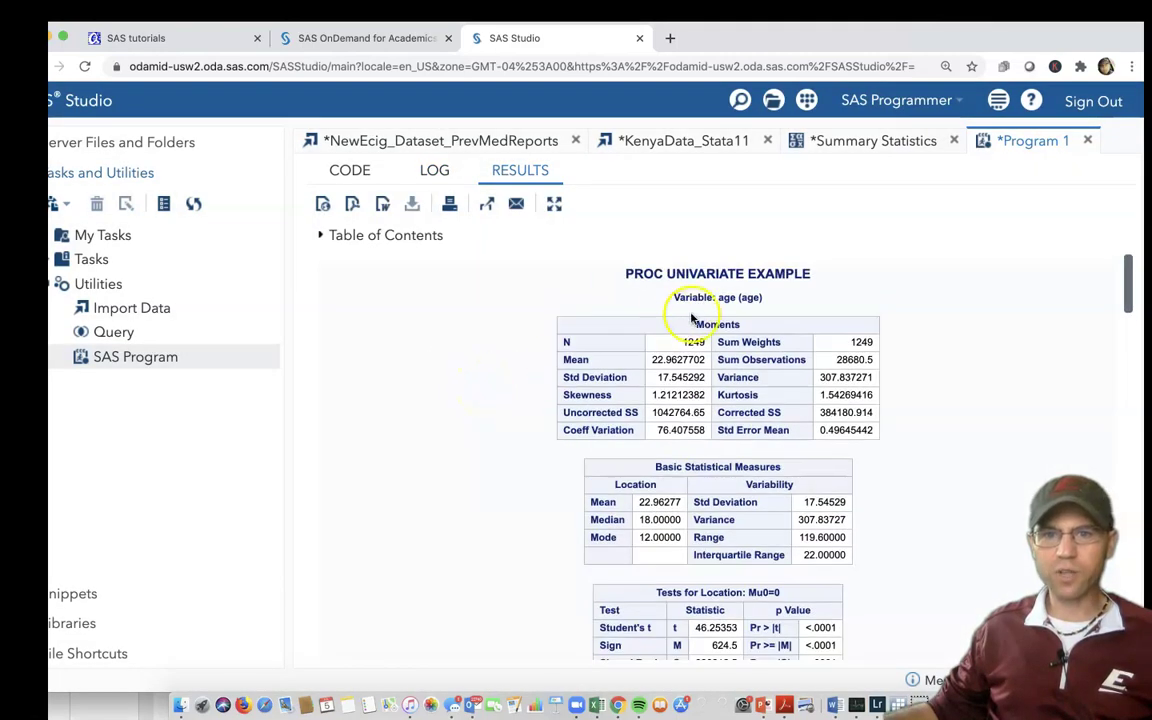
double_click(736, 297)
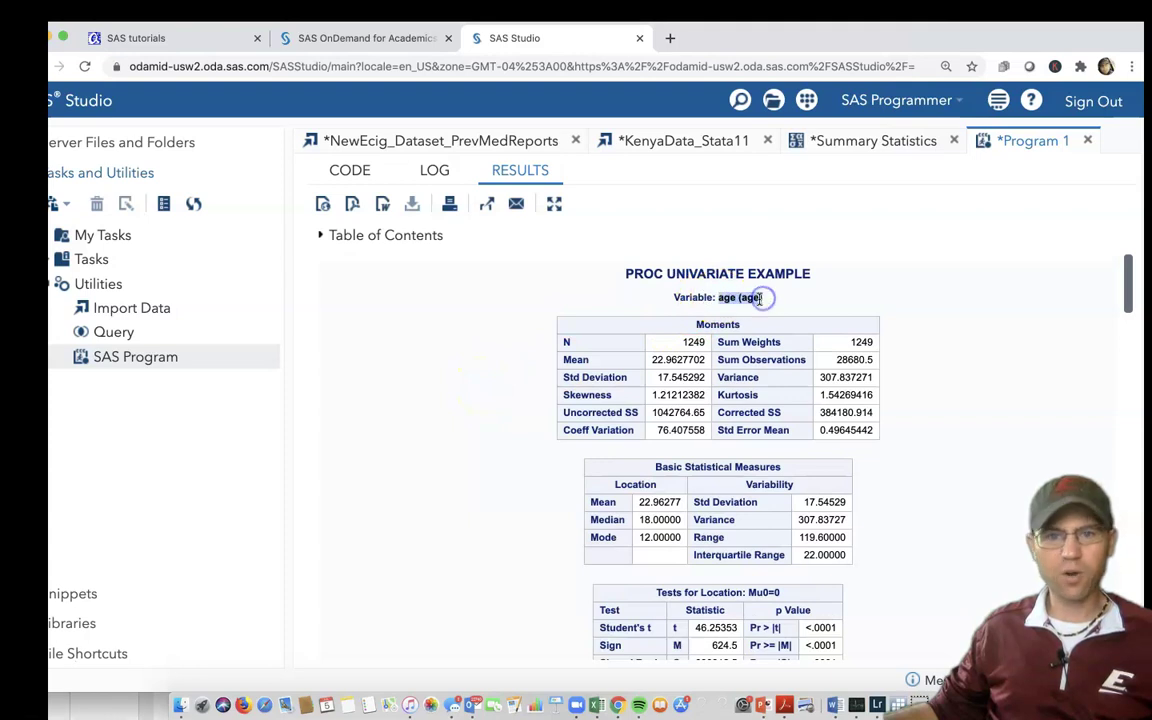
drag(762, 297, 812, 437)
scroll(812, 437, down, 1)
scroll(812, 437, up, 1)
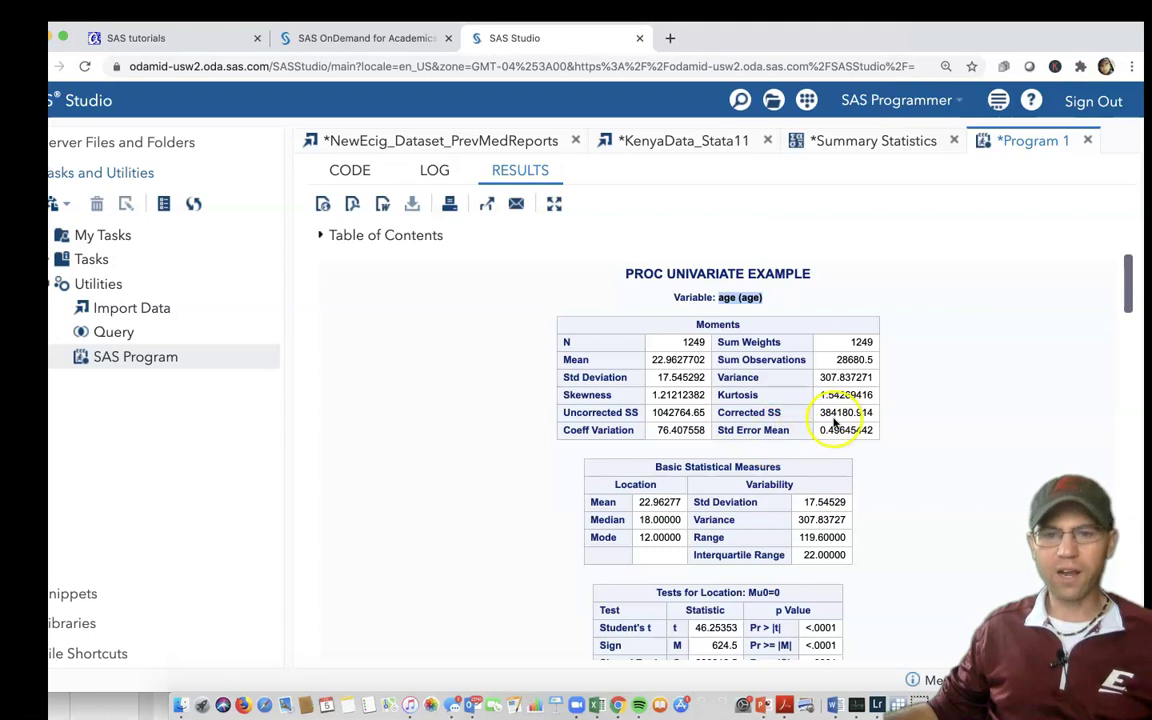
scroll(834, 420, down, 3)
scroll(832, 424, down, 12)
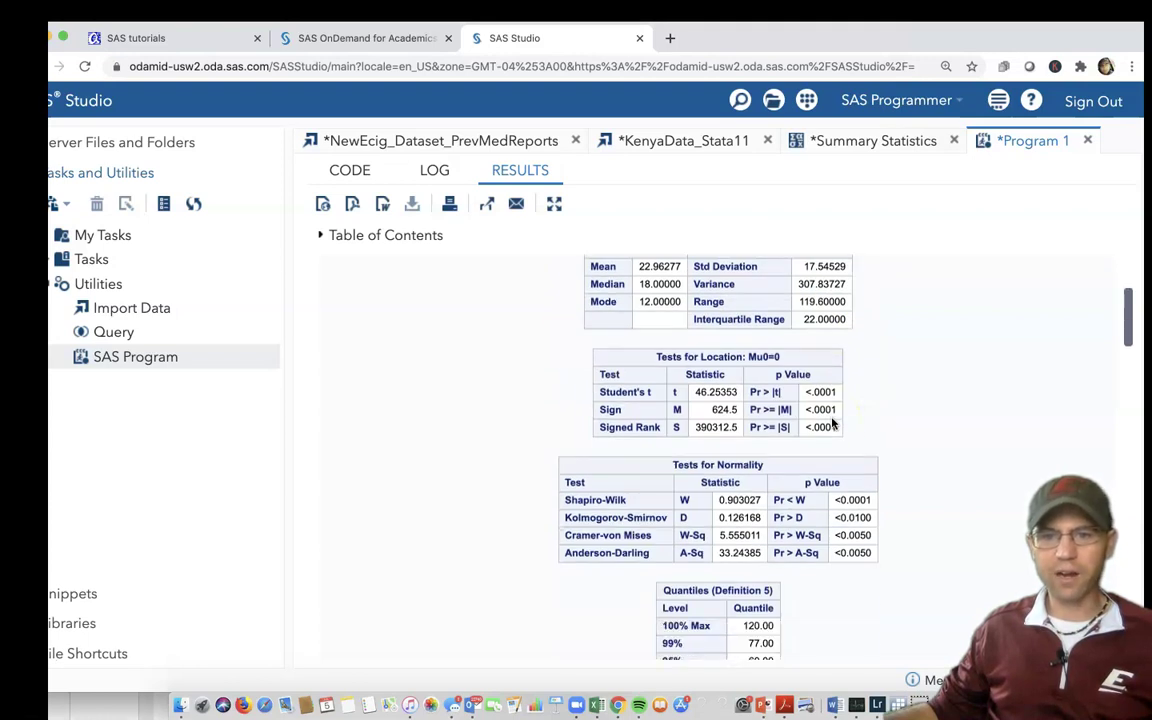
scroll(832, 424, down, 20)
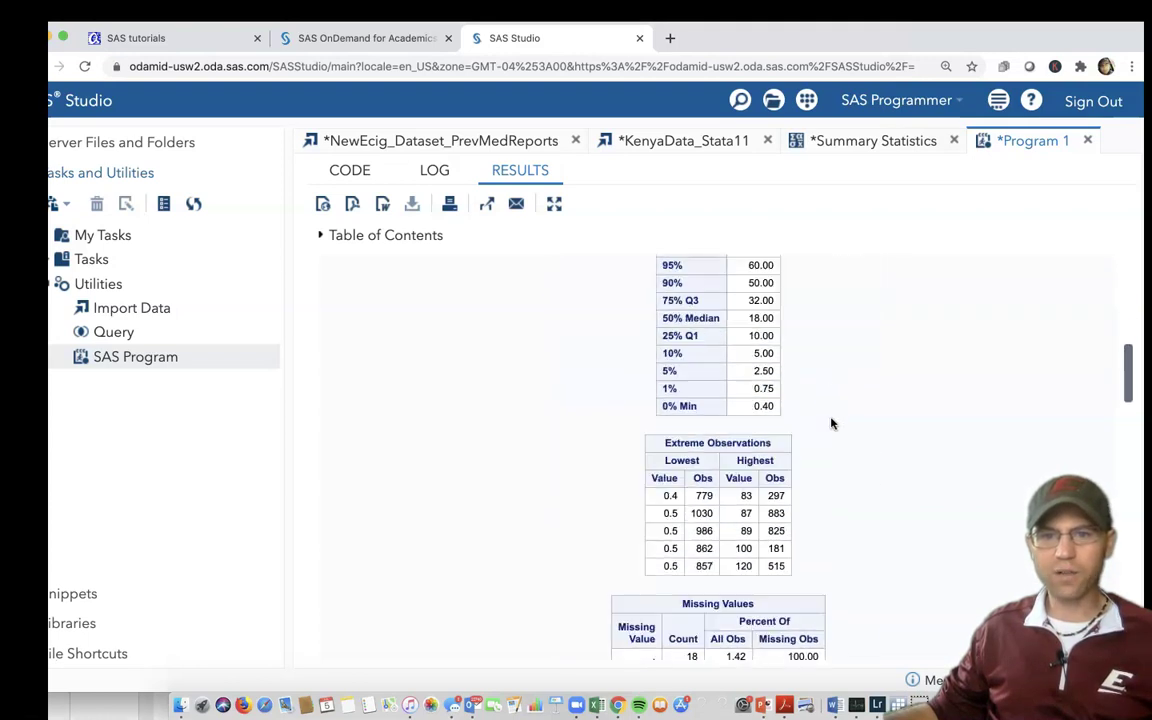
scroll(831, 424, down, 2)
scroll(810, 424, up, 5)
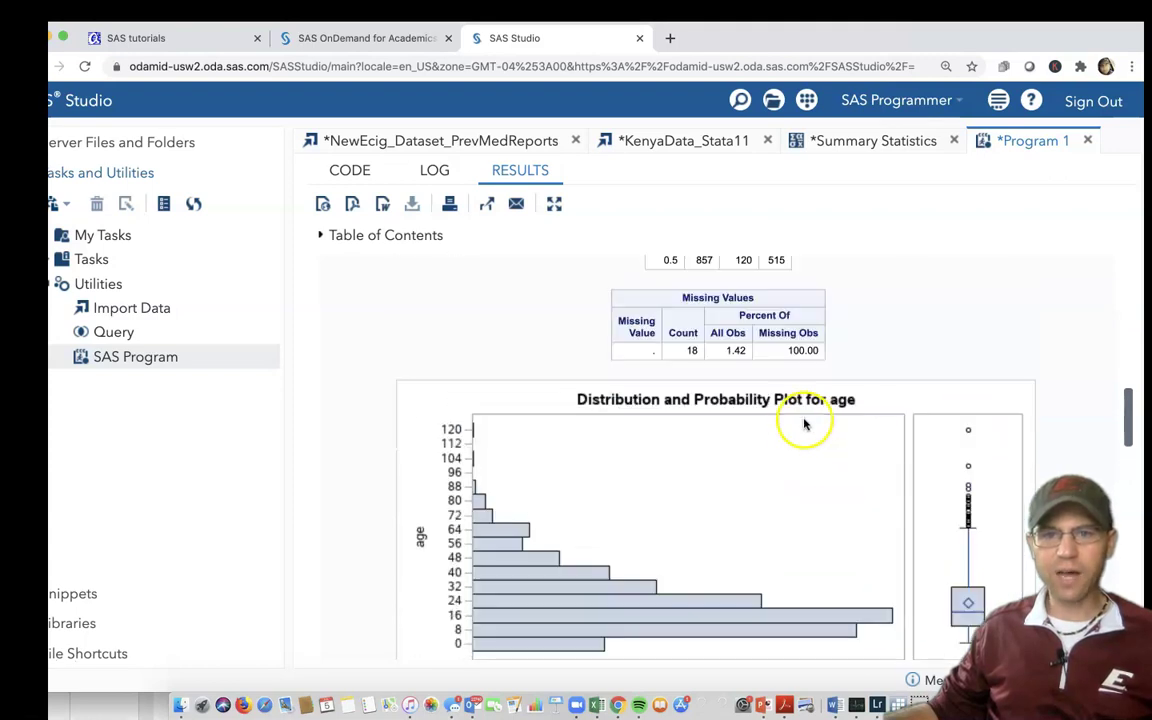
scroll(670, 418, down, 8)
scroll(684, 420, down, 9)
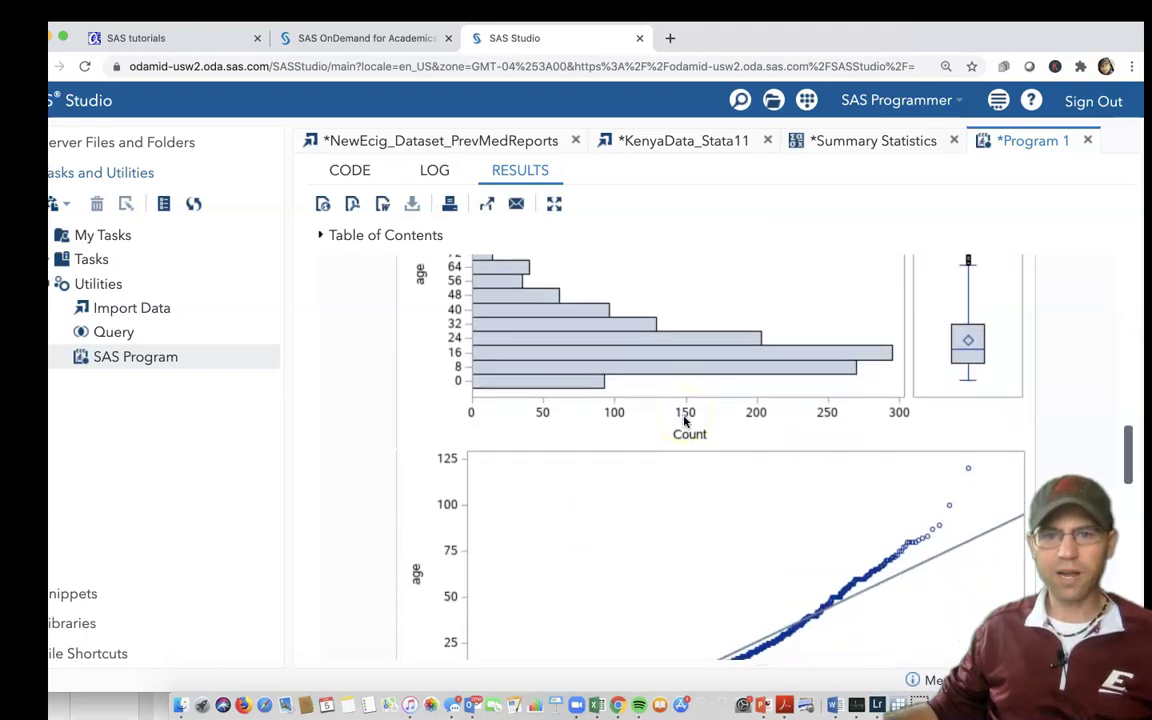
scroll(681, 438, up, 8)
scroll(681, 437, up, 4)
scroll(684, 440, down, 10)
scroll(662, 445, up, 3)
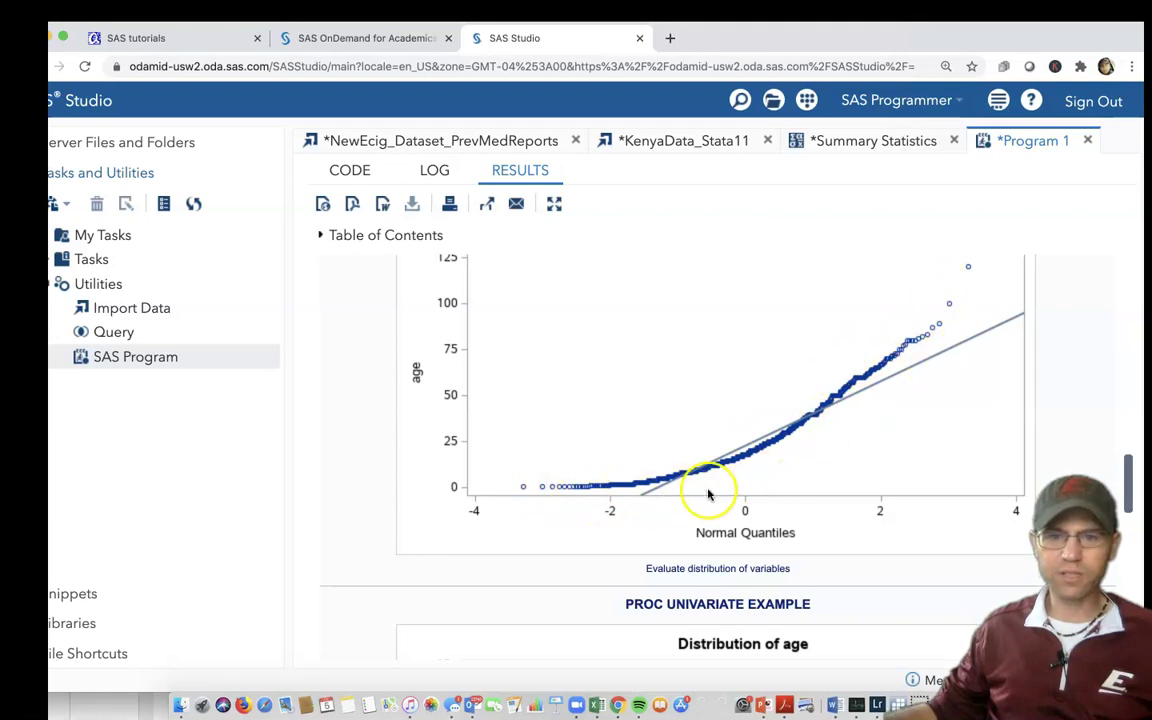
scroll(712, 490, down, 15)
scroll(596, 463, up, 2)
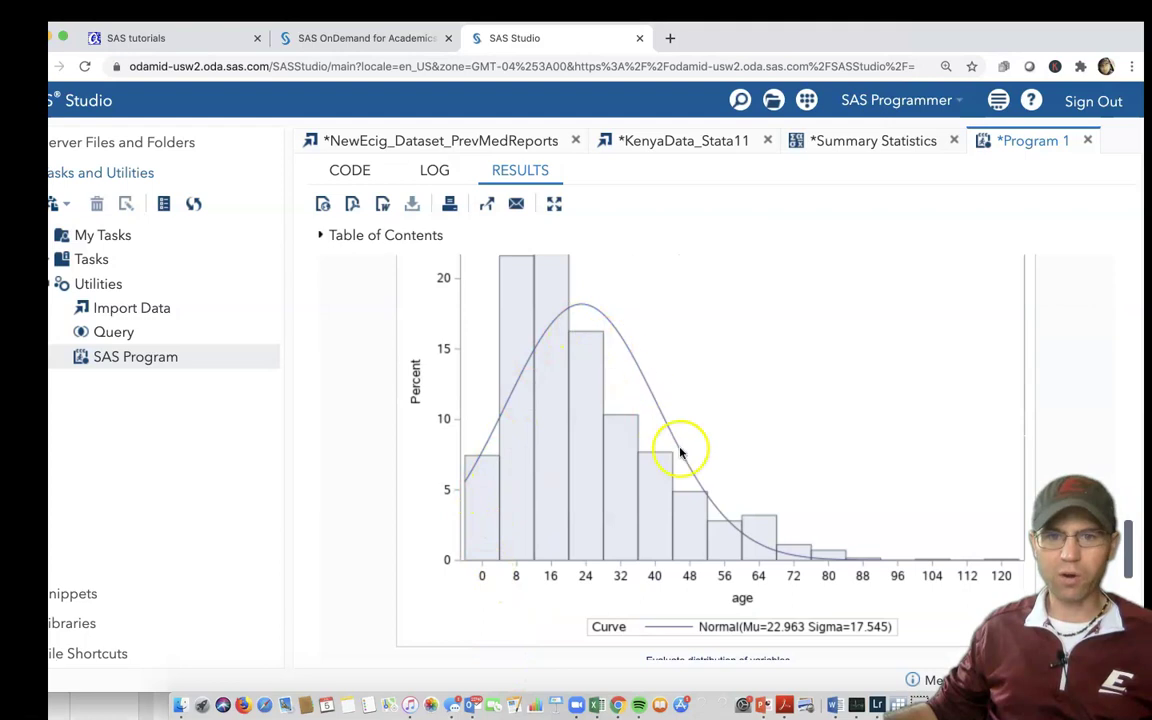
scroll(674, 502, down, 6)
scroll(817, 524, down, 3)
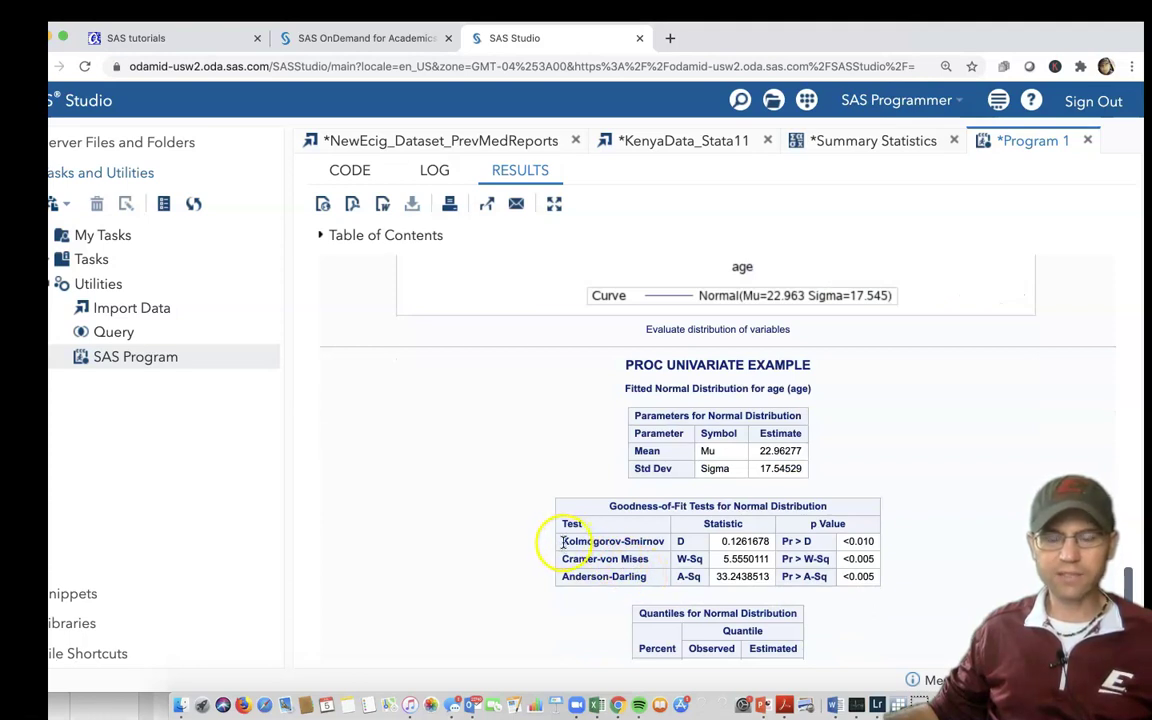
drag(563, 541, 668, 547)
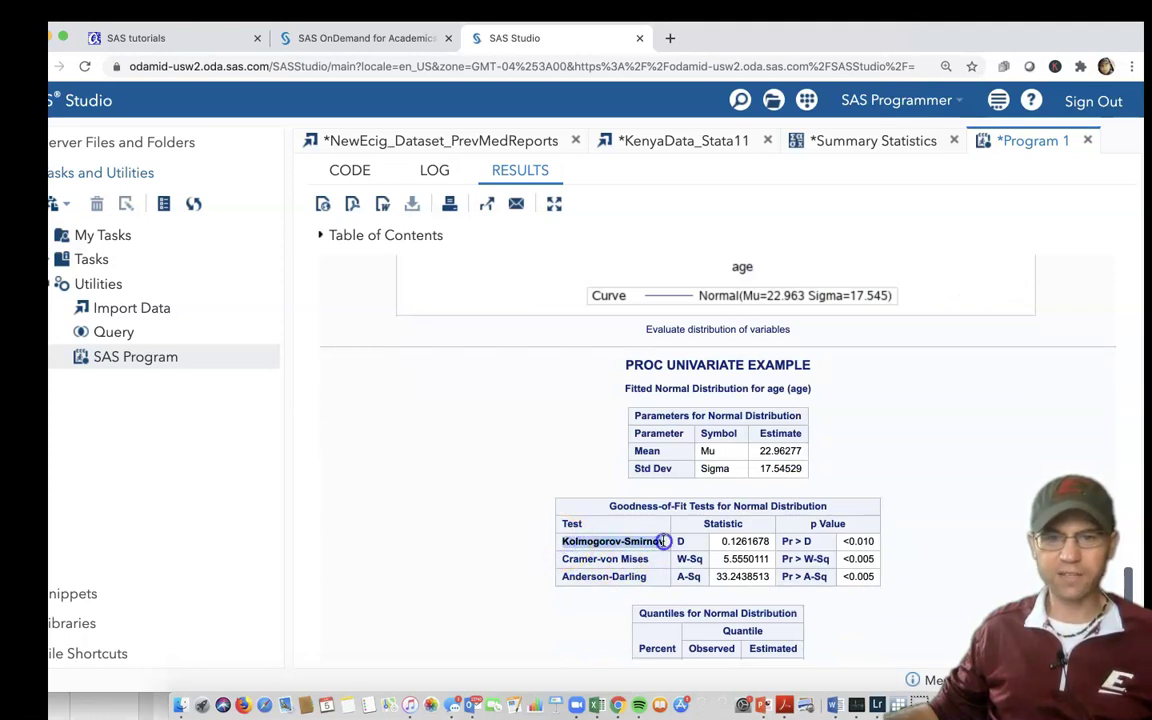
click(576, 543)
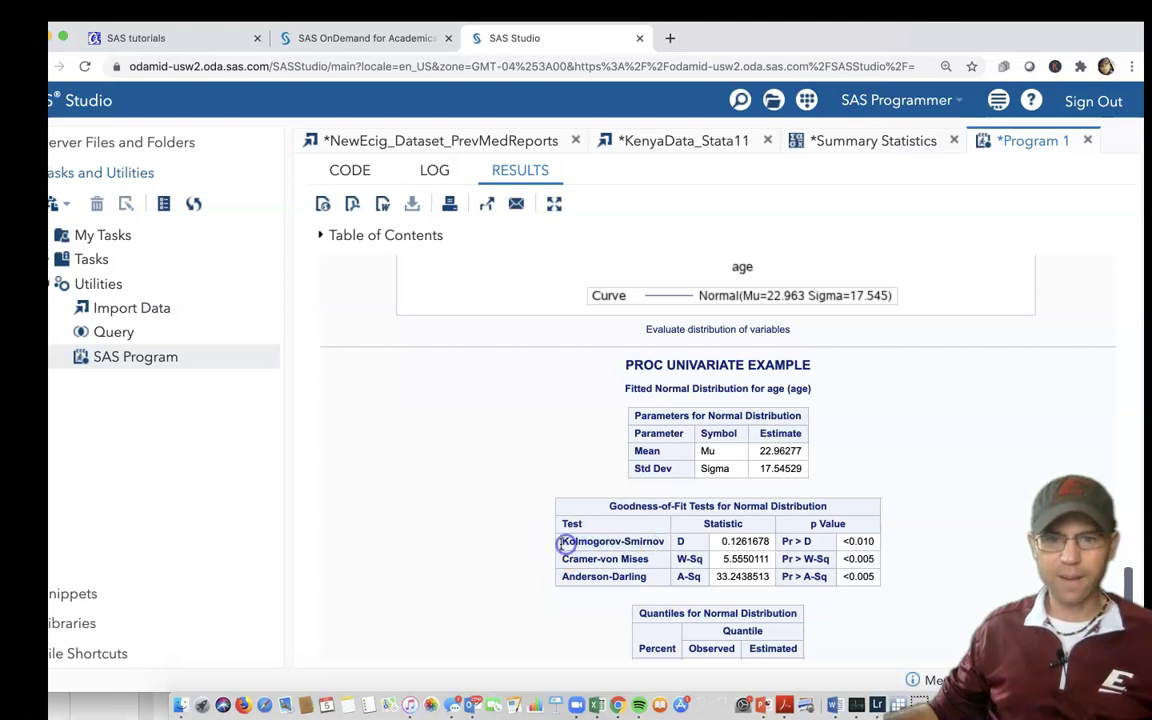
drag(575, 543, 757, 575)
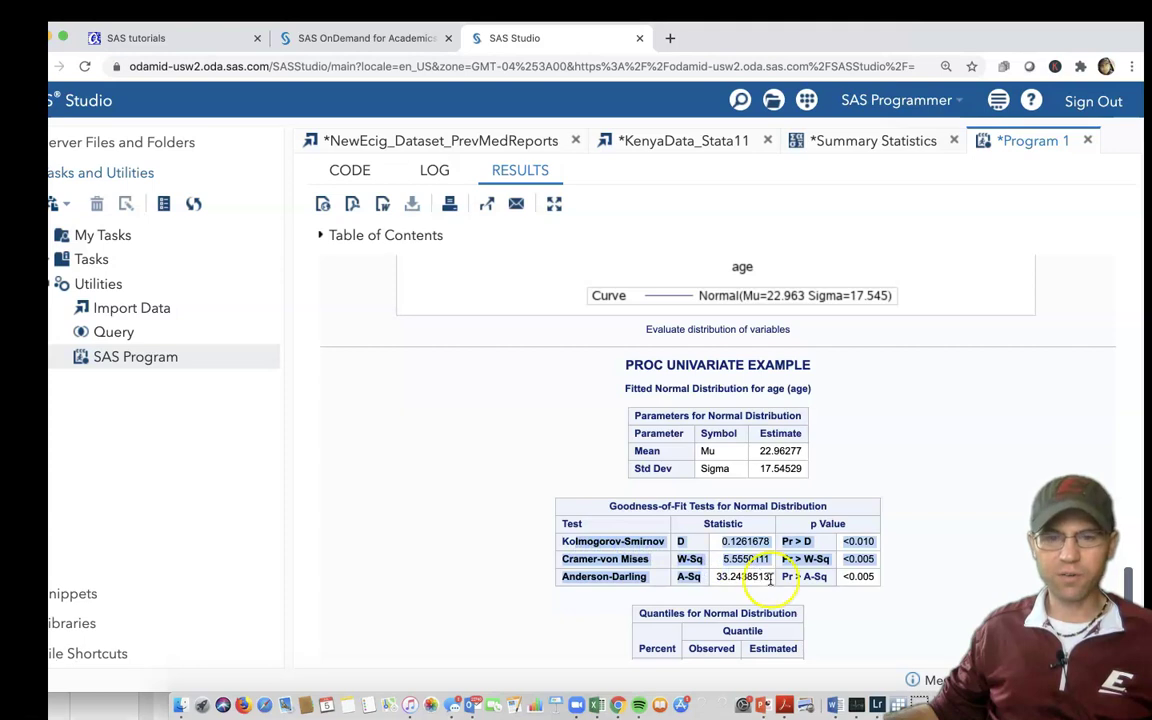
click(831, 582)
drag(876, 577, 637, 575)
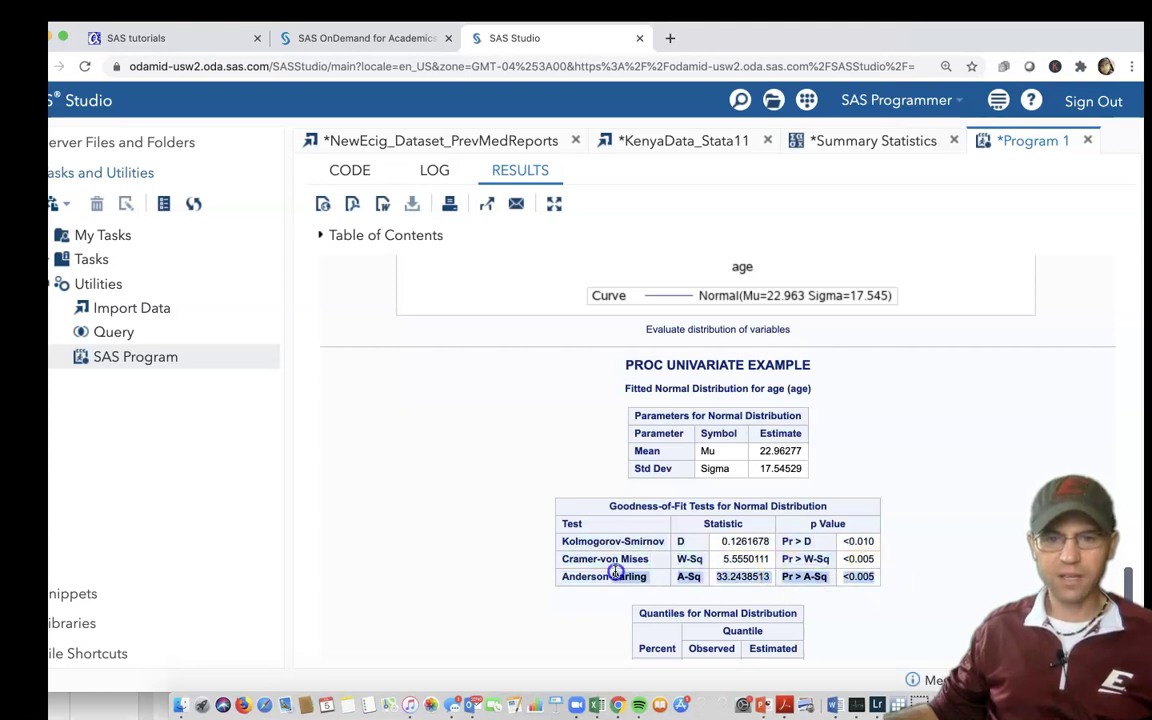
scroll(630, 571, down, 5)
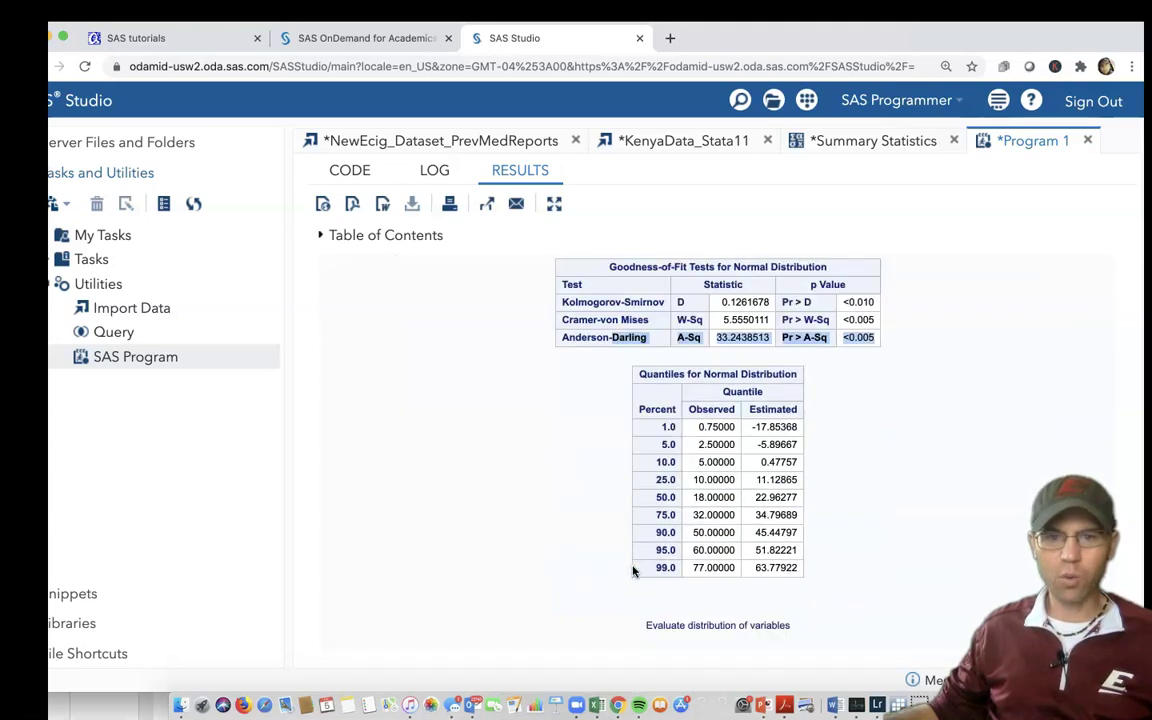
scroll(632, 571, up, 4)
scroll(633, 571, up, 1)
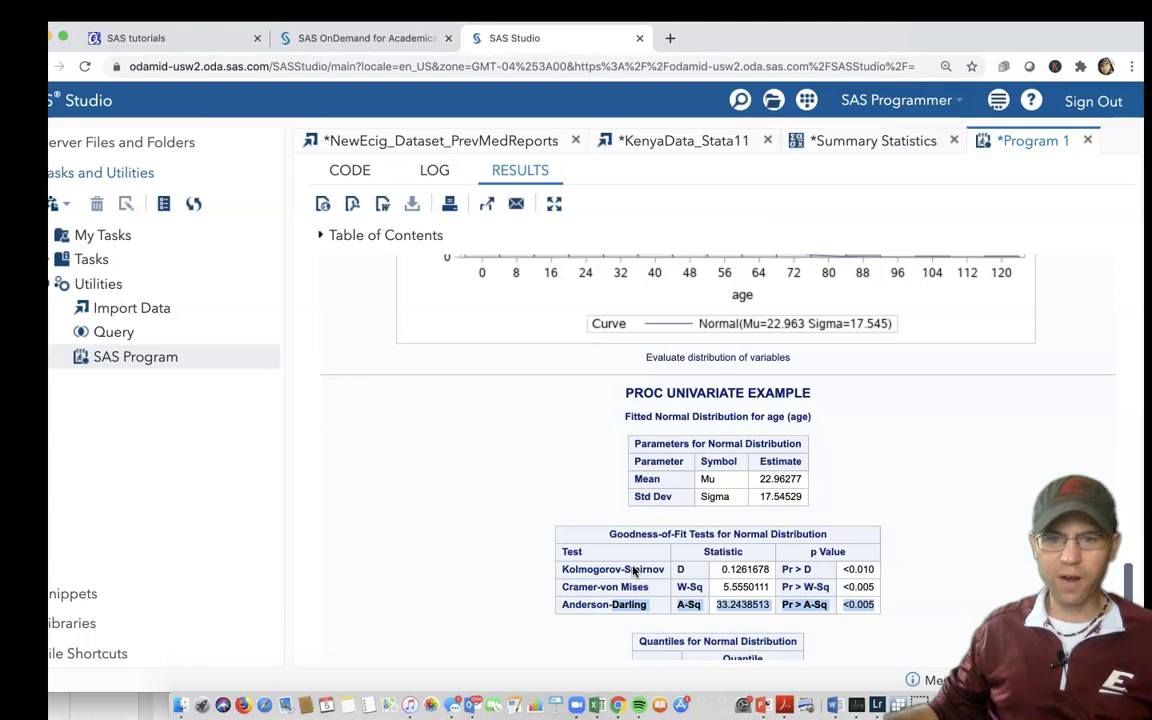
scroll(633, 570, up, 20)
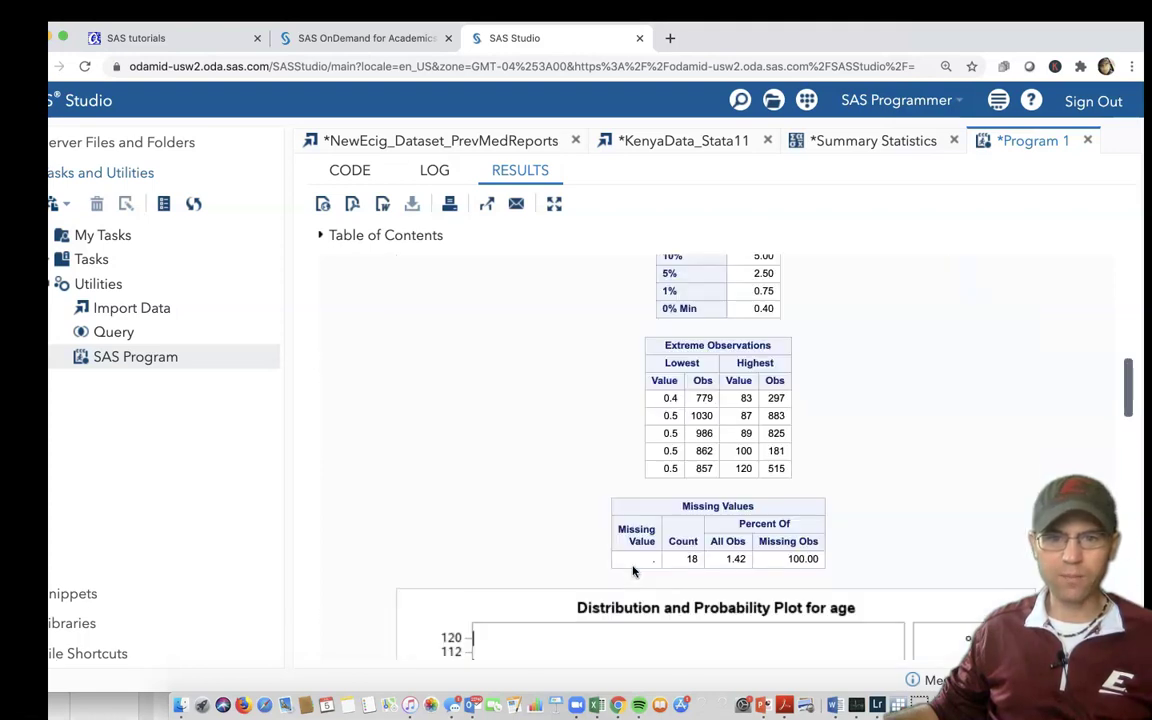
scroll(633, 571, up, 6)
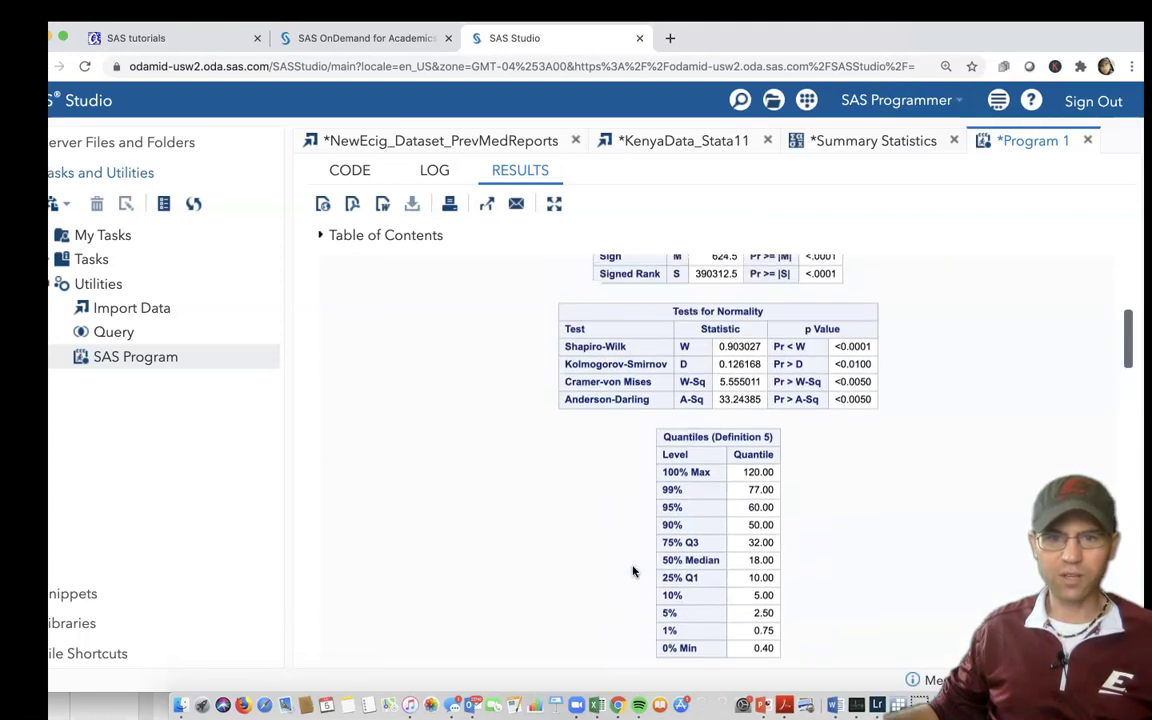
scroll(648, 436, up, 1)
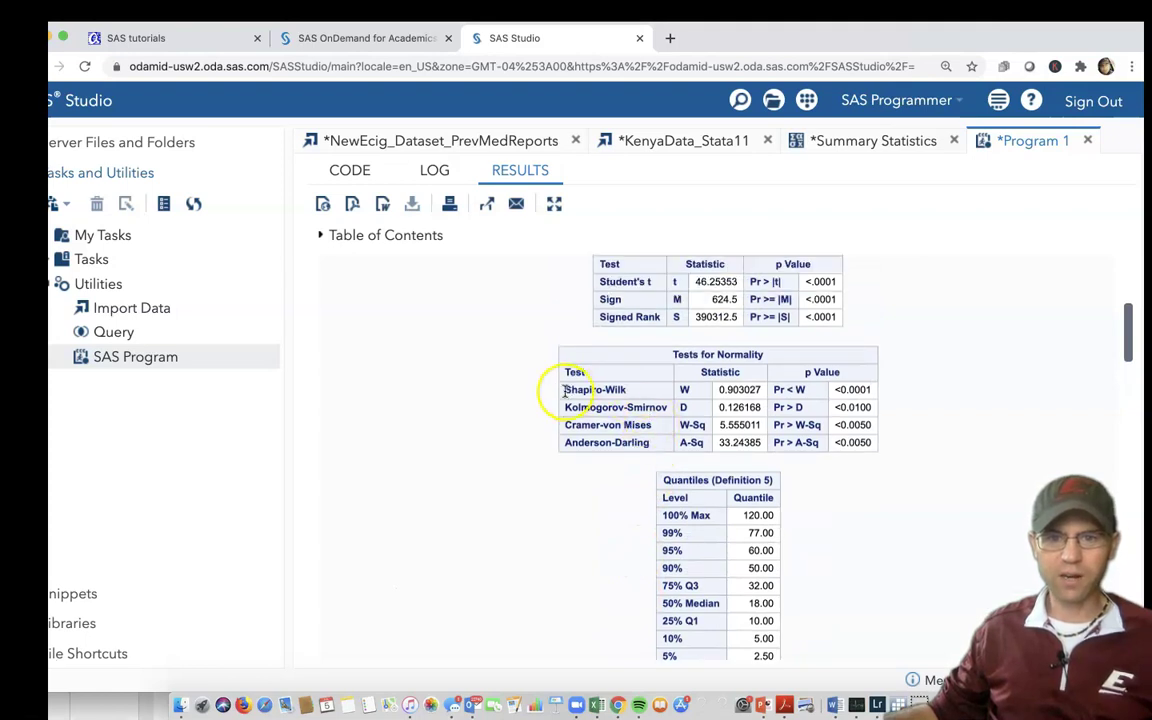
drag(594, 390, 717, 390)
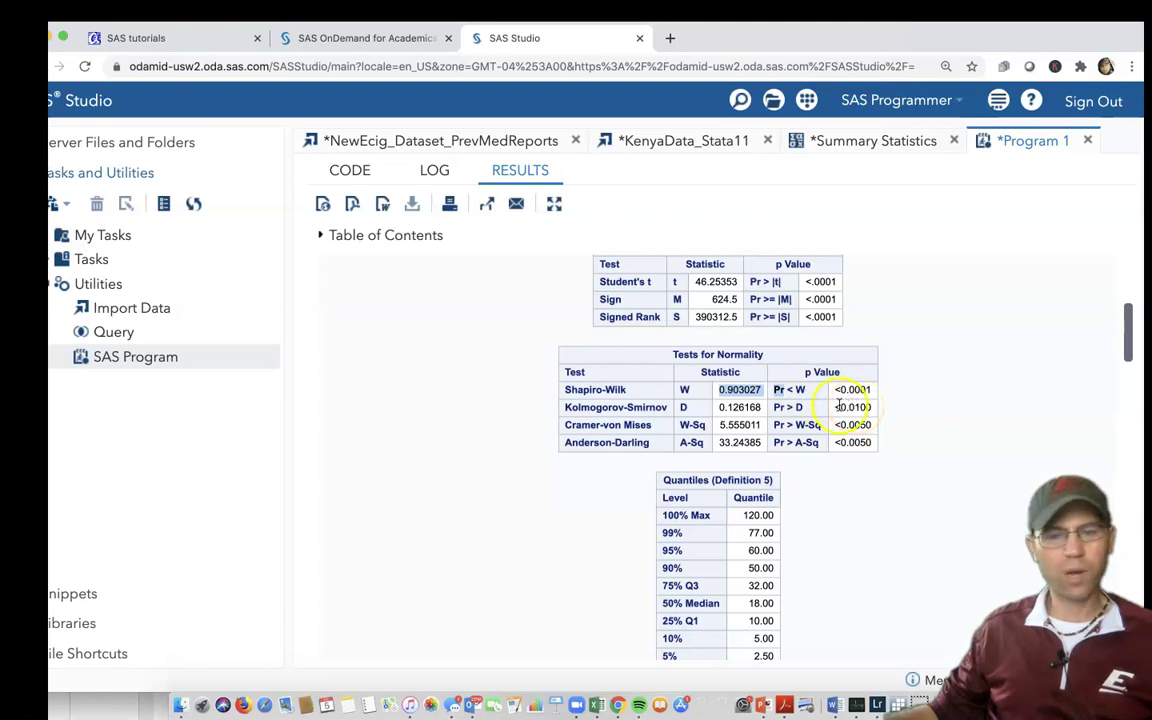
click(838, 389)
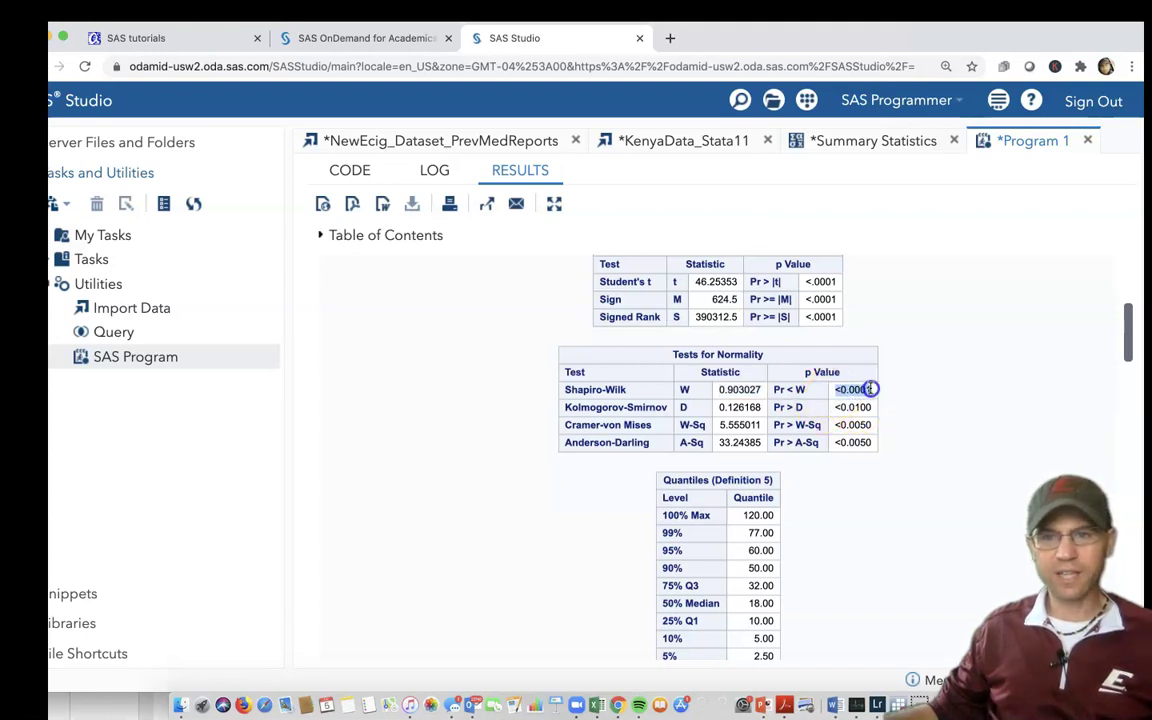
scroll(849, 420, up, 5)
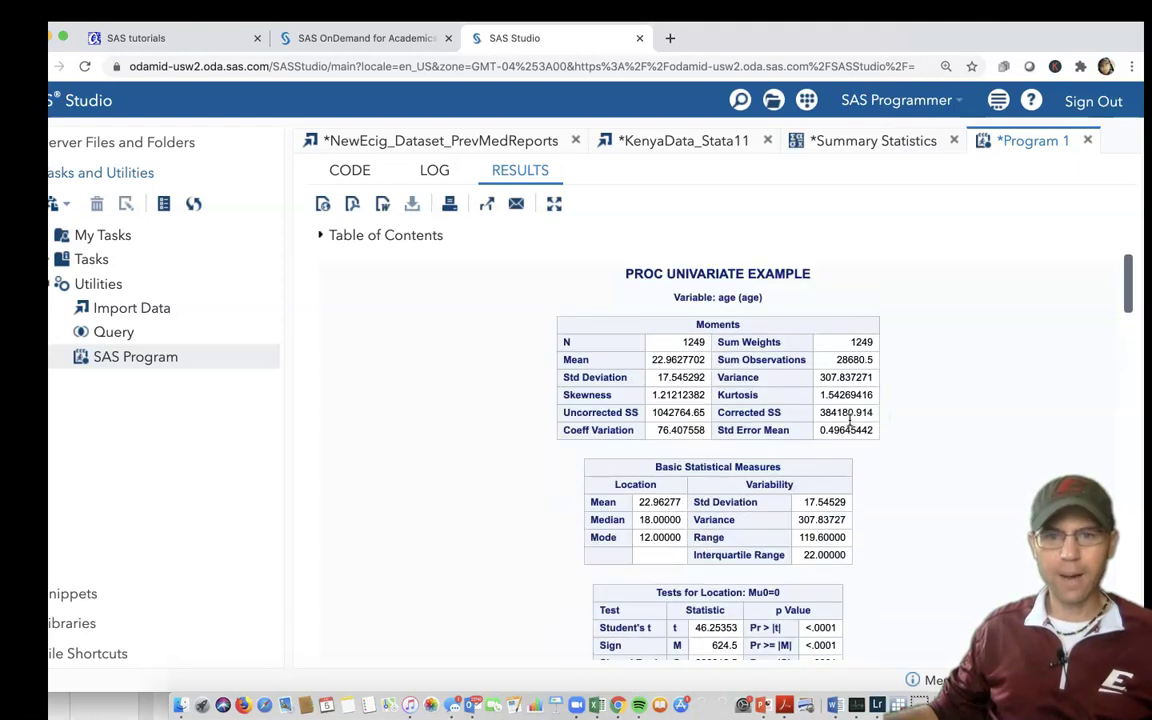
scroll(850, 421, down, 15)
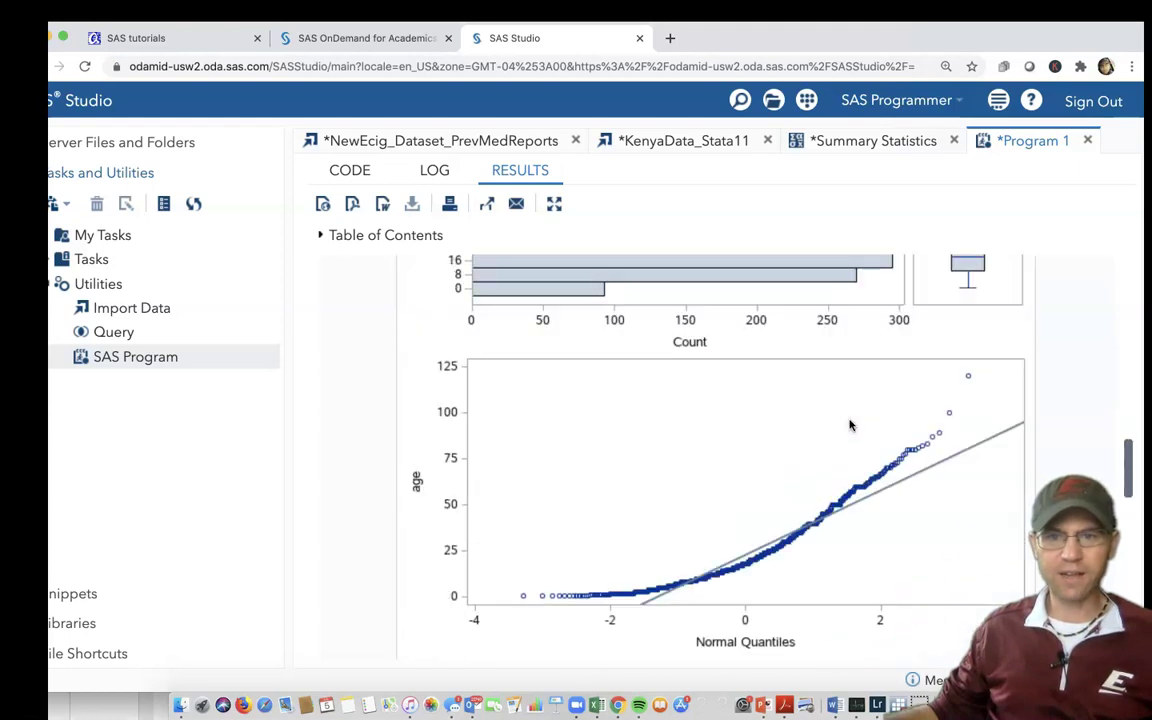
scroll(850, 422, down, 10)
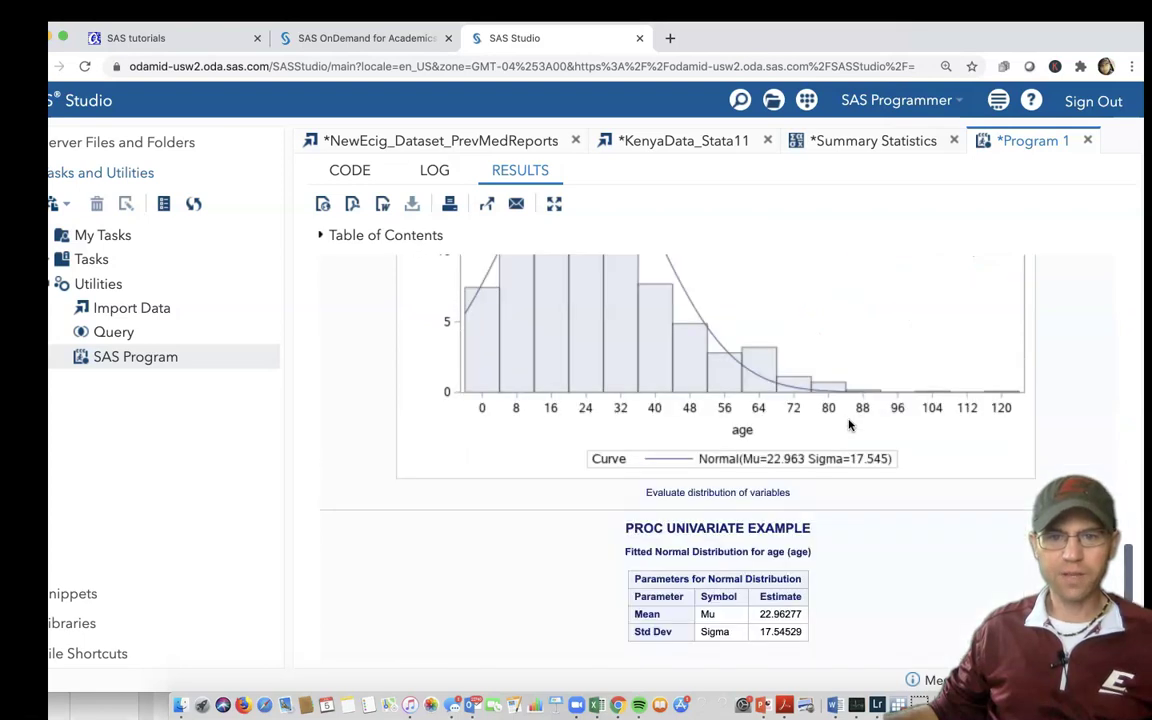
scroll(830, 440, up, 5)
scroll(818, 456, up, 10)
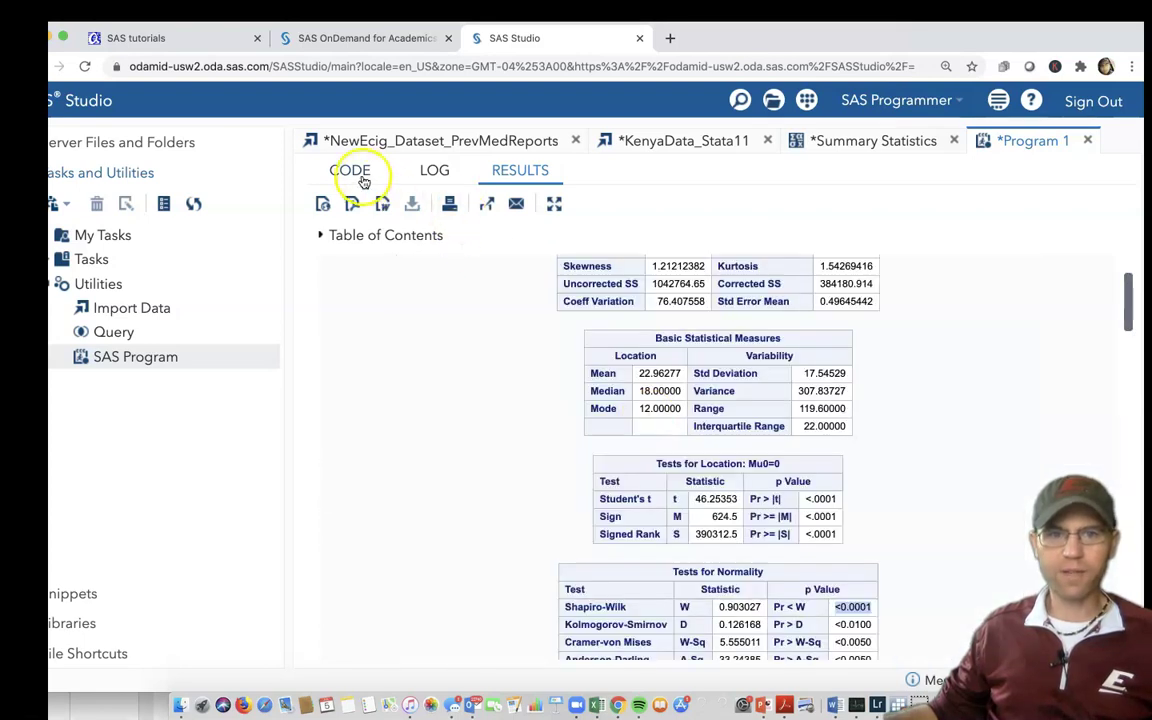
Step: Delete the semicolon ending the HISTOGRAM AGE/NORMAL (COLOR=RED W=5) statement on line 3
click(352, 172)
click(714, 300)
click(726, 267)
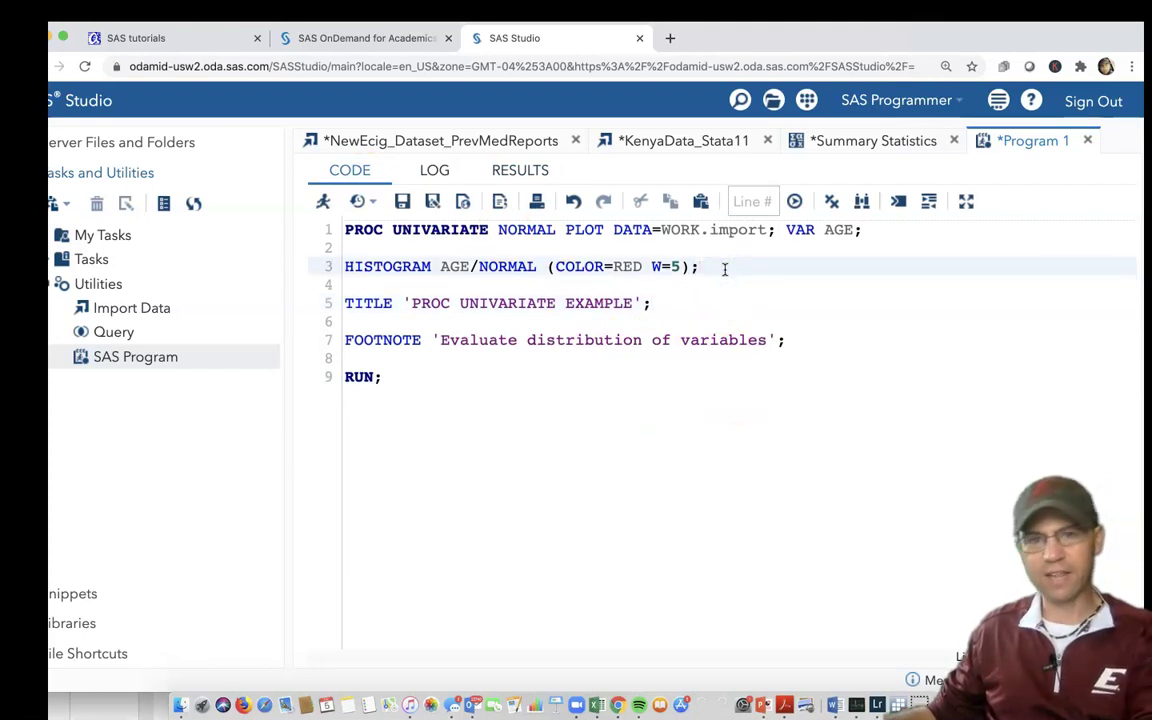
key(BackSpace)
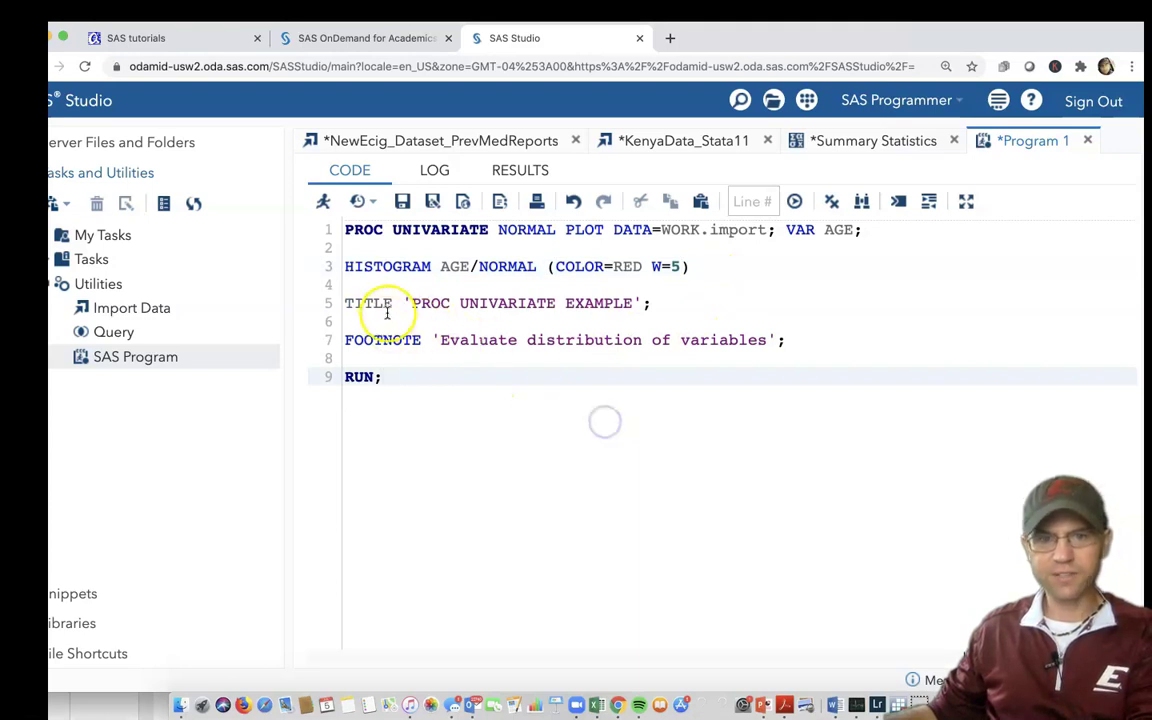
drag(398, 303, 348, 304)
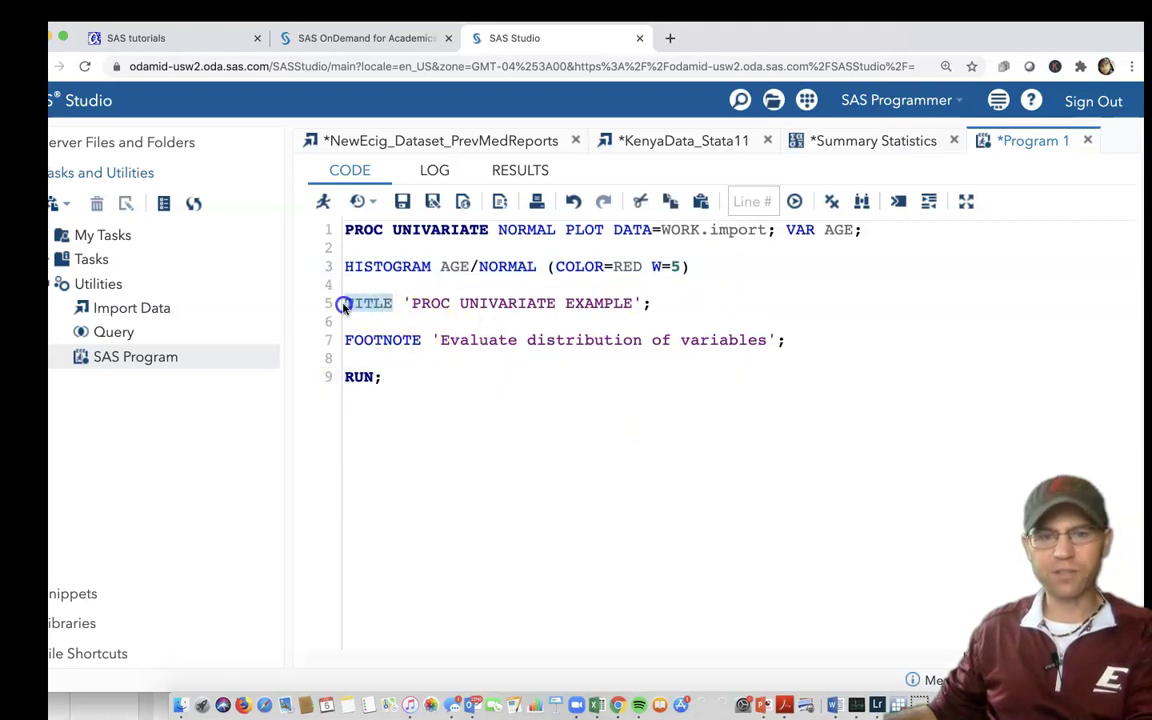
click(401, 305)
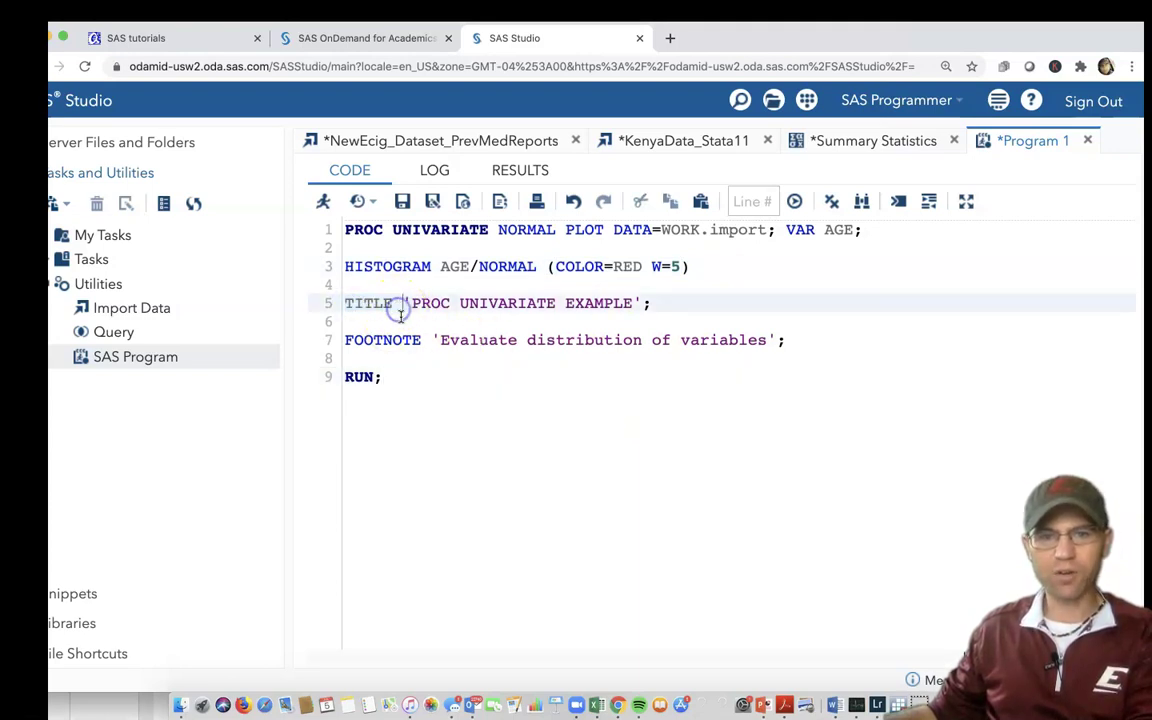
drag(392, 303, 348, 304)
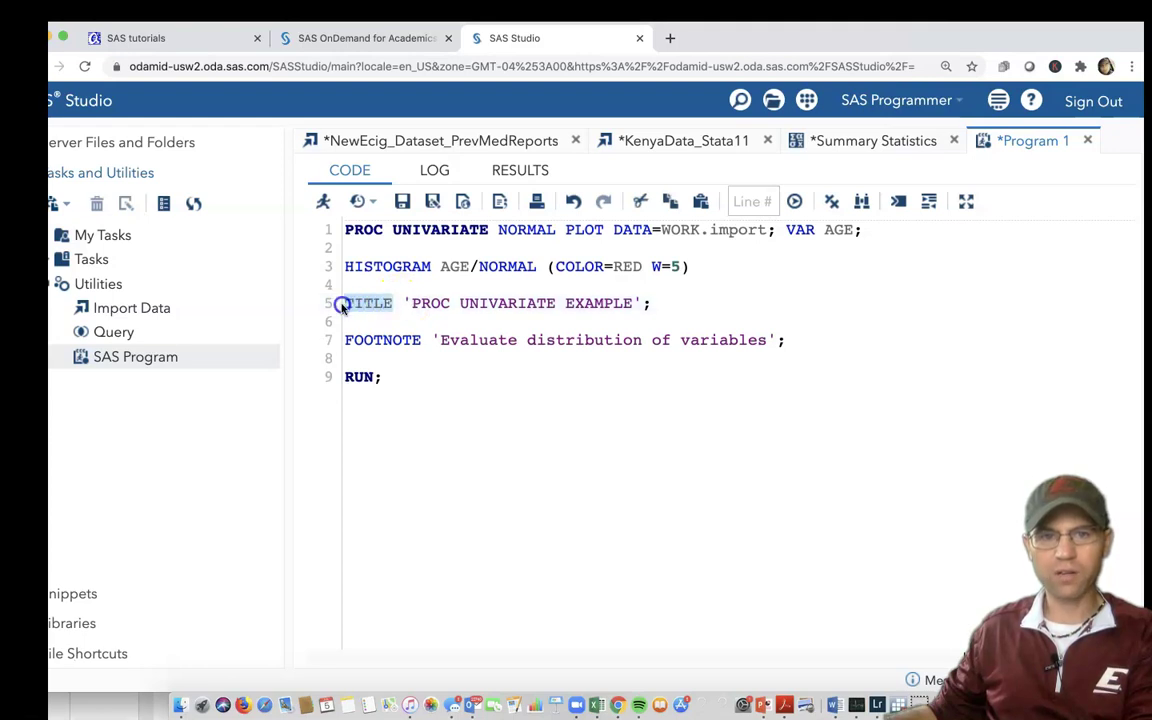
click(377, 302)
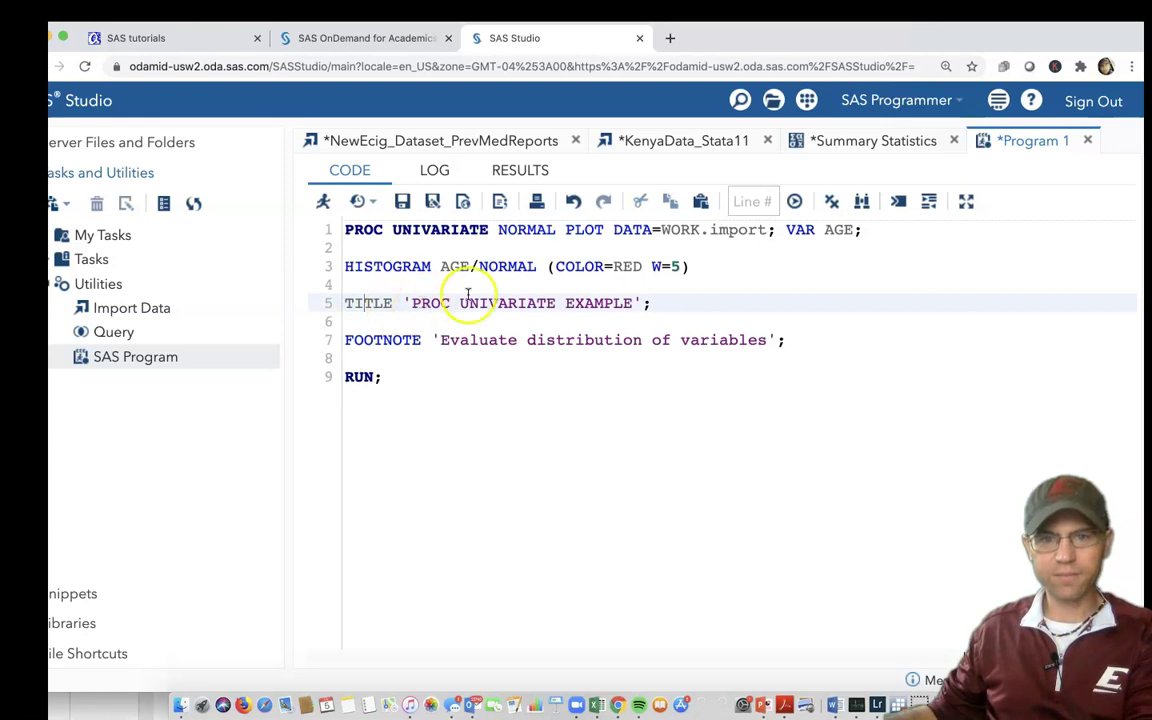
click(490, 362)
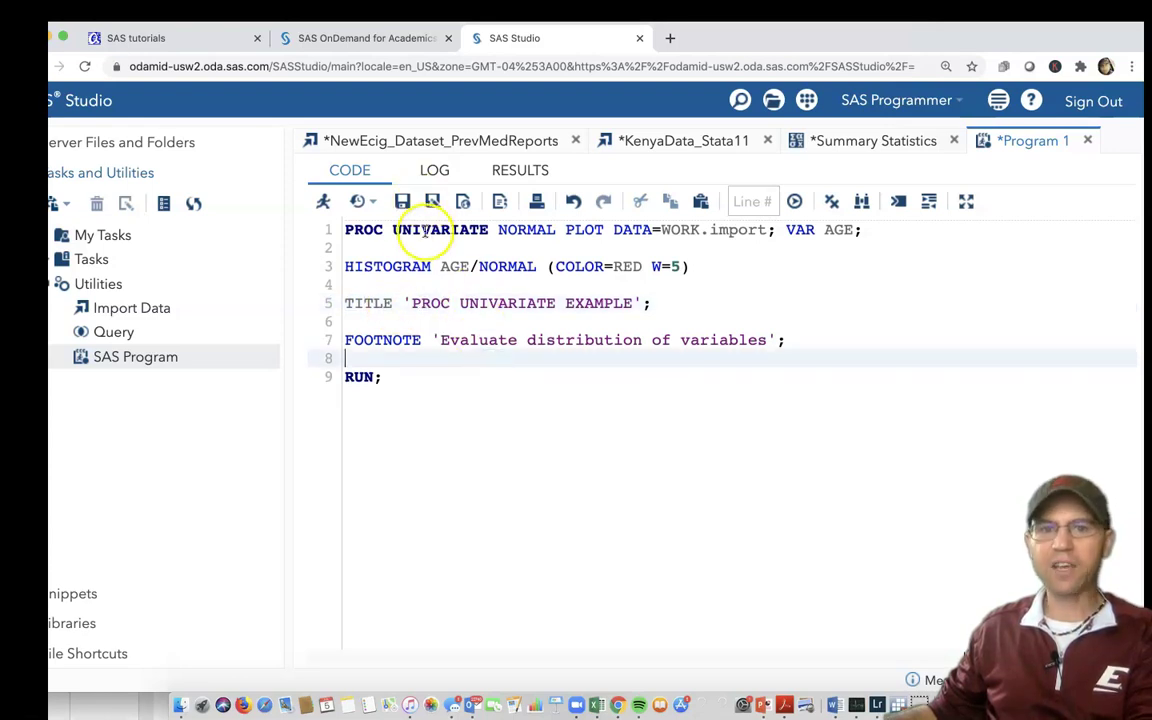
Step: Run the edited program and scroll the log to the errors it reports
click(327, 207)
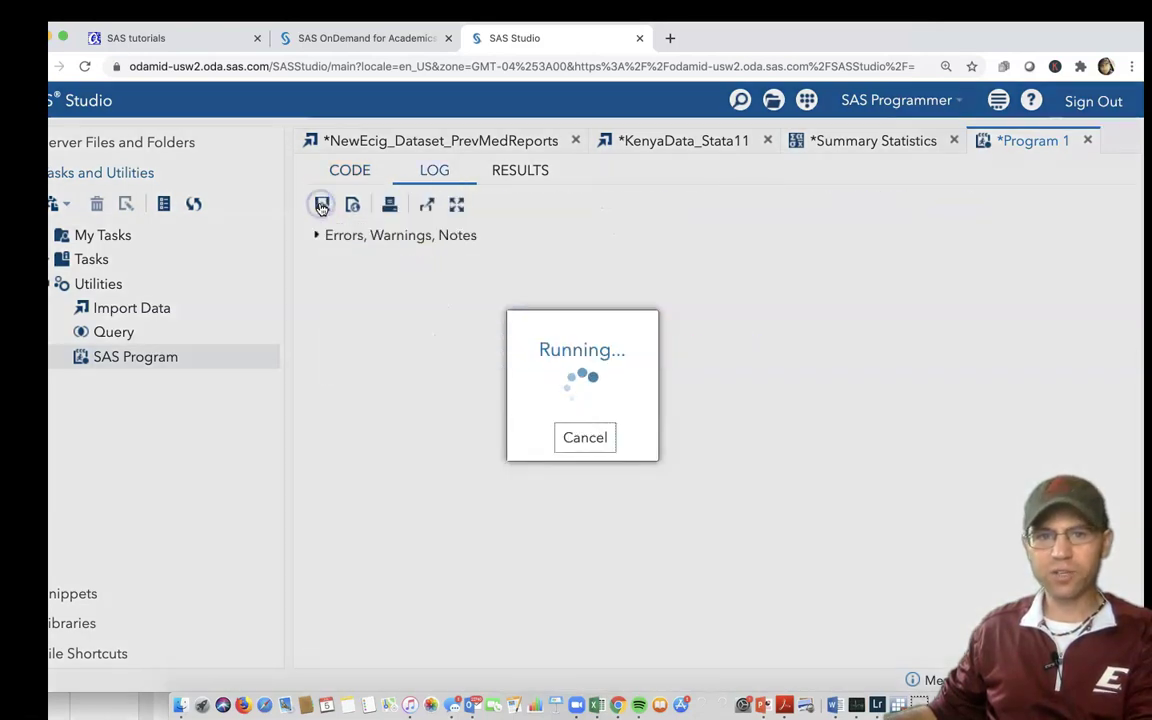
scroll(680, 489, up, 3)
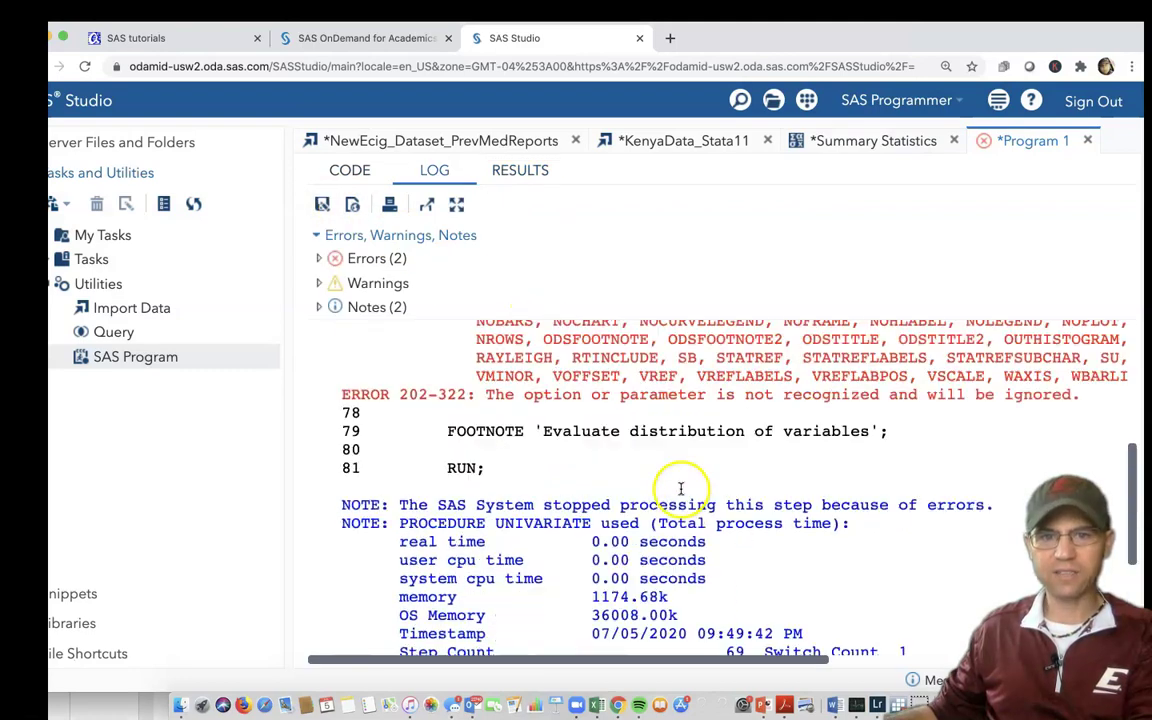
scroll(680, 489, down, 4)
scroll(679, 492, up, 5)
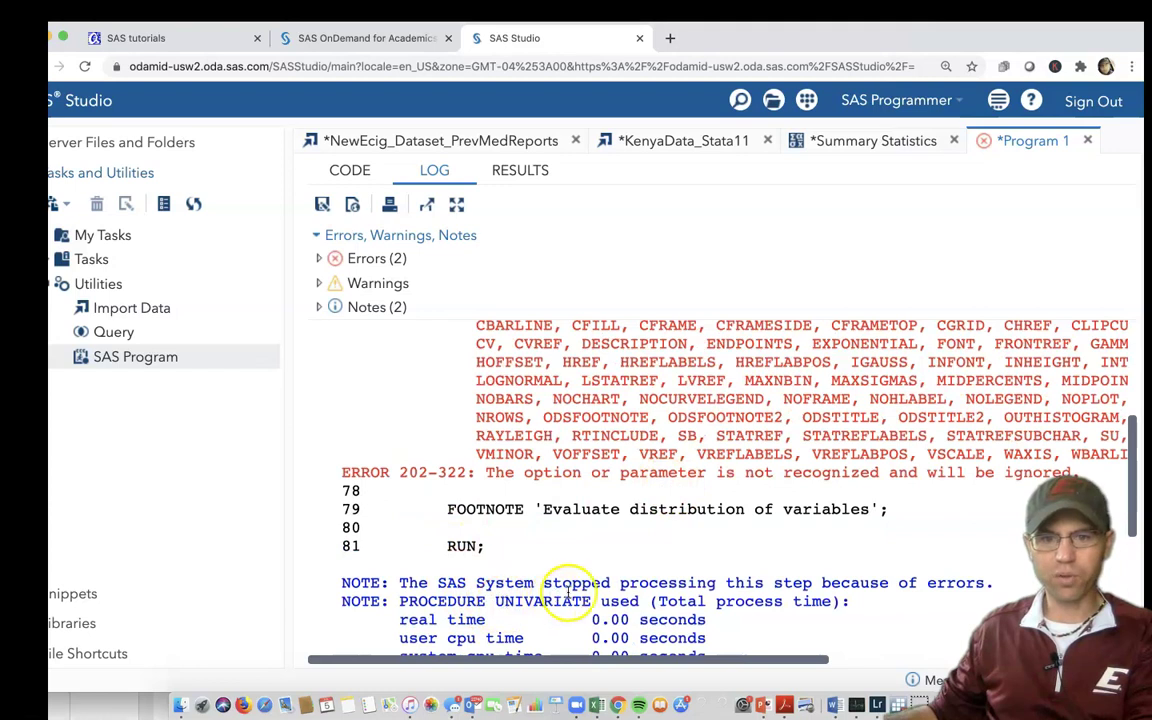
scroll(669, 586, down, 2)
scroll(653, 580, up, 3)
scroll(653, 575, up, 1)
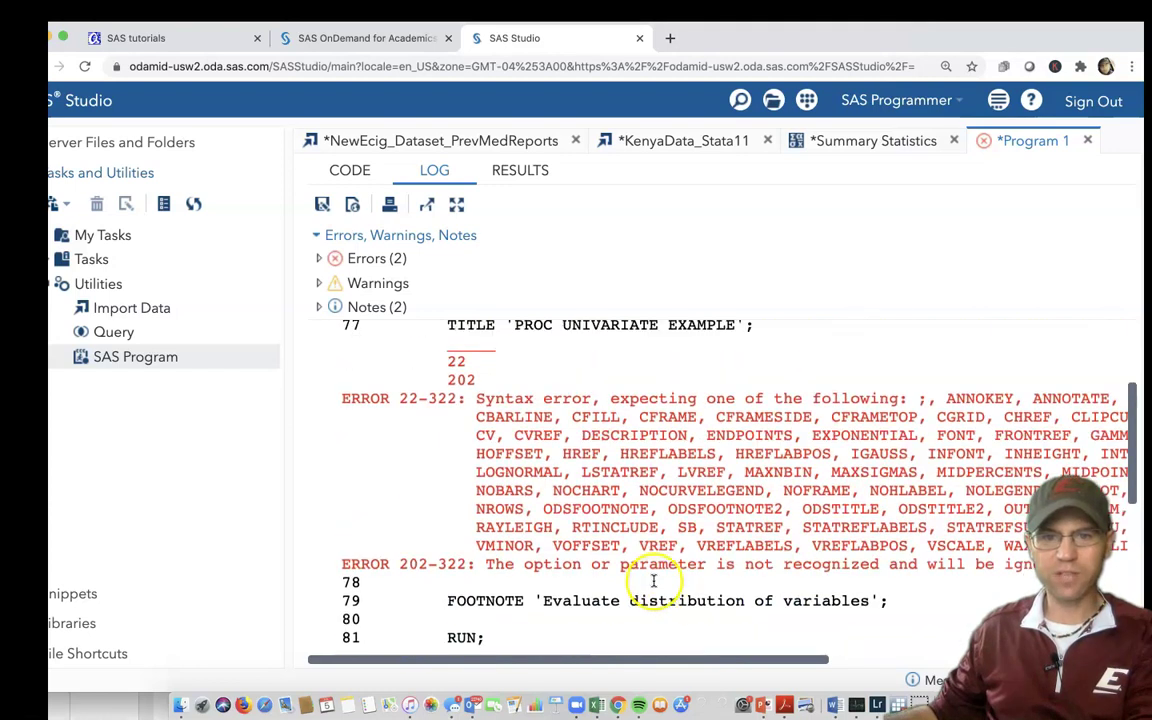
Step: Highlight the ERROR 22-322 syntax and 202-322 unrecognized-option messages at the TITLE statement
drag(340, 397, 1000, 565)
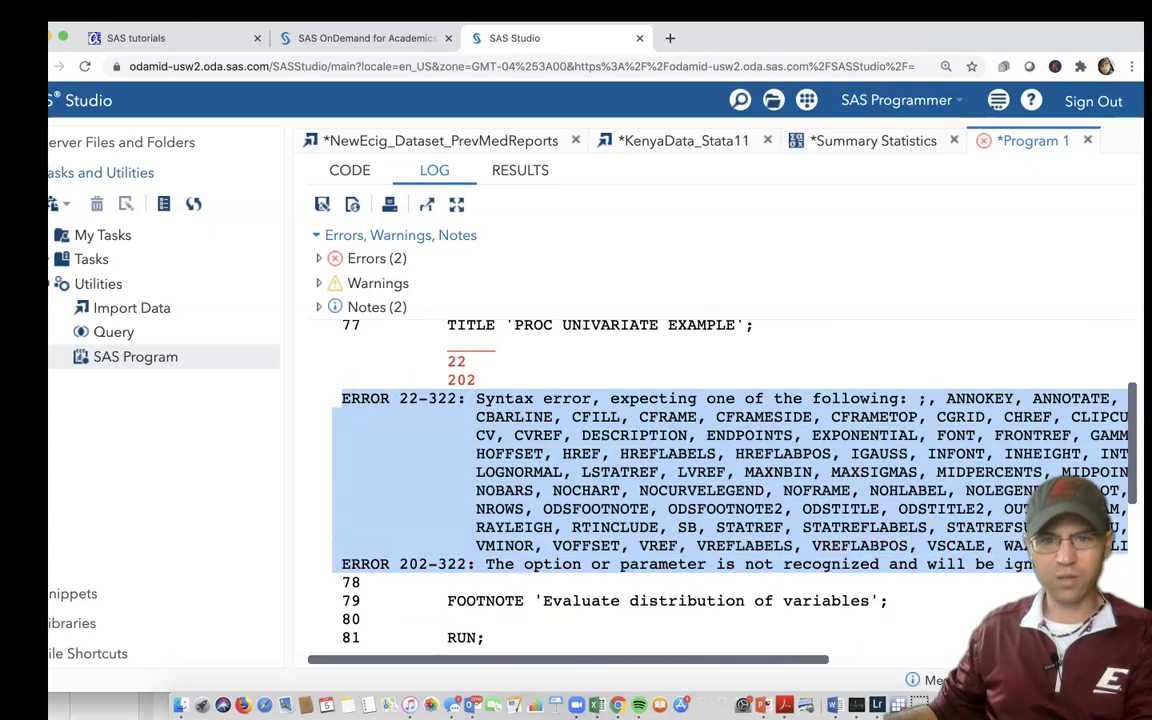
click(951, 548)
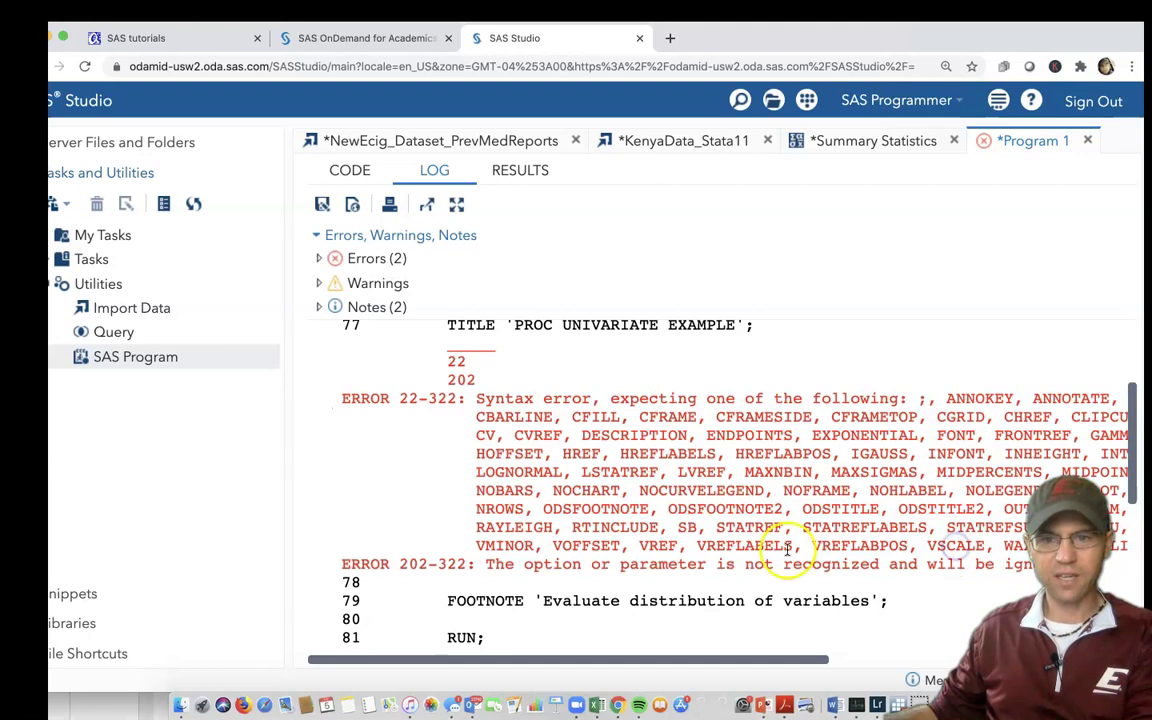
drag(486, 566, 1027, 566)
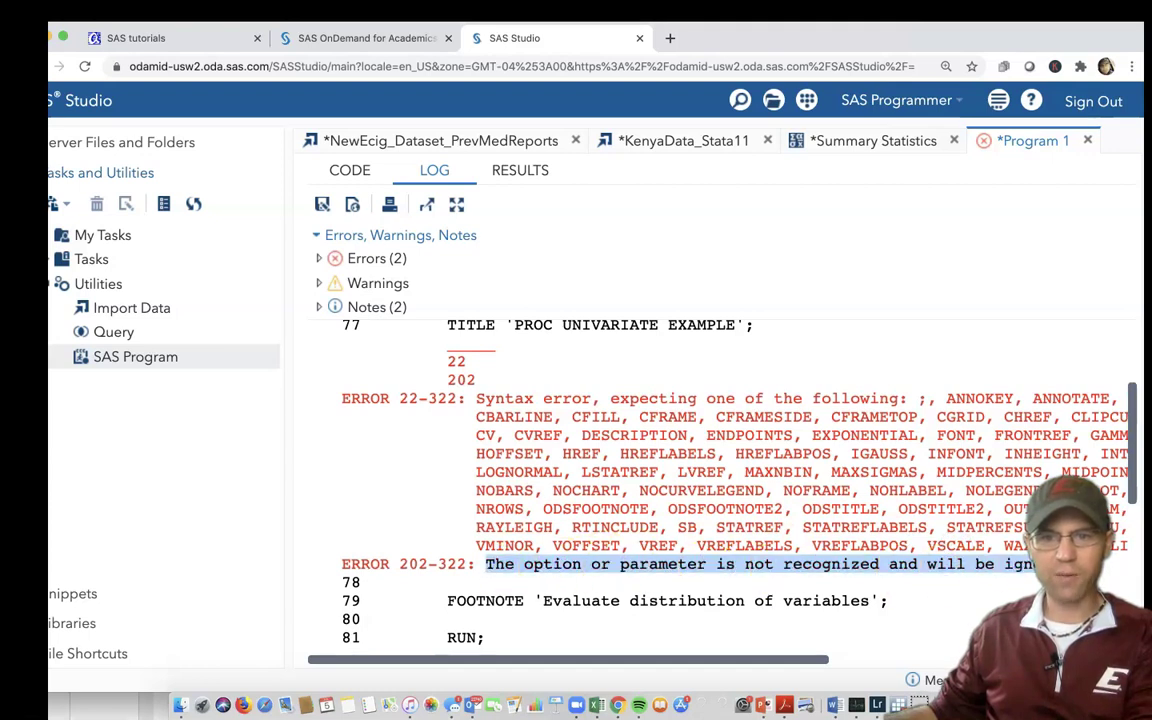
scroll(553, 368, up, 5)
Step: Restore the semicolon after W=5) at the end of the HISTOGRAM statement
click(352, 172)
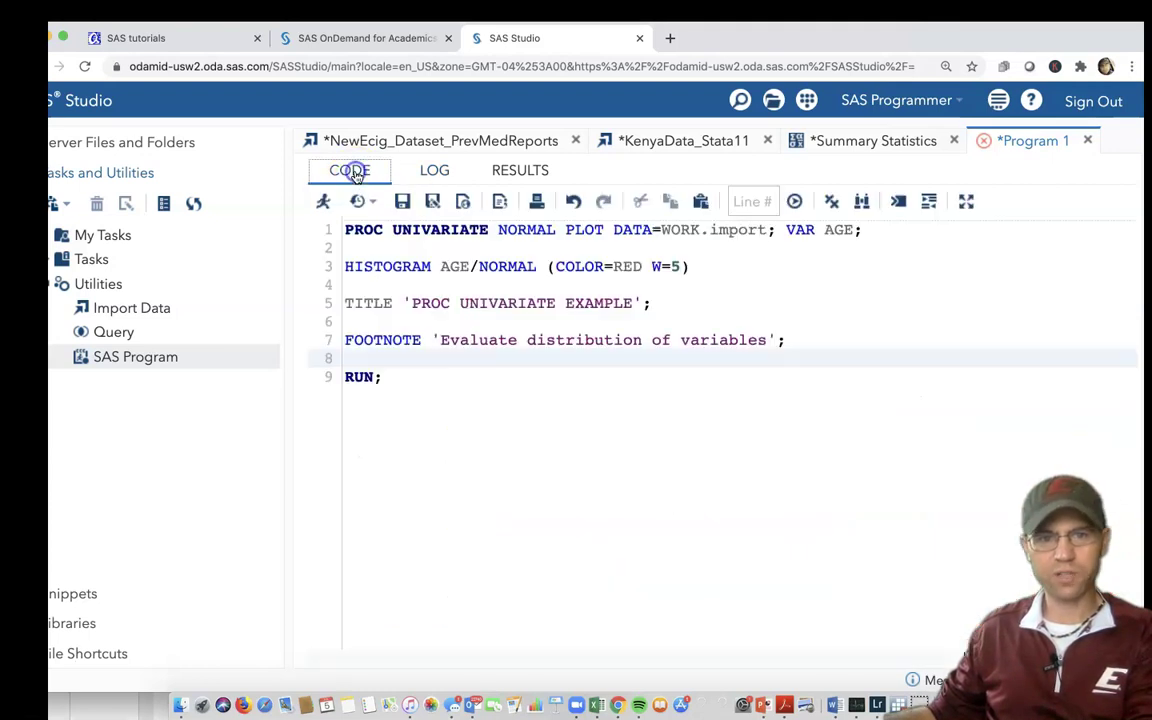
click(667, 306)
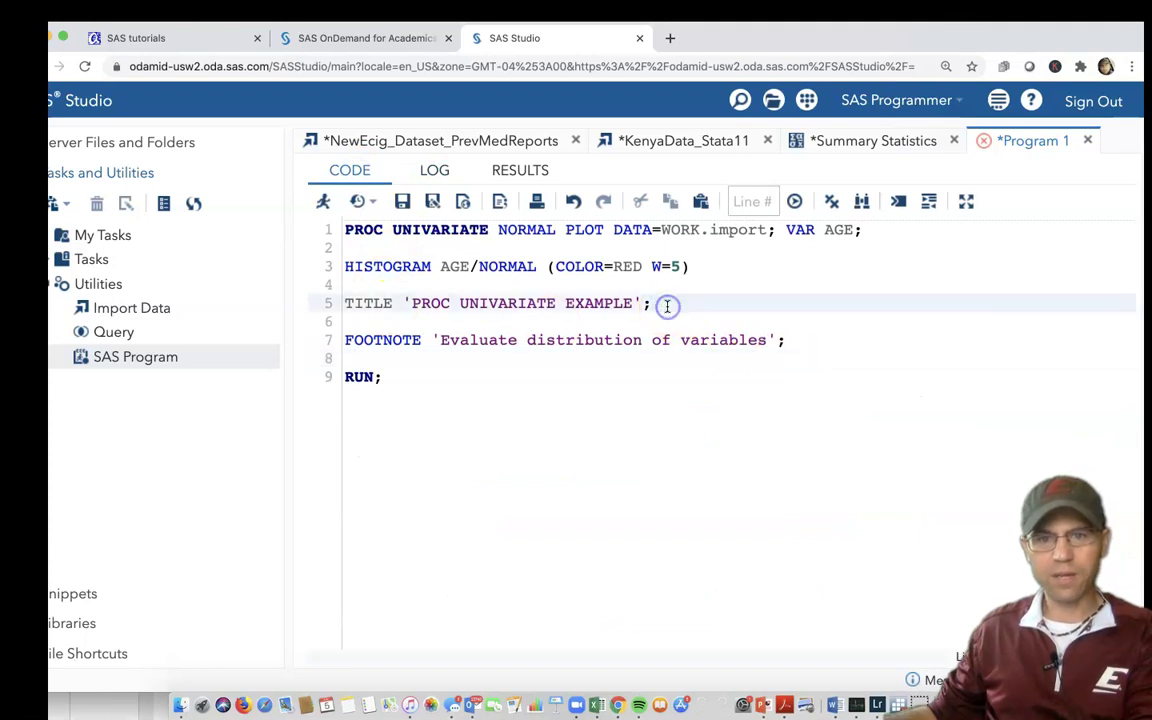
click(712, 269)
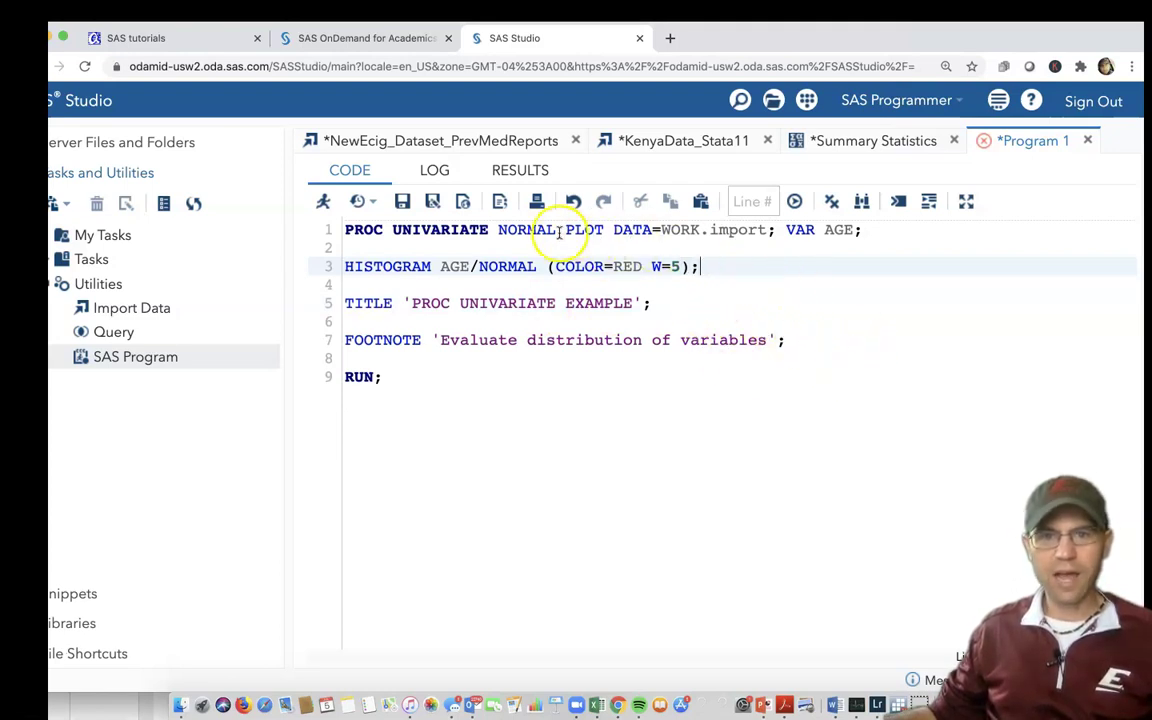
drag(340, 230, 838, 232)
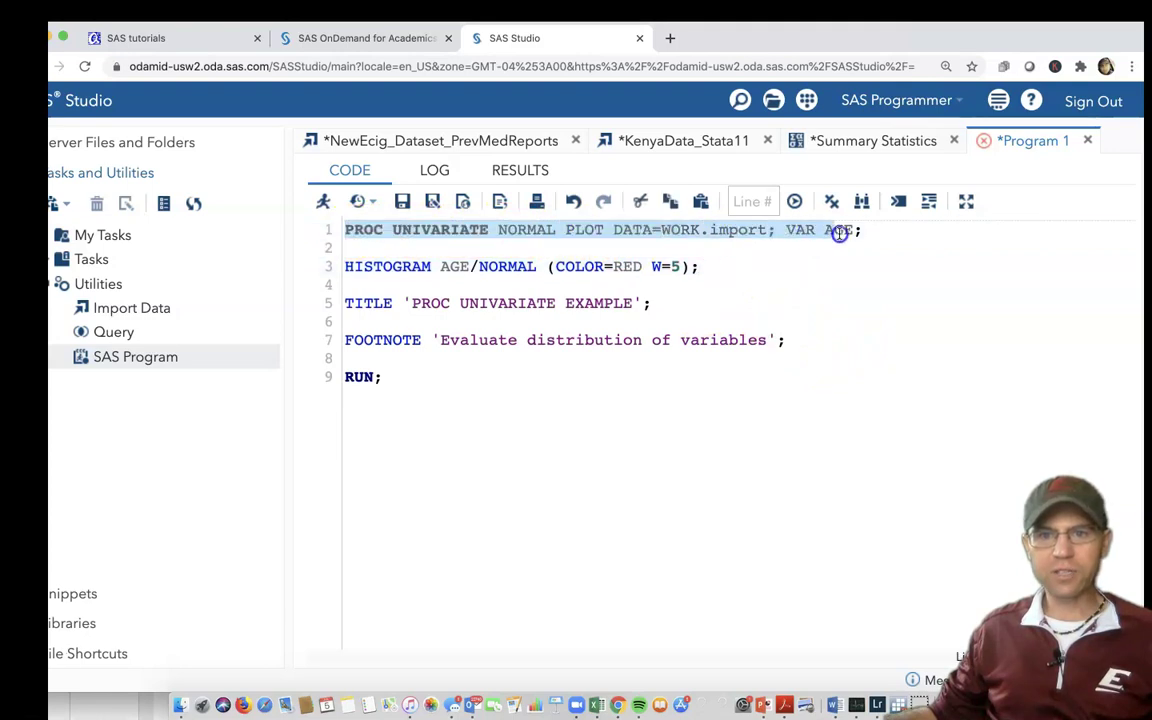
click(762, 232)
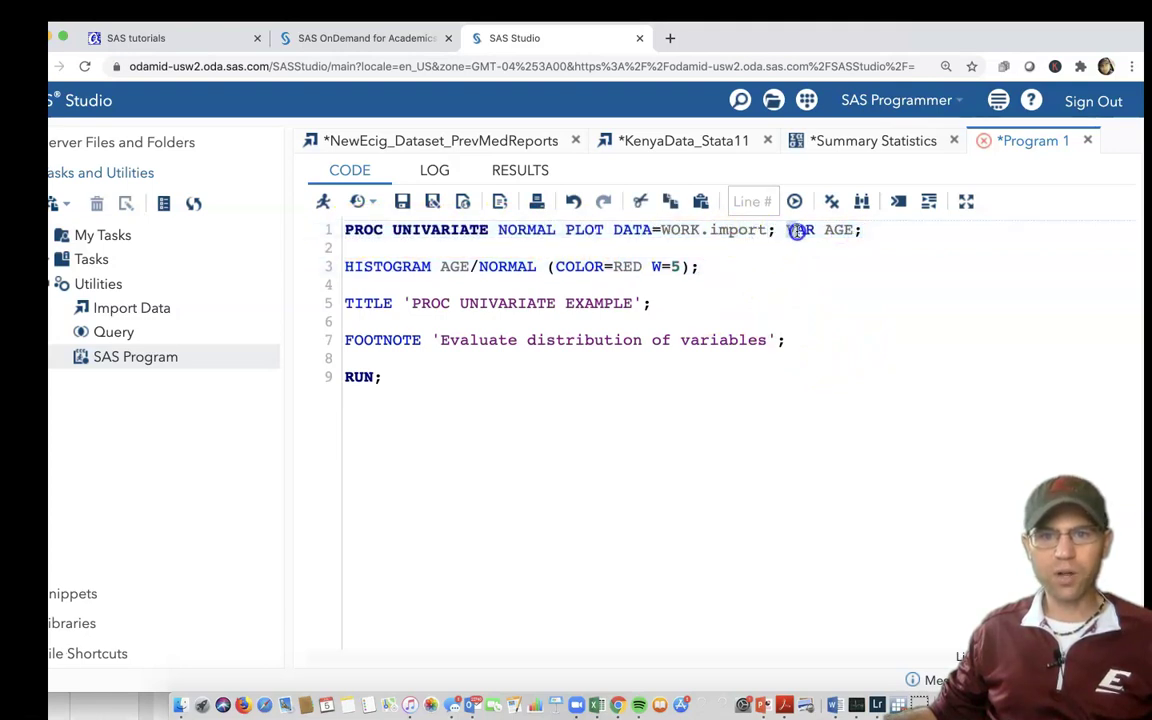
click(861, 230)
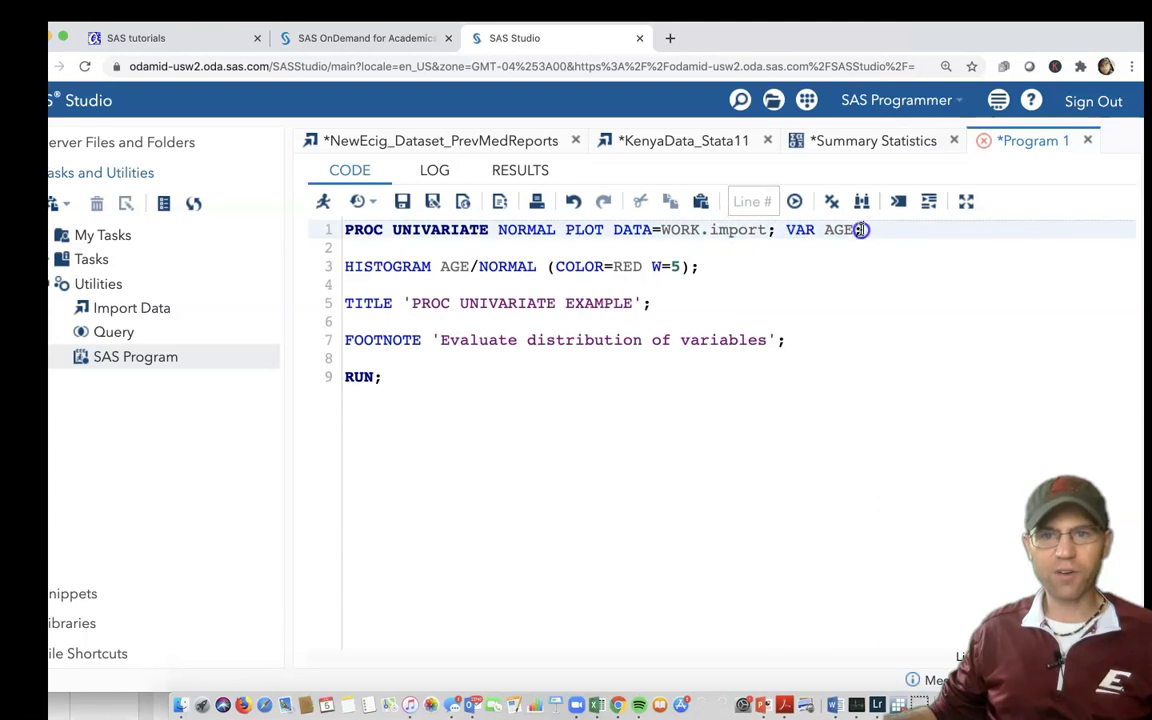
click(692, 266)
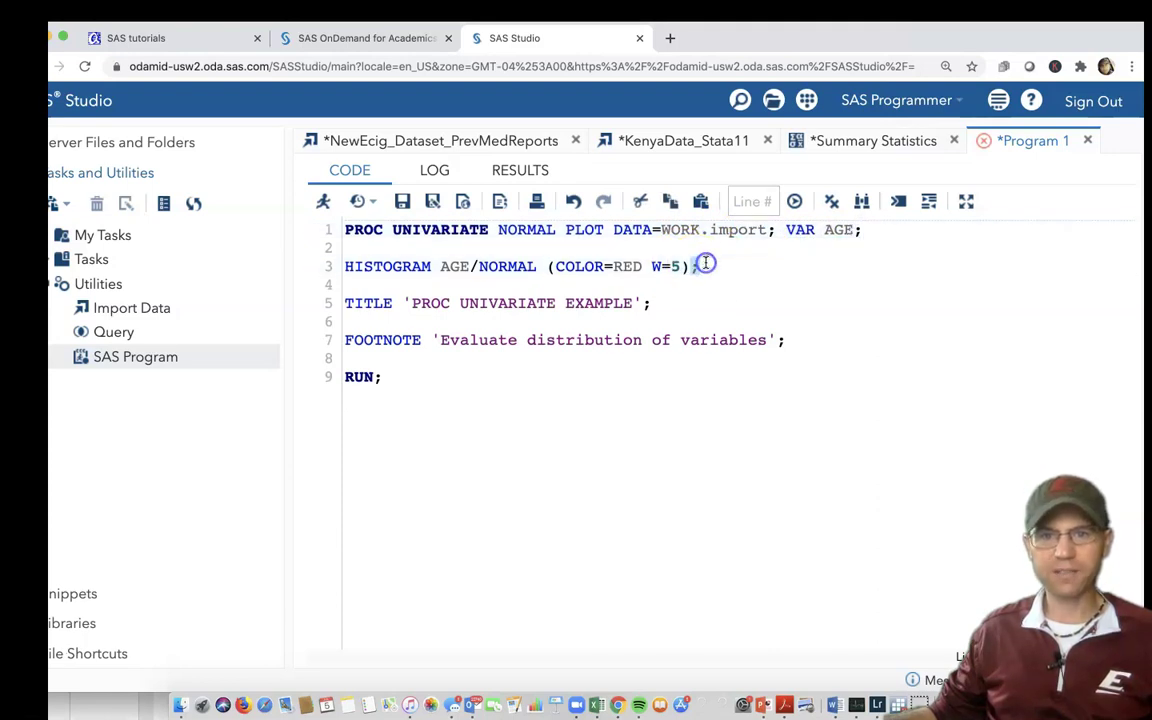
text(;)
click(692, 288)
Step: Append the initials JM inside the TITLE and FOOTNOTE quotes
click(636, 303)
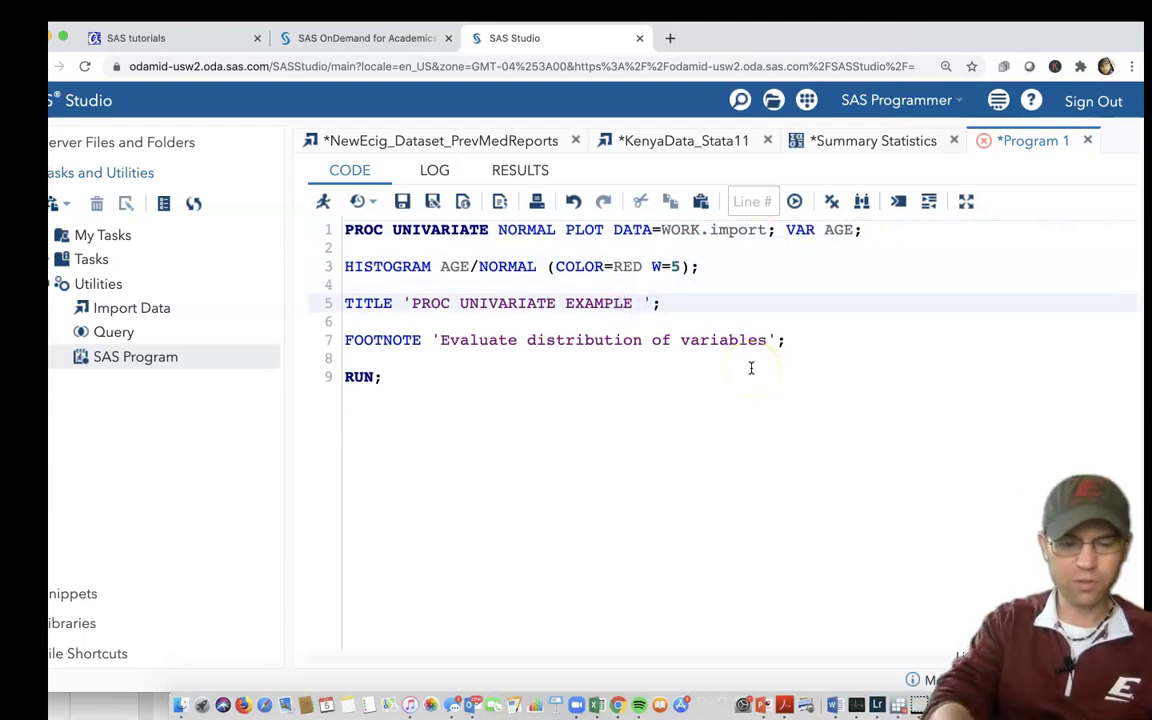
text(JM)
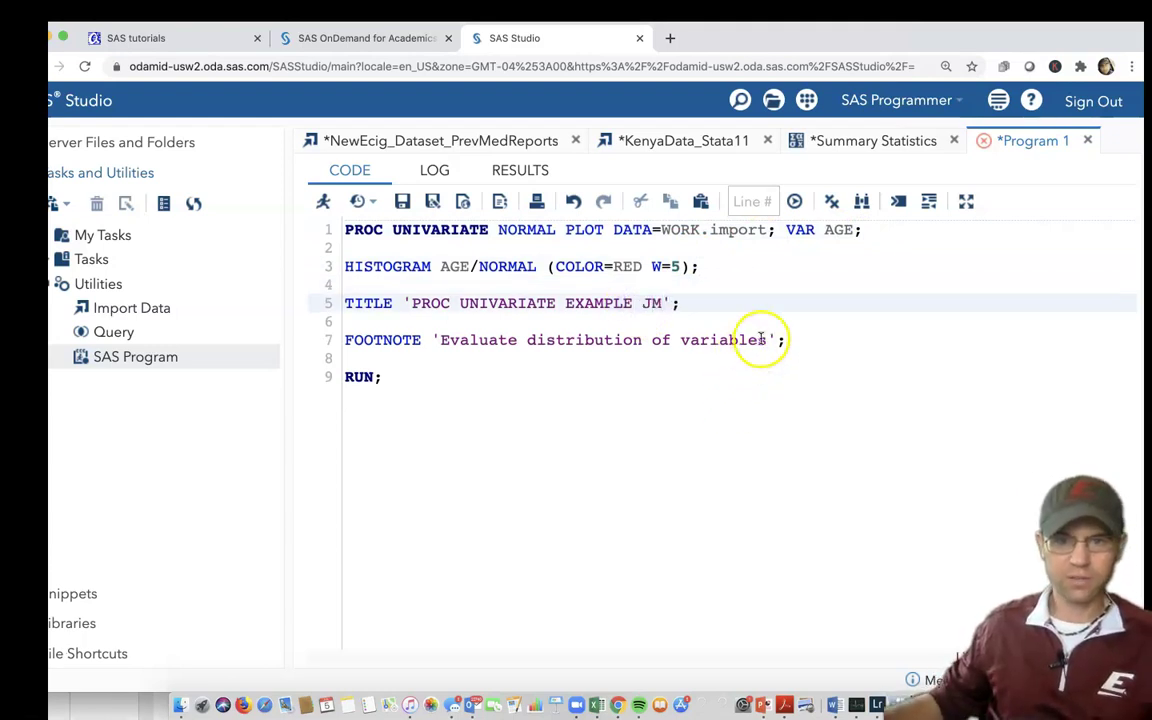
click(769, 341)
text(JM)
Step: Insert two blank lines above the RUN; statement
click(499, 380)
click(459, 361)
key(Return)
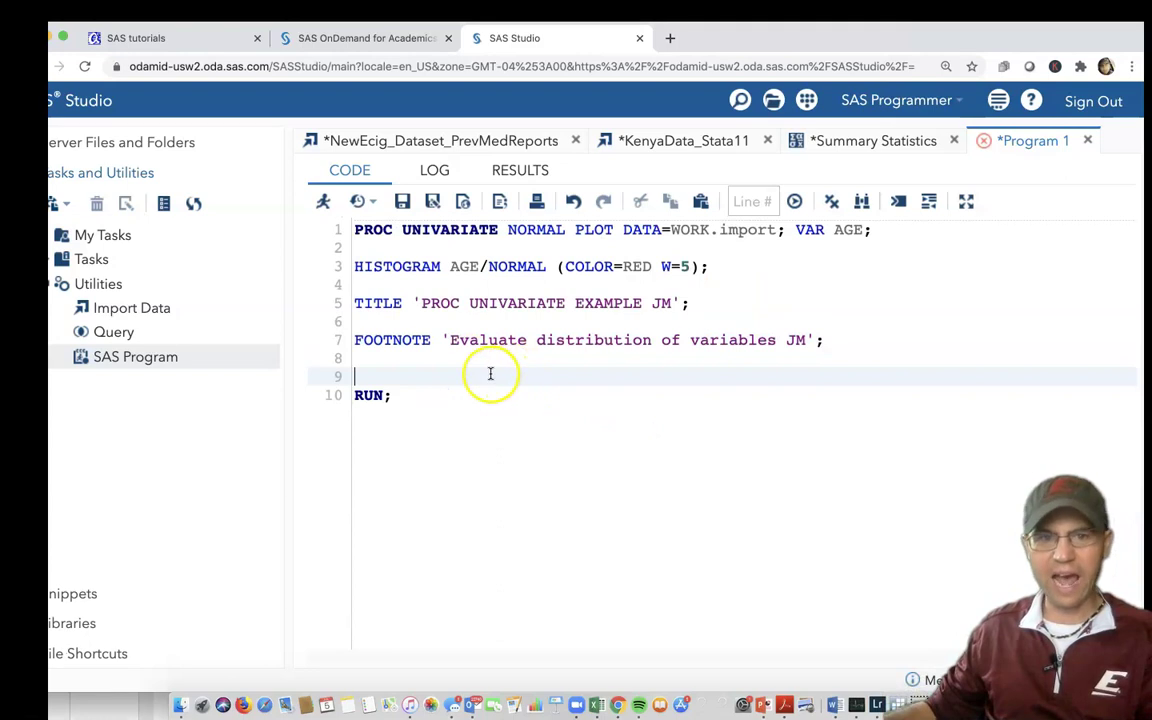
key(Return)
Step: Copy the age-by-diarrhea28 proc means step (lines 18–21) from the Summary Statistics task code
click(449, 375)
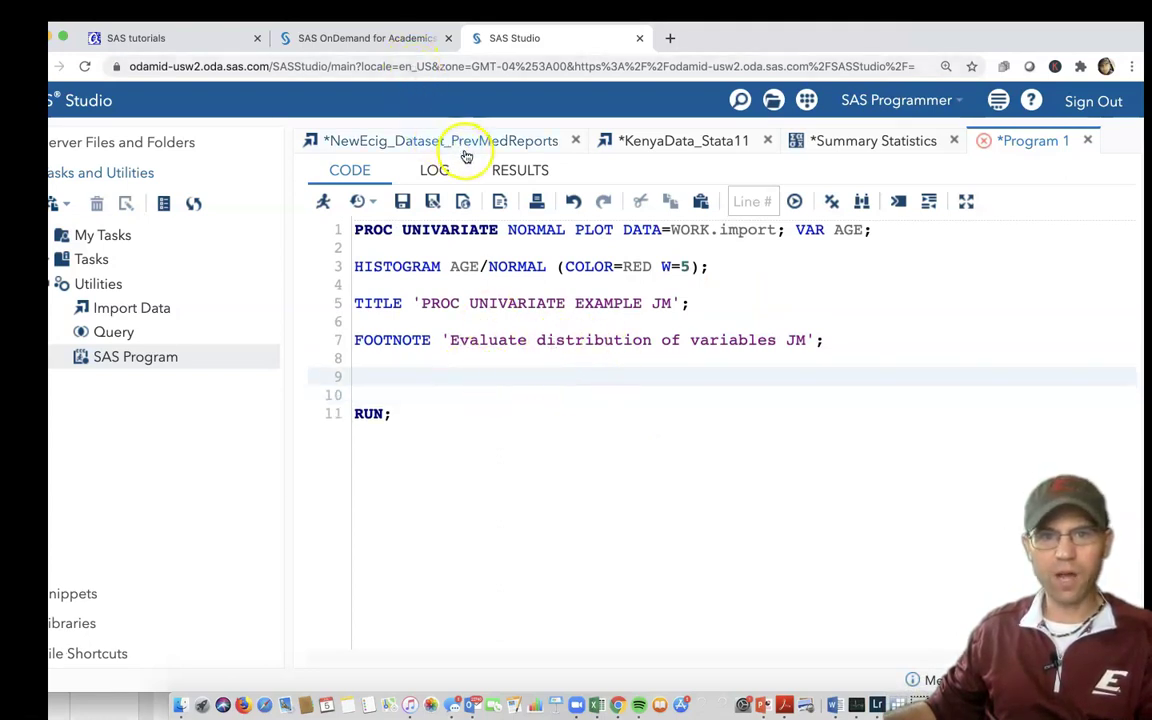
click(835, 143)
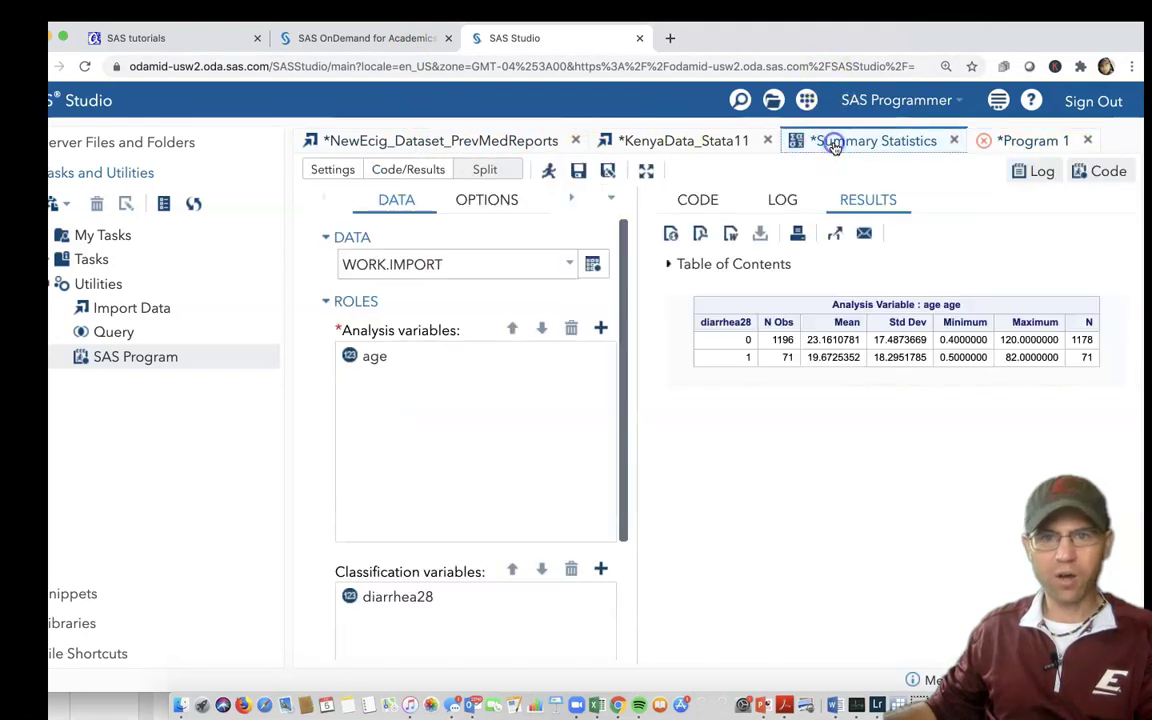
click(782, 205)
click(699, 197)
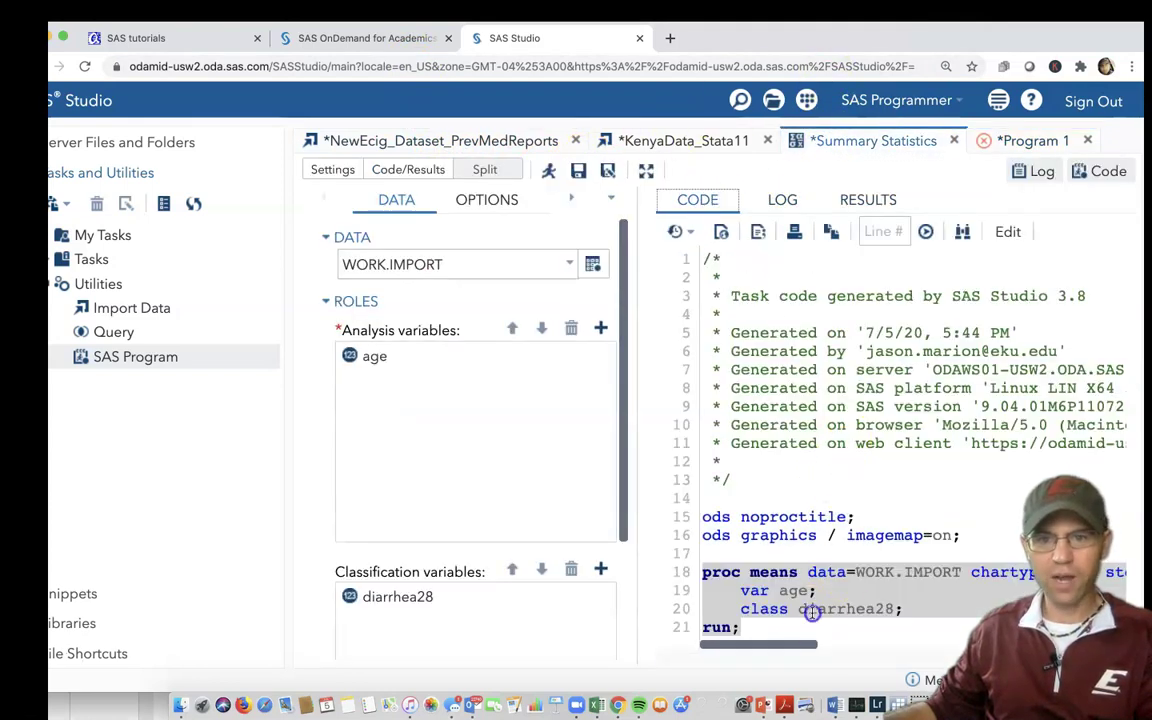
drag(785, 626, 701, 571)
right_click(701, 571)
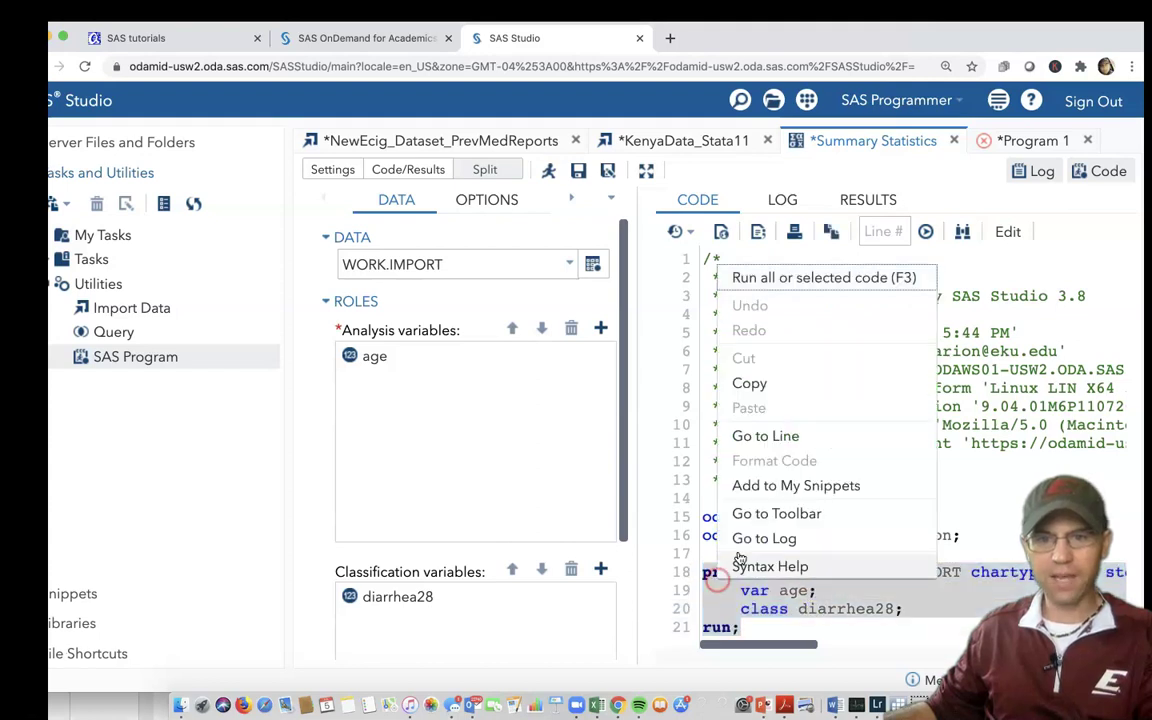
click(755, 383)
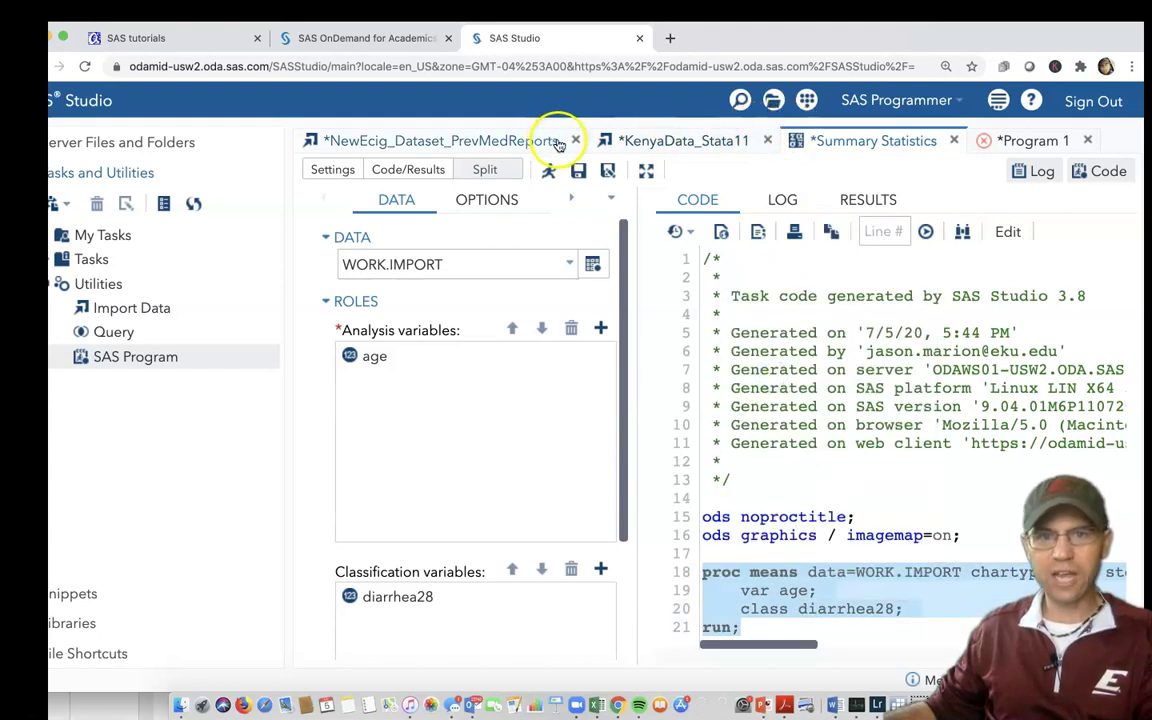
Step: Paste the proc means step into Program 1 at line 9 and delete its extra run;
drag(828, 55, 970, 46)
click(818, 152)
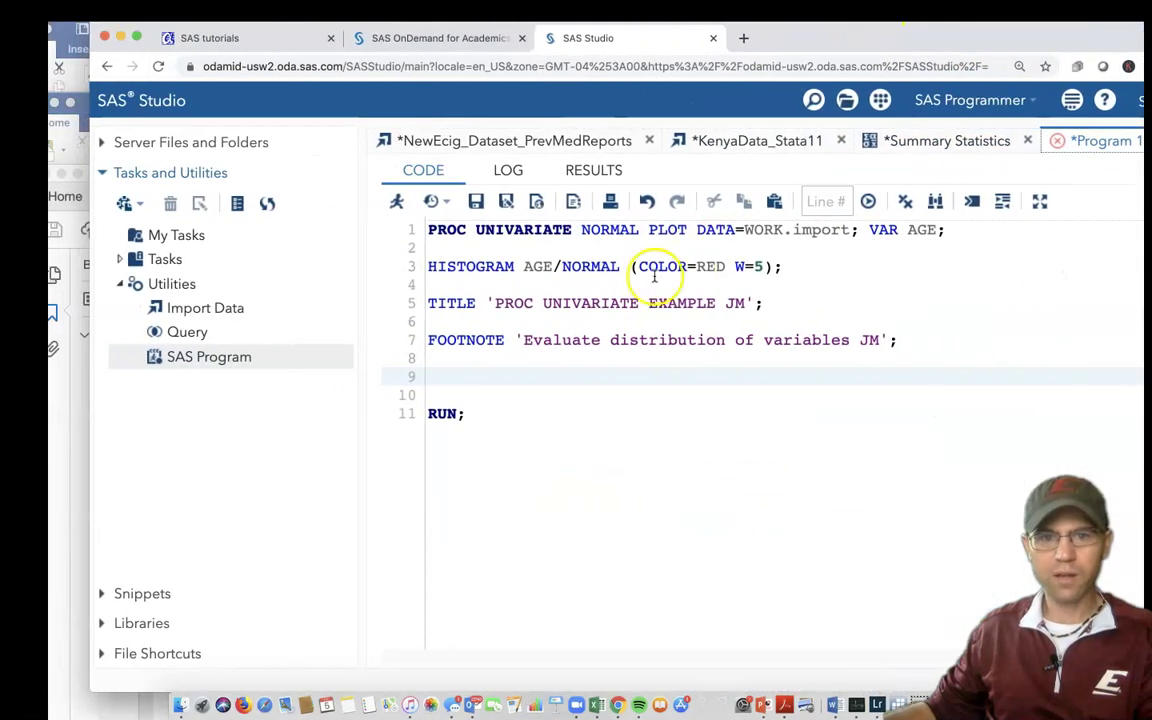
click(537, 383)
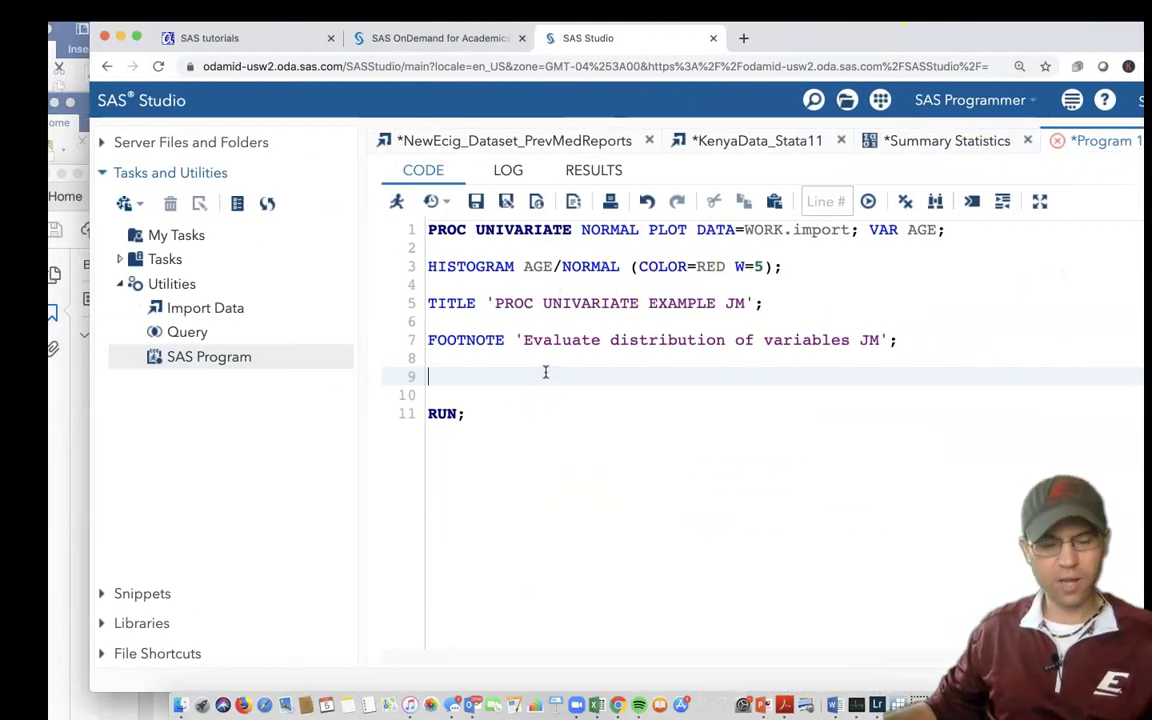
key(super+v)
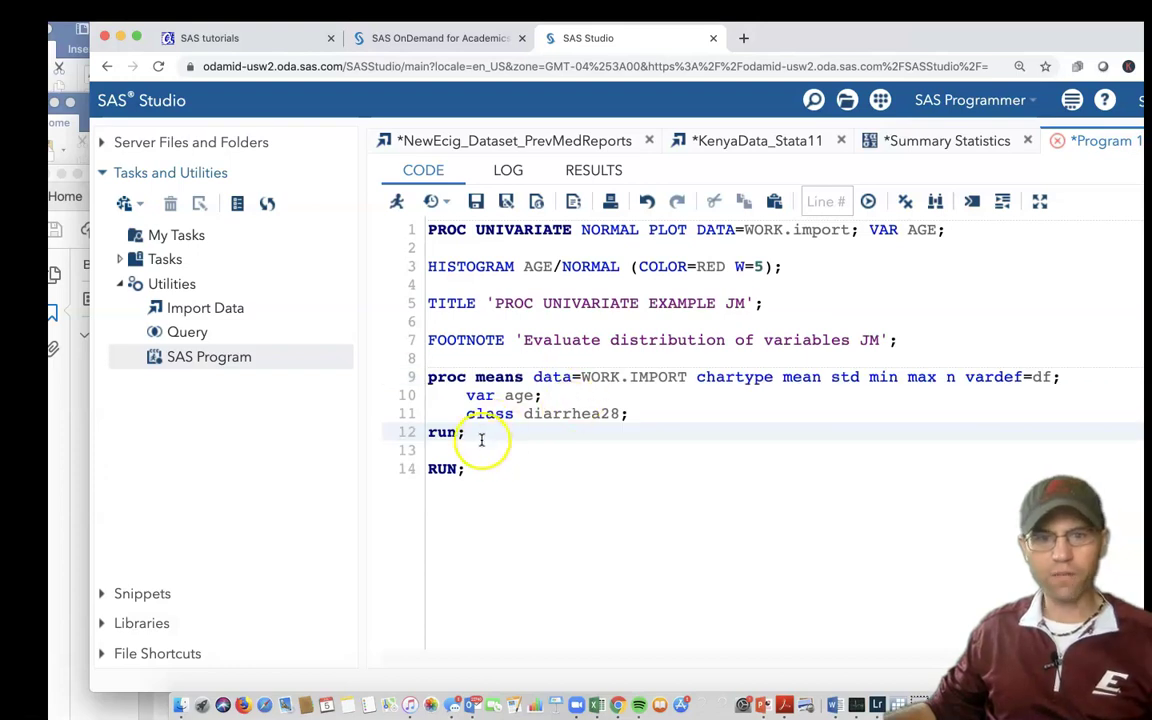
drag(481, 438, 433, 432)
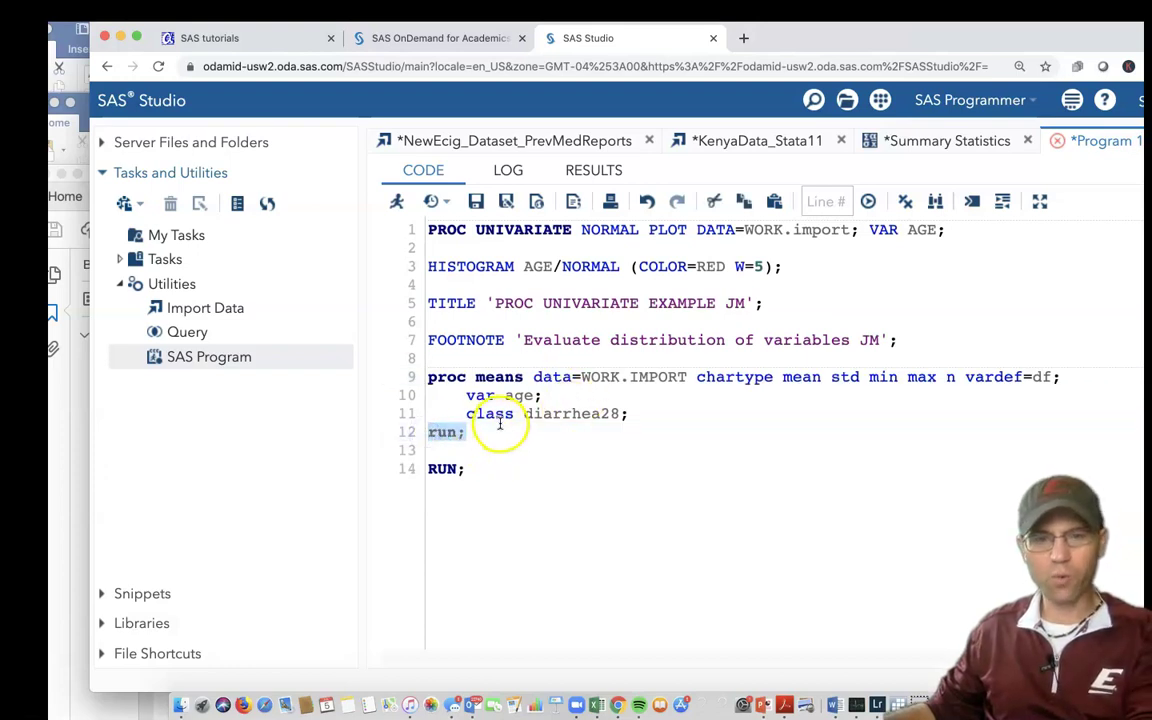
key(BackSpace)
key(Delete)
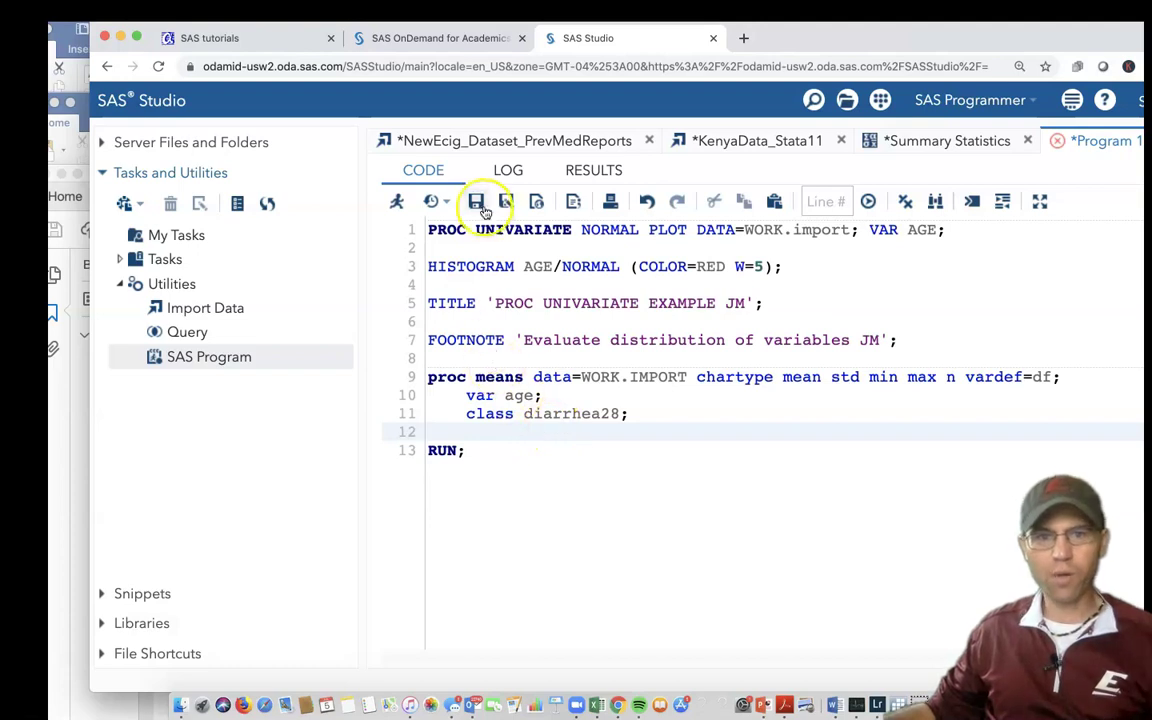
Step: Run the combined PROC UNIVARIATE and proc means program
drag(424, 229, 531, 232)
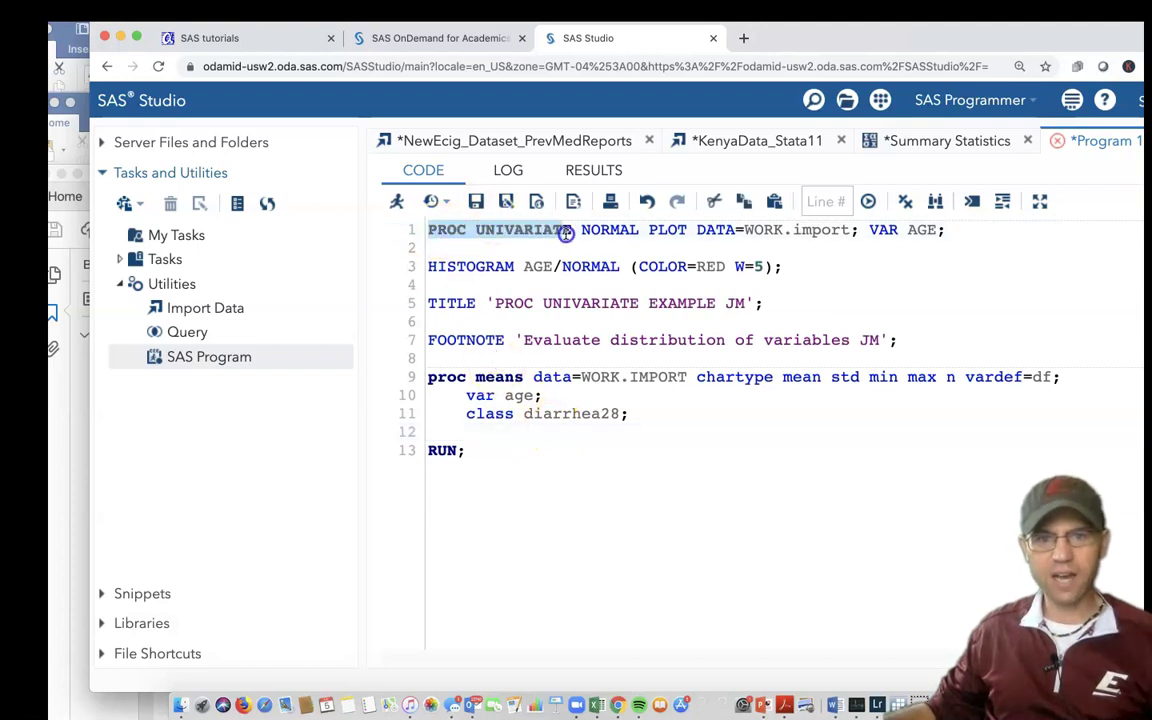
drag(524, 380, 440, 384)
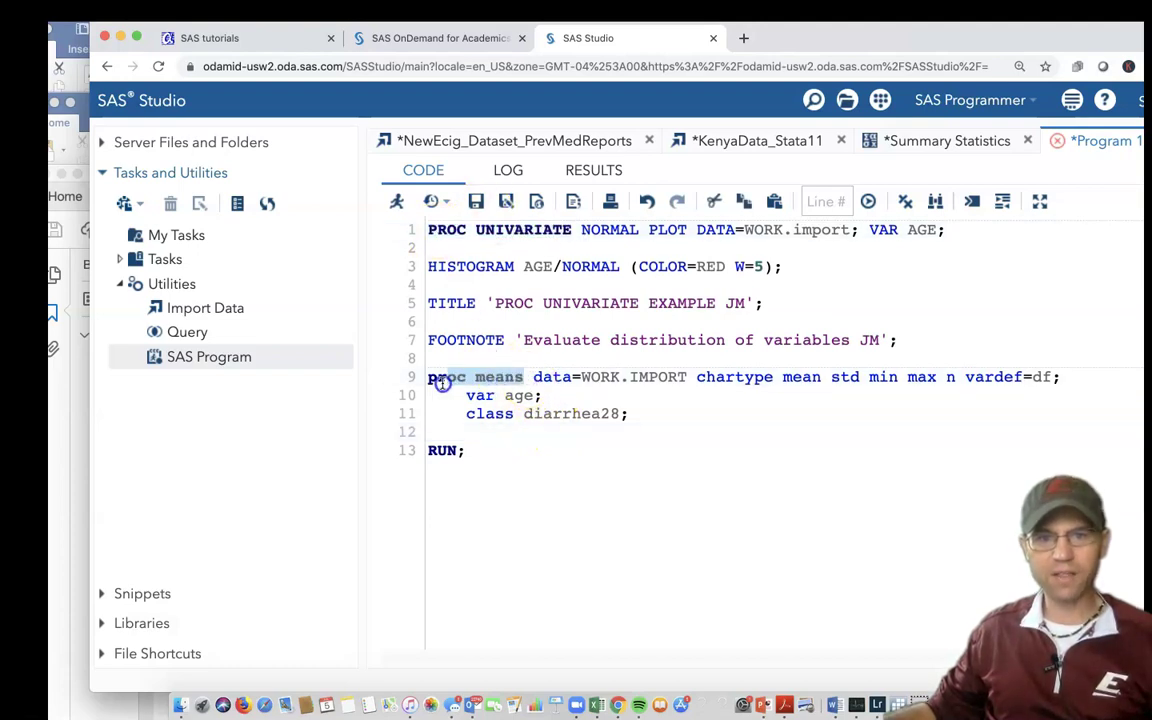
click(507, 465)
drag(612, 463, 379, 227)
click(537, 421)
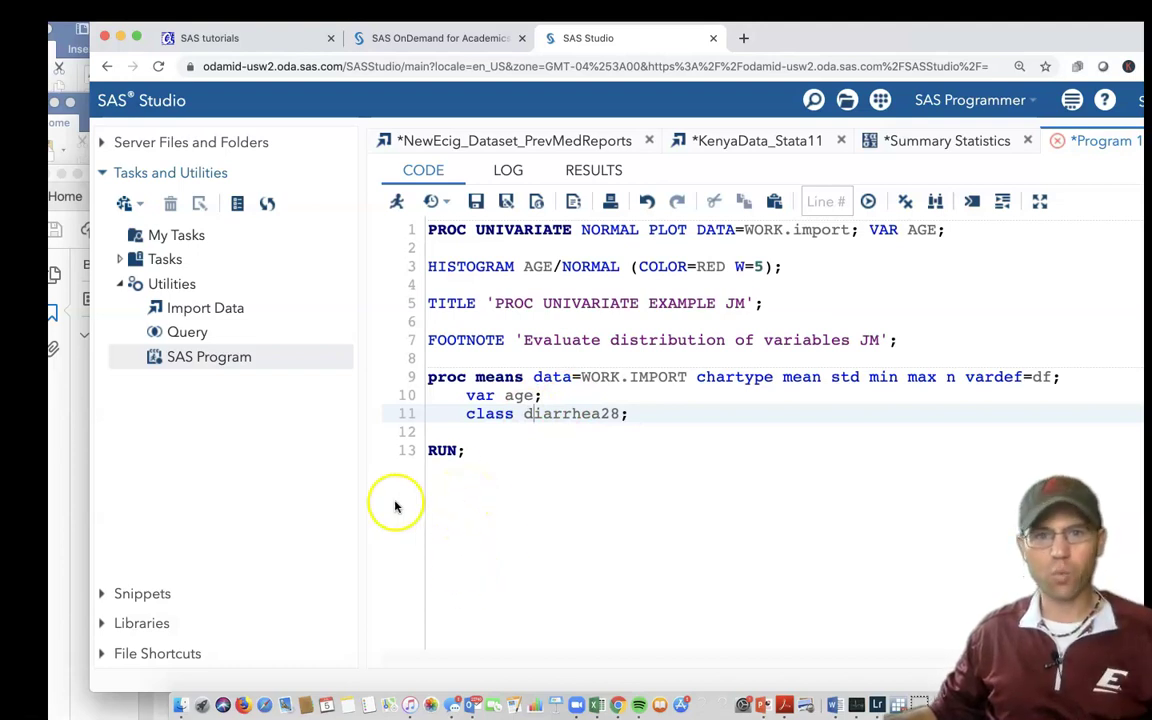
drag(525, 452, 424, 323)
click(514, 462)
click(398, 204)
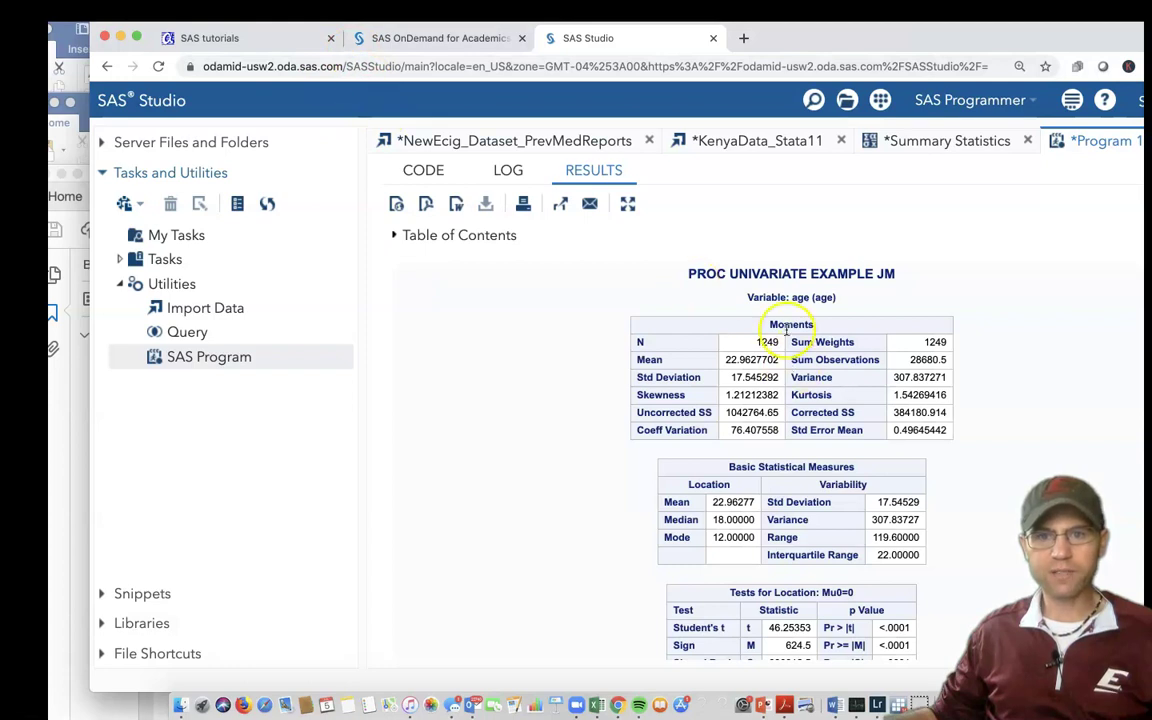
Step: Scroll from the PROC UNIVARIATE EXAMPLE JM title down to the age-by-diarrhea28 means table
drag(686, 273, 898, 275)
scroll(894, 395, down, 5)
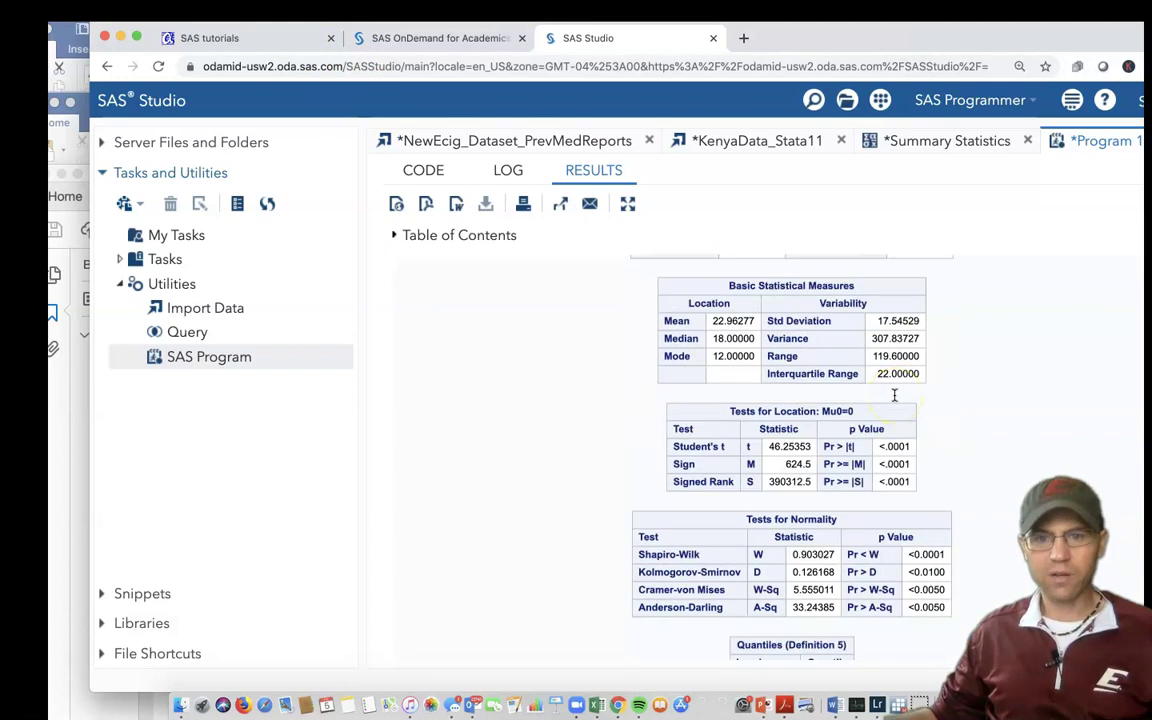
scroll(745, 605, down, 14)
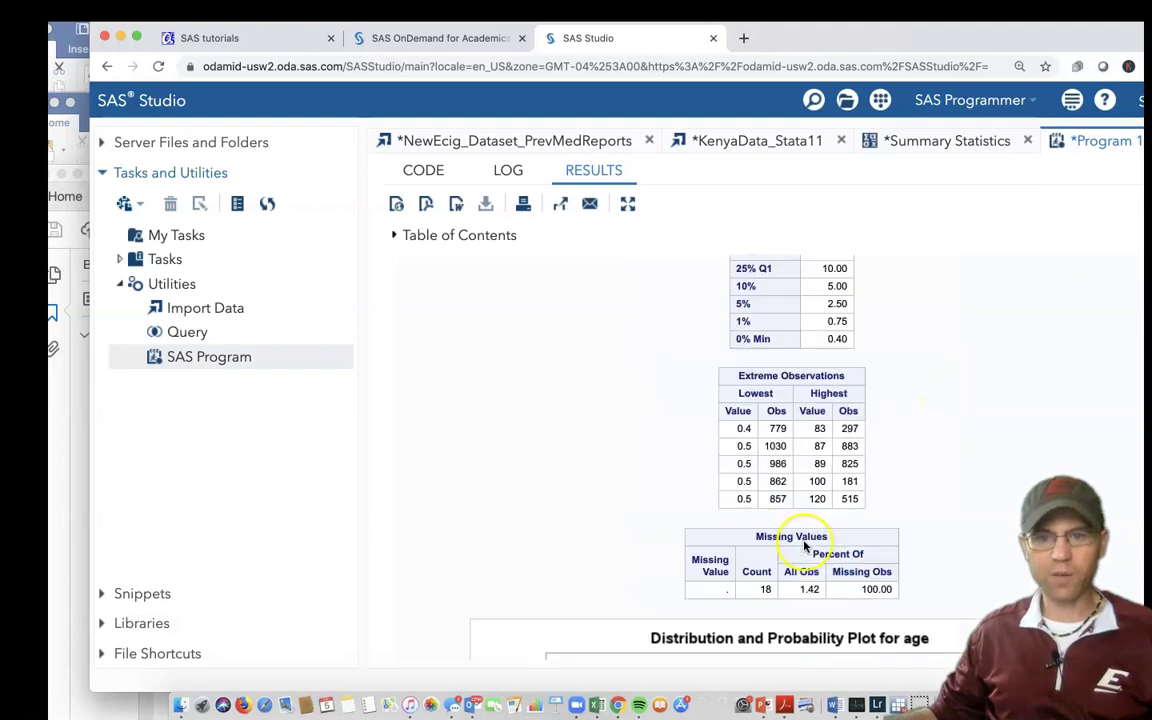
scroll(805, 546, down, 1)
scroll(805, 546, down, 20)
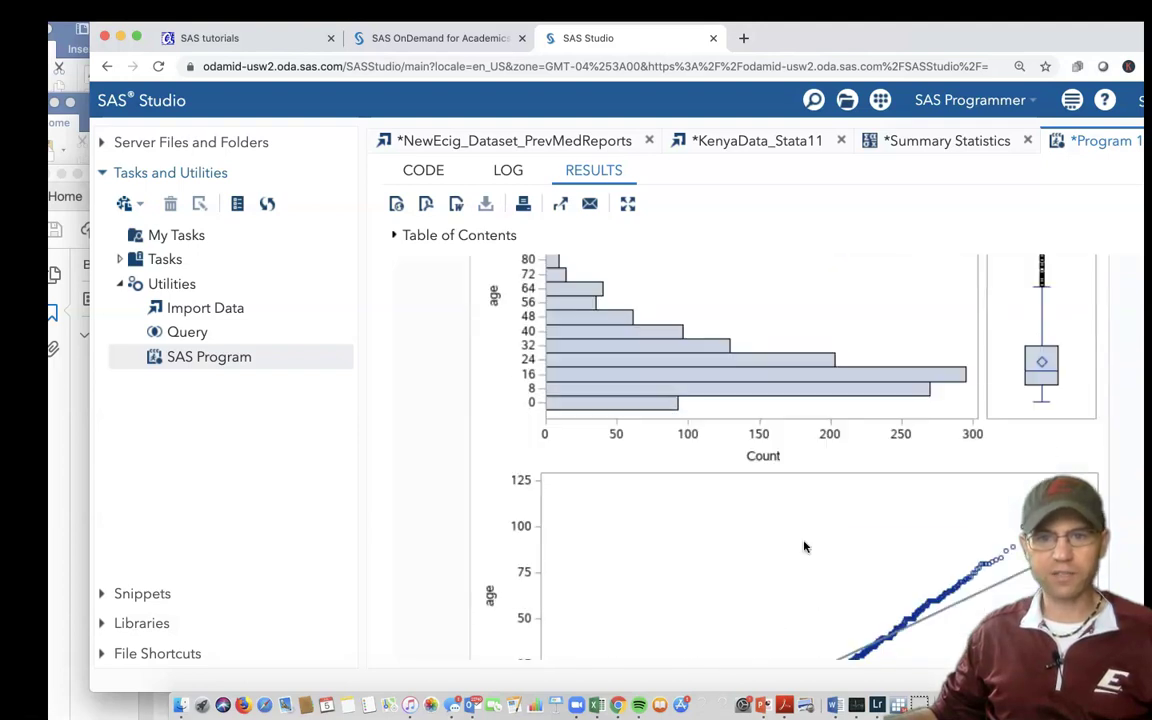
scroll(805, 546, down, 20)
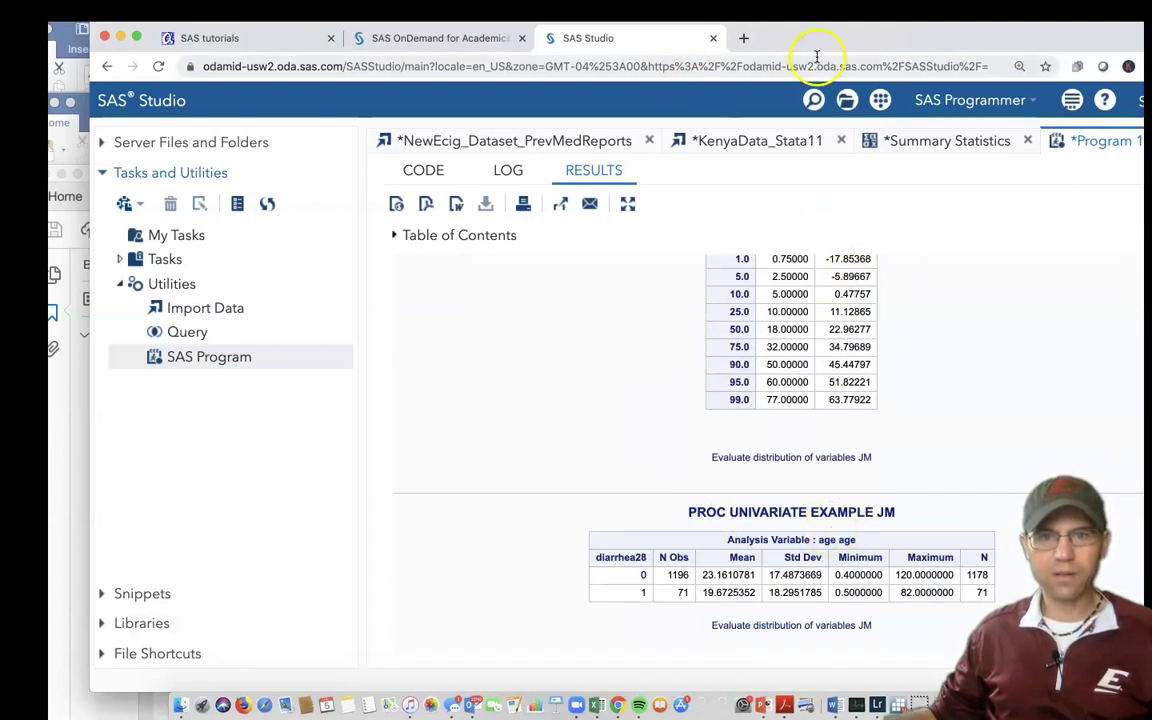
drag(810, 42, 660, 34)
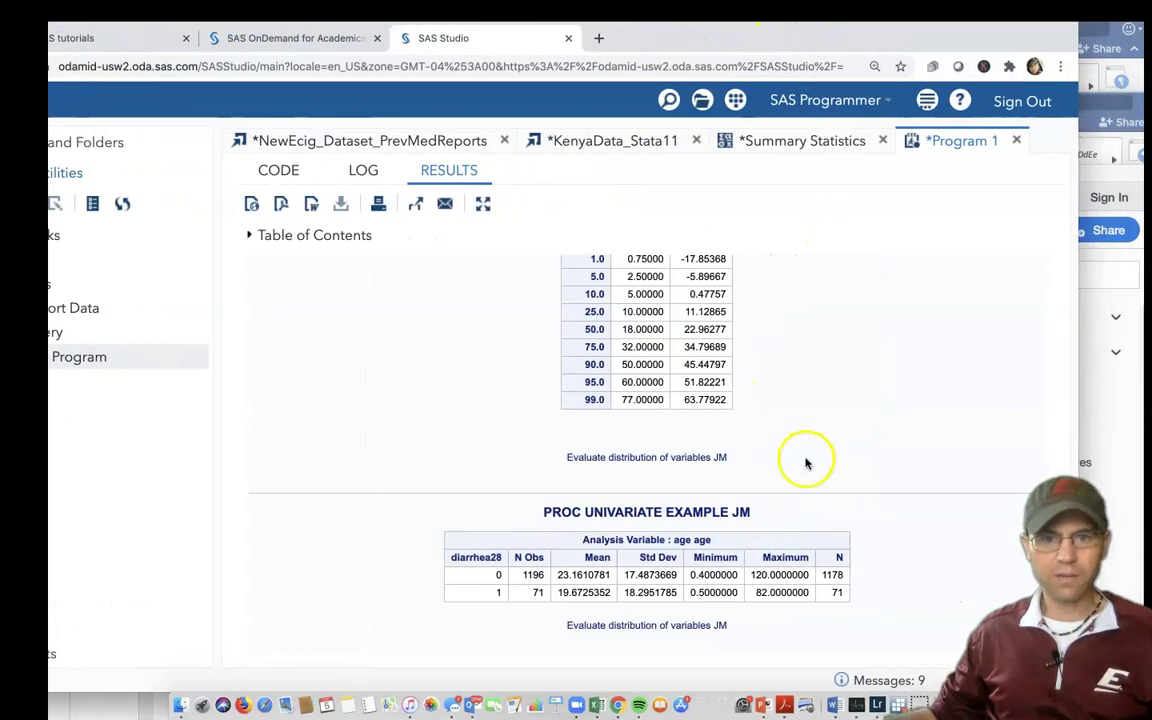
scroll(800, 488, up, 5)
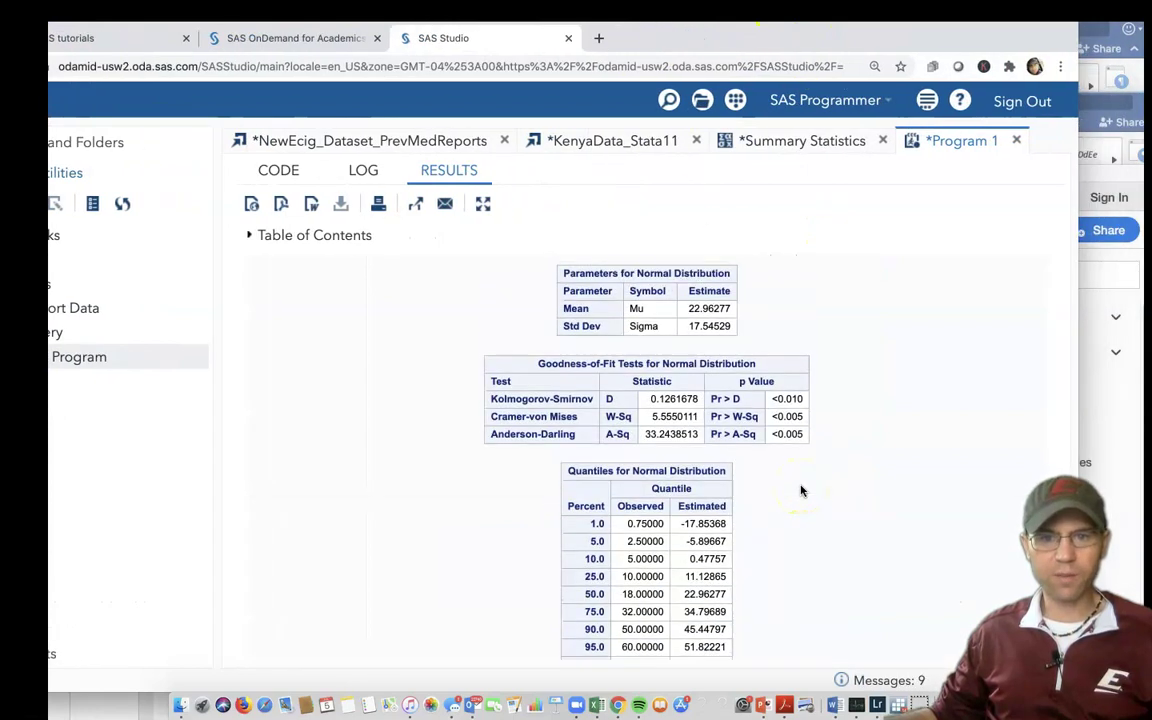
scroll(800, 490, up, 10)
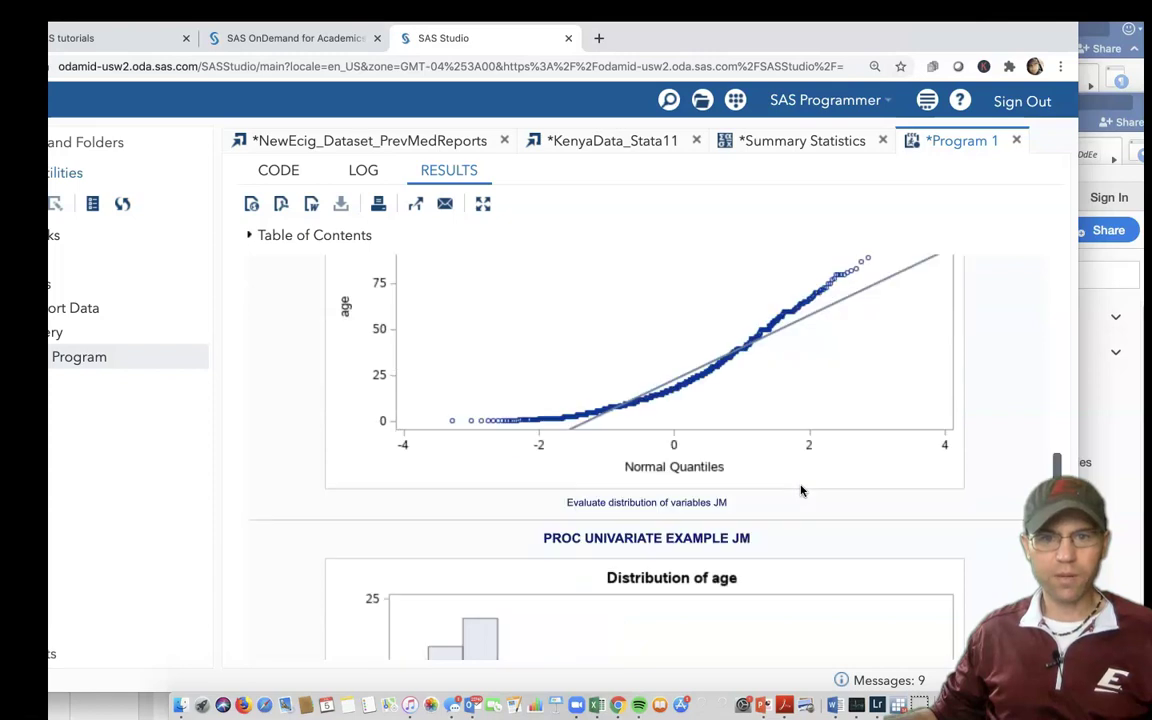
scroll(800, 490, up, 10)
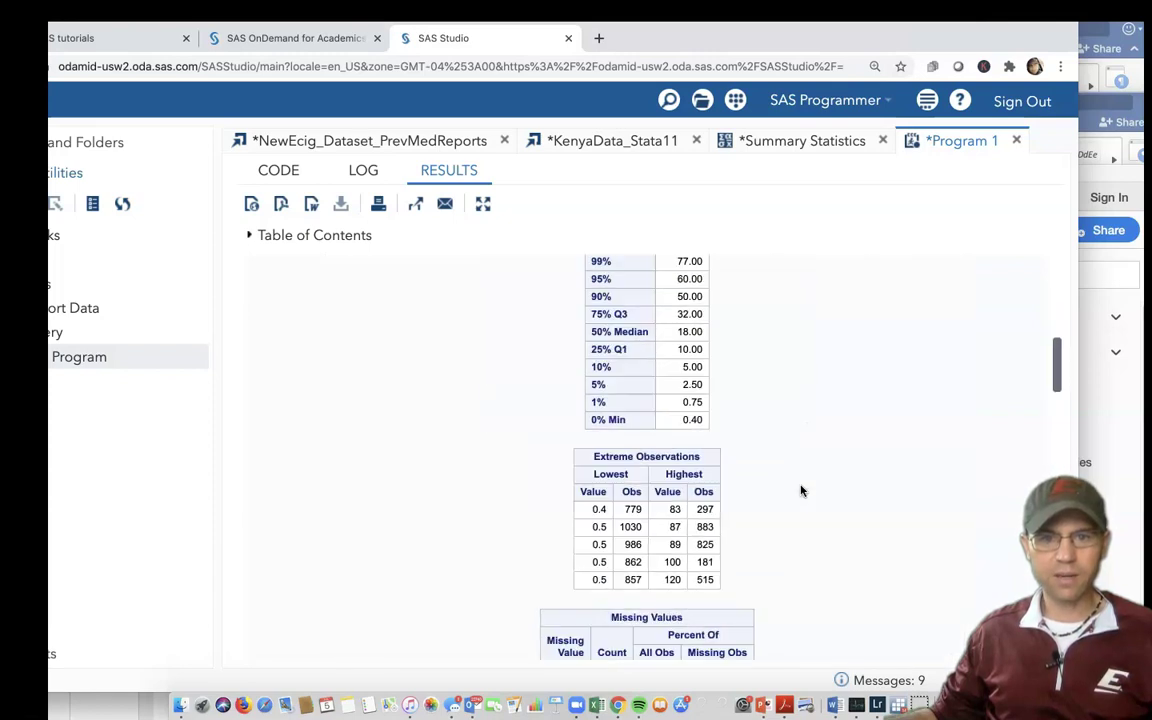
scroll(800, 490, down, 5)
scroll(800, 490, up, 15)
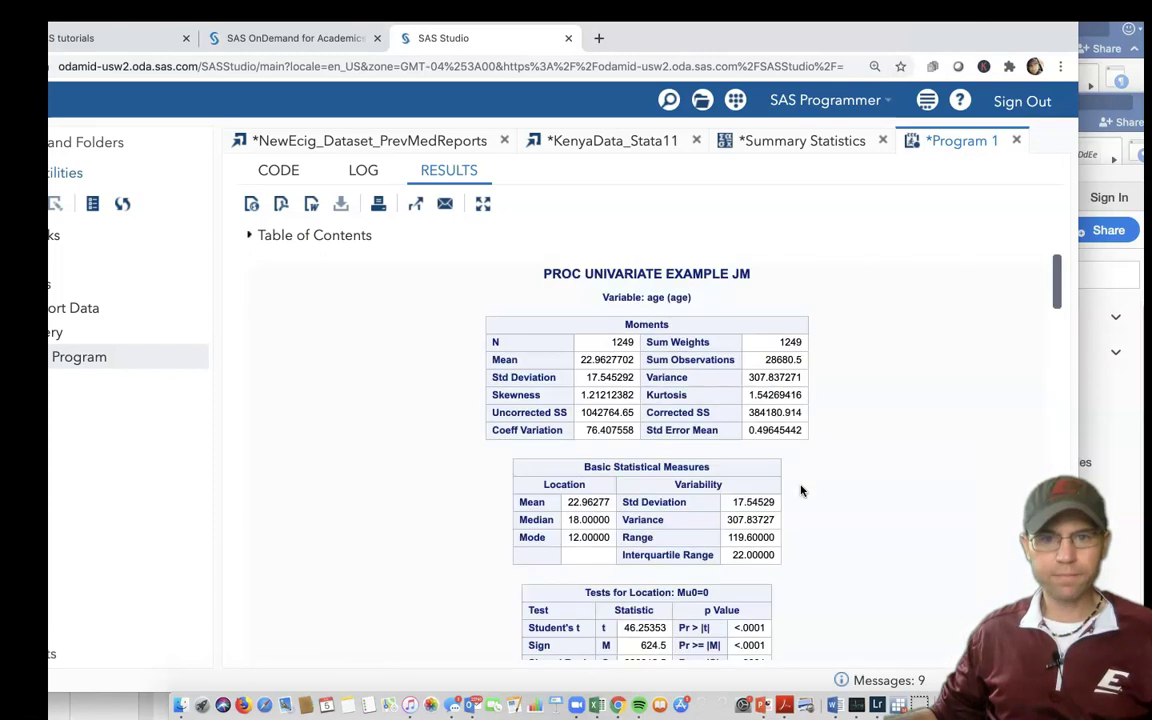
scroll(800, 490, down, 15)
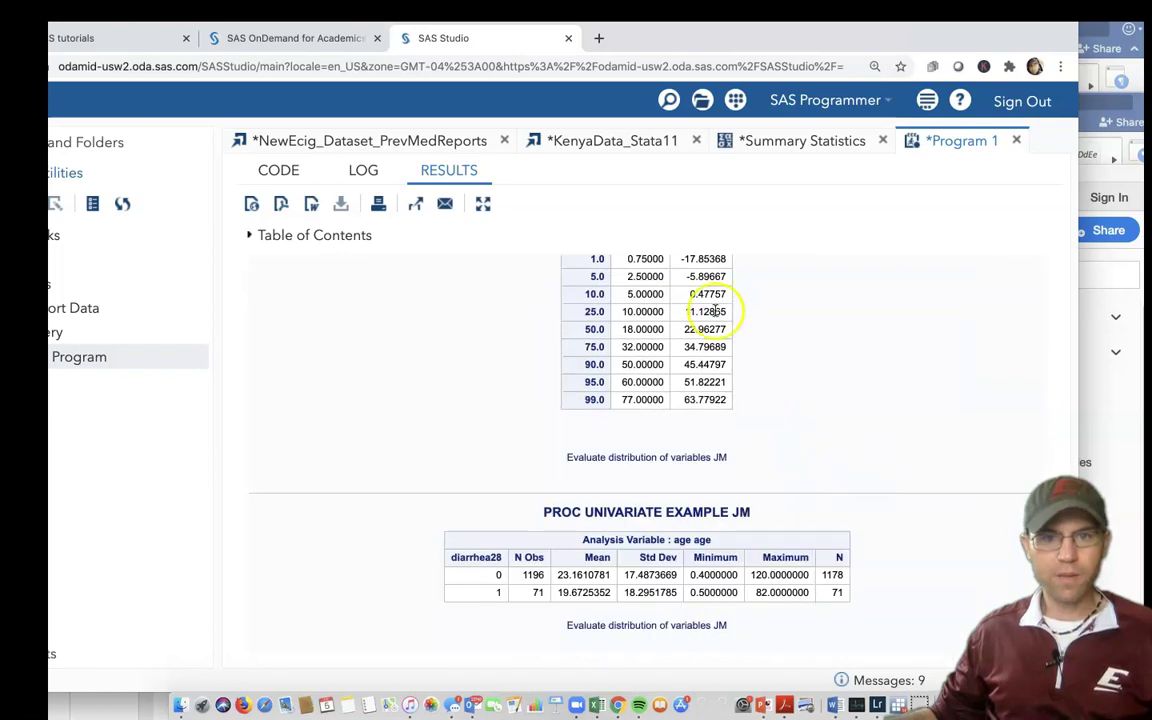
drag(717, 40, 752, 40)
Step: Add a RUN; statement on line 8 after the FOOTNOTE and rerun Program 1
click(398, 172)
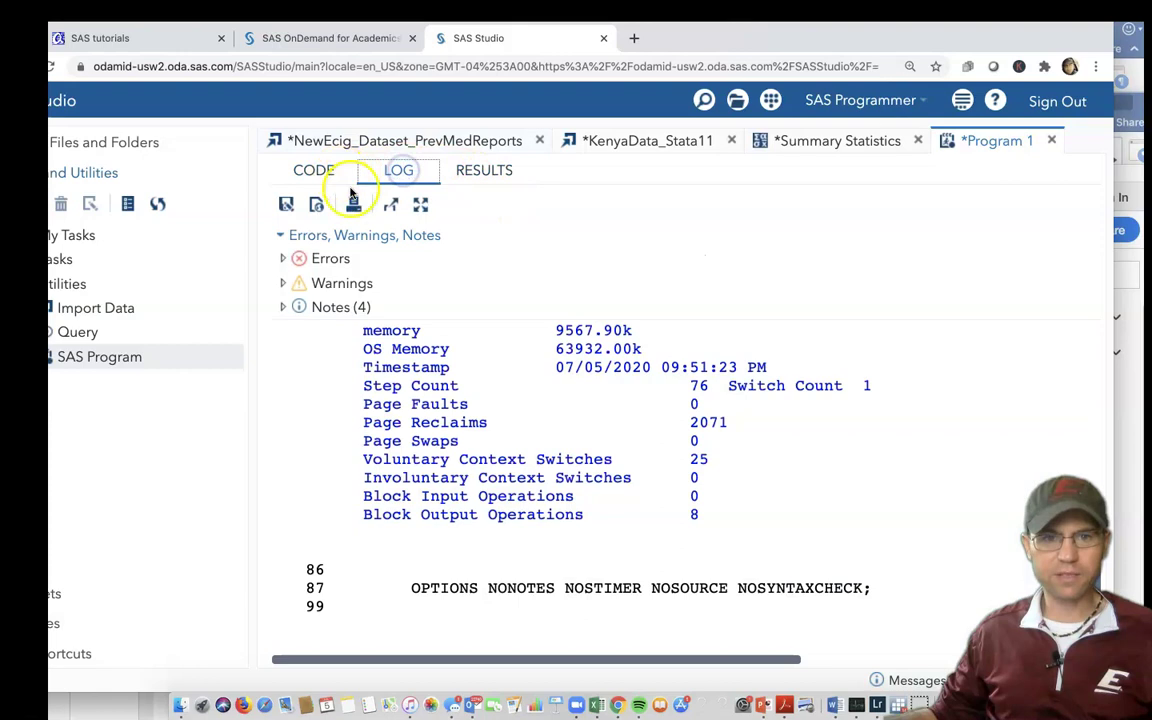
scroll(678, 488, up, 5)
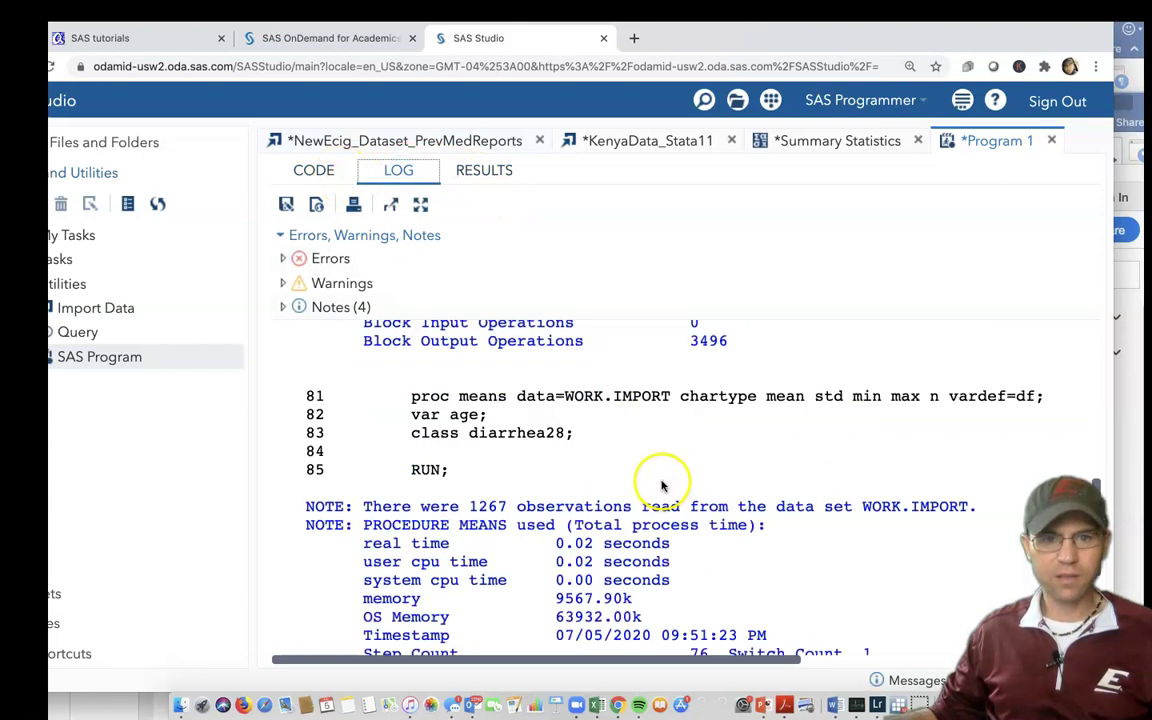
click(328, 173)
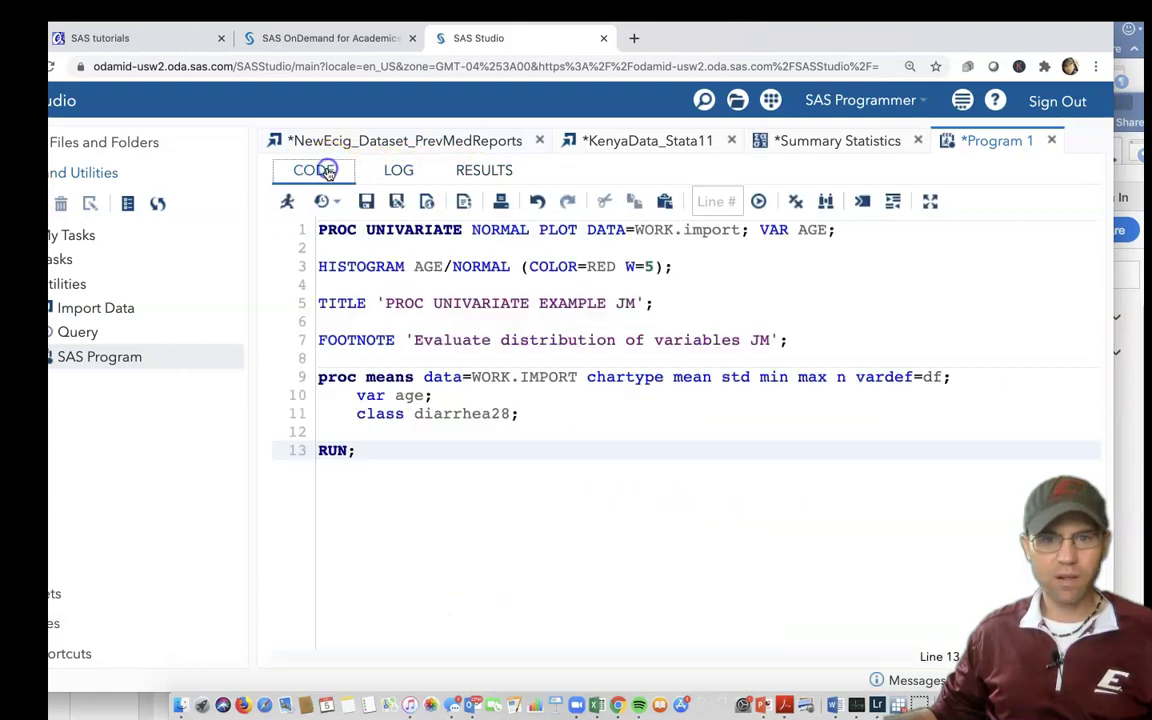
click(500, 412)
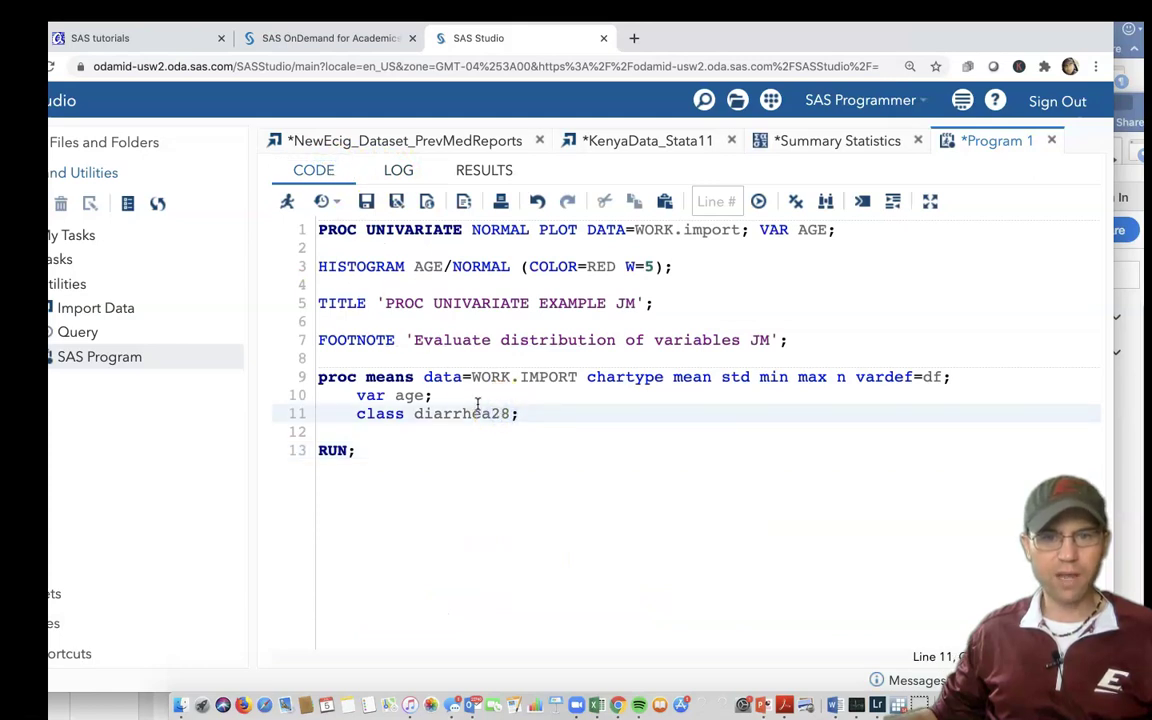
click(403, 358)
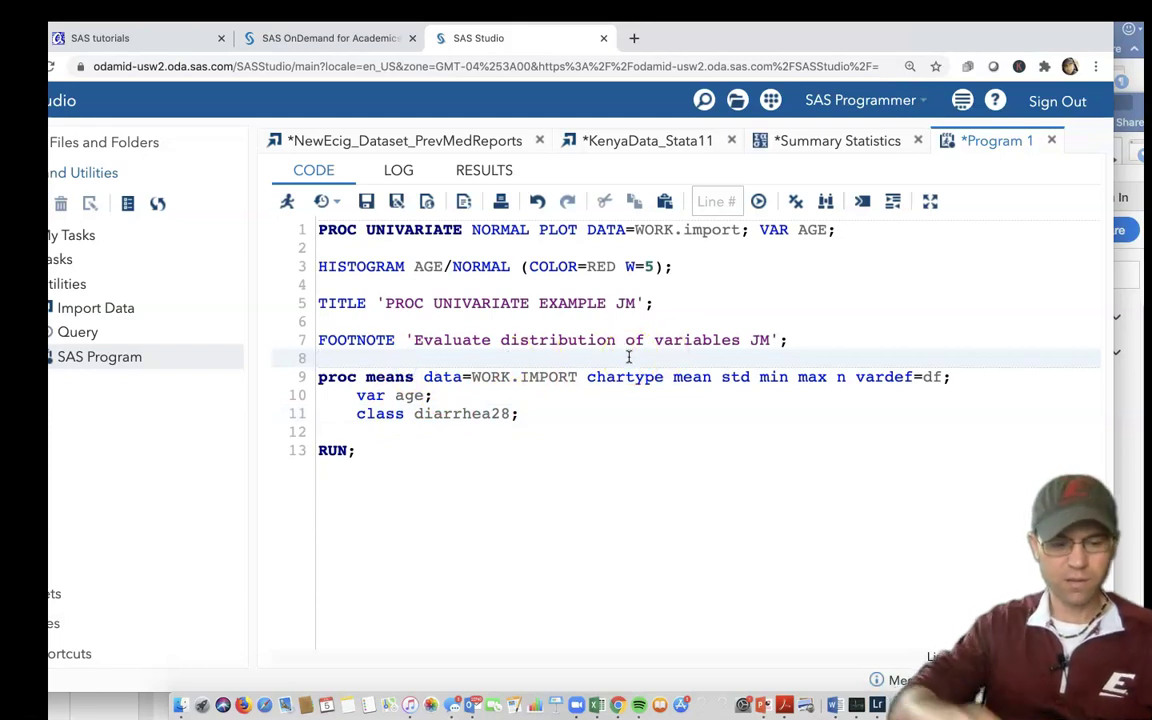
text(RUN;)
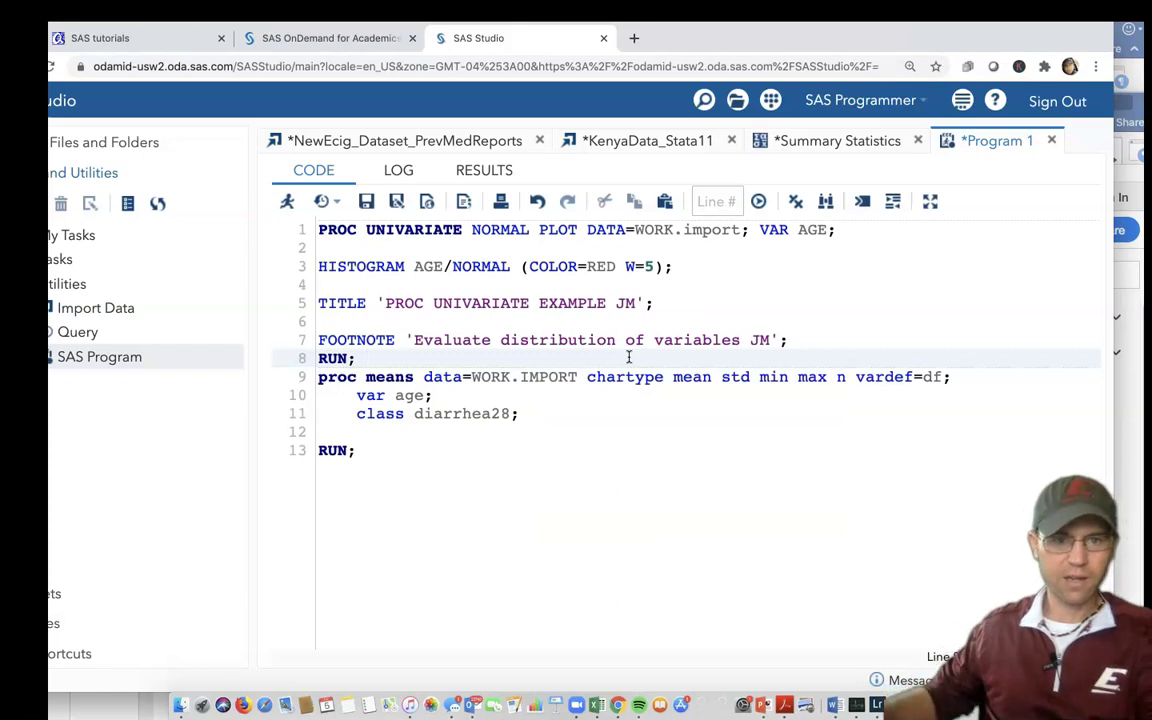
key(Return)
click(289, 203)
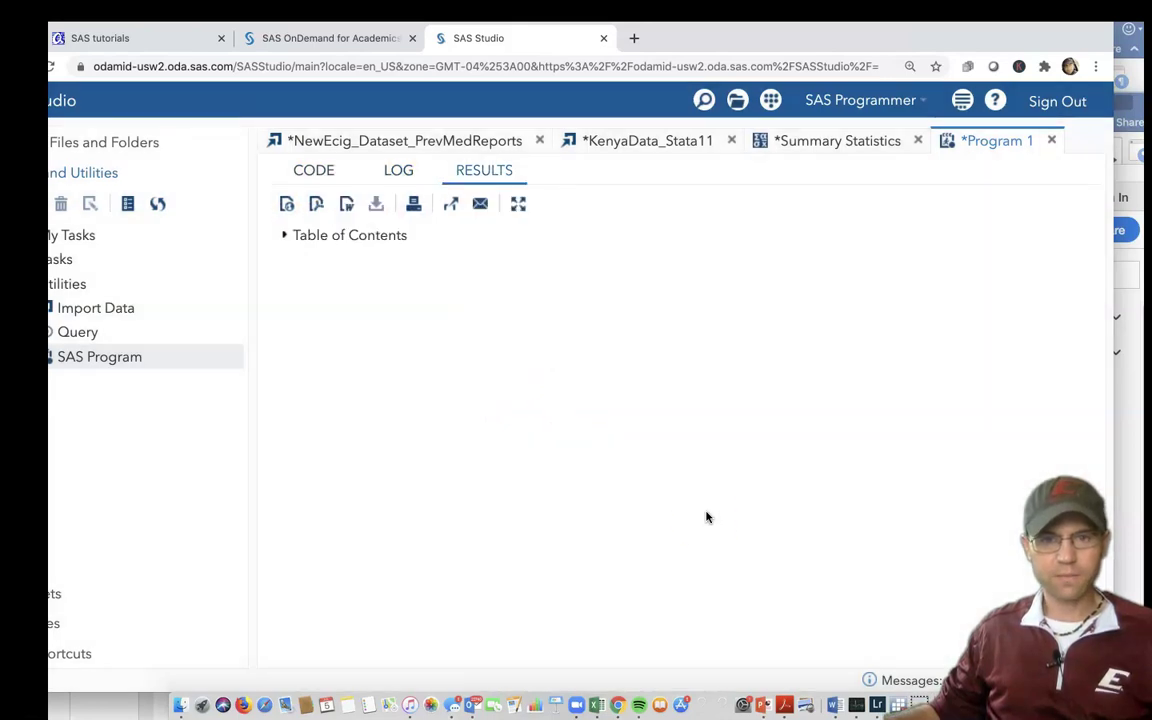
click(707, 517)
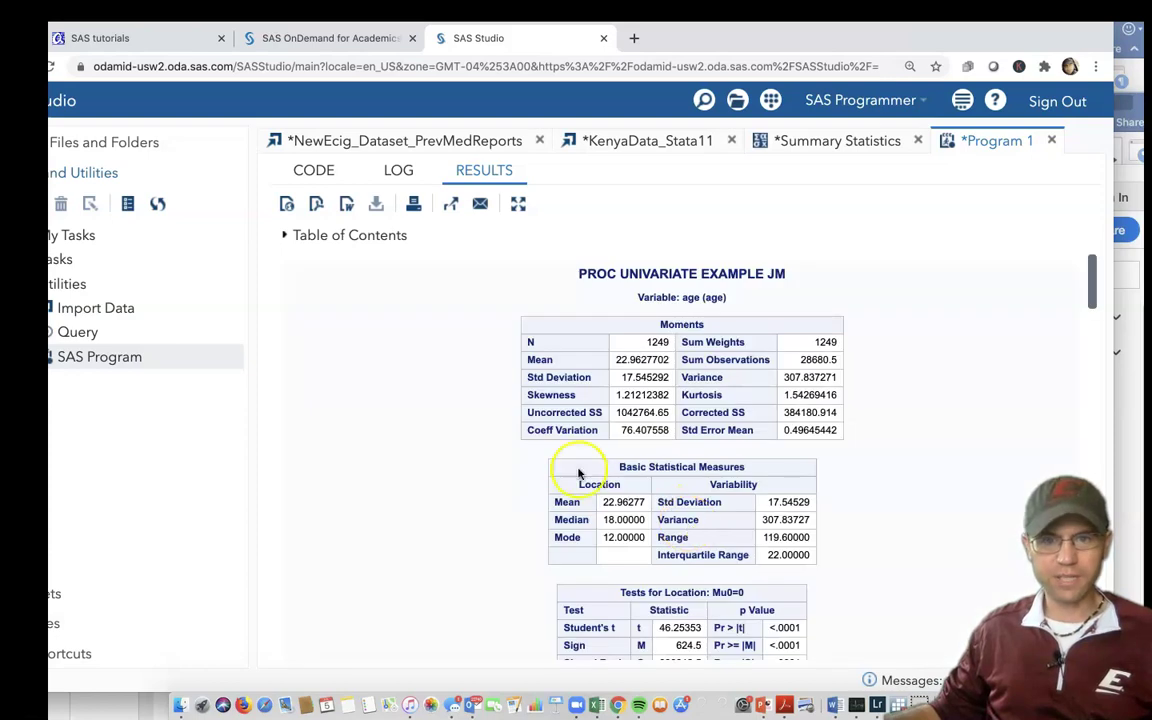
scroll(707, 496, down, 15)
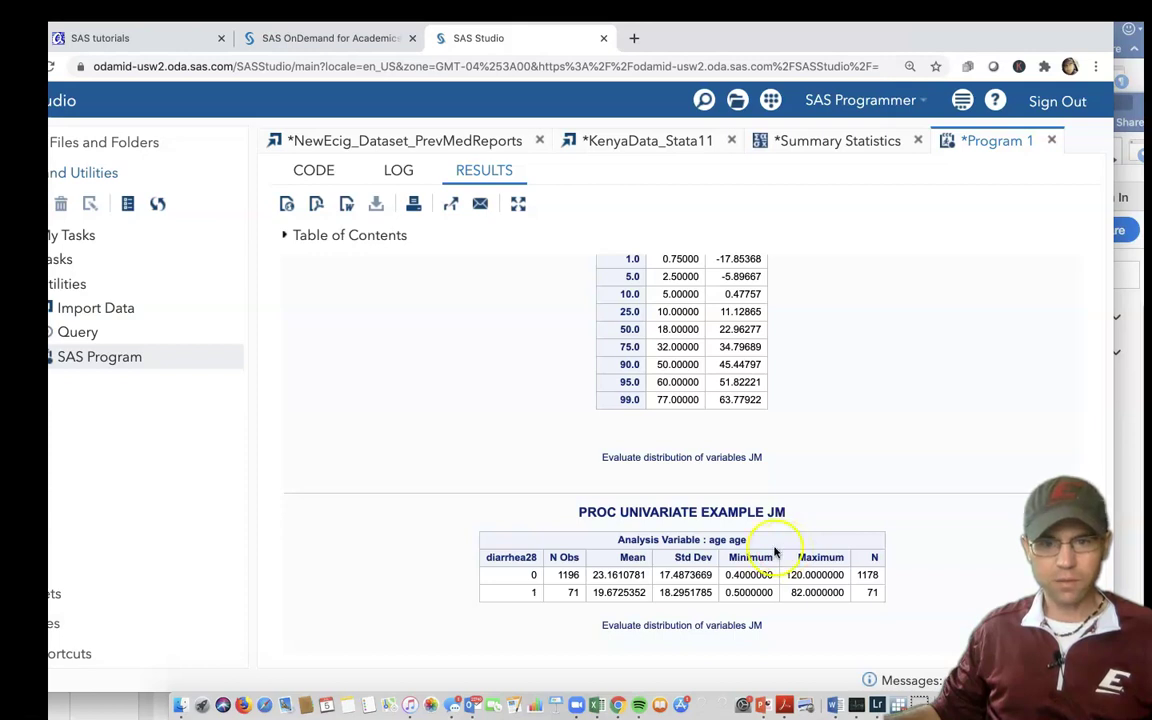
drag(588, 512, 803, 521)
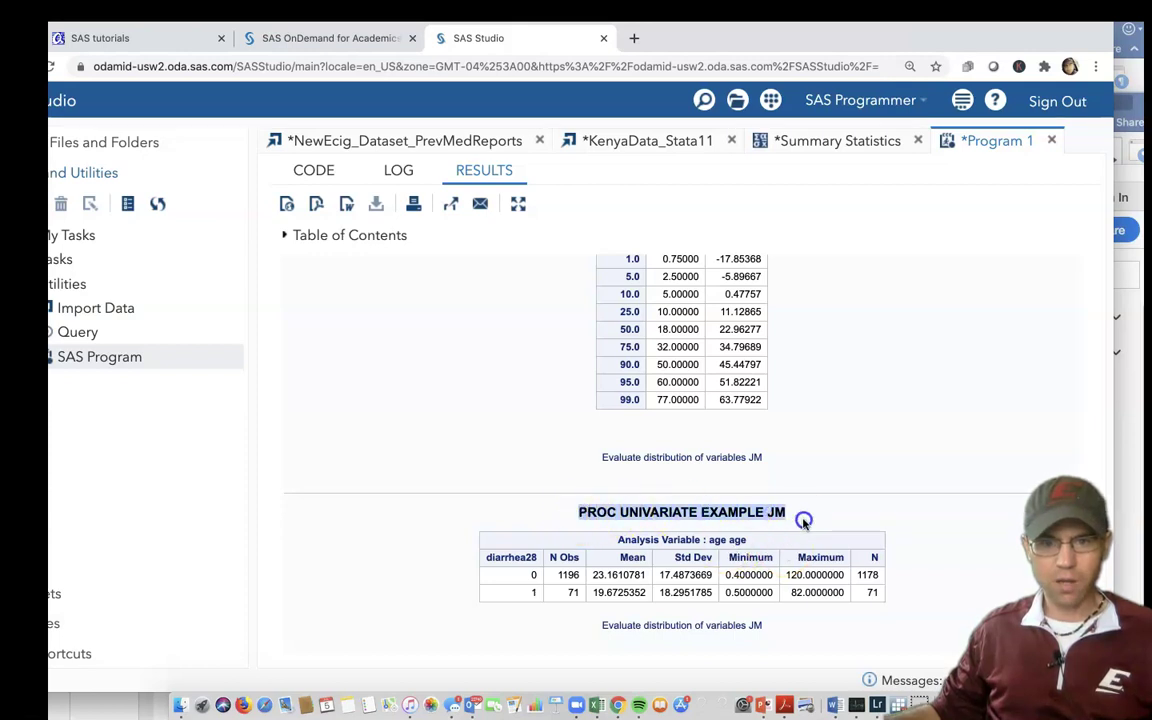
drag(588, 576, 483, 510)
click(869, 588)
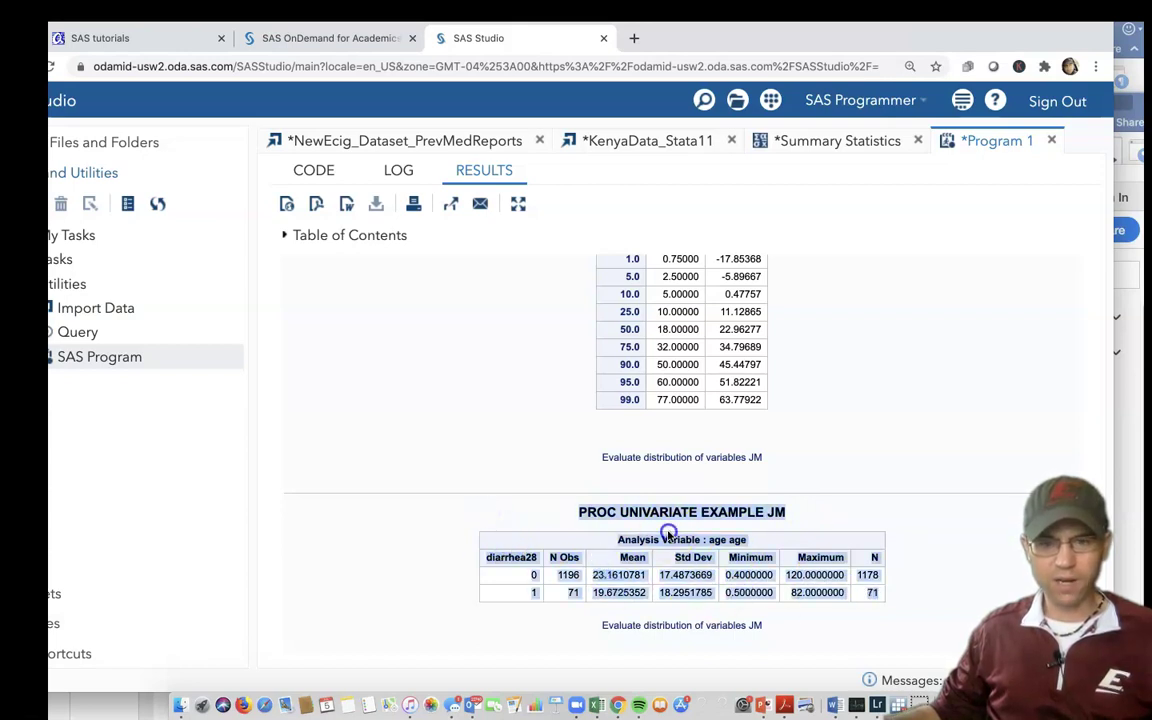
click(598, 533)
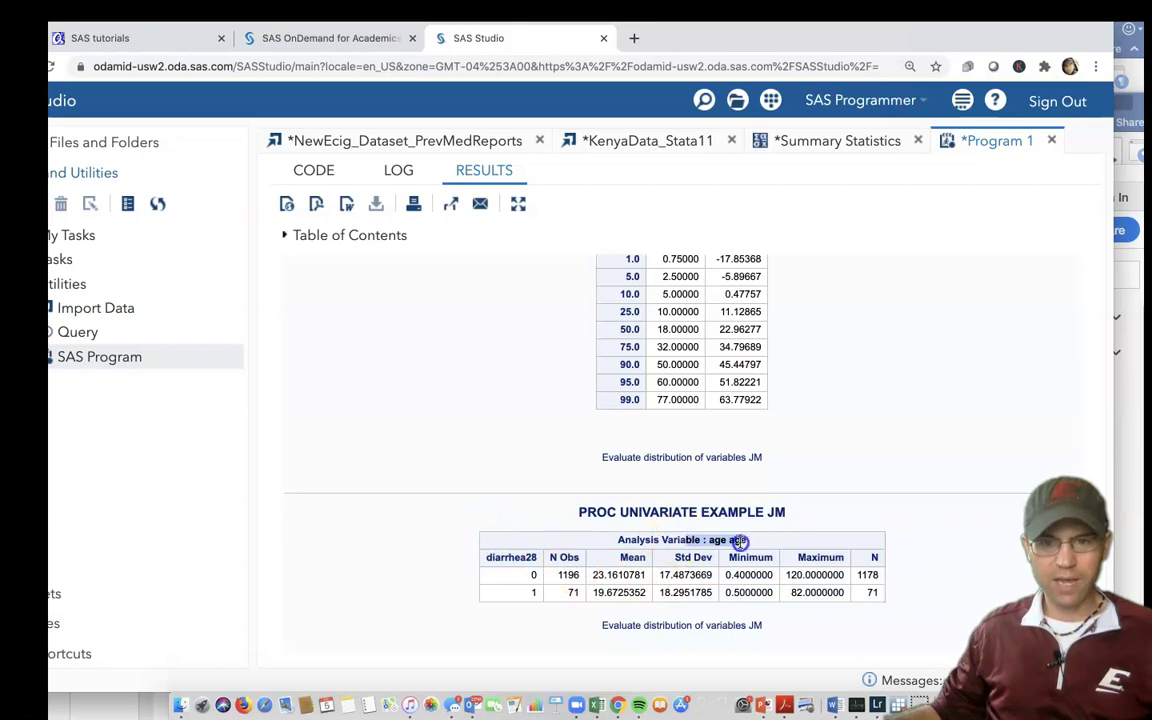
click(393, 178)
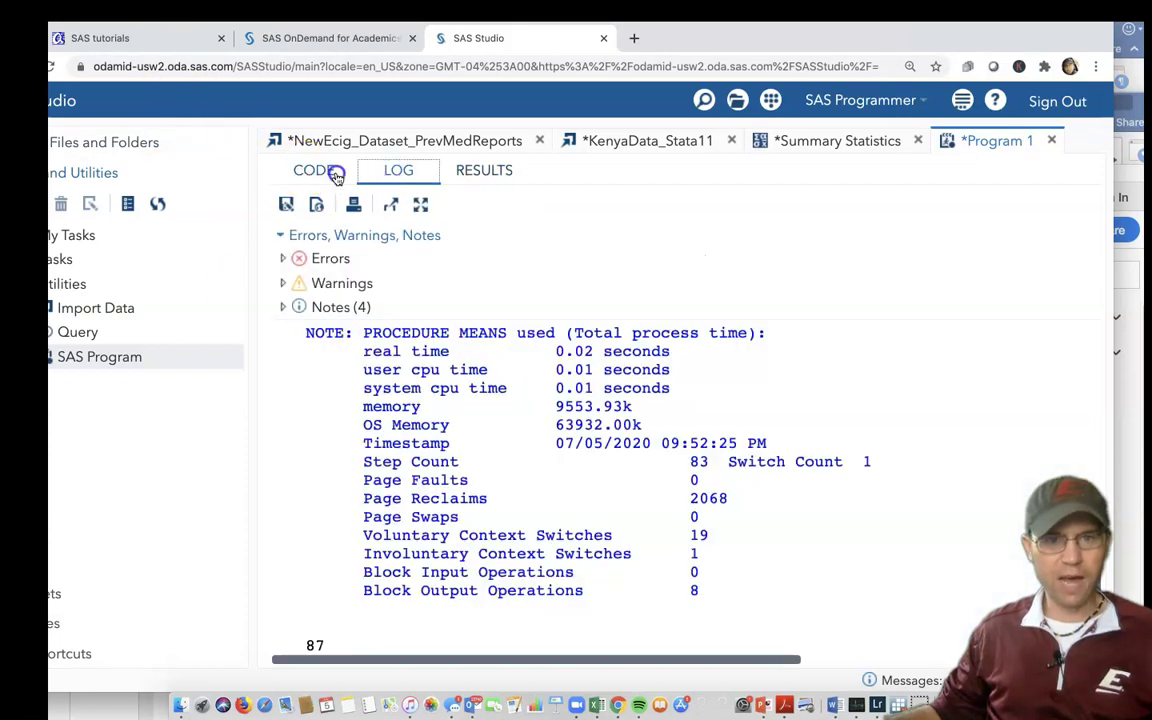
click(336, 176)
drag(320, 413, 457, 431)
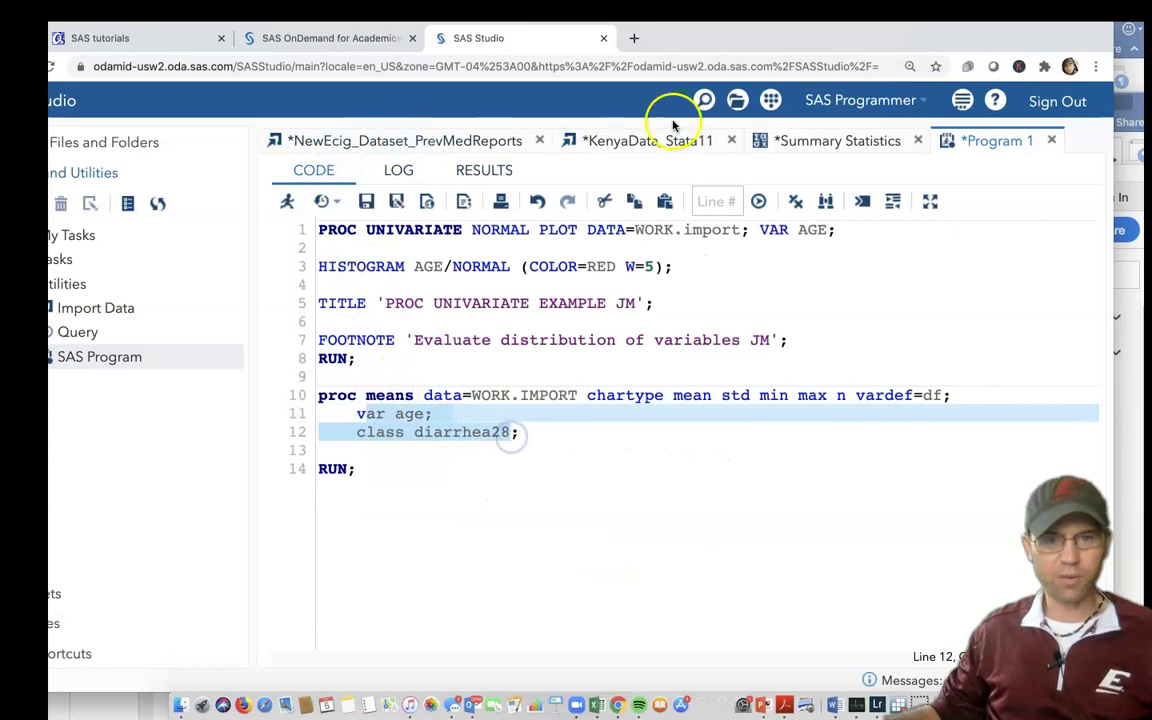
click(485, 170)
scroll(766, 593, down, 1)
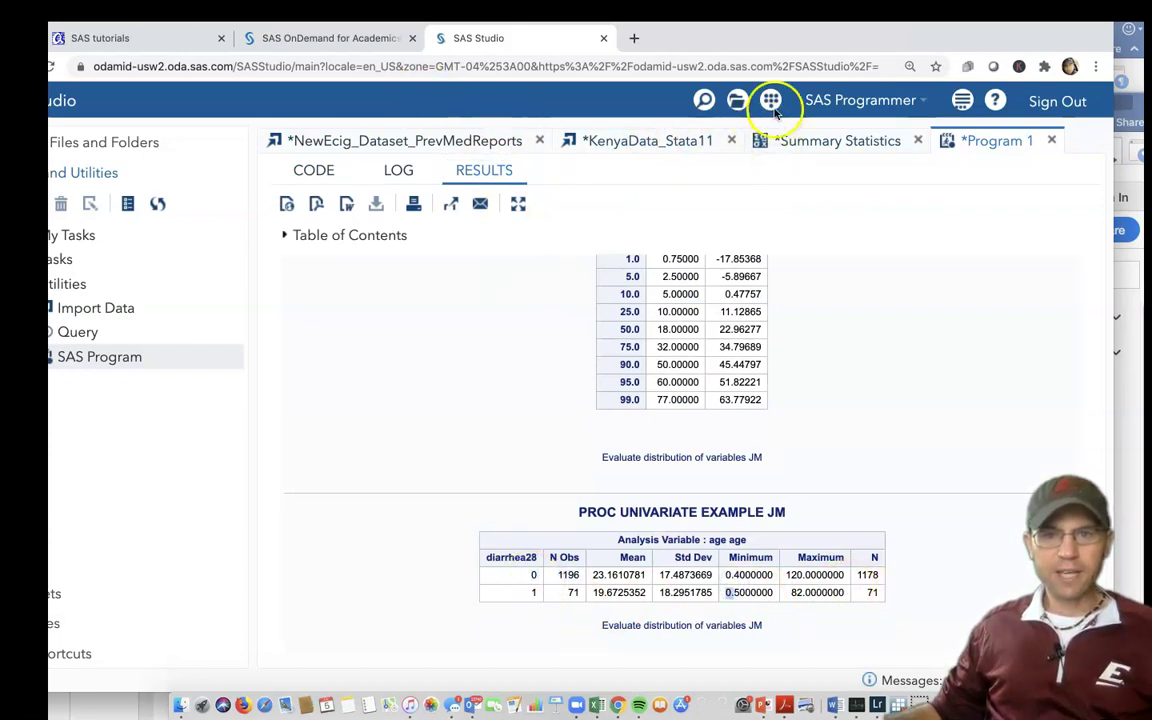
mouse_move(736, 50)
mouse_down()
mouse_move(771, 48)
mouse_move(742, 45)
mouse_up()
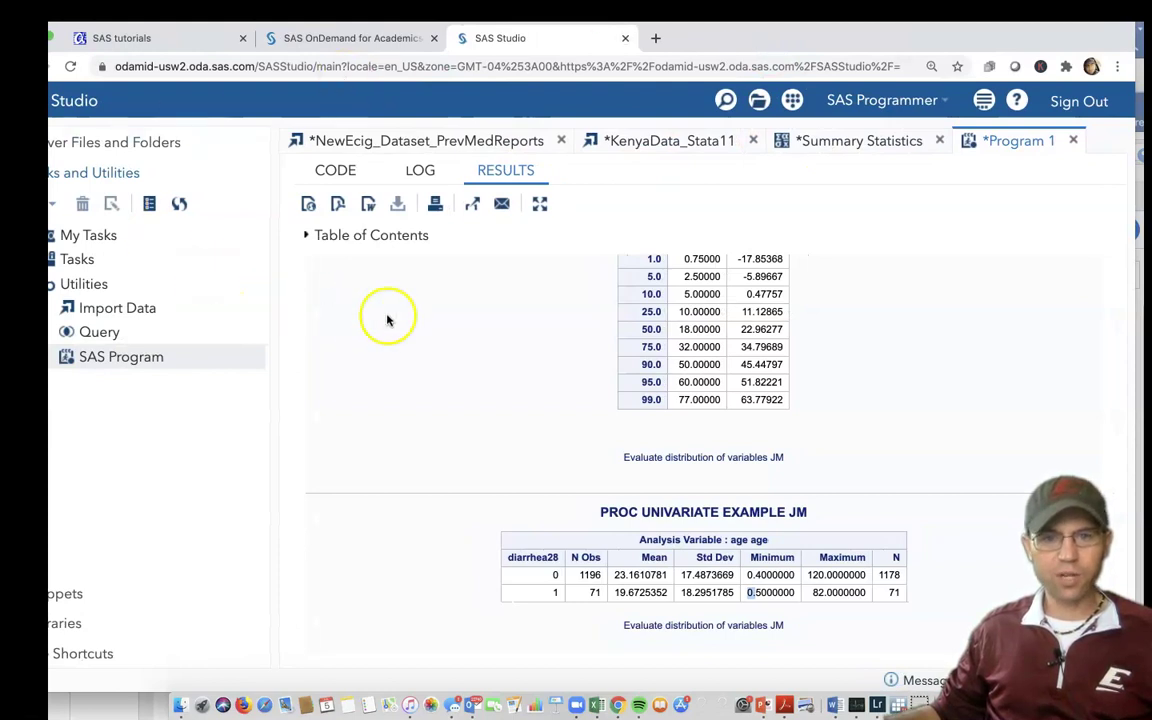
scroll(506, 364, down, 10)
scroll(504, 364, up, 15)
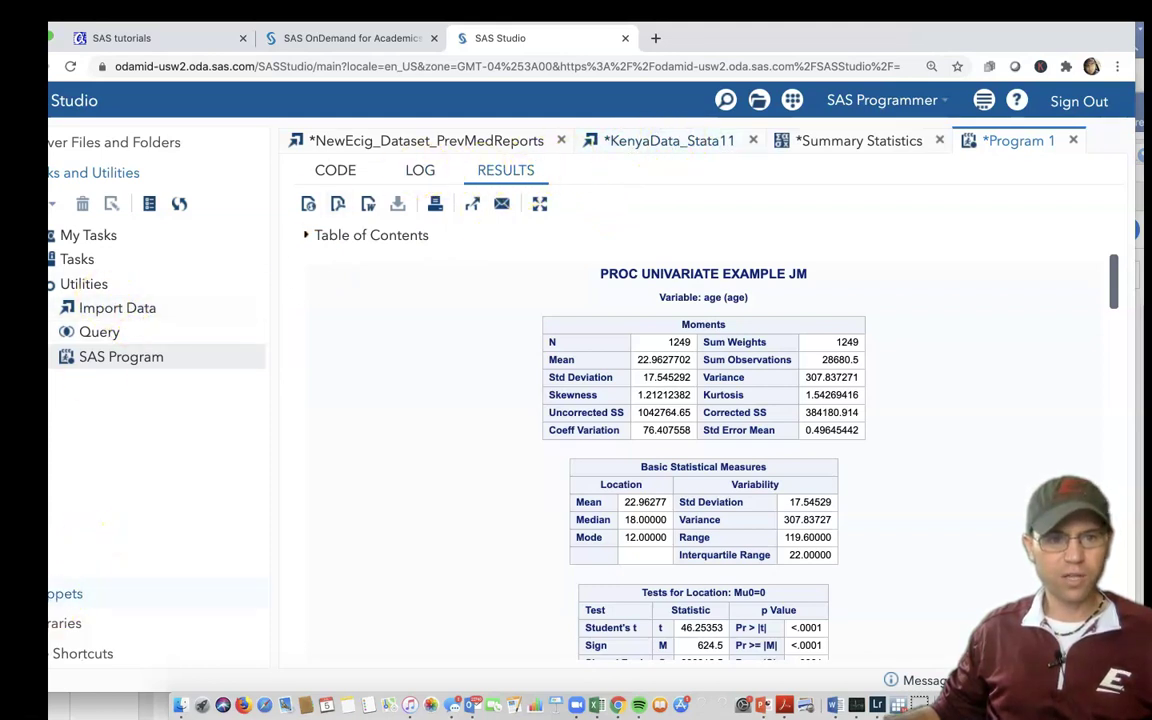
click(84, 284)
click(84, 284)
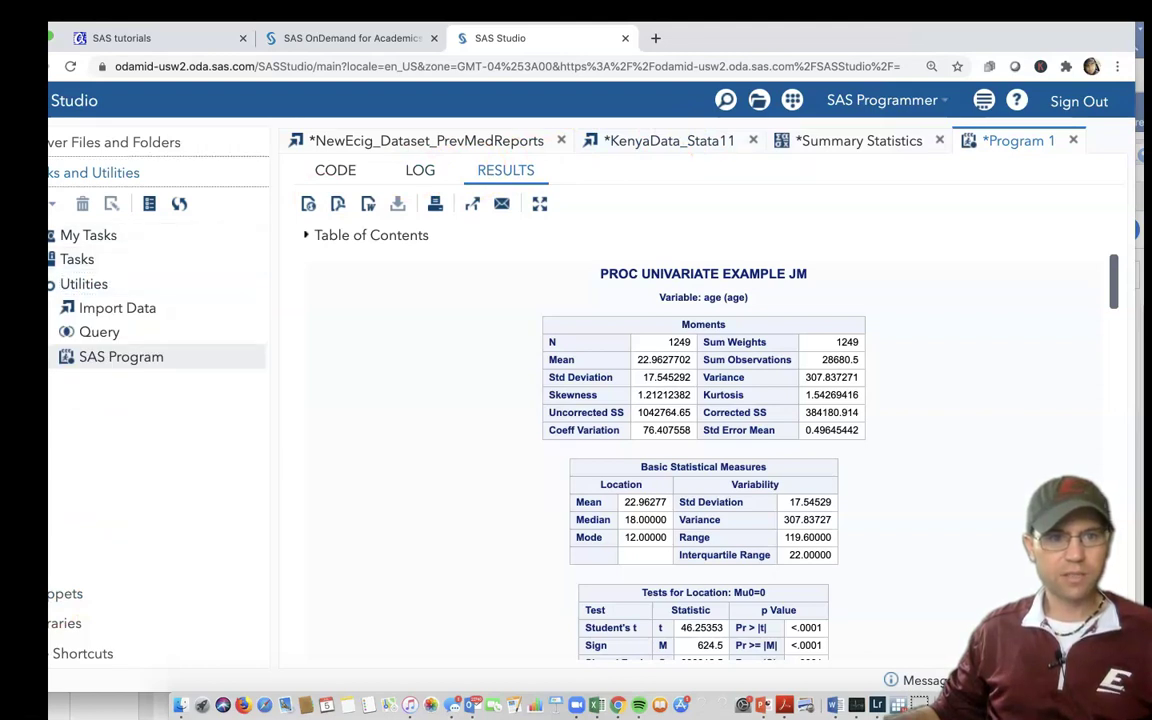
Step: Start a new Summary Statistics task with WORK.IMPORT1 as the data set
click(84, 284)
click(77, 259)
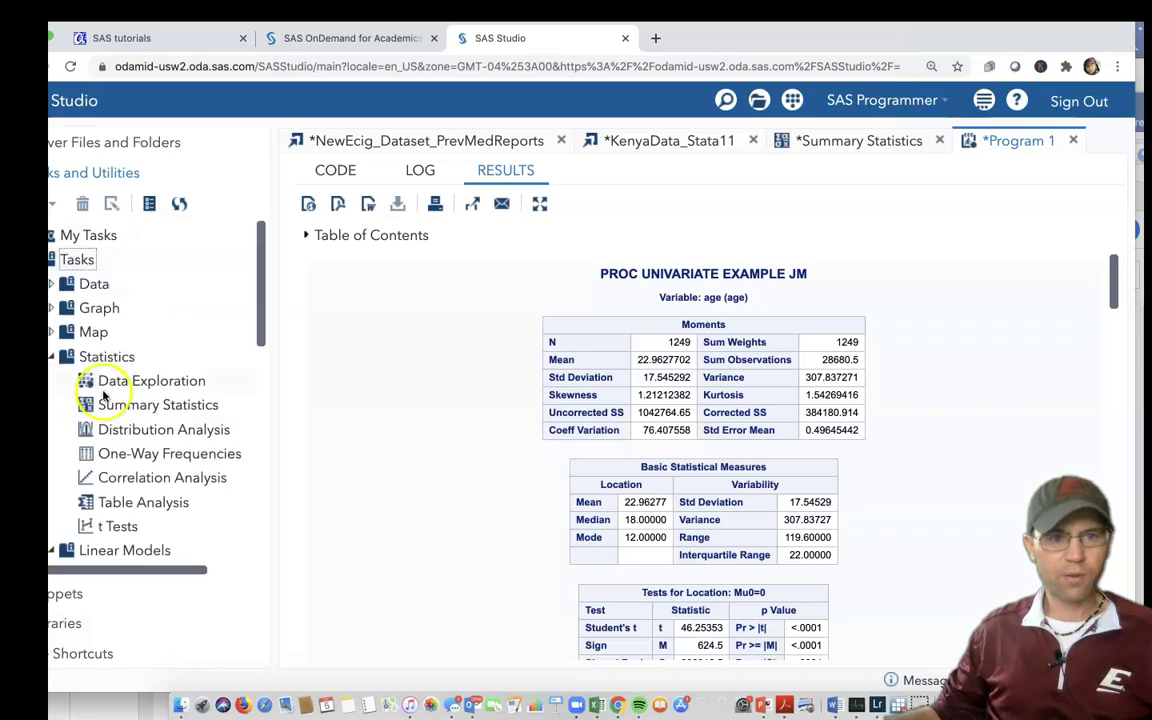
click(113, 360)
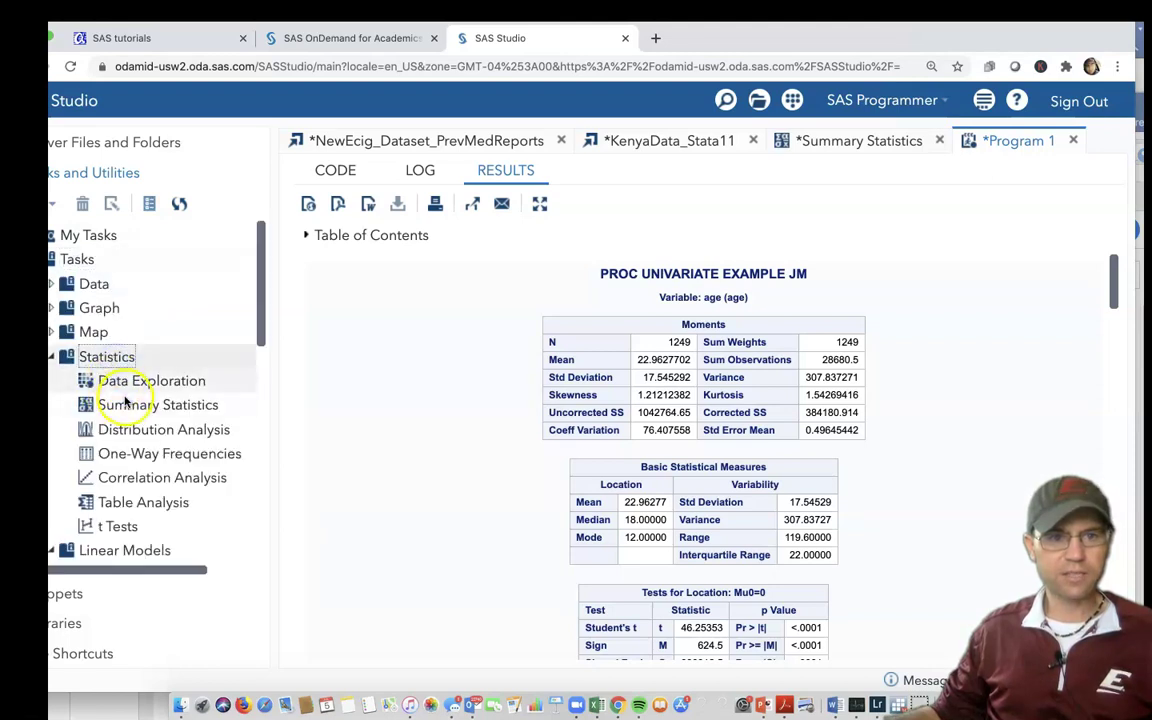
double_click(121, 401)
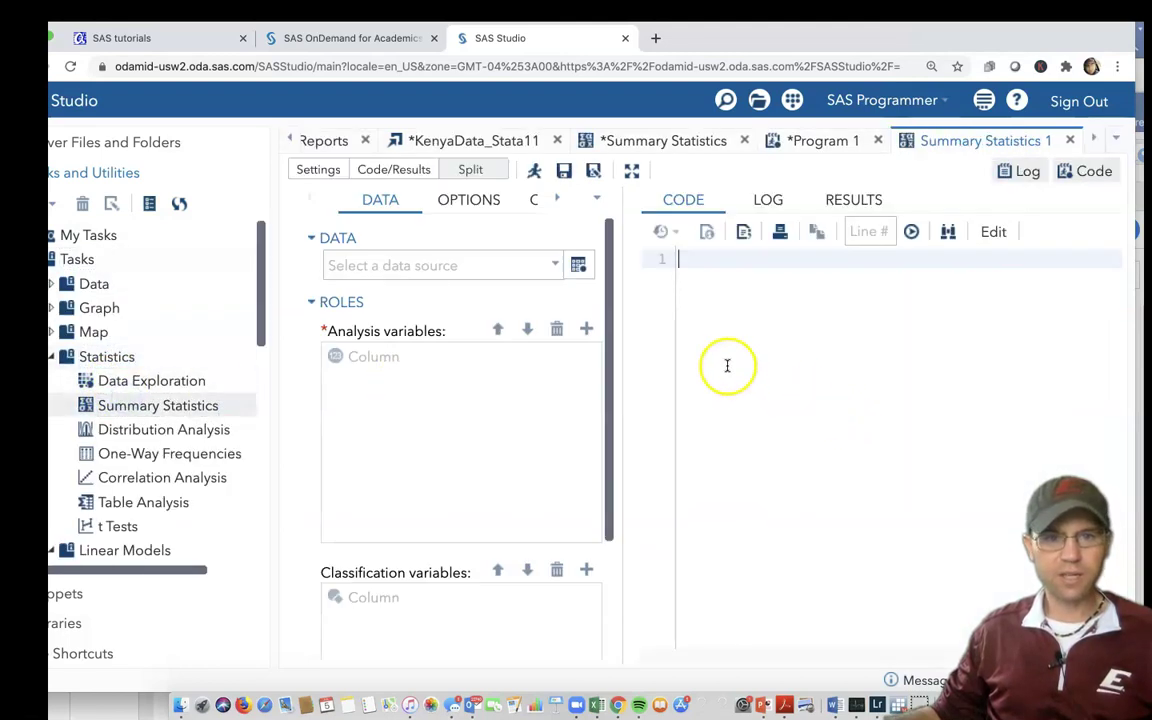
click(557, 270)
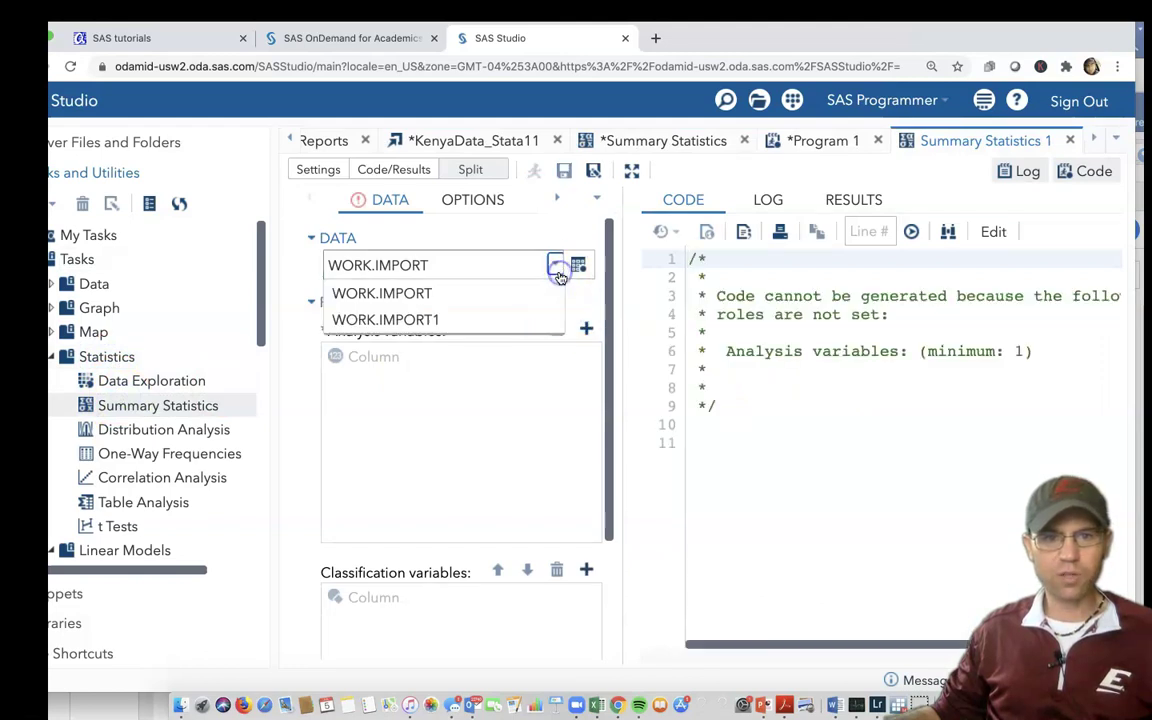
click(545, 318)
Step: Add newage as the analysis variable
click(587, 331)
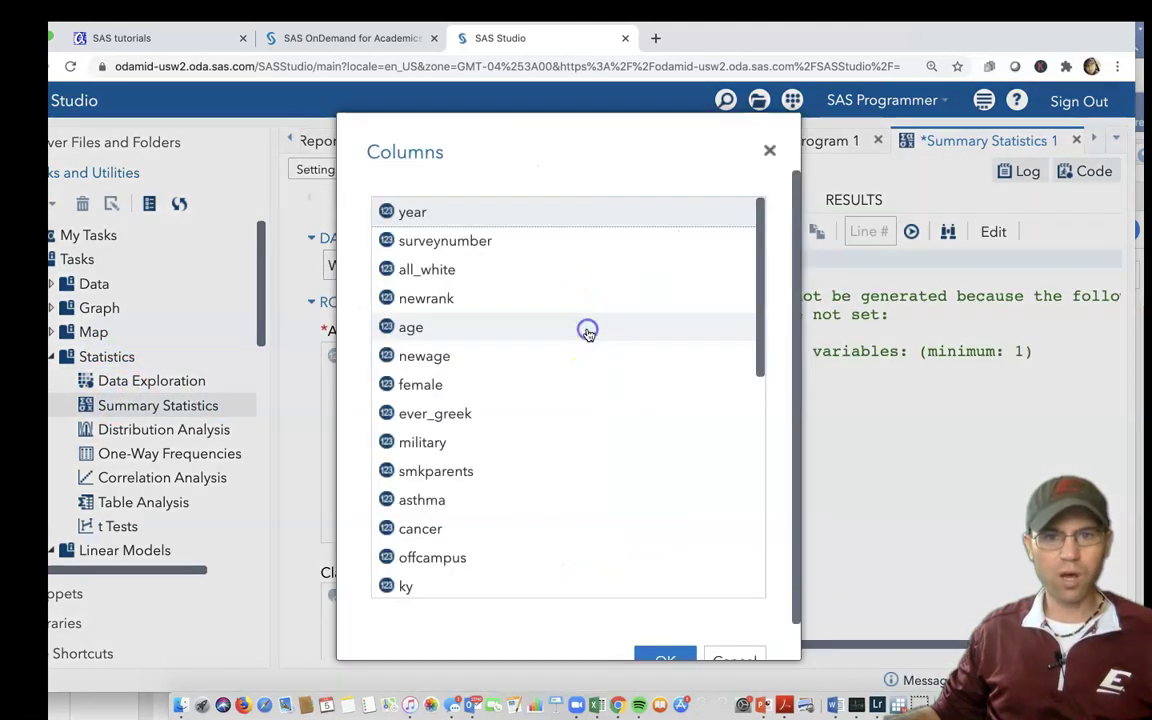
click(511, 356)
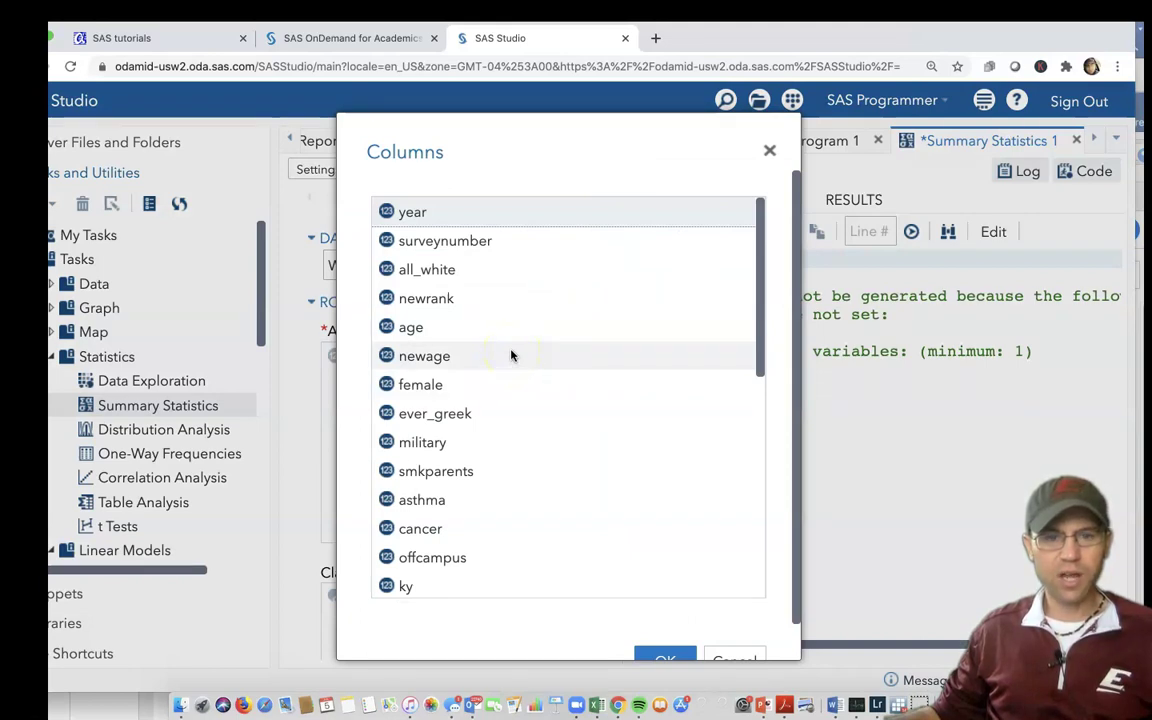
click(505, 354)
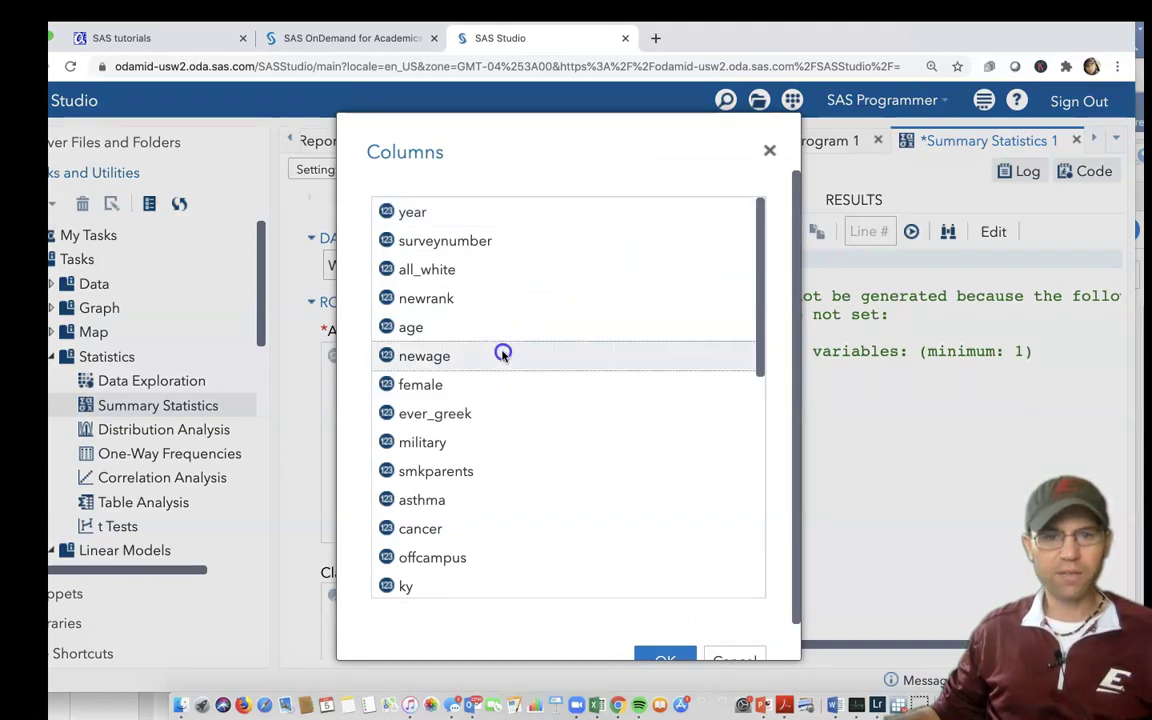
click(677, 662)
click(668, 640)
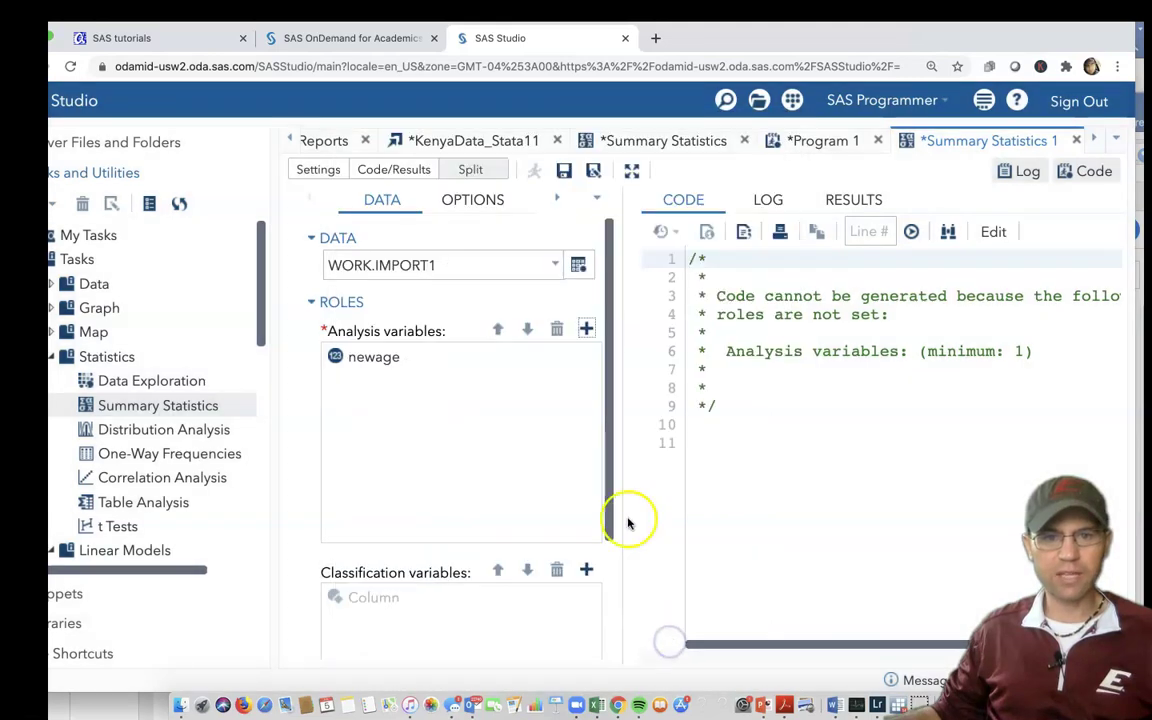
Step: Add ecig_30d as the classification variable
click(586, 570)
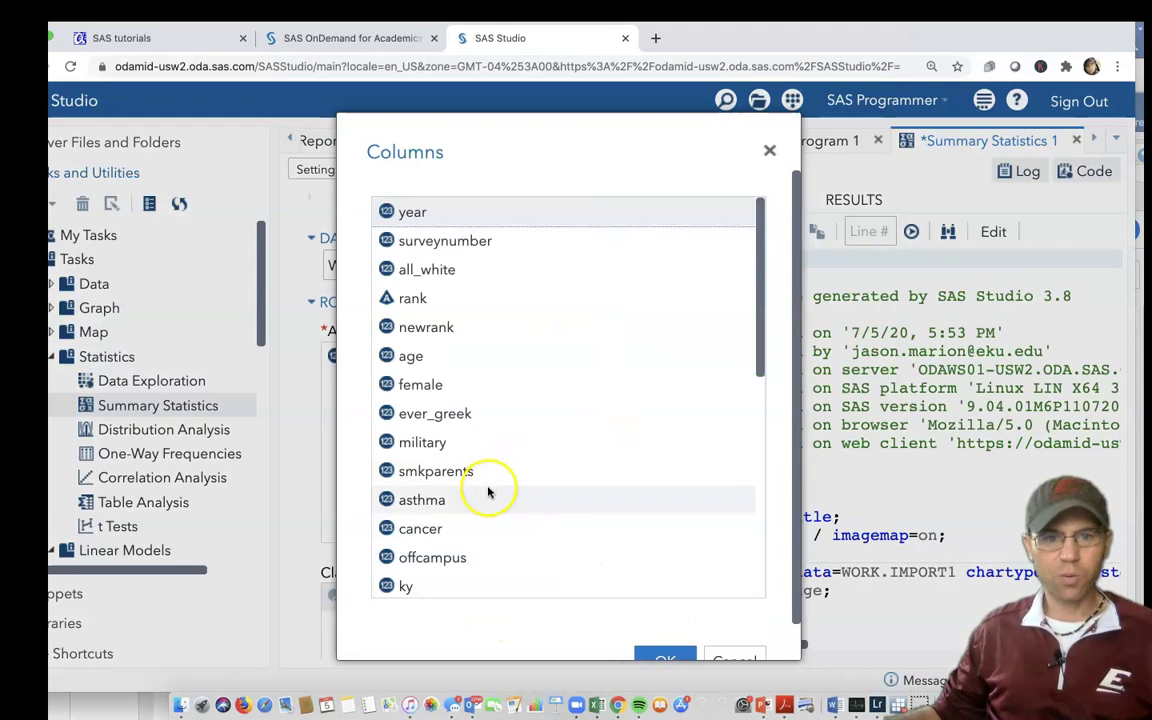
scroll(470, 465, down, 10)
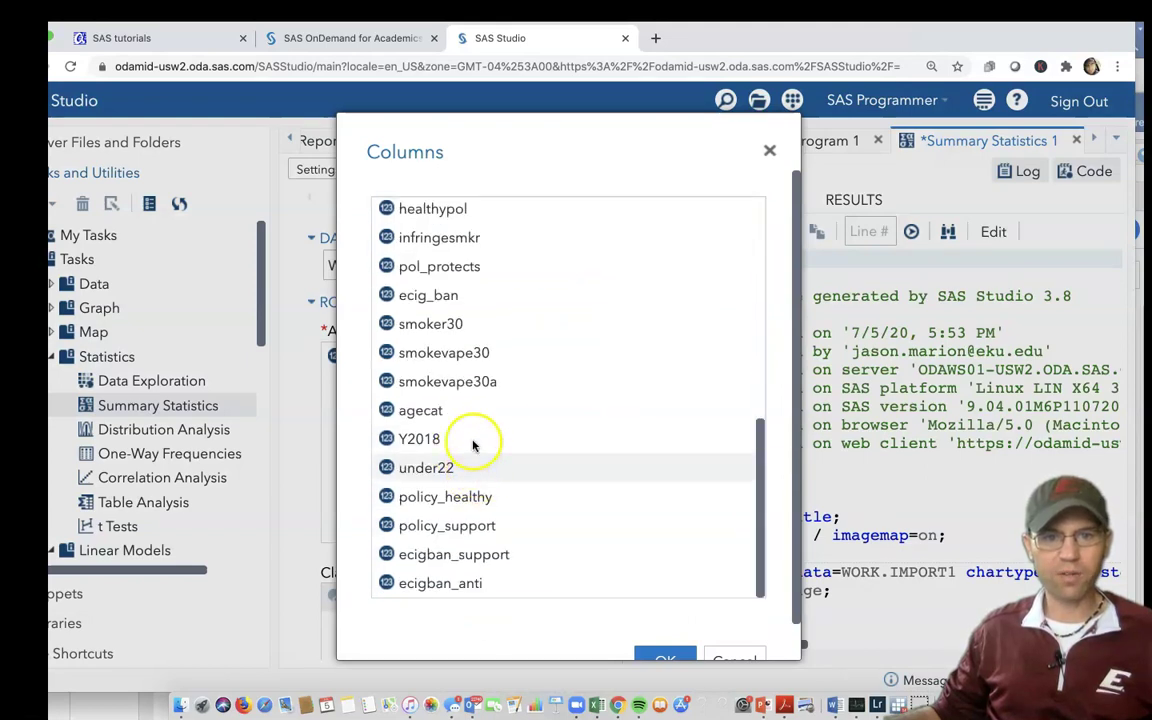
scroll(476, 448, up, 1)
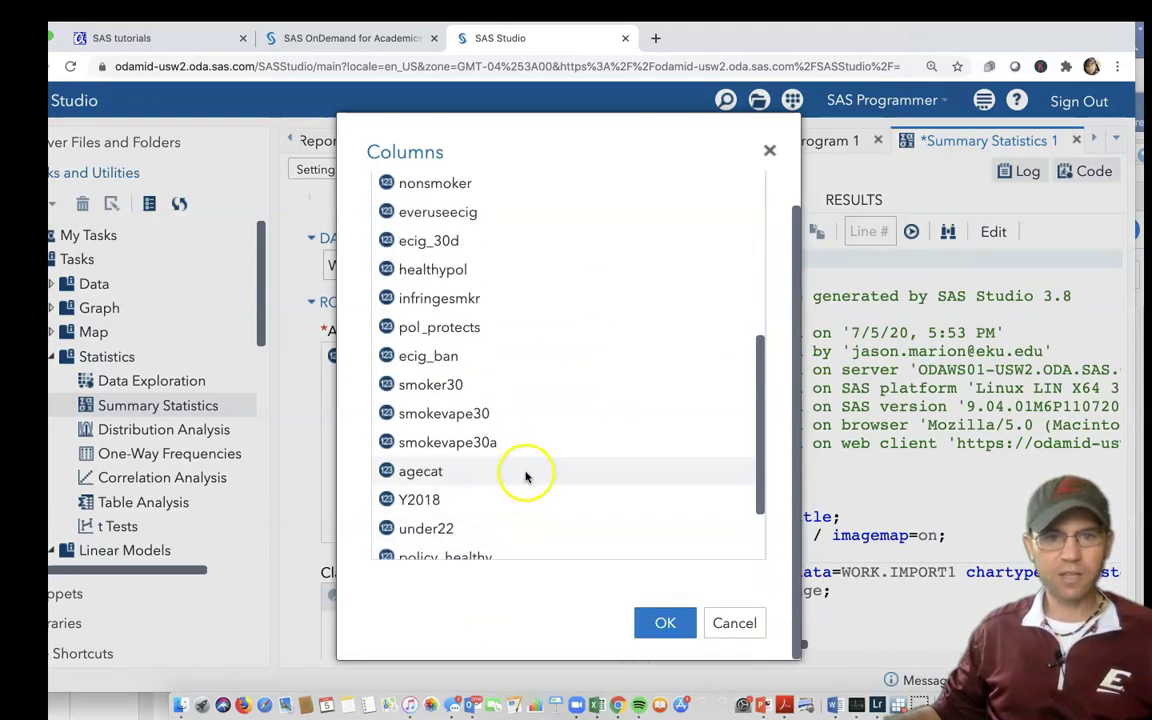
click(474, 245)
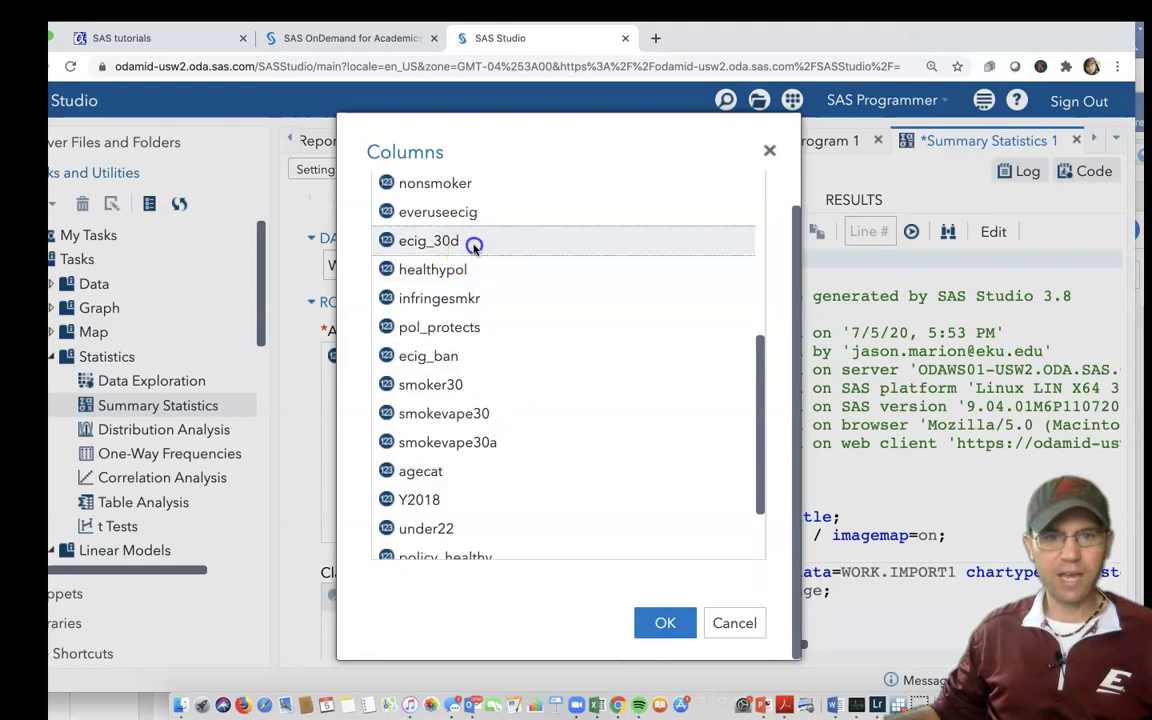
double_click(451, 245)
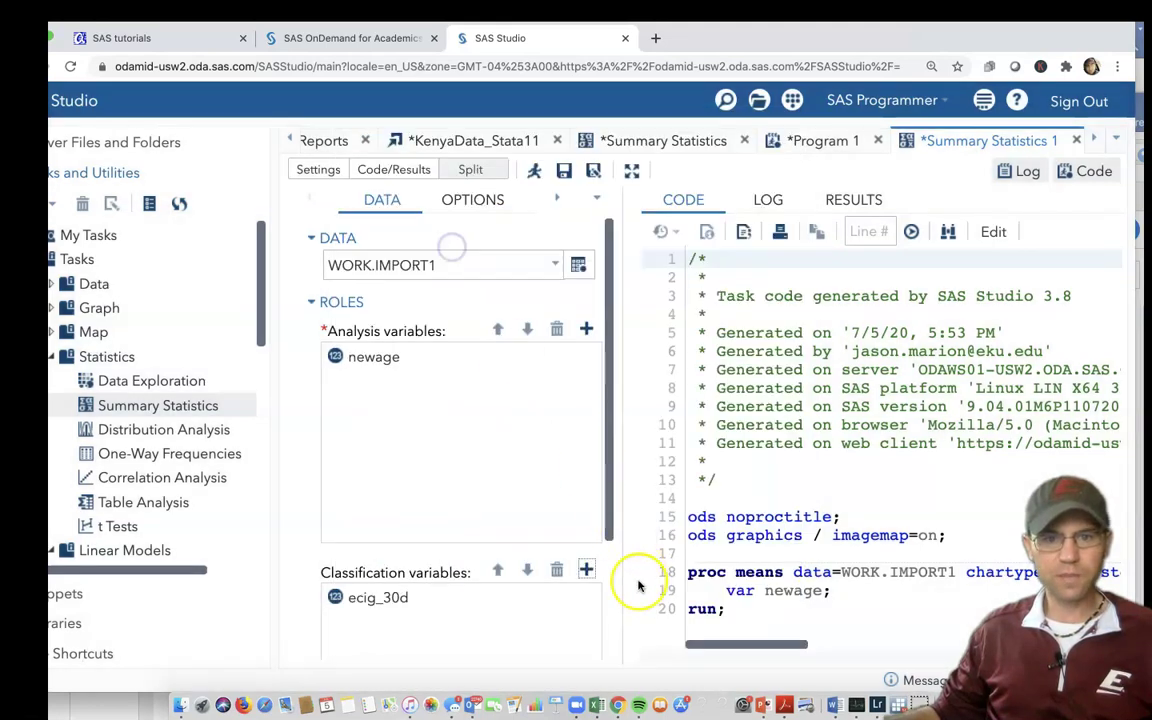
Step: Run the task and check the means: group 0 is 20.17, group 1 is 19.71
click(538, 172)
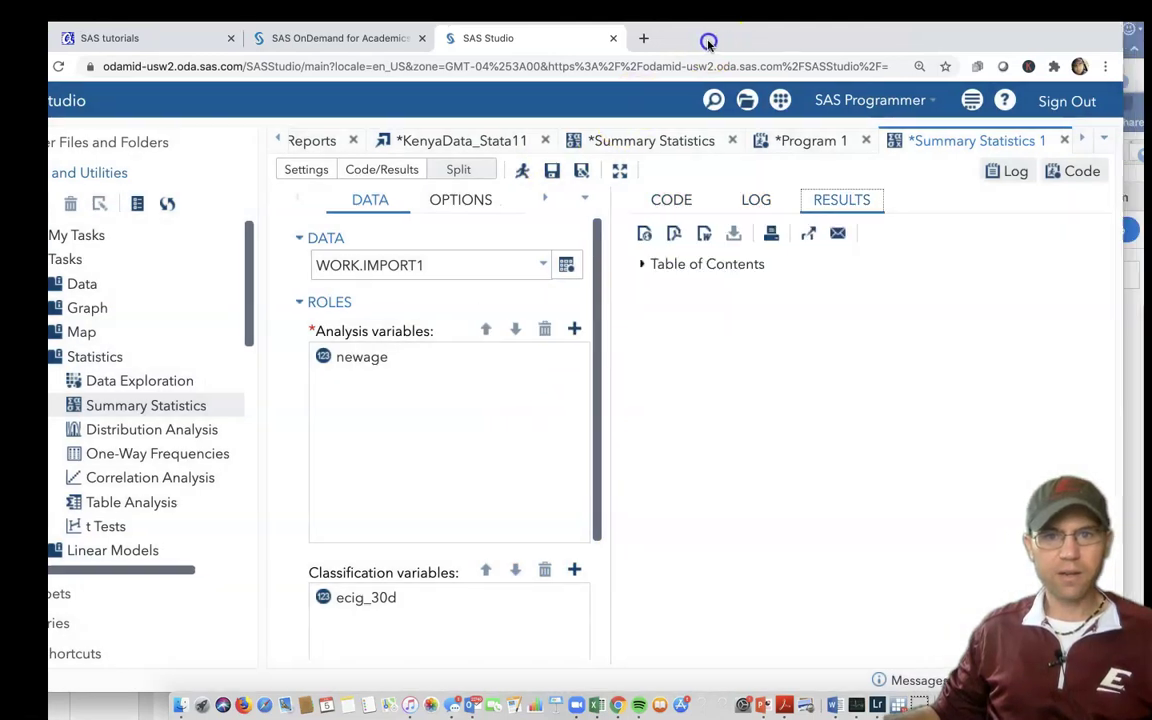
drag(707, 39, 446, 26)
drag(874, 668, 995, 665)
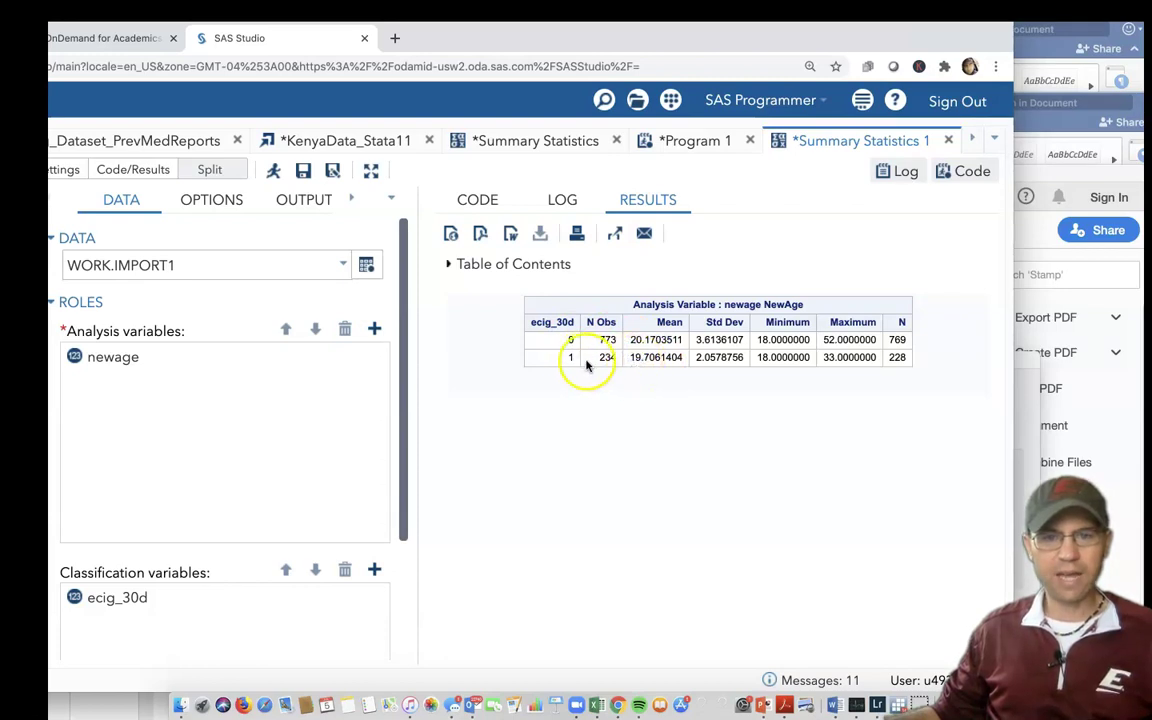
click(640, 357)
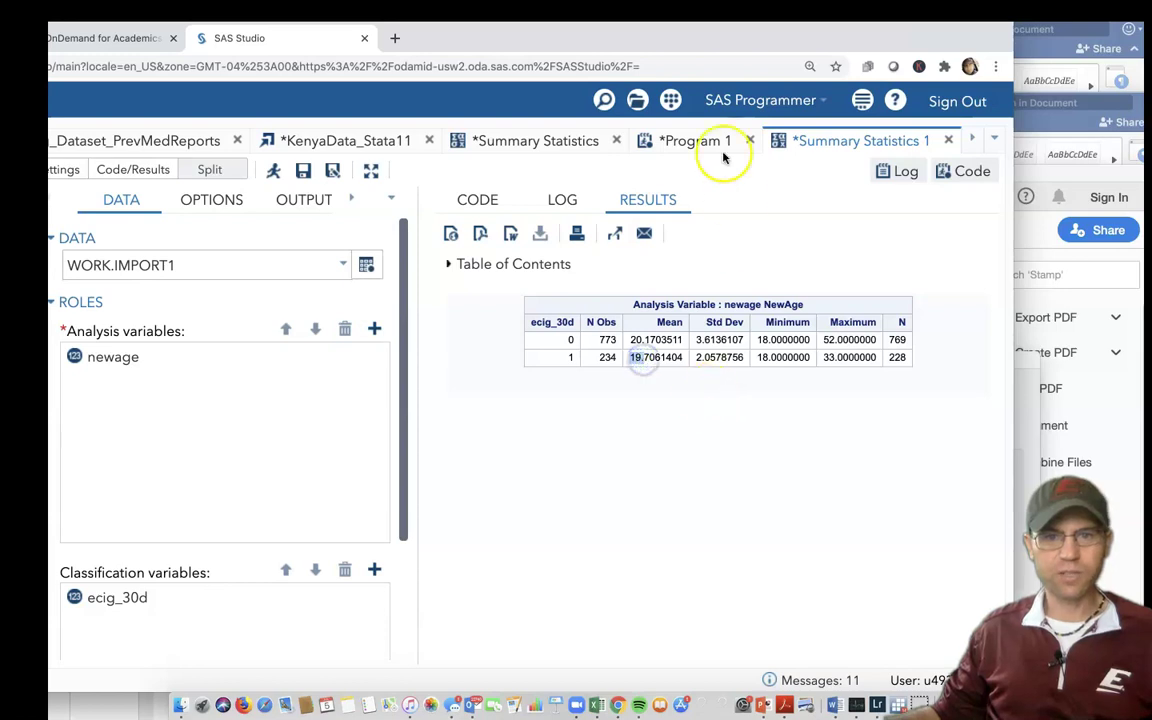
drag(627, 46, 706, 48)
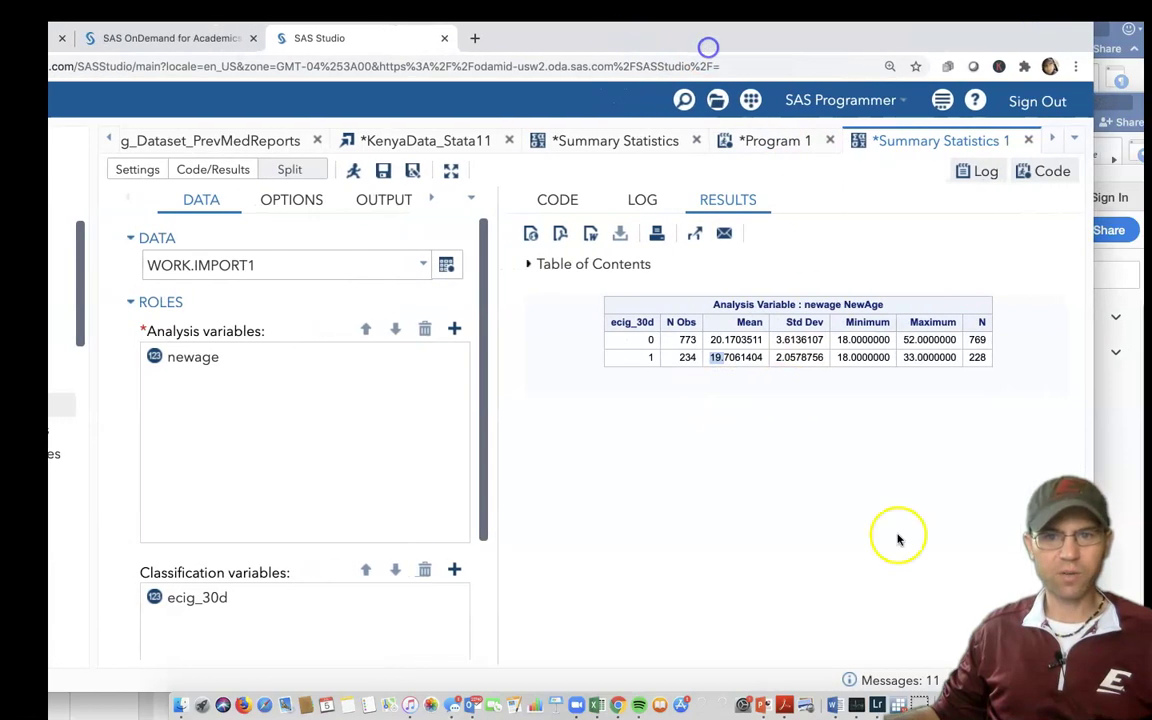
drag(609, 51, 746, 41)
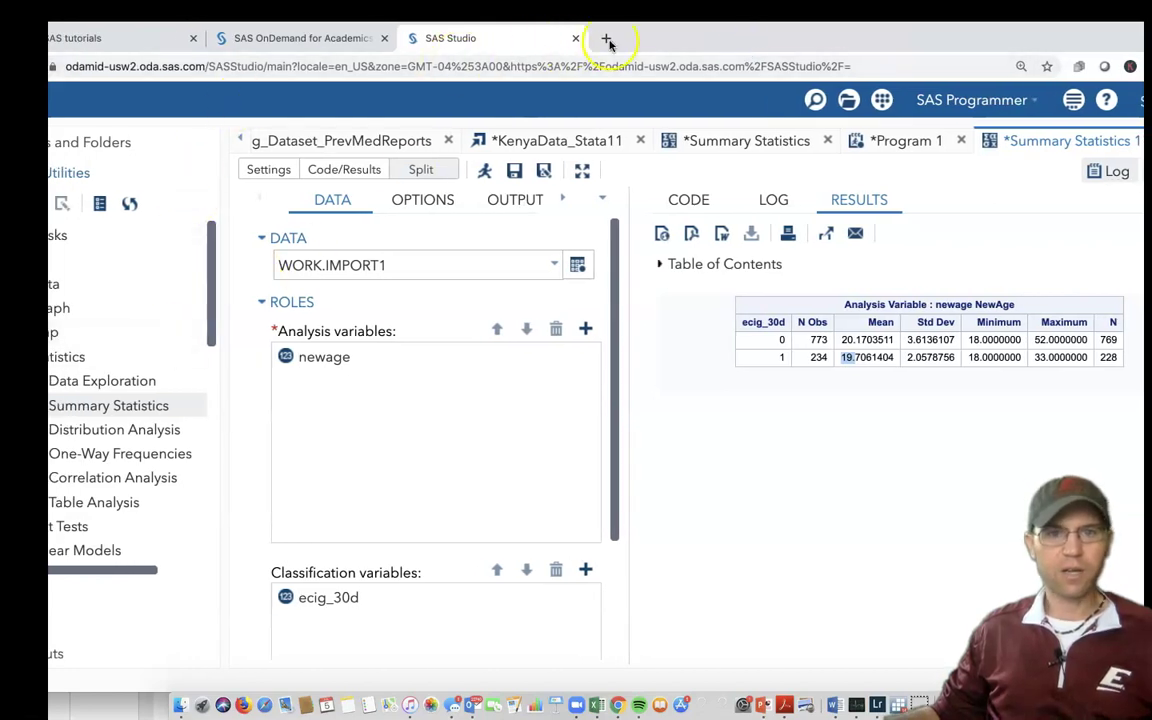
drag(674, 37, 715, 36)
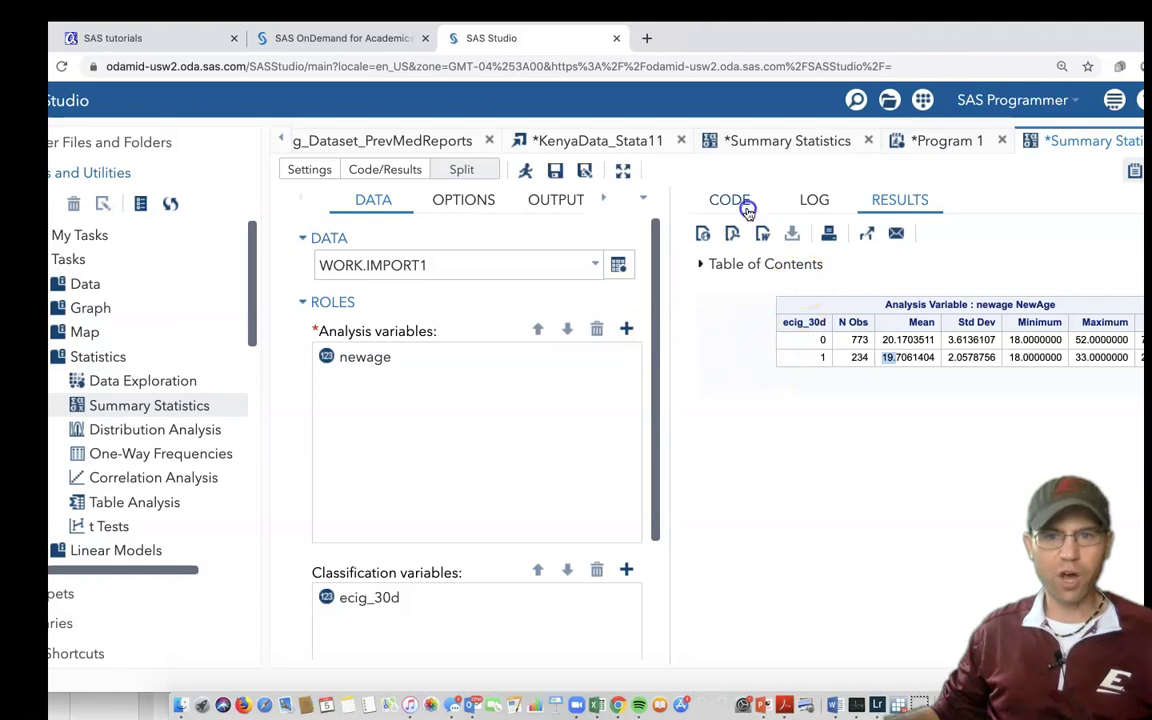
Step: Copy the newage-by-ecig_30d proc means step (lines 18–21) and return to Program 1
click(743, 204)
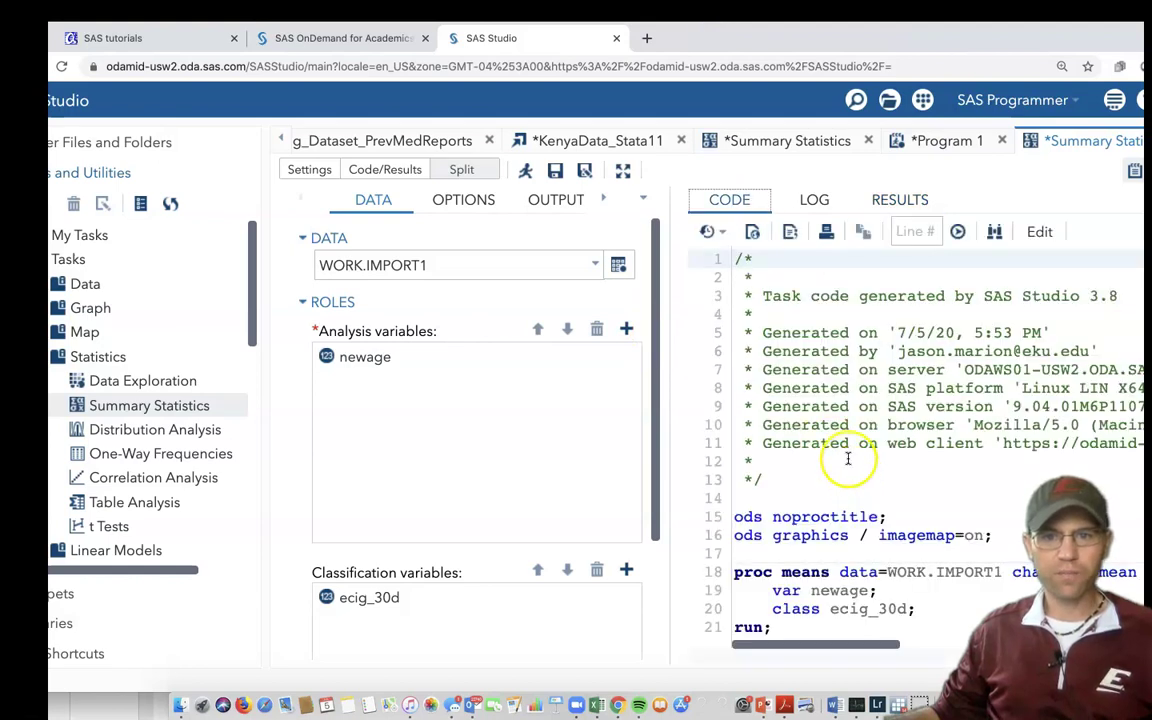
drag(758, 50, 736, 50)
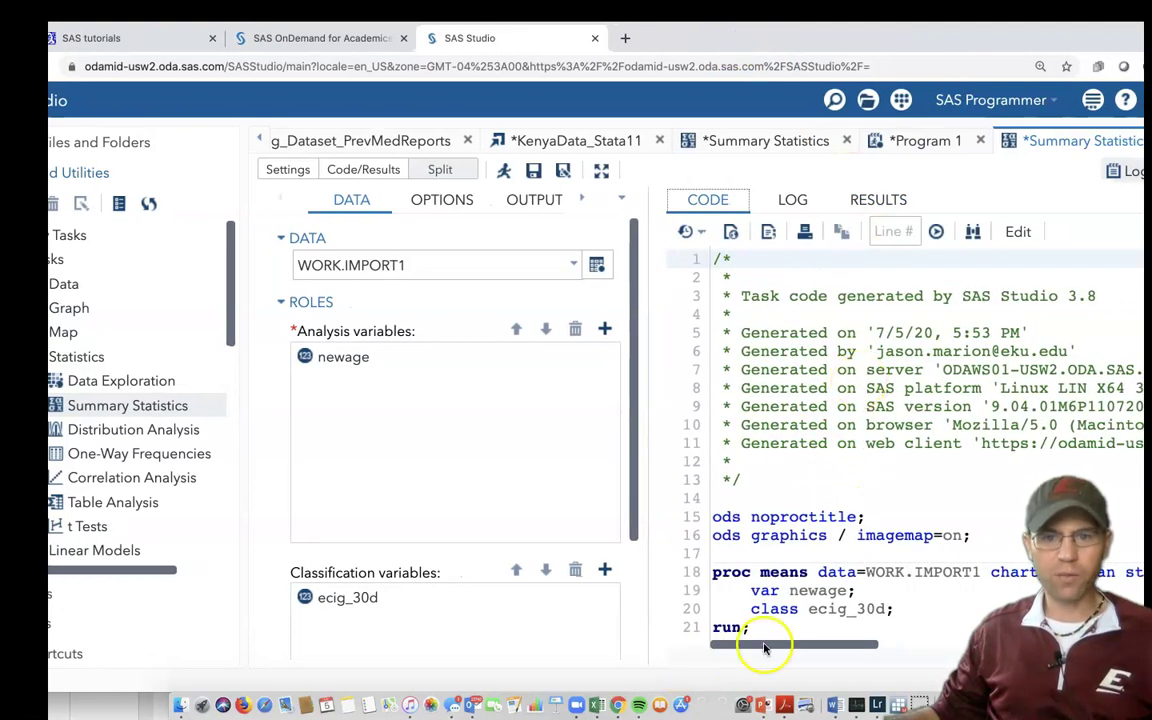
drag(796, 628, 698, 580)
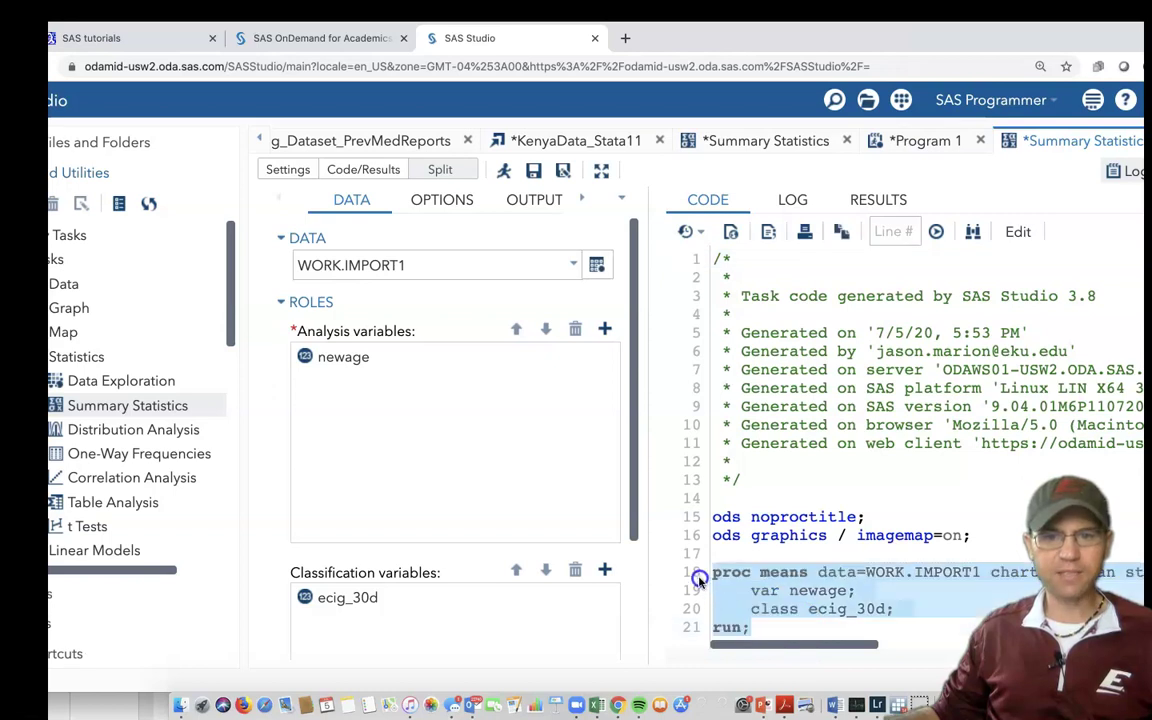
right_click(750, 591)
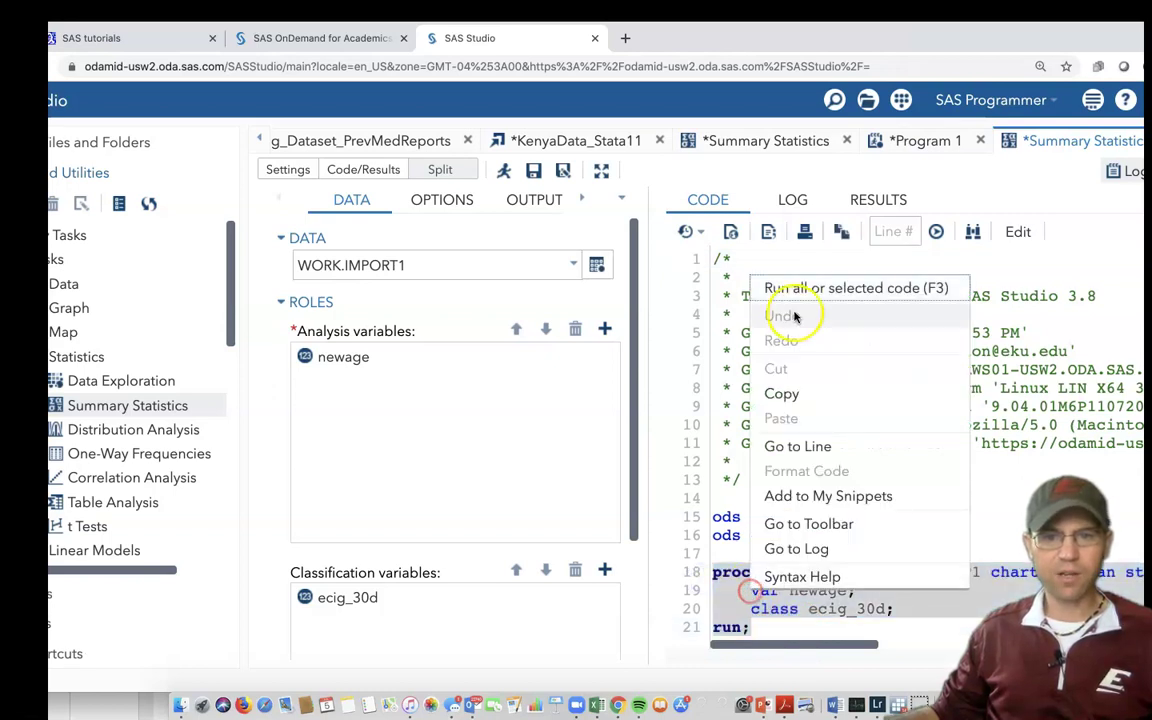
click(800, 395)
drag(677, 44, 326, 28)
click(588, 143)
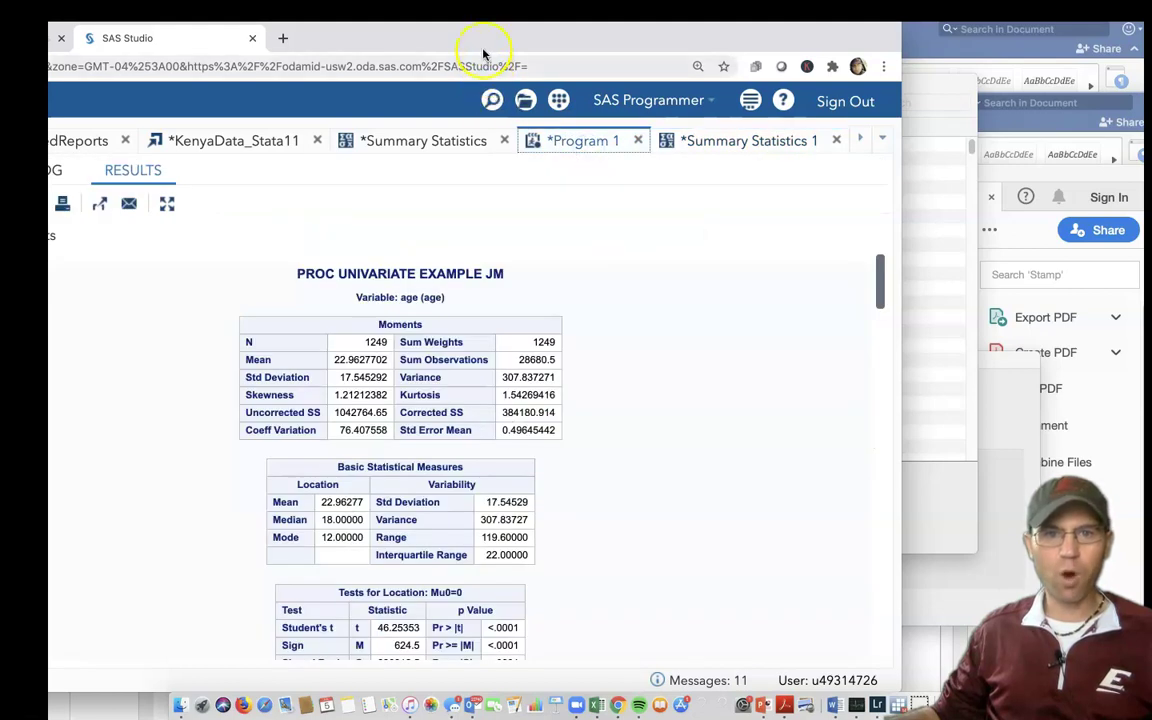
Step: Copy the PROC UNIVARIATE block, lines 1-8, from Program 1's code
drag(505, 42, 741, 41)
click(213, 170)
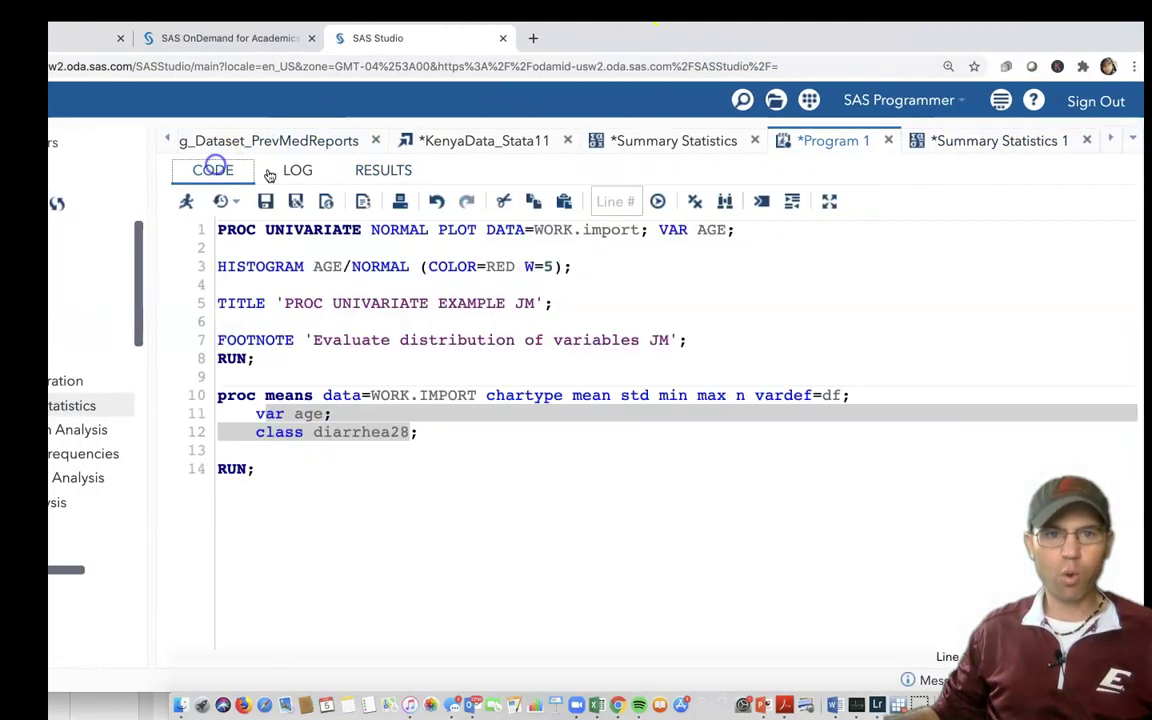
click(319, 370)
drag(345, 365, 198, 238)
right_click(243, 254)
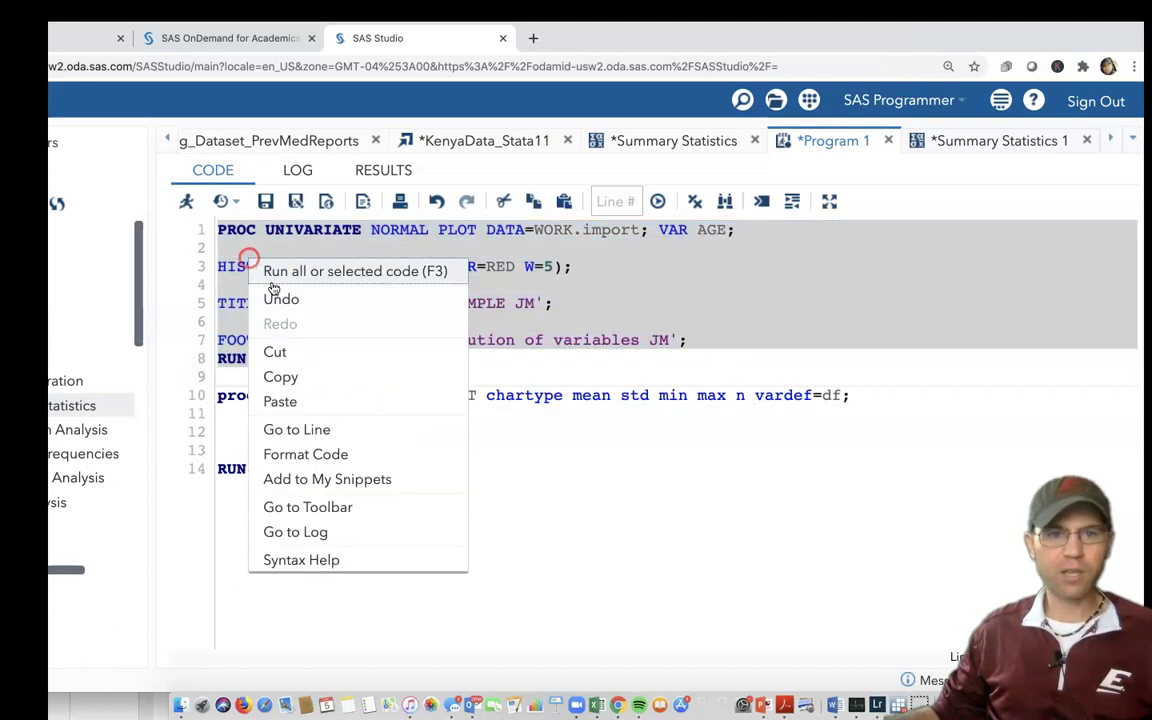
click(298, 377)
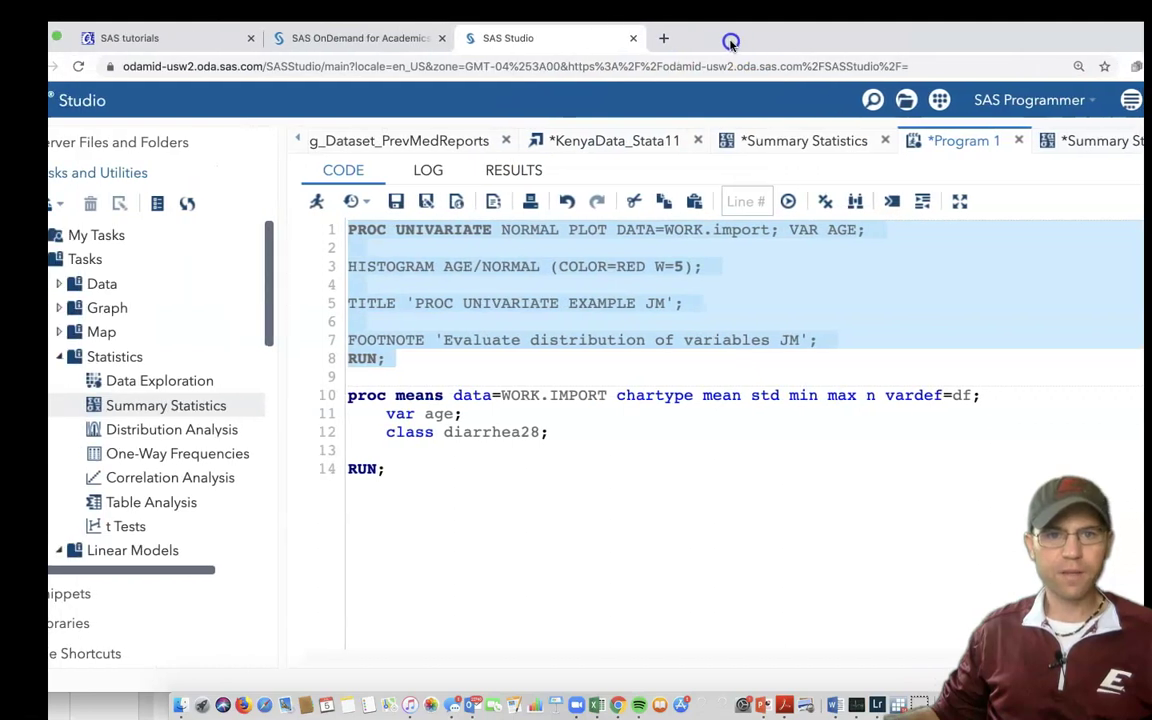
Step: Replace all 14 lines of the program with the copied PROC UNIVARIATE code
drag(726, 42, 343, 38)
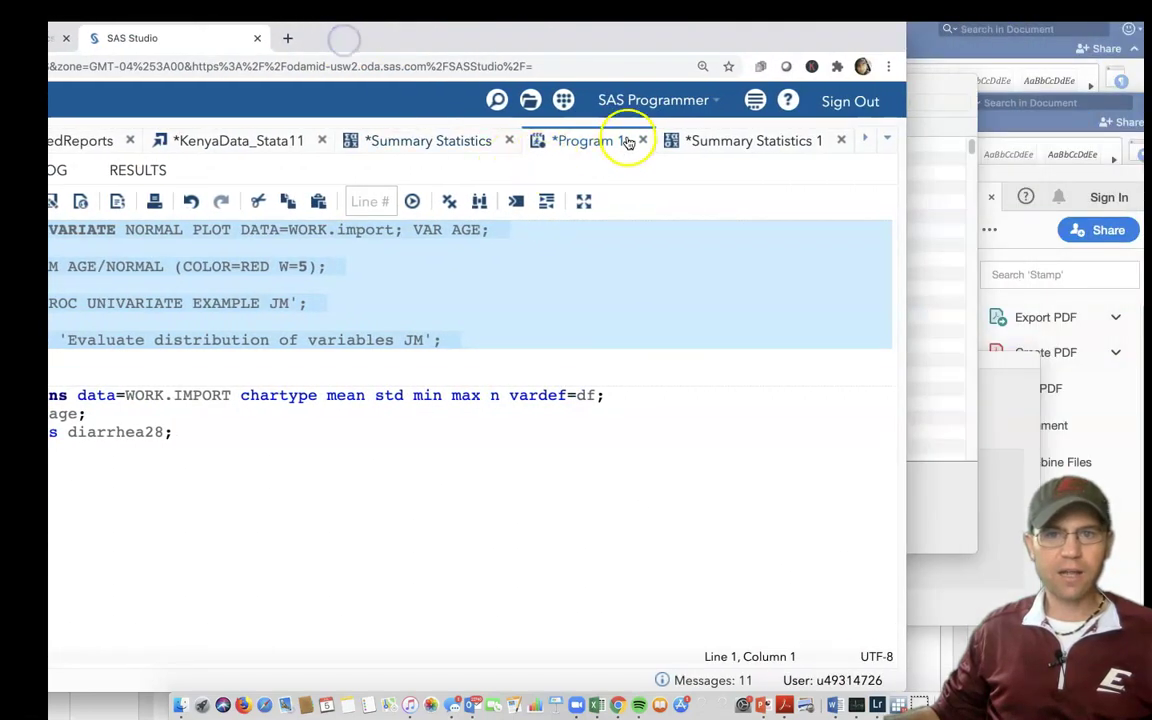
drag(571, 44, 849, 40)
click(306, 483)
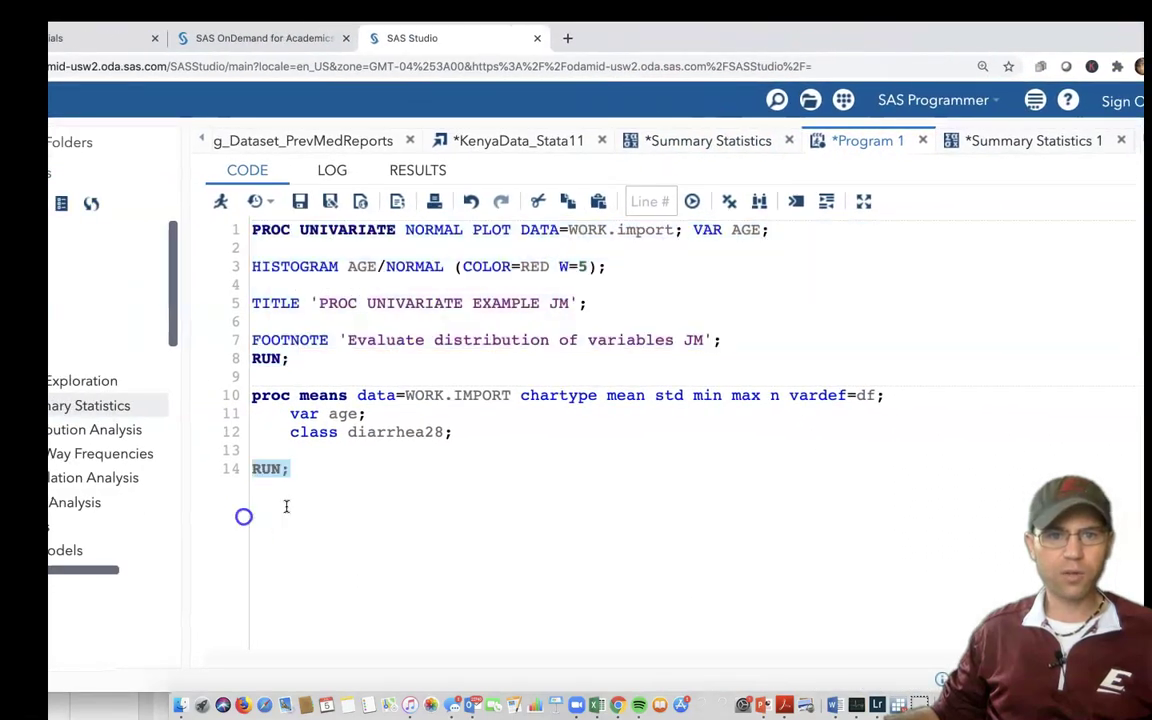
drag(306, 483, 239, 239)
key(BackSpace)
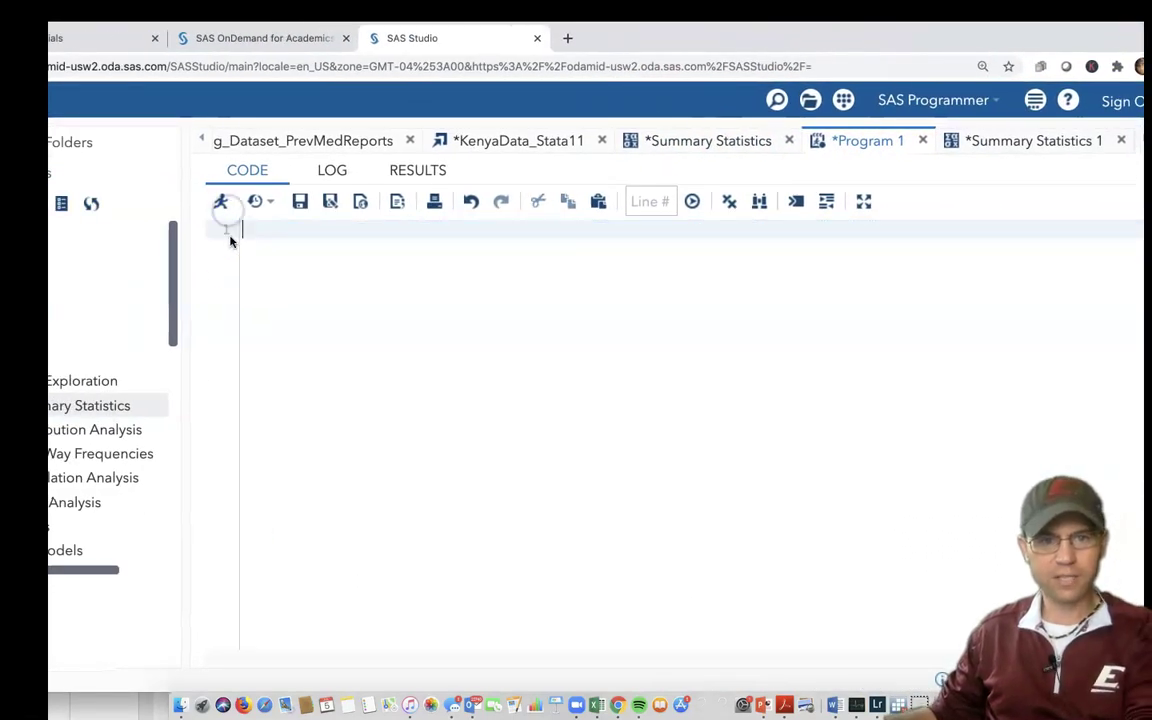
click(268, 248)
key(super+v)
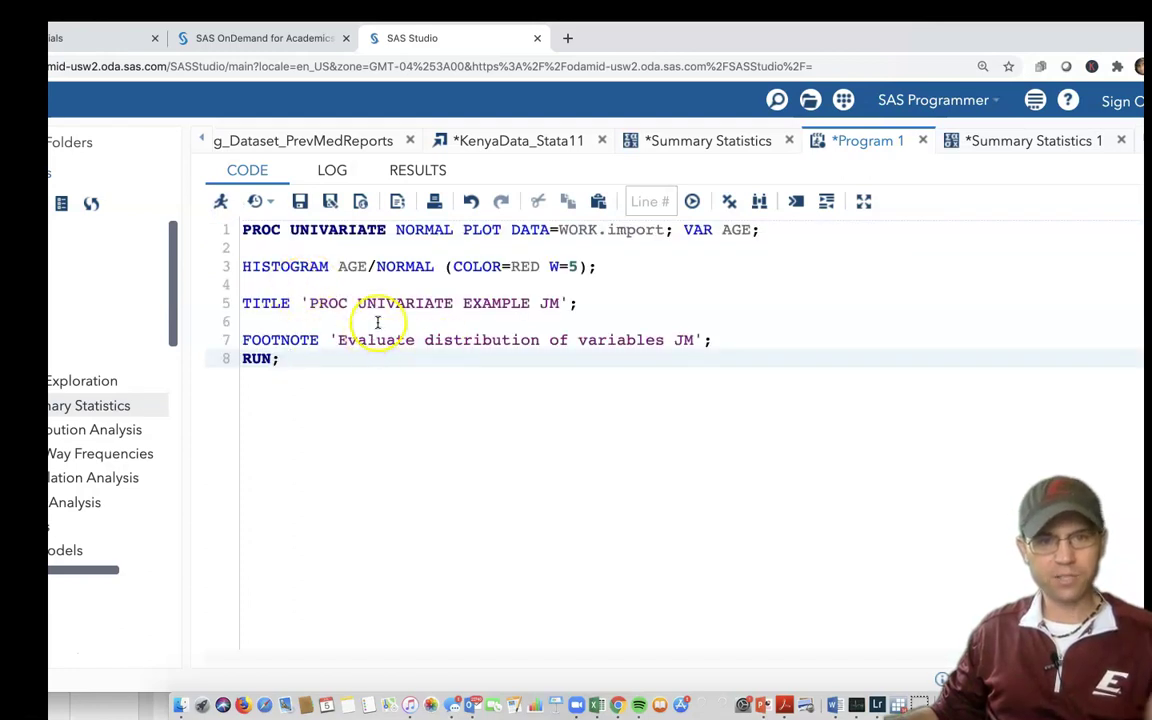
Step: Edit the code to DATA=WORK.import1 with newage in the VAR and HISTOGRAM statements
double_click(659, 229)
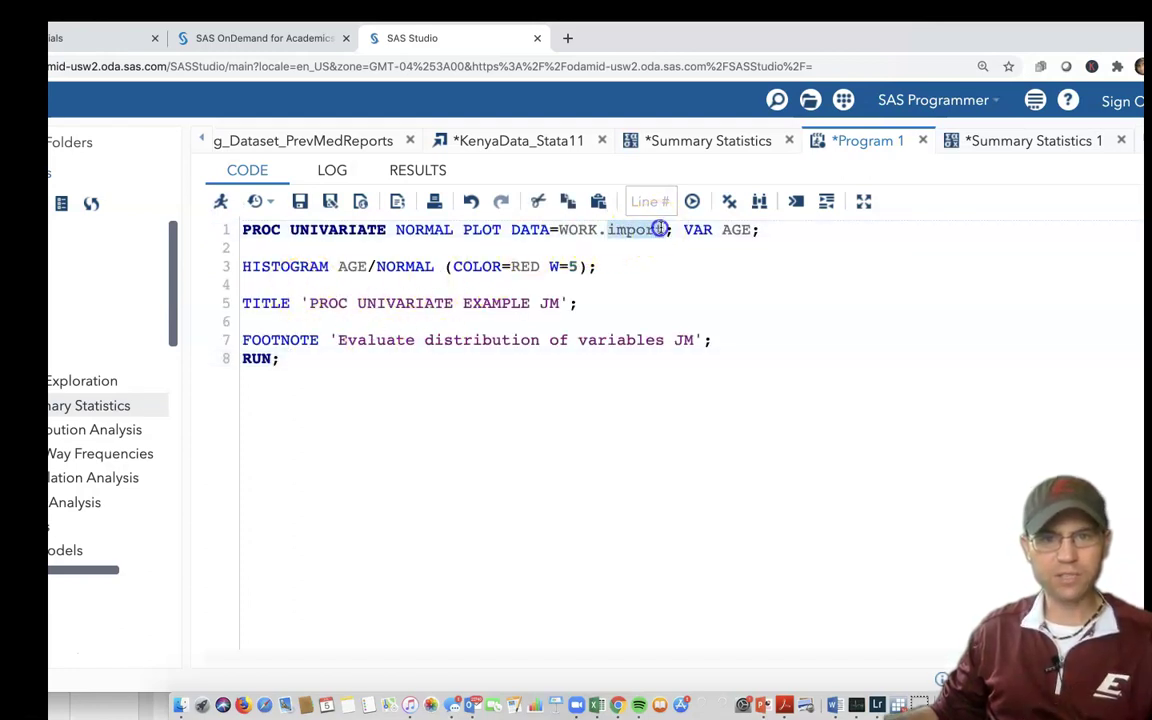
key(BackSpace)
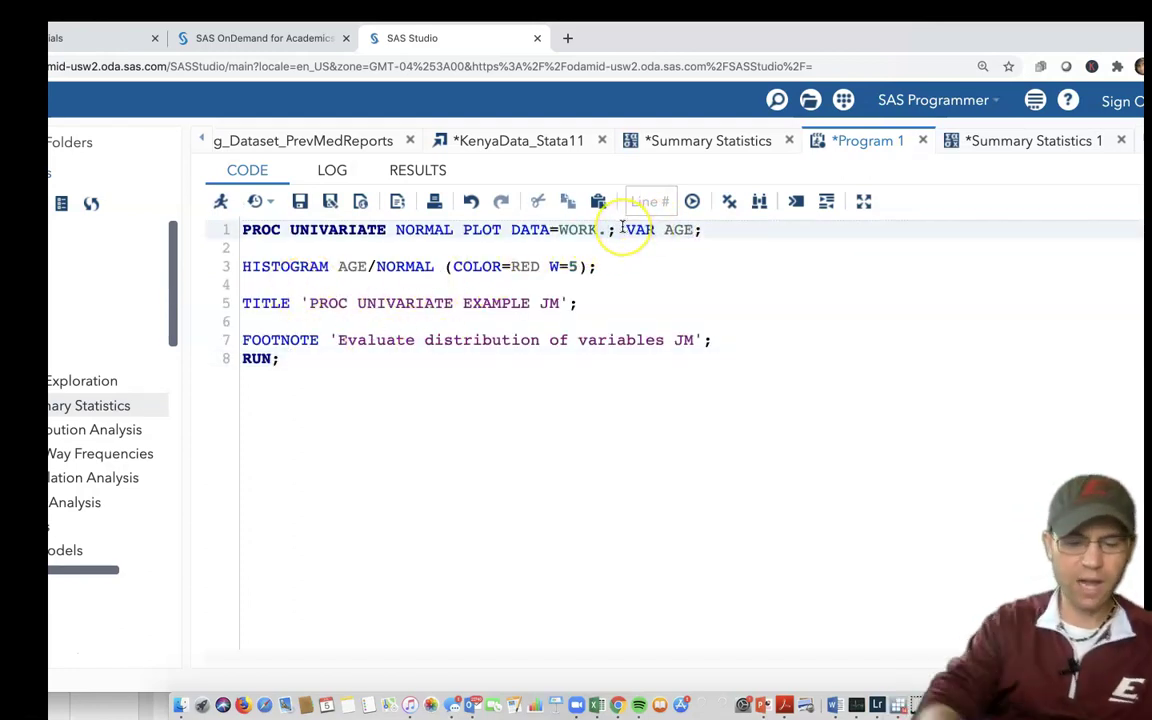
text(import1)
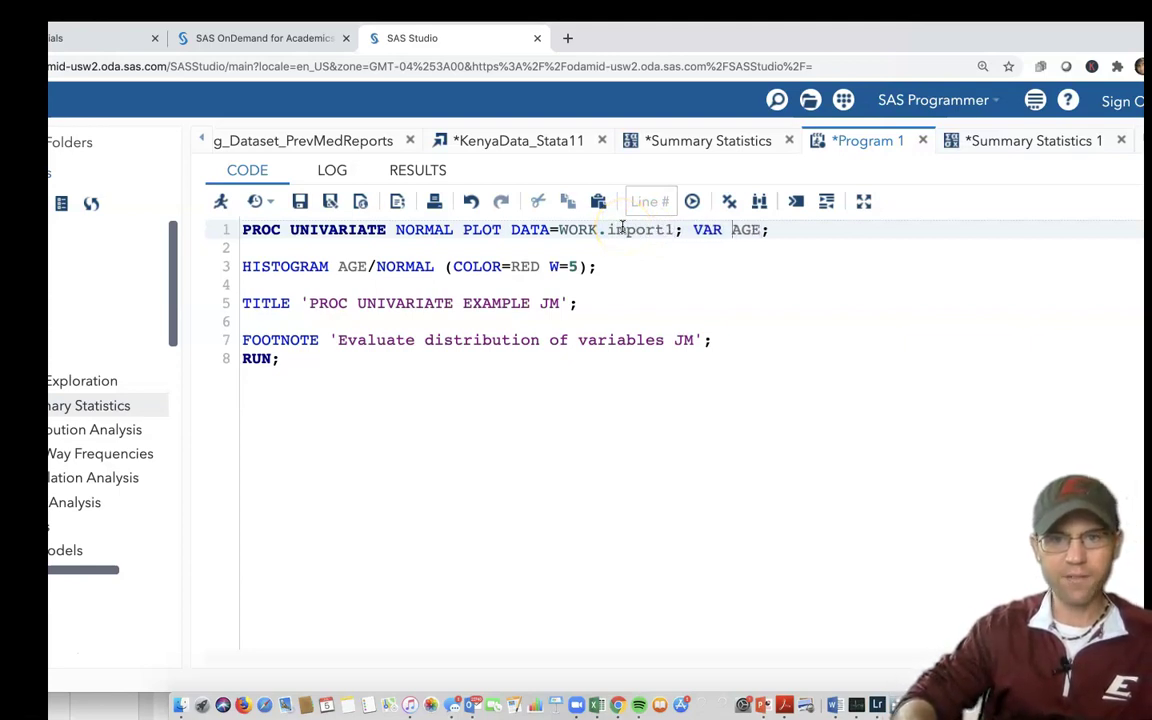
key(alt+shift+Right)
text(m)
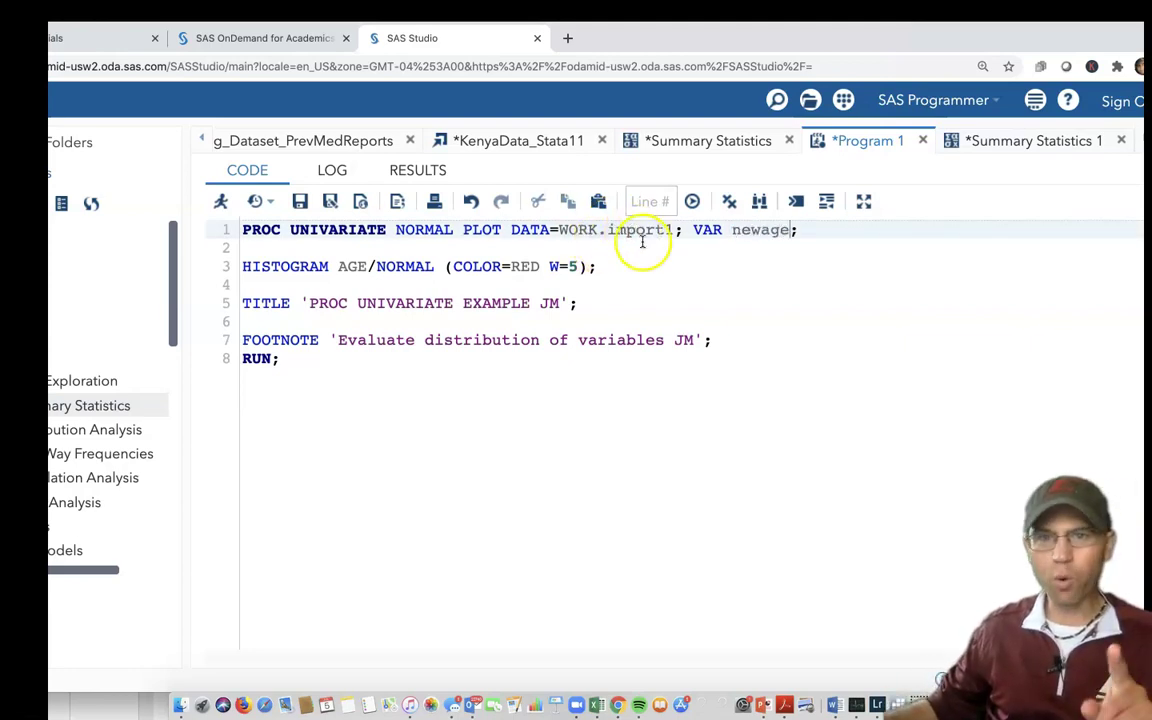
double_click(340, 264)
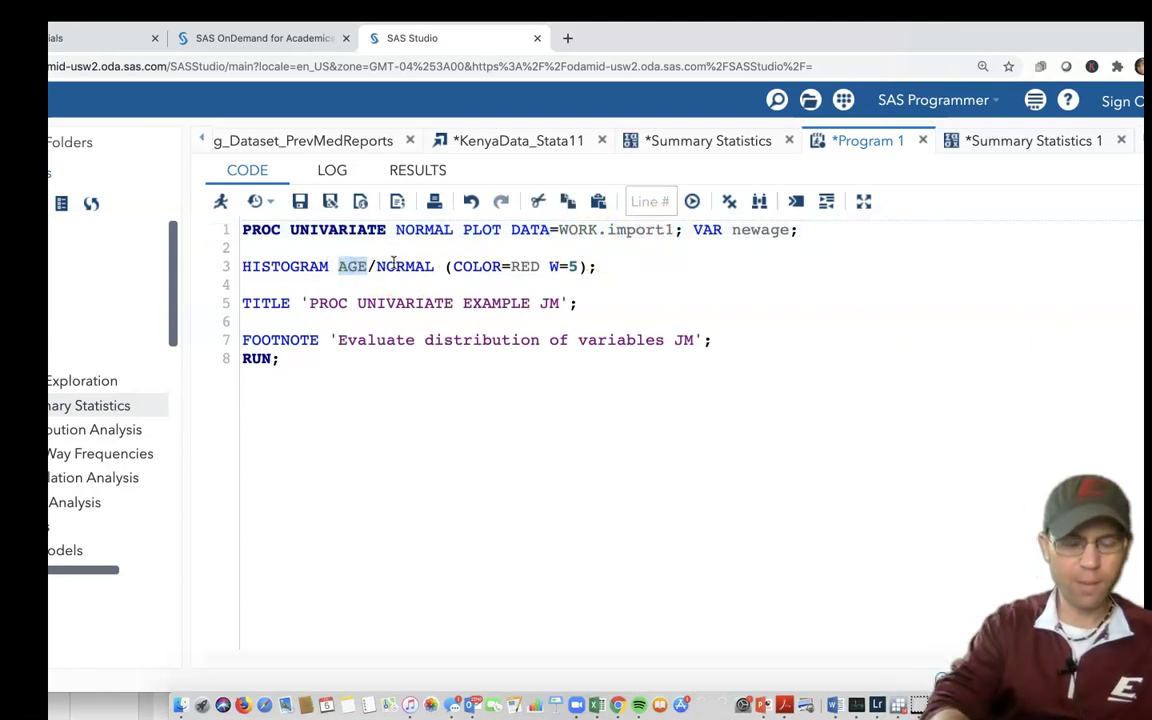
text(newage)
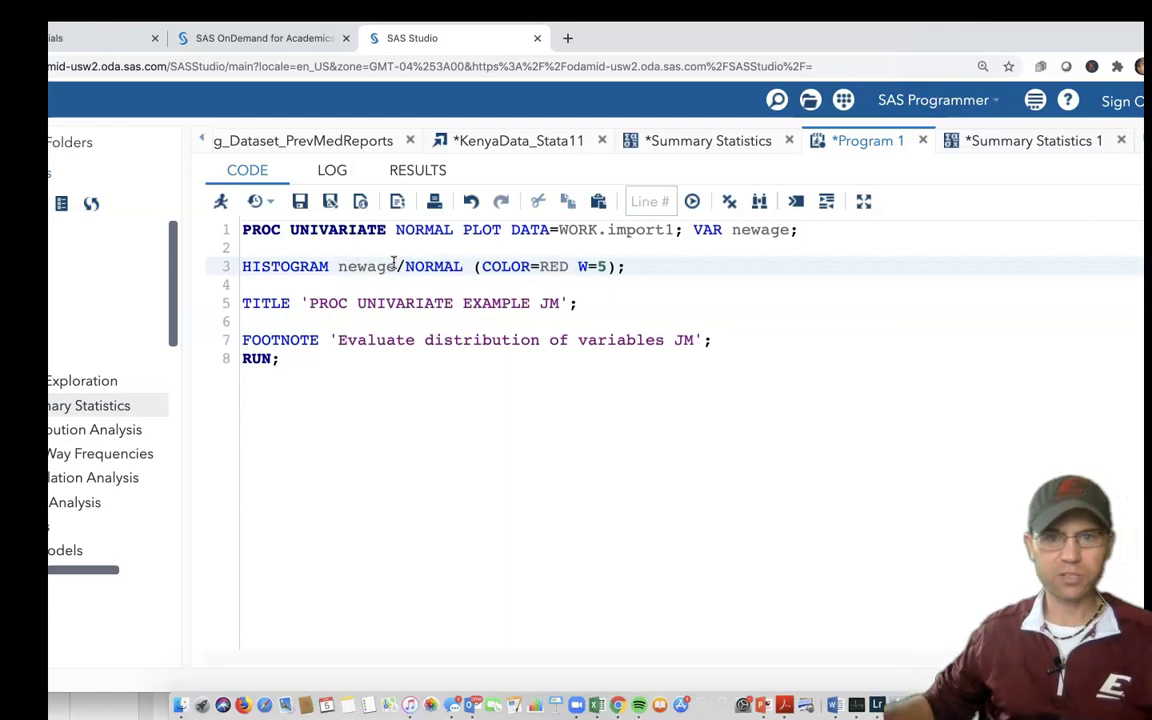
click(403, 379)
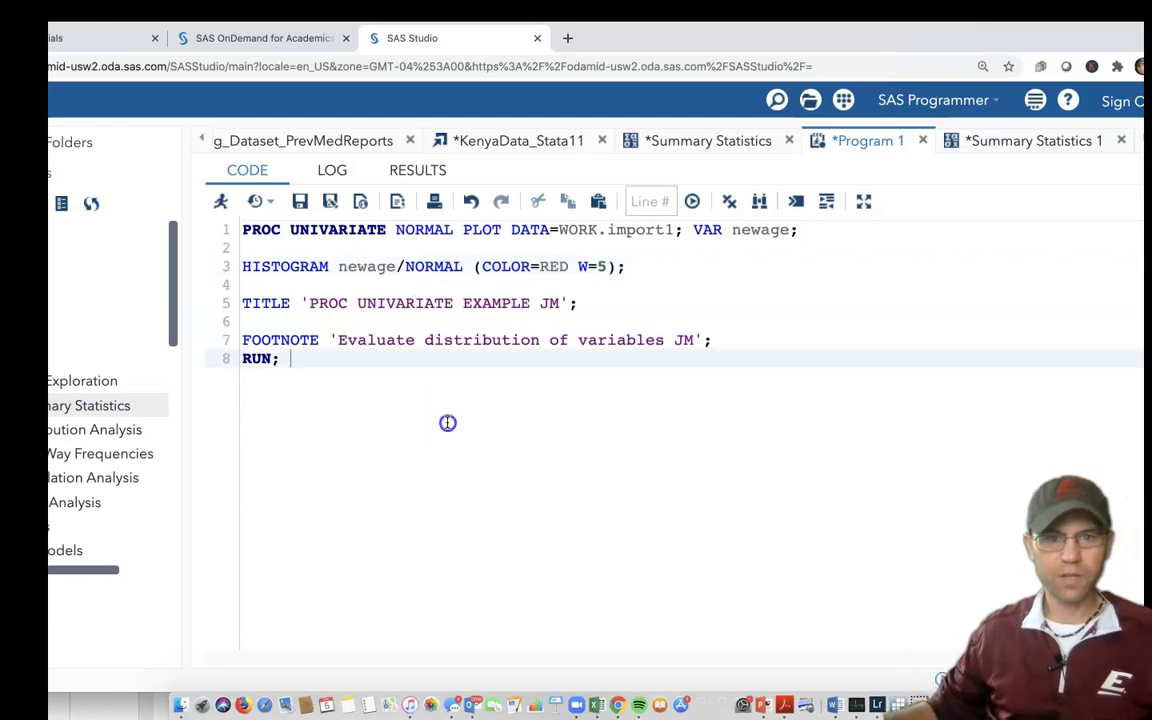
Step: Run the univariate program on newage
click(220, 203)
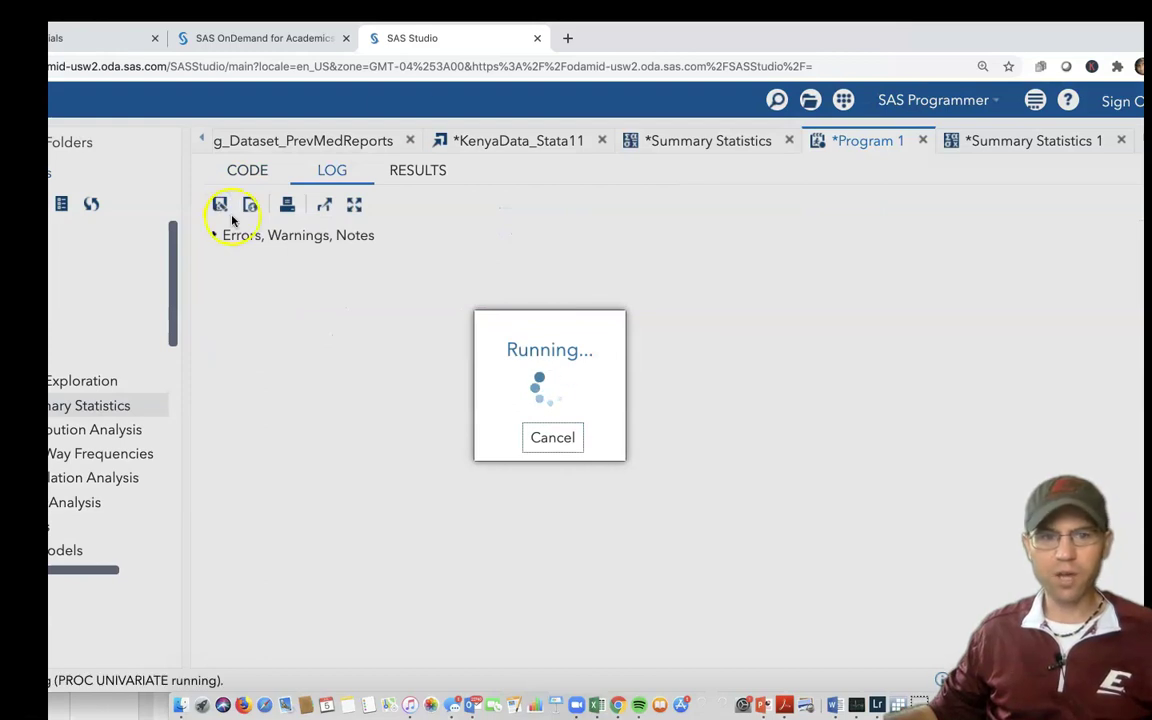
drag(664, 36, 795, 36)
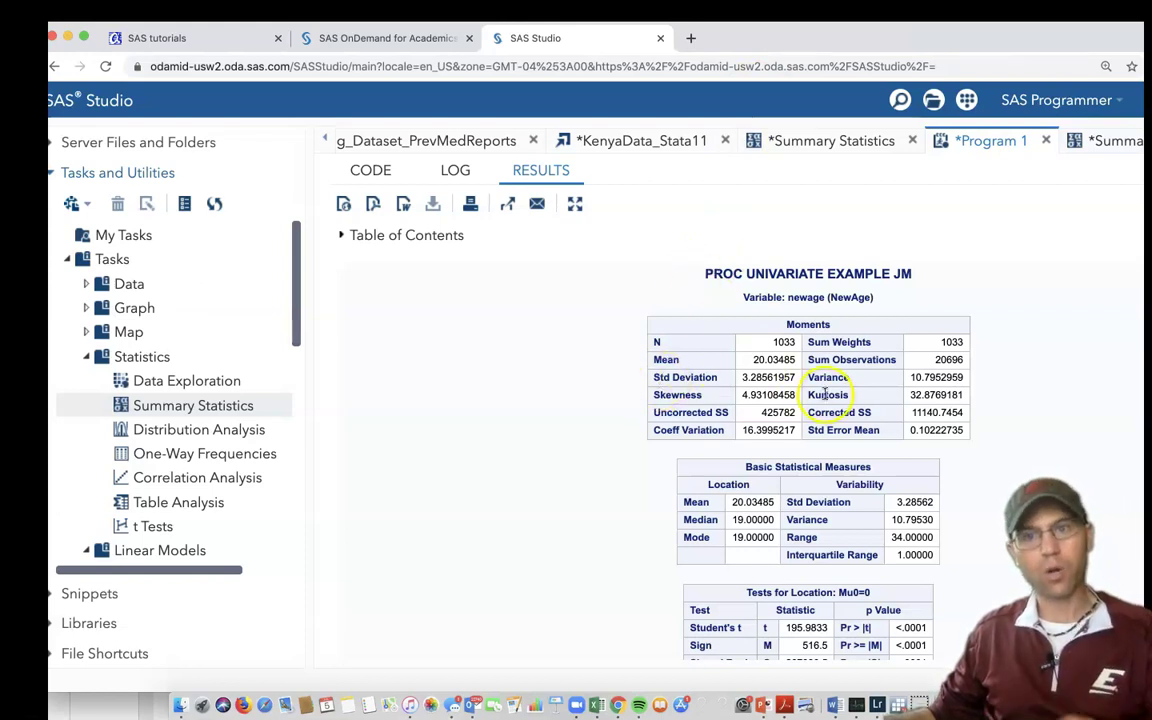
drag(727, 28, 680, 38)
Step: Review Moments, Shapiro-Wilk W=0.523808, and the NewAge histogram's normal curve (Mu=20.035, Sigma=3.2856)
scroll(830, 609, down, 5)
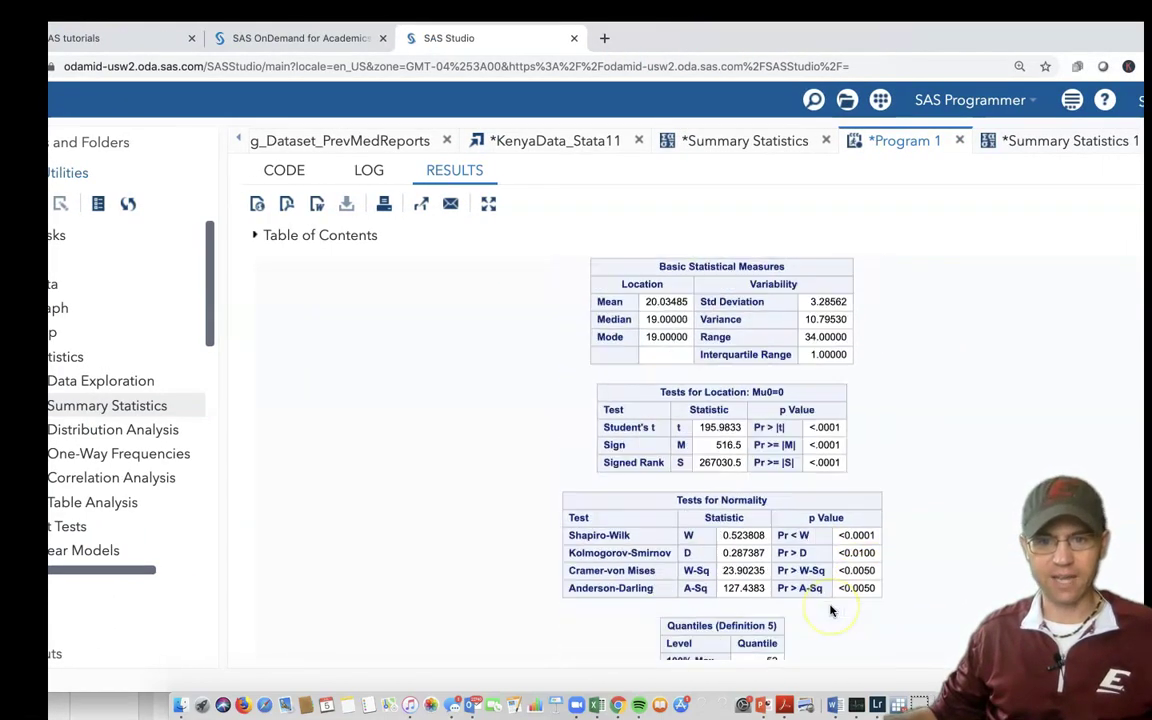
scroll(830, 609, down, 15)
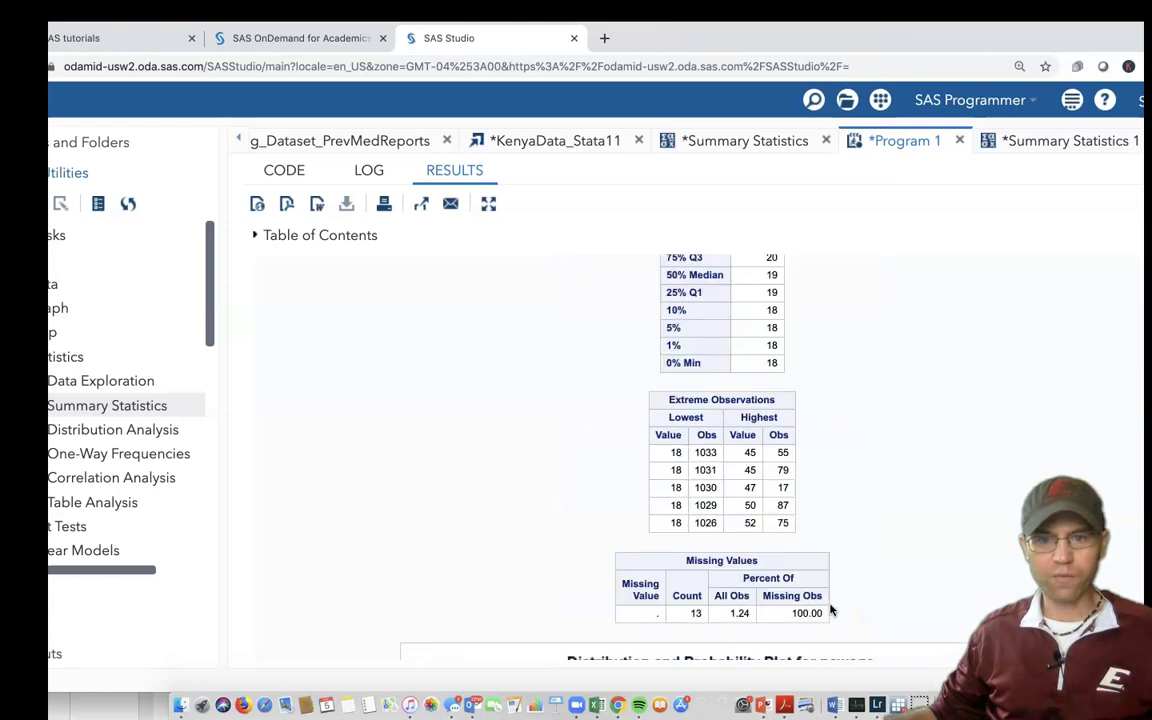
scroll(830, 609, up, 3)
scroll(830, 609, up, 3)
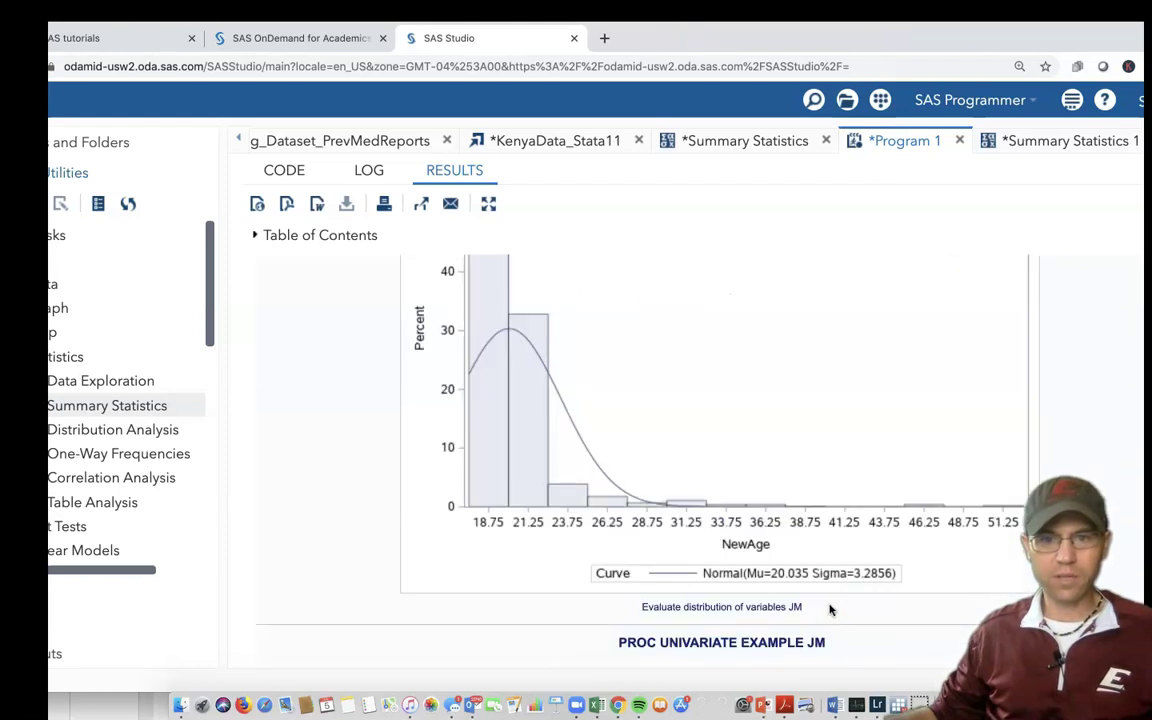
scroll(472, 463, up, 4)
scroll(481, 481, down, 4)
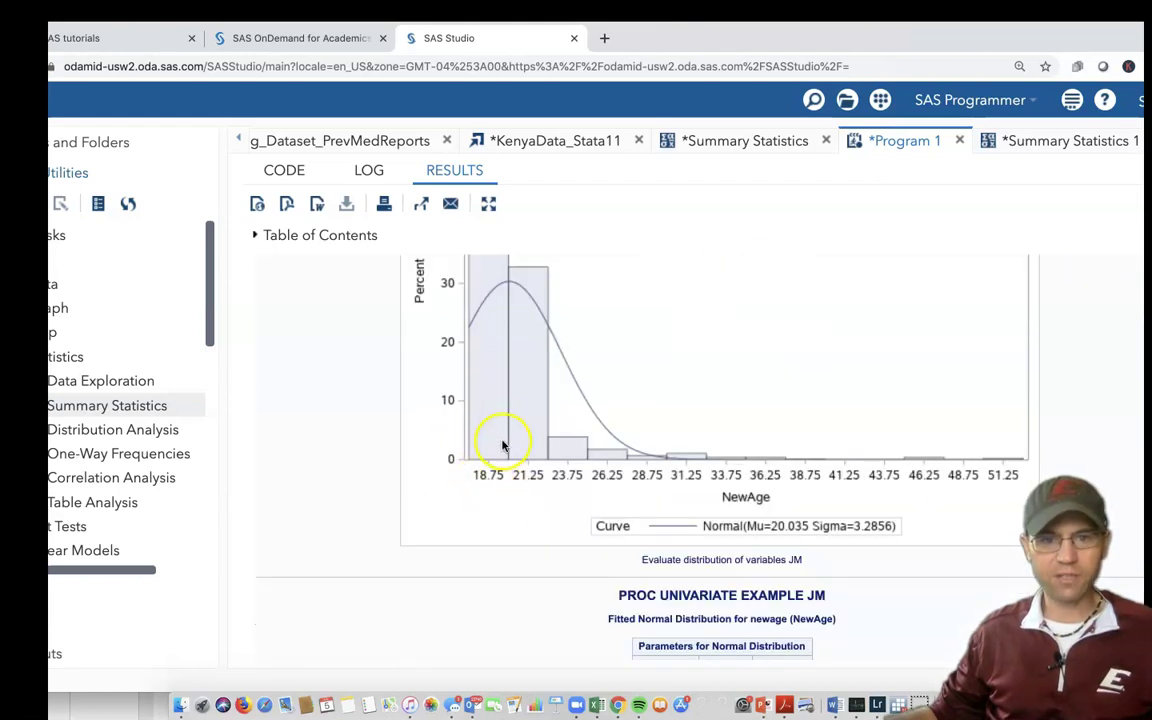
scroll(510, 428, down, 4)
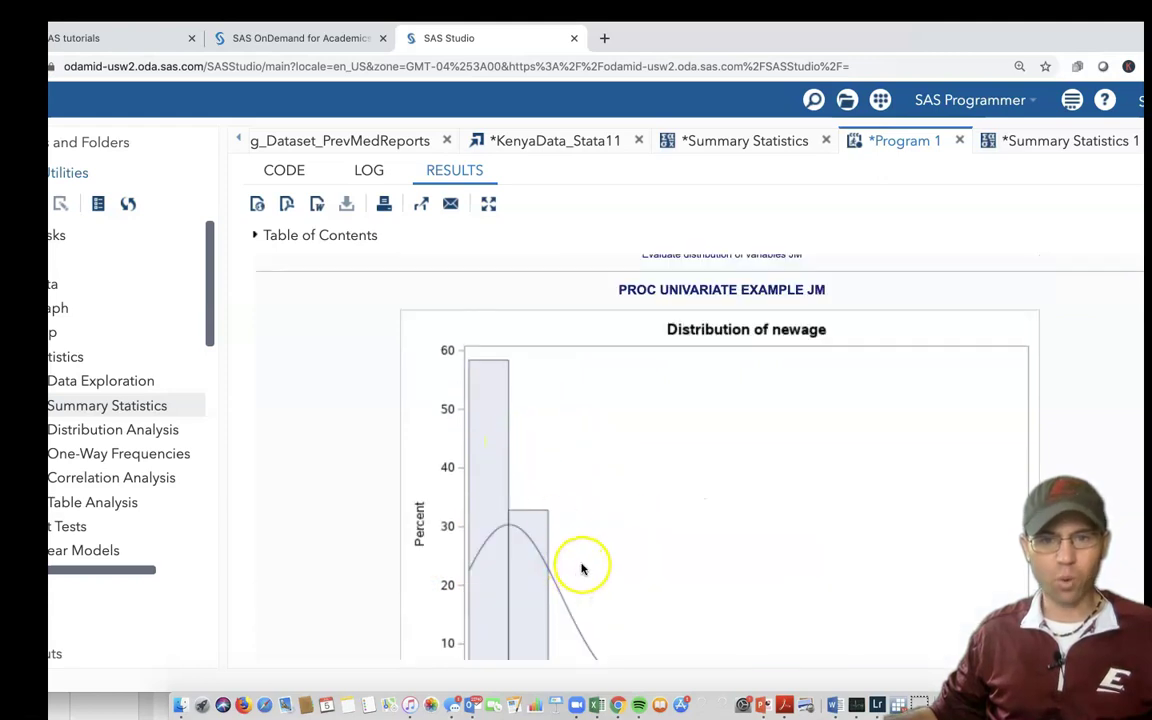
scroll(583, 568, down, 3)
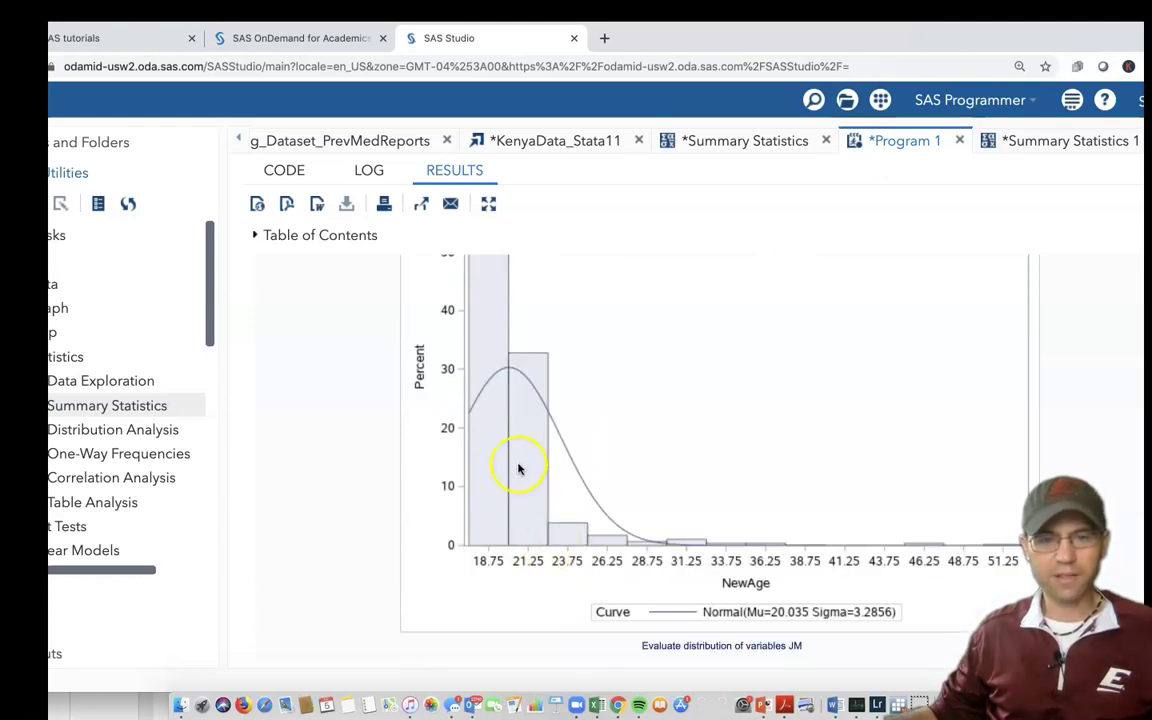
mouse_move(490, 416)
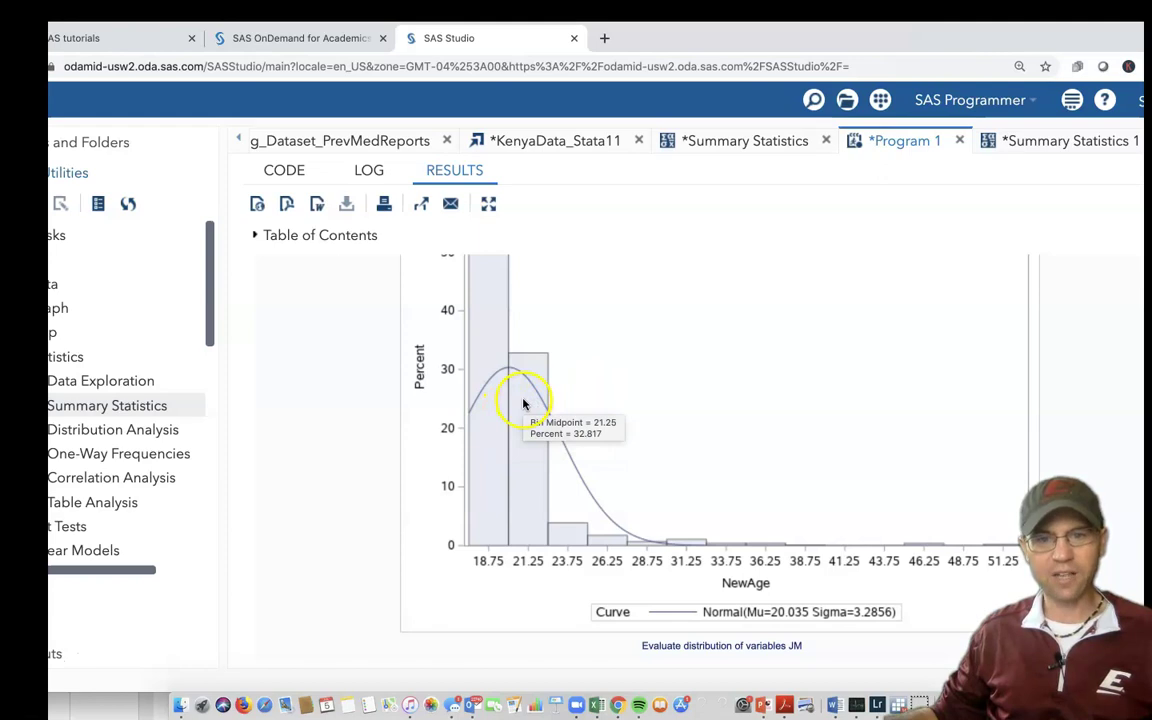
mouse_move(496, 476)
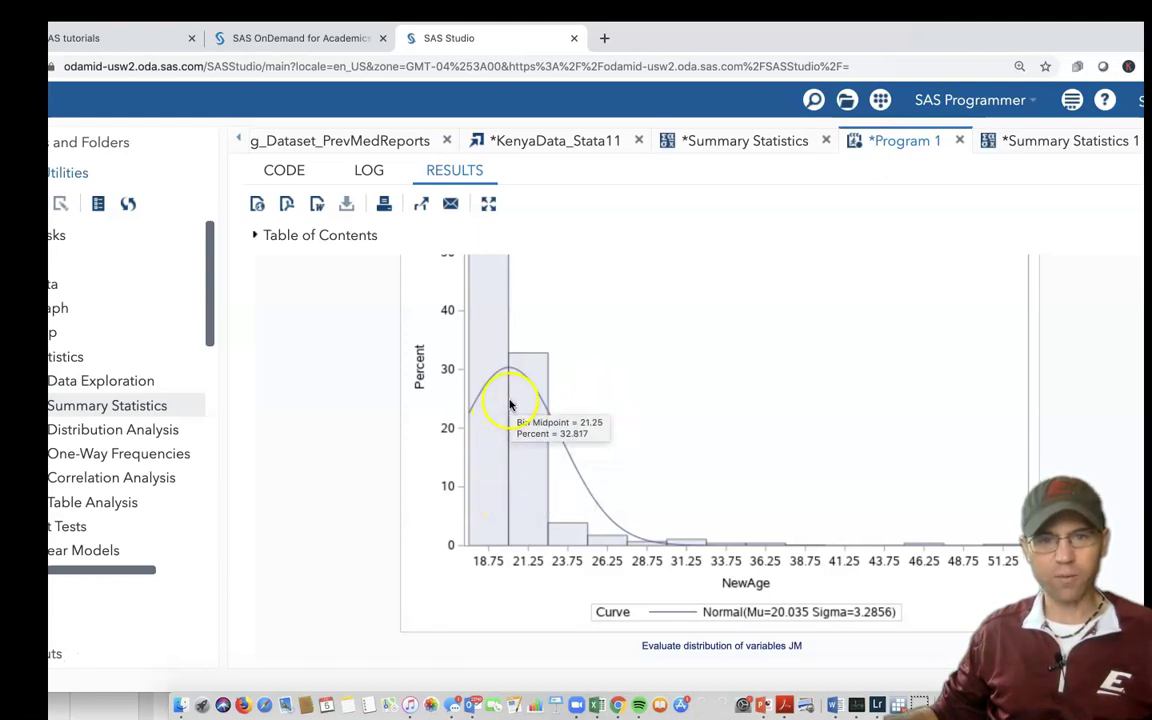
scroll(560, 514, up, 1)
scroll(560, 514, down, 10)
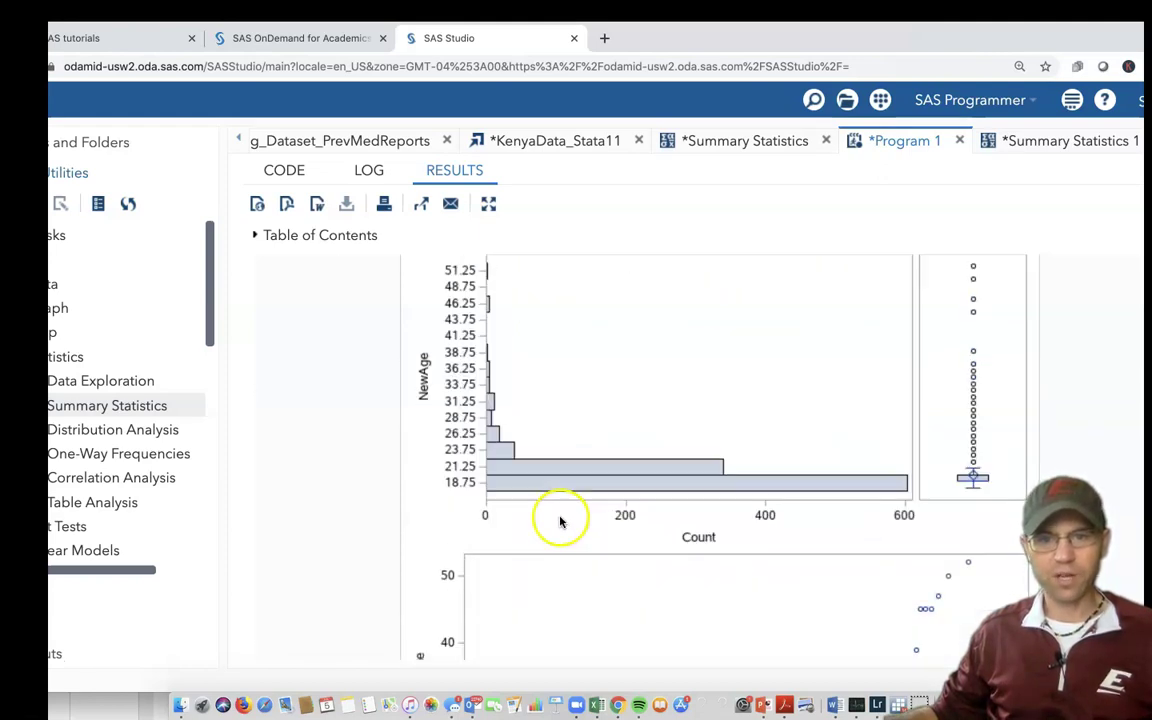
scroll(630, 518, down, 2)
scroll(830, 432, up, 5)
scroll(830, 432, up, 7)
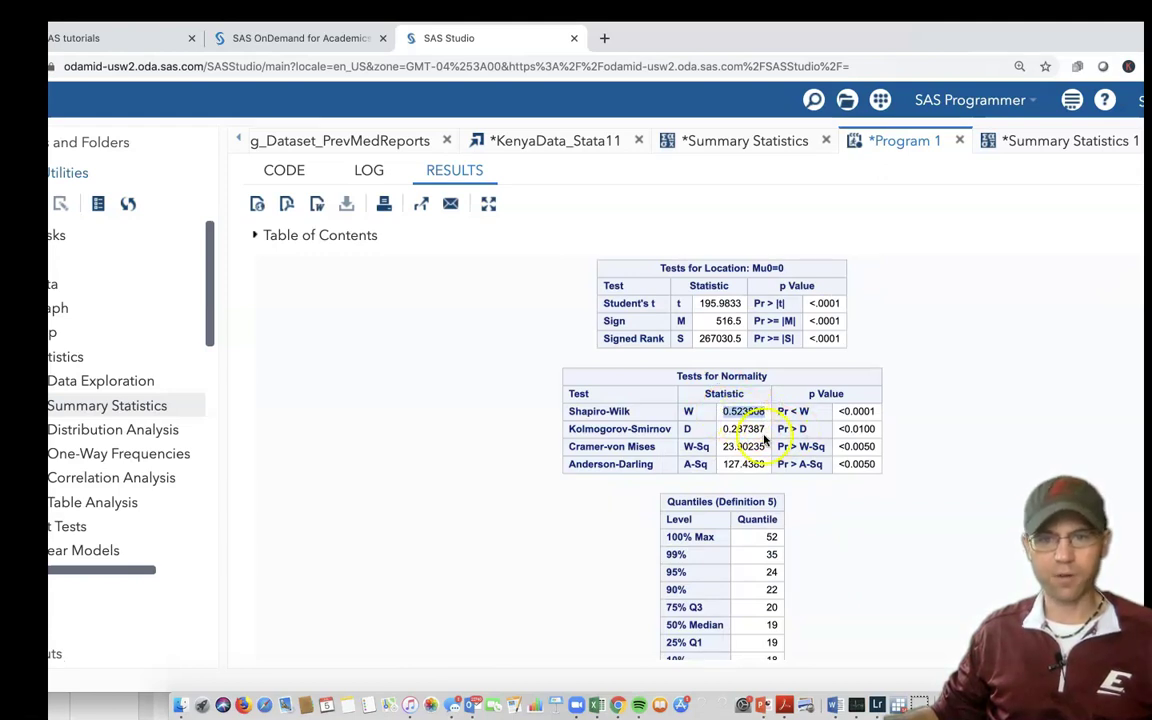
Step: Zoom to 175%, select the Skewness value 4.93108458, then return to the code
key(super+equal)
key(super+equal)
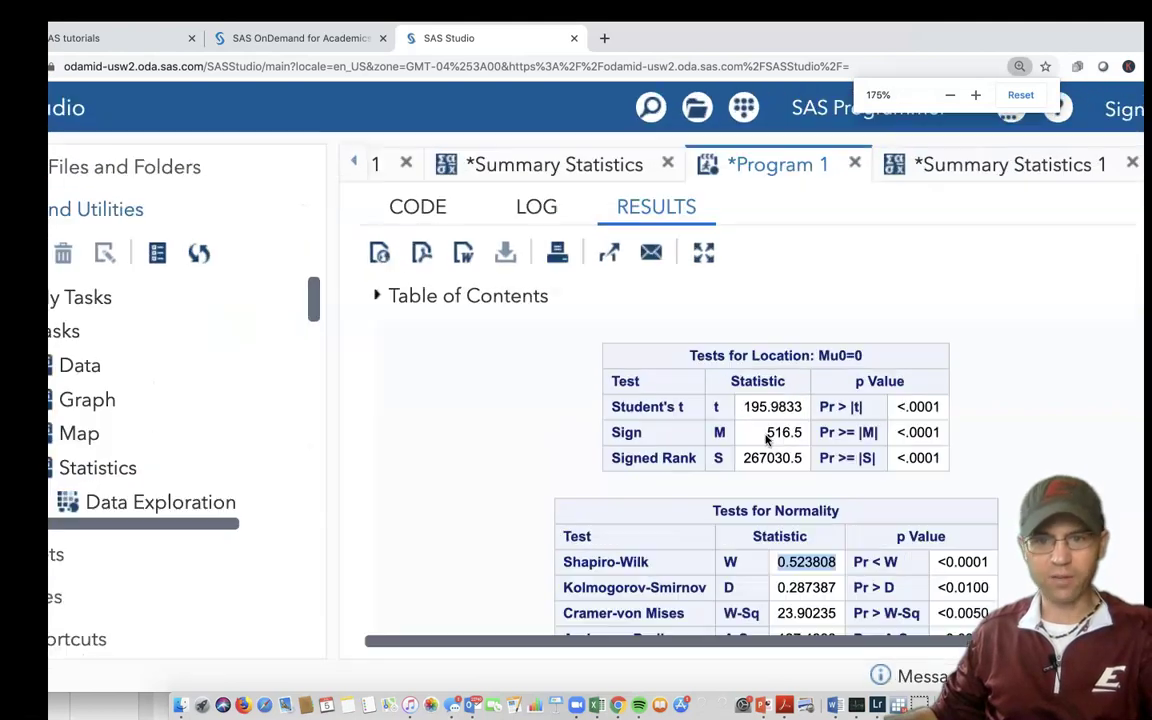
scroll(930, 465, up, 10)
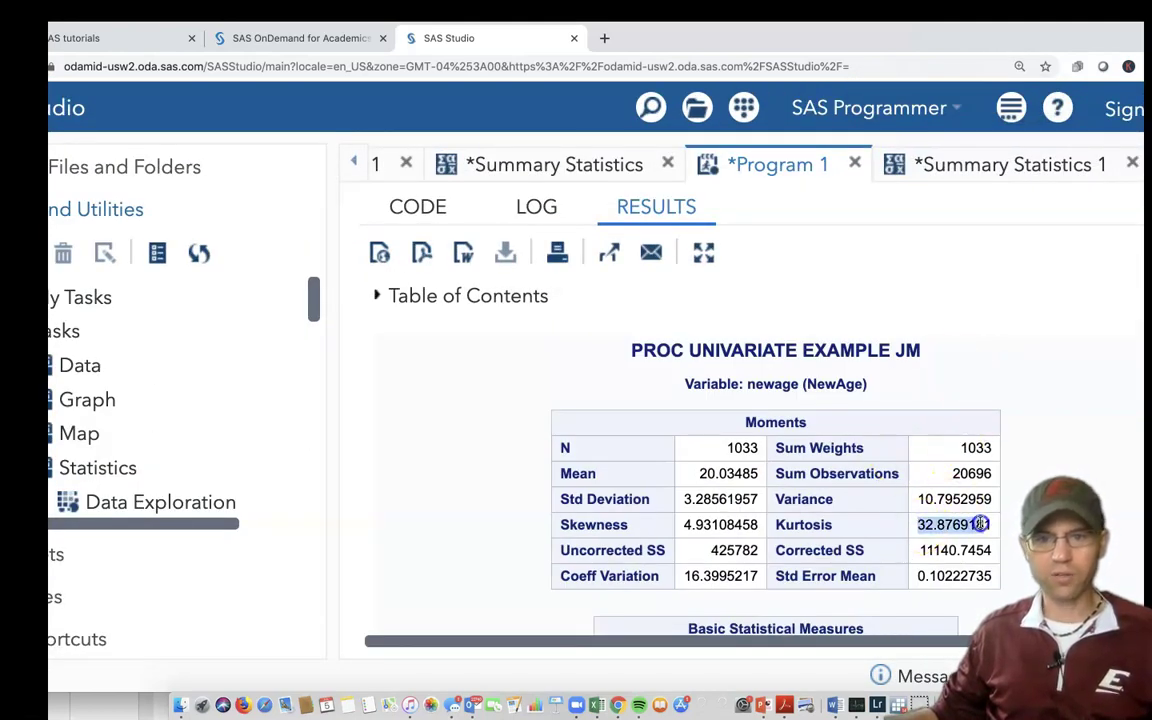
double_click(737, 524)
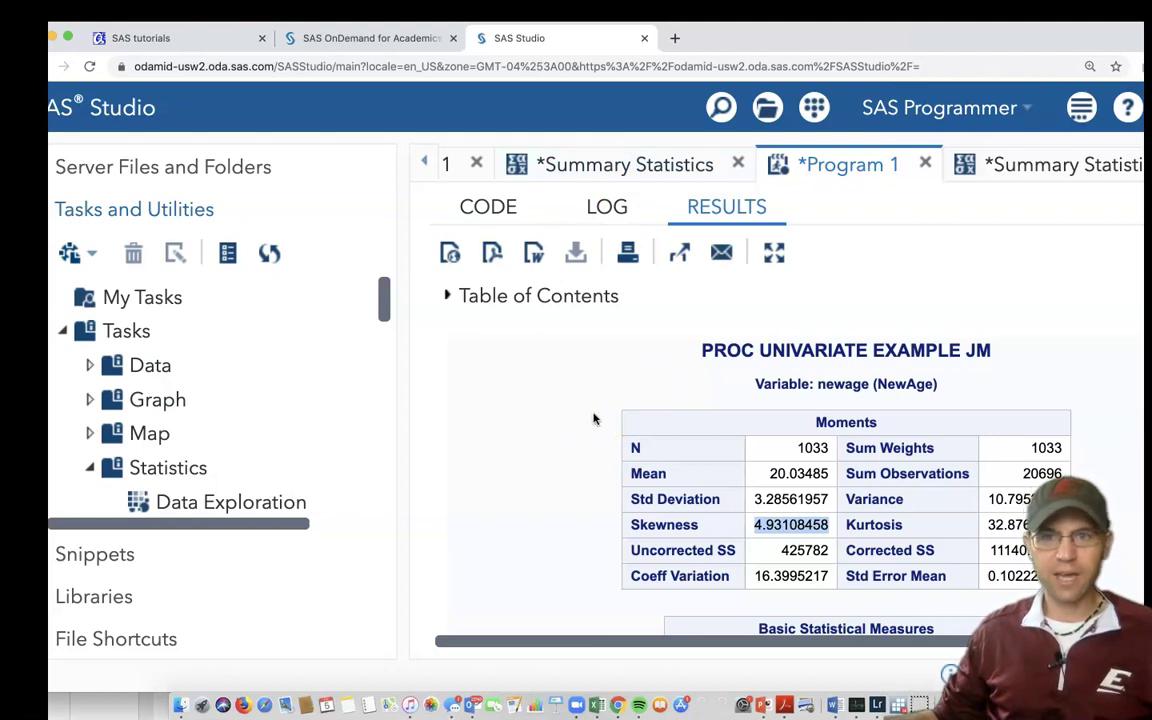
click(493, 207)
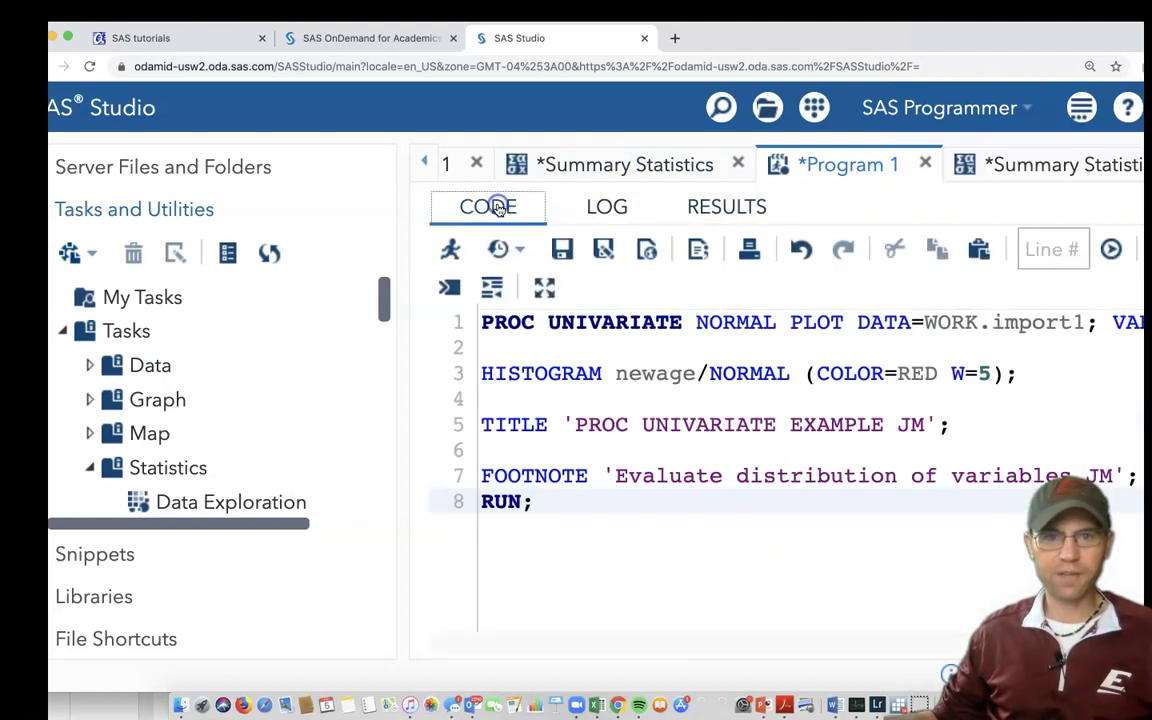